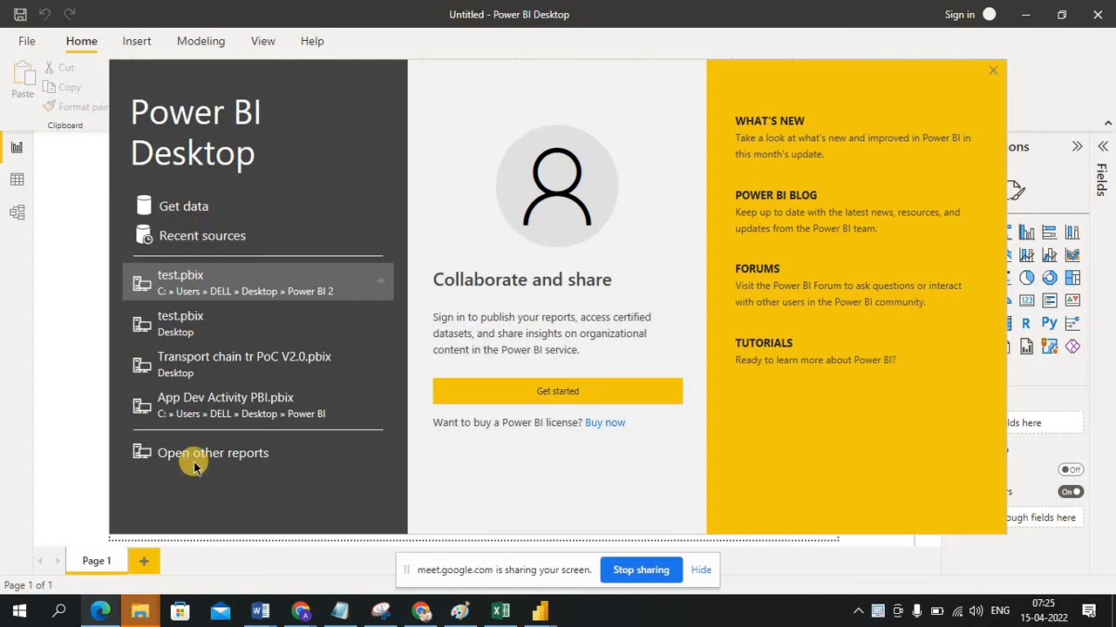
Step: Open the full list of data connectors, close it and dismiss the email subscription form
click(190, 213)
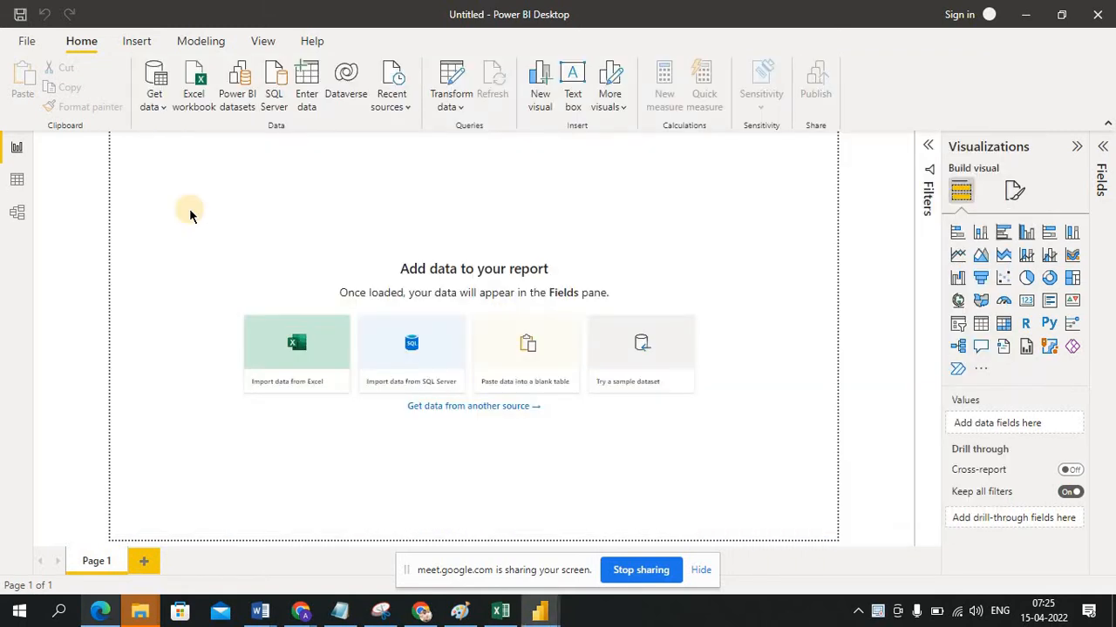
click(155, 103)
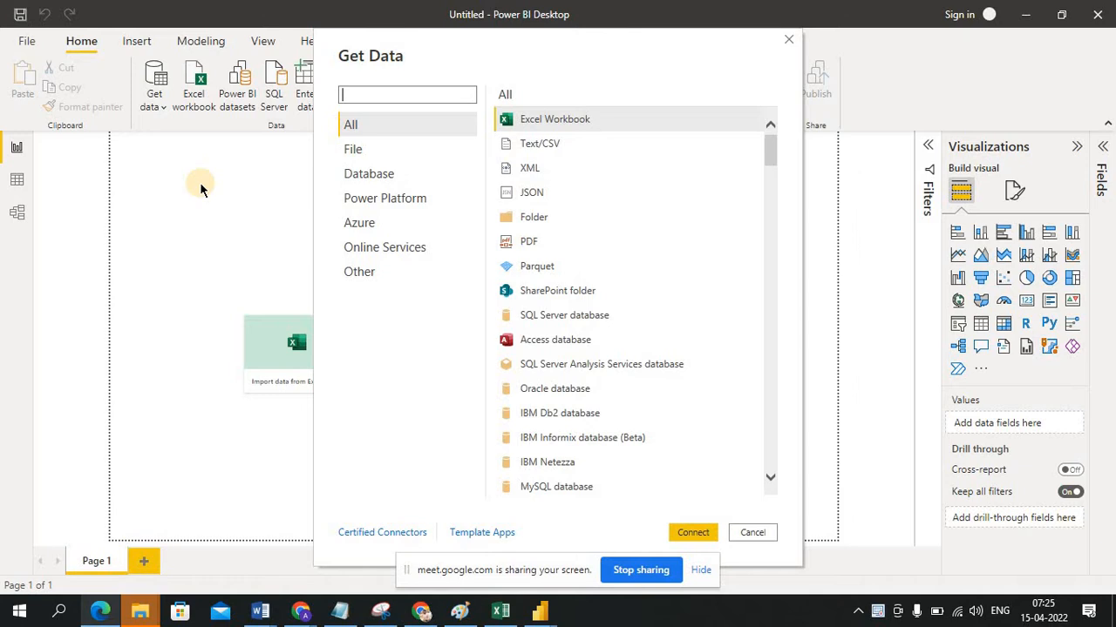
click(789, 40)
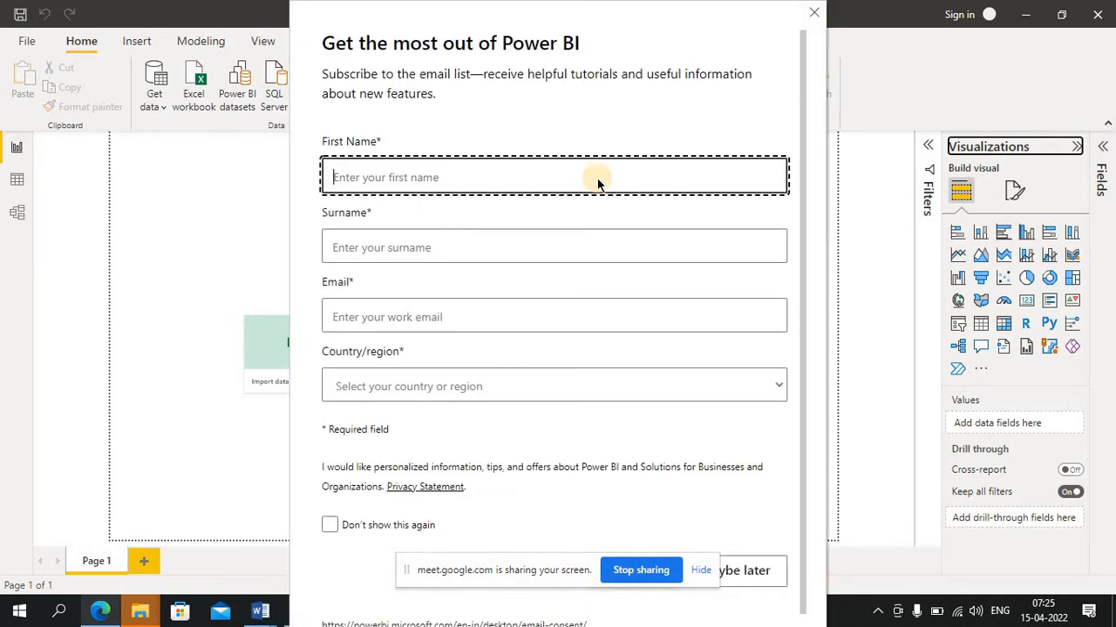
click(814, 15)
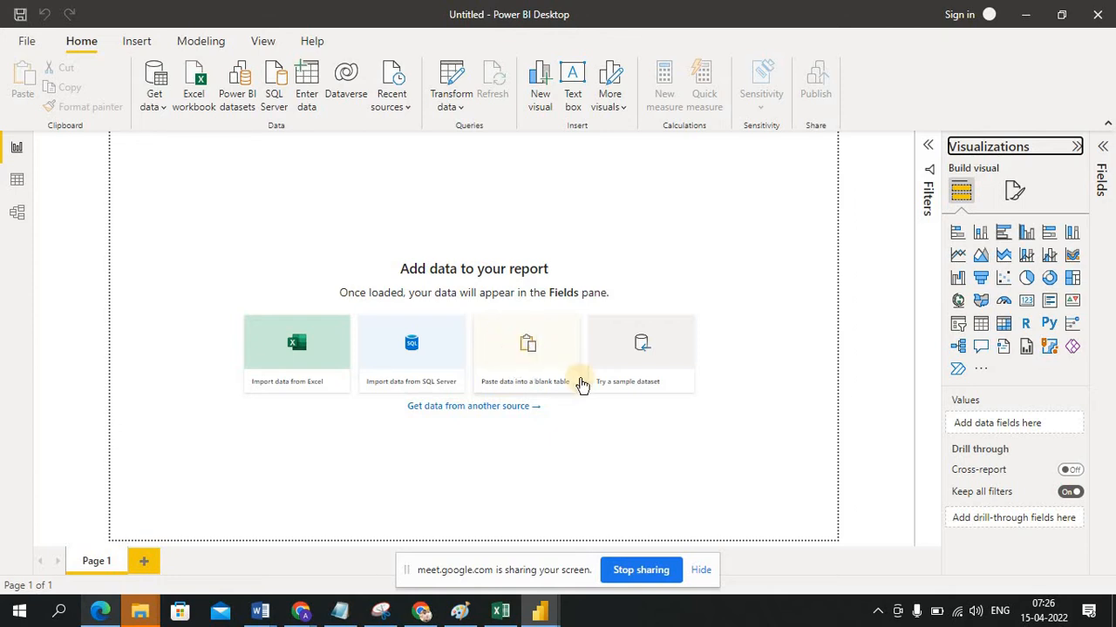
Step: Load the financials table from the Financial Sample.xlsx sample dataset after previewing its columns
click(641, 344)
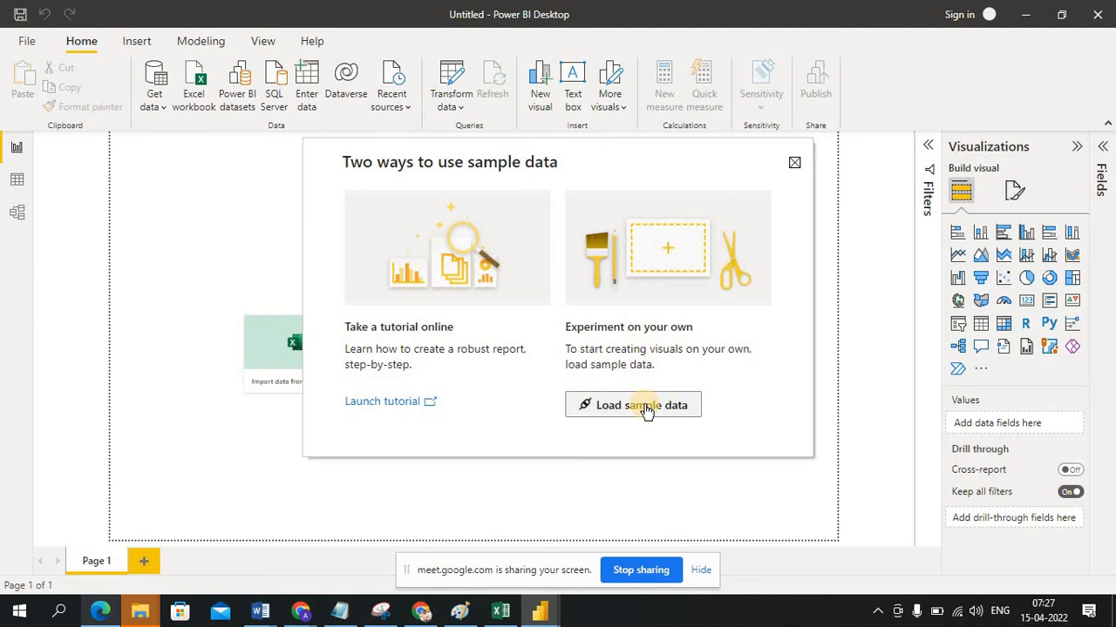
click(646, 406)
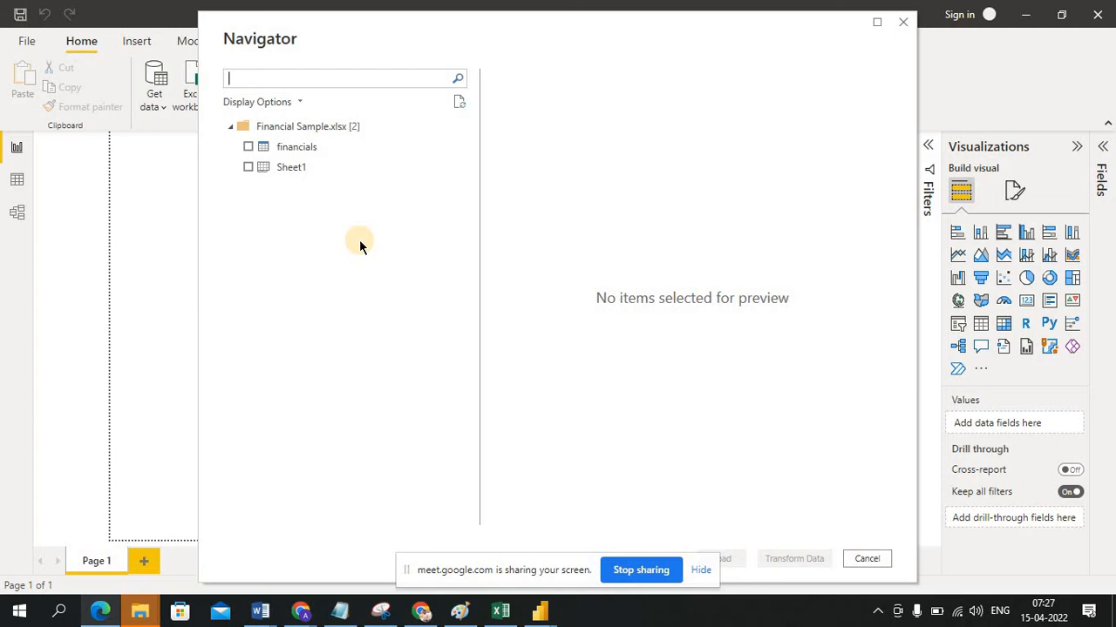
click(247, 147)
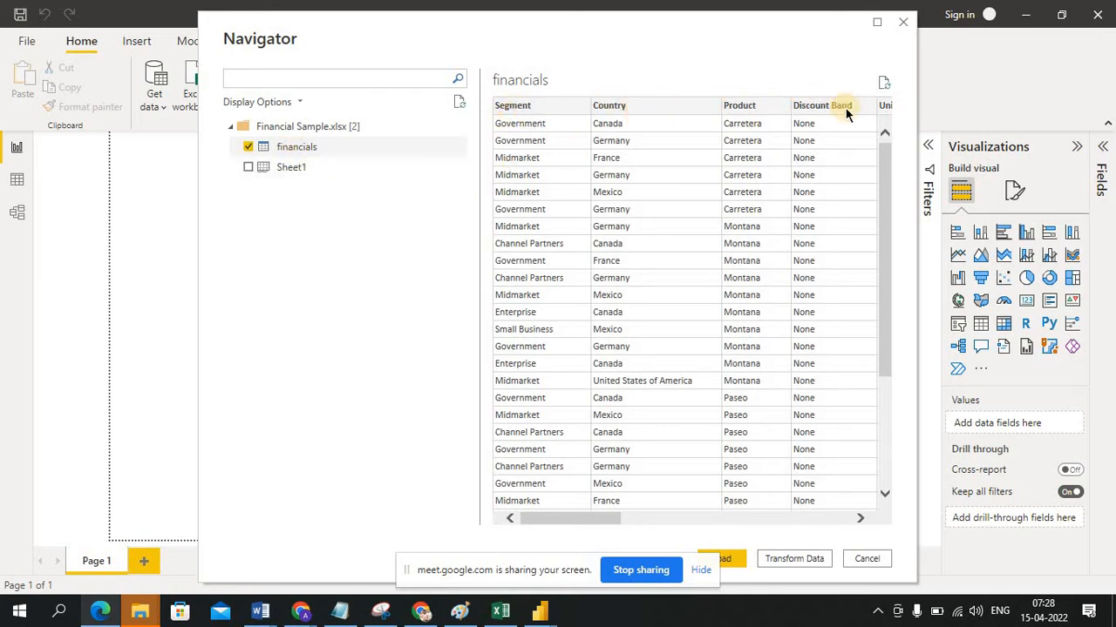
click(860, 519)
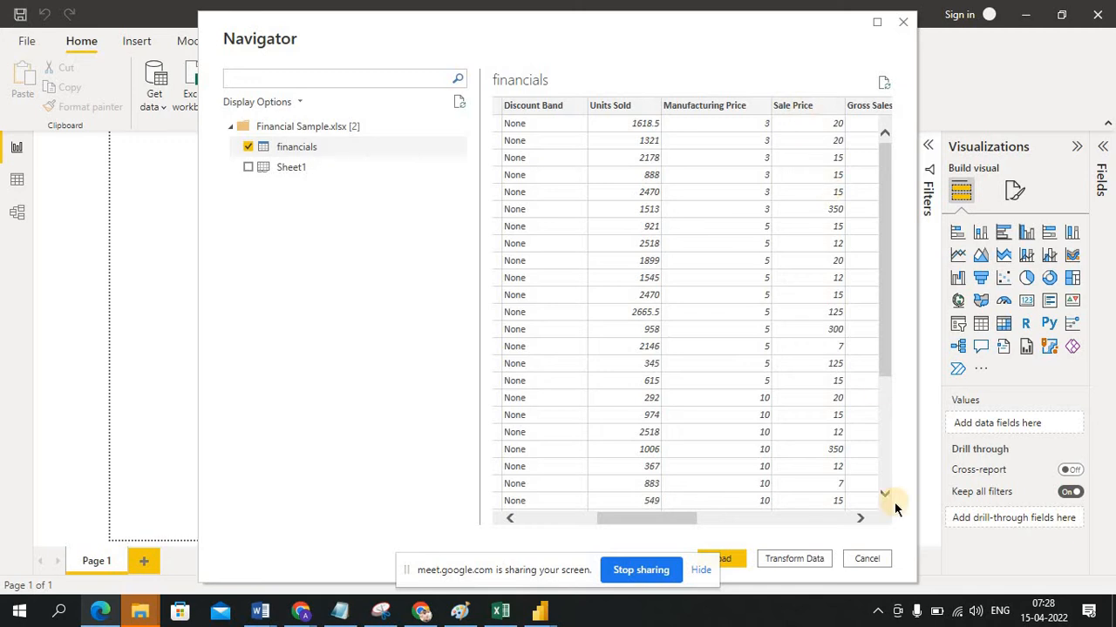
click(861, 519)
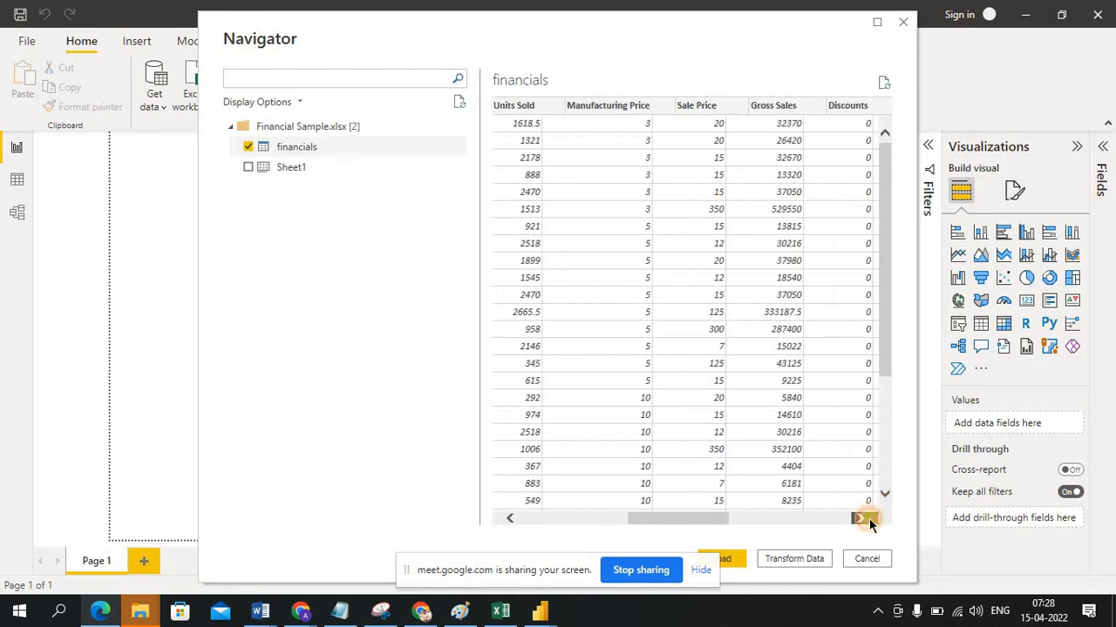
click(736, 560)
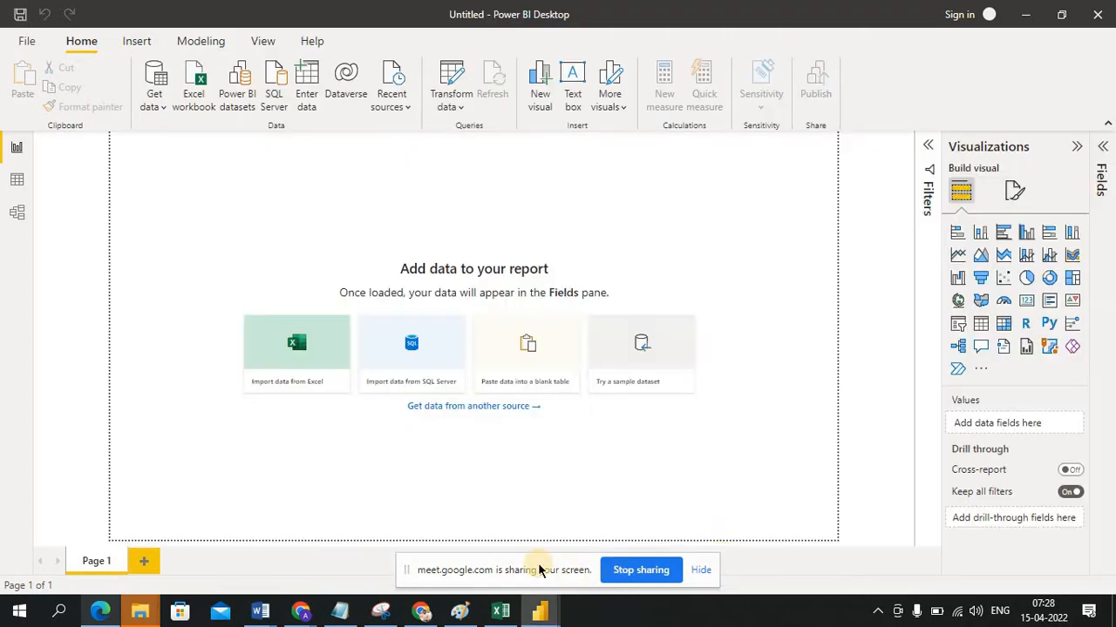
drag(537, 563, 985, 597)
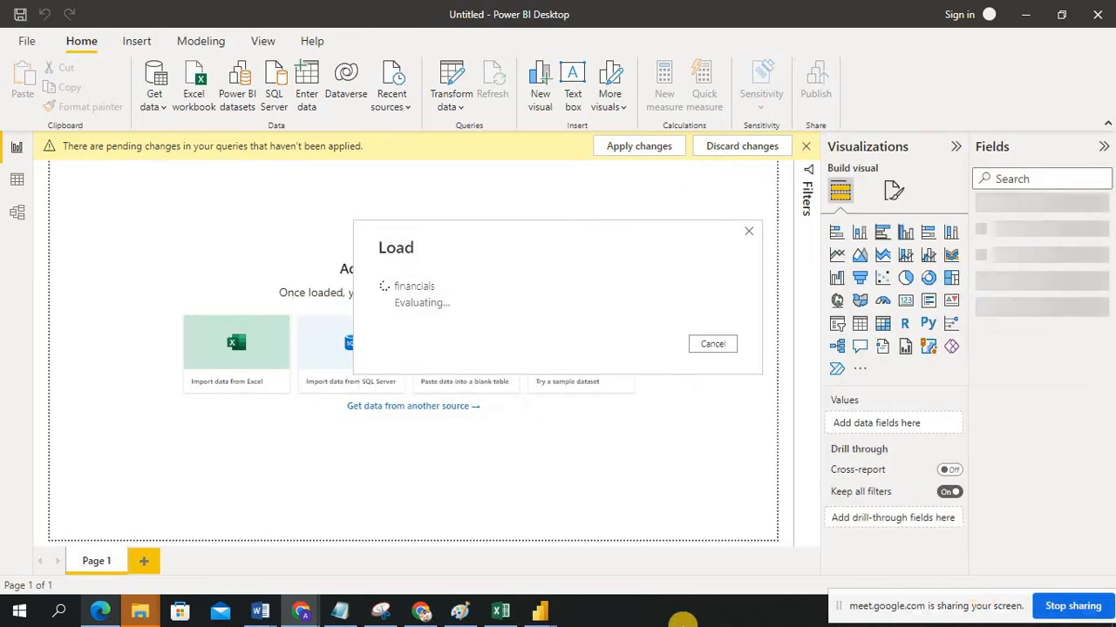
Step: Switch to the Google Meet call, admit the waiting participant and return to Power BI Desktop
click(420, 612)
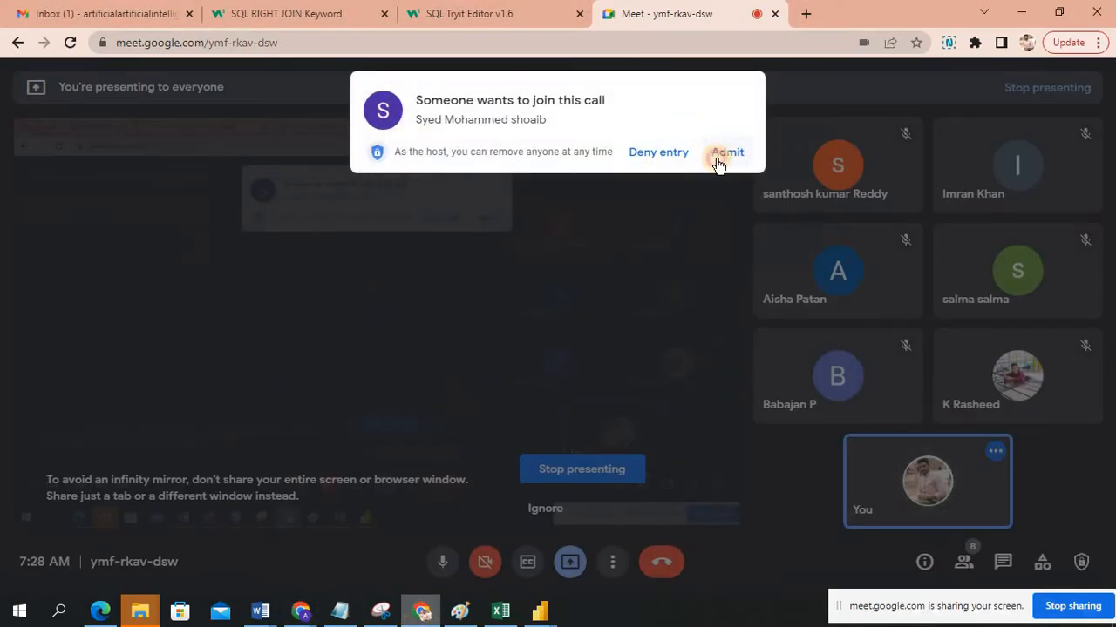
click(721, 155)
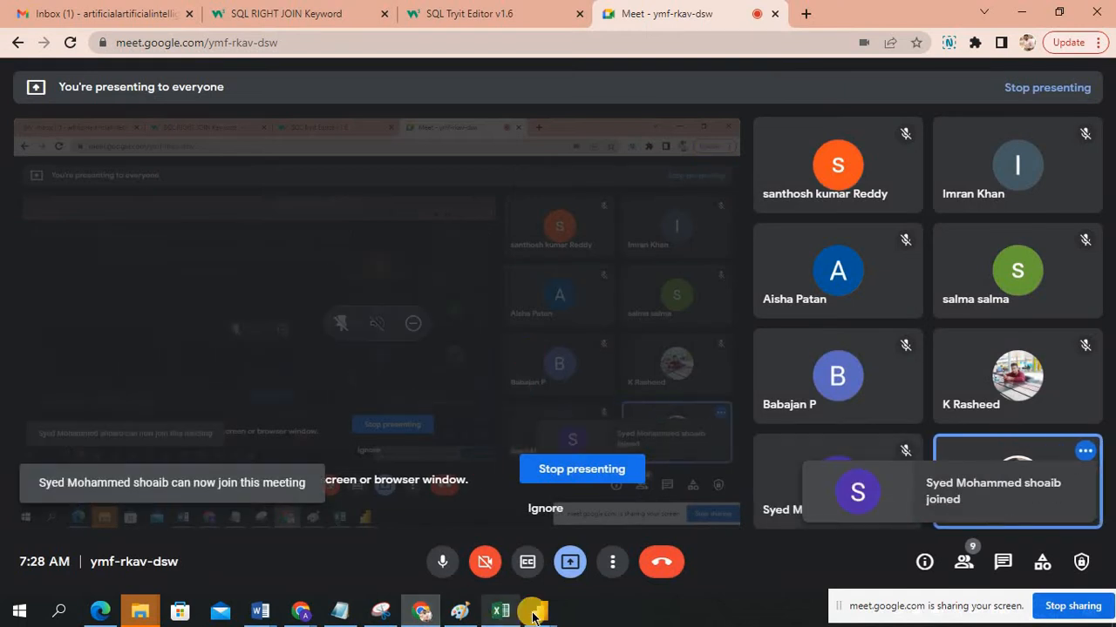
mouse_move(539, 613)
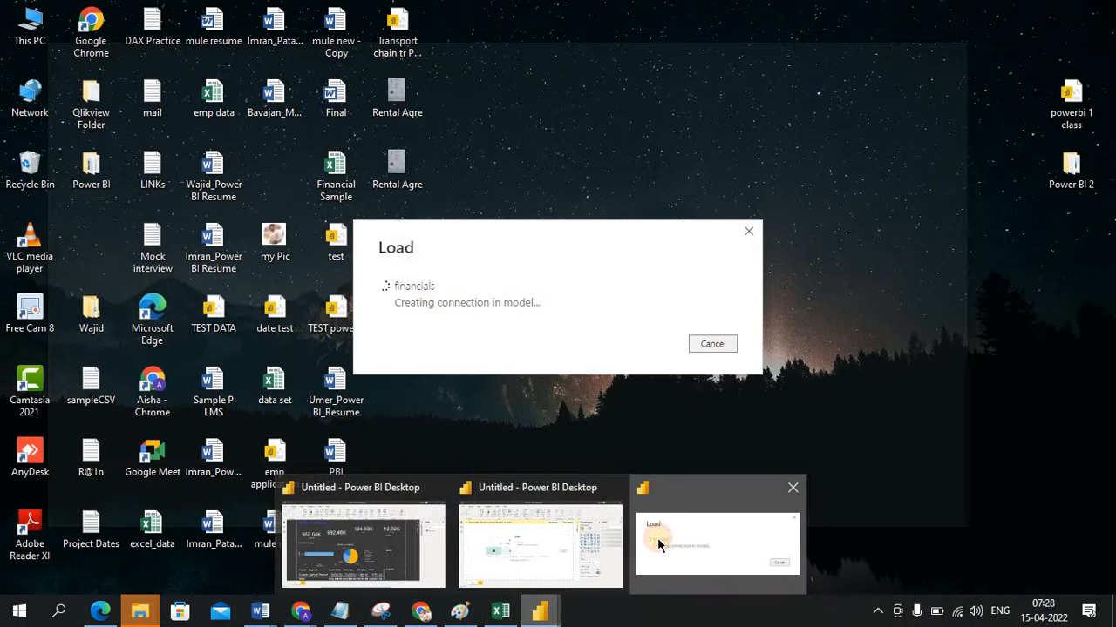
click(658, 545)
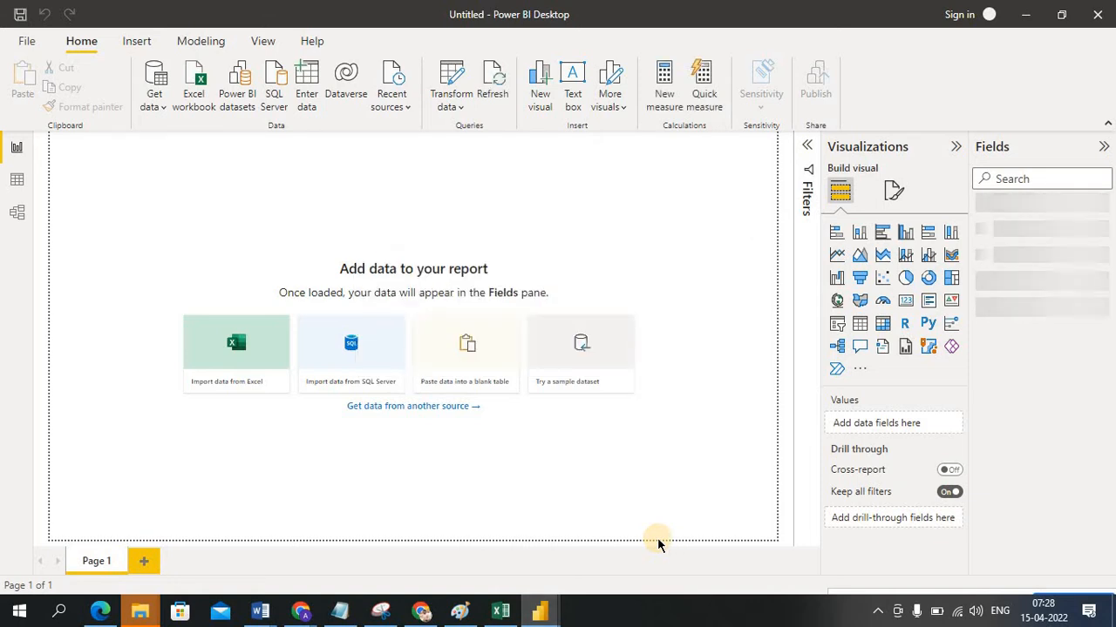
Step: Switch to the Financial Sample workbook in Excel and clear the Month Name filter so all rows are shown
mouse_move(501, 614)
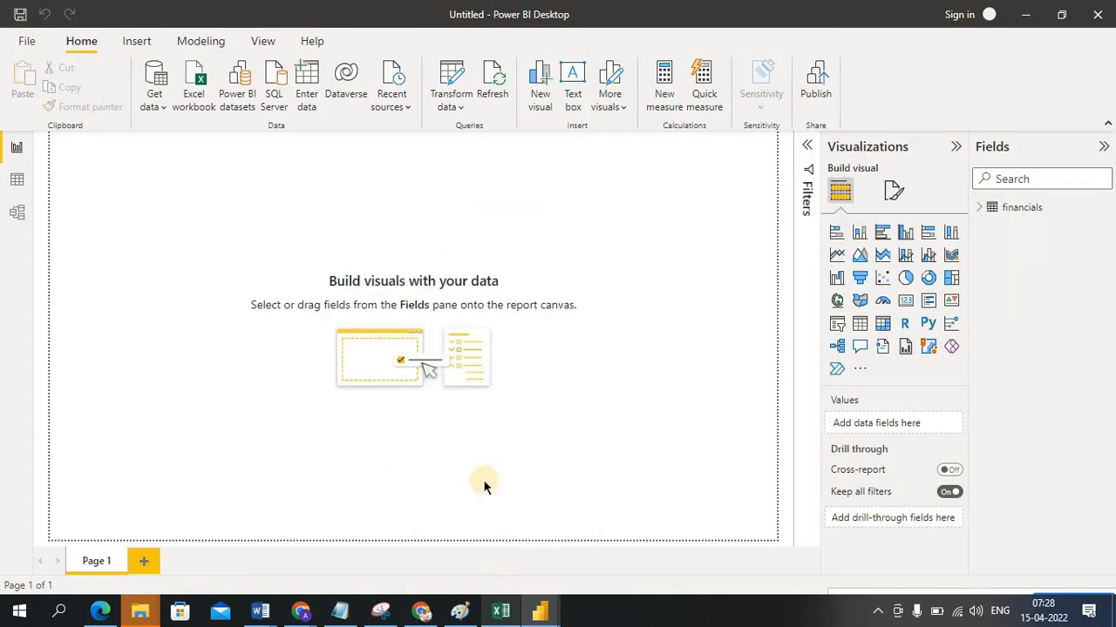
click(508, 615)
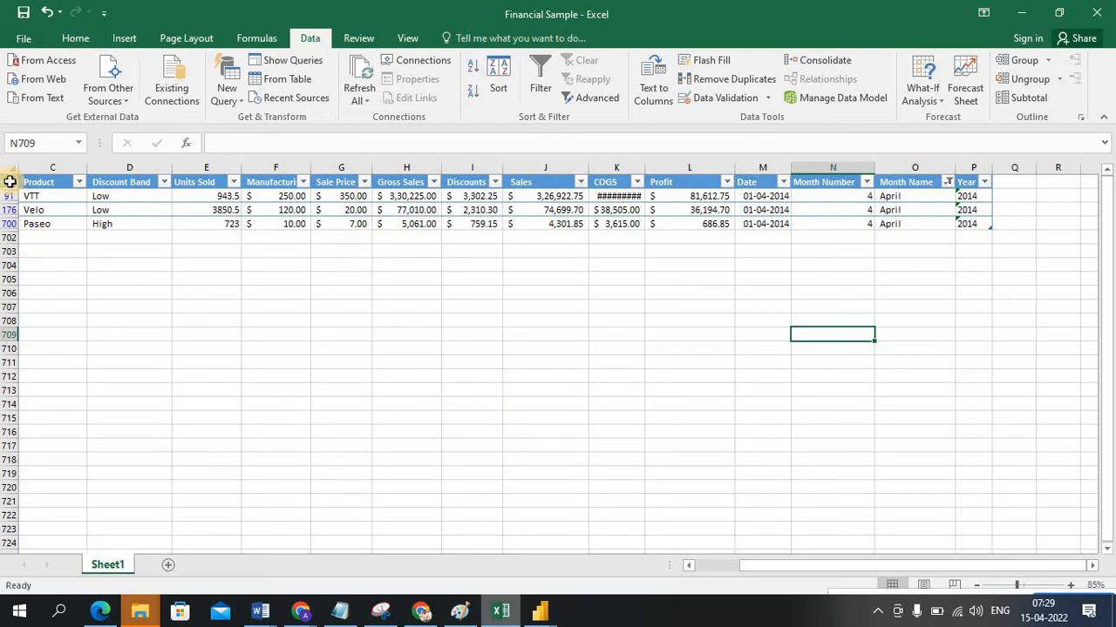
click(9, 181)
right_click(10, 183)
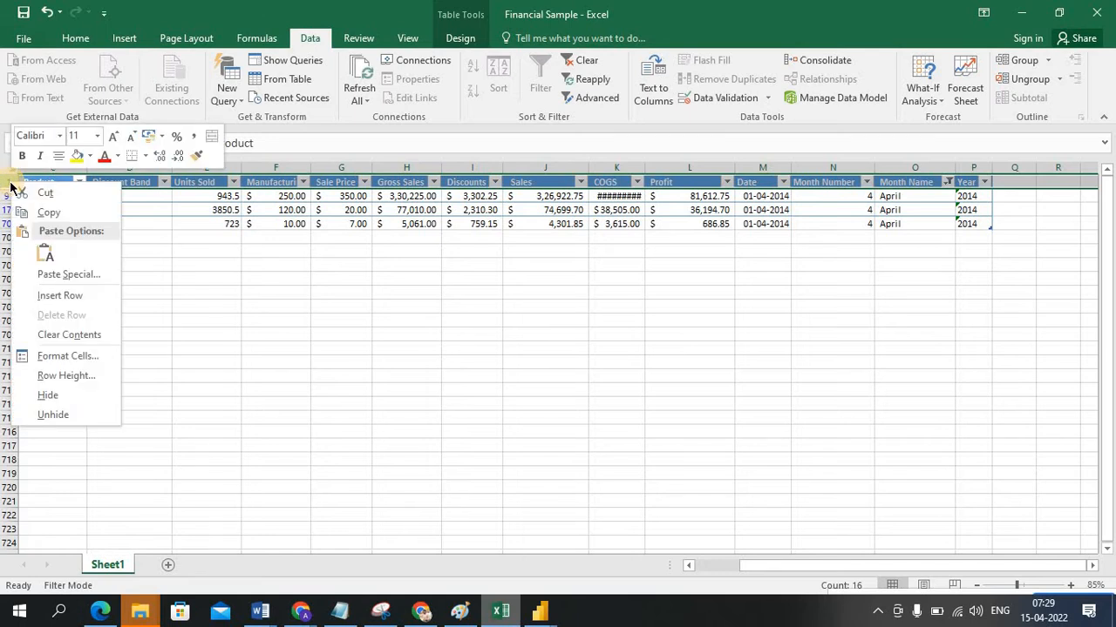
click(538, 77)
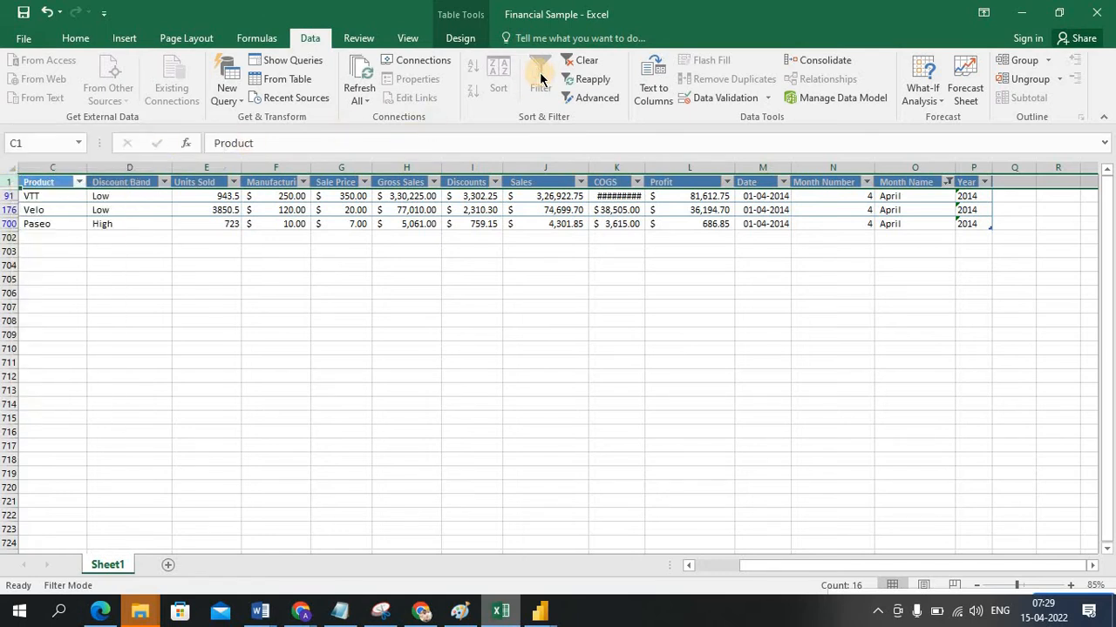
click(579, 59)
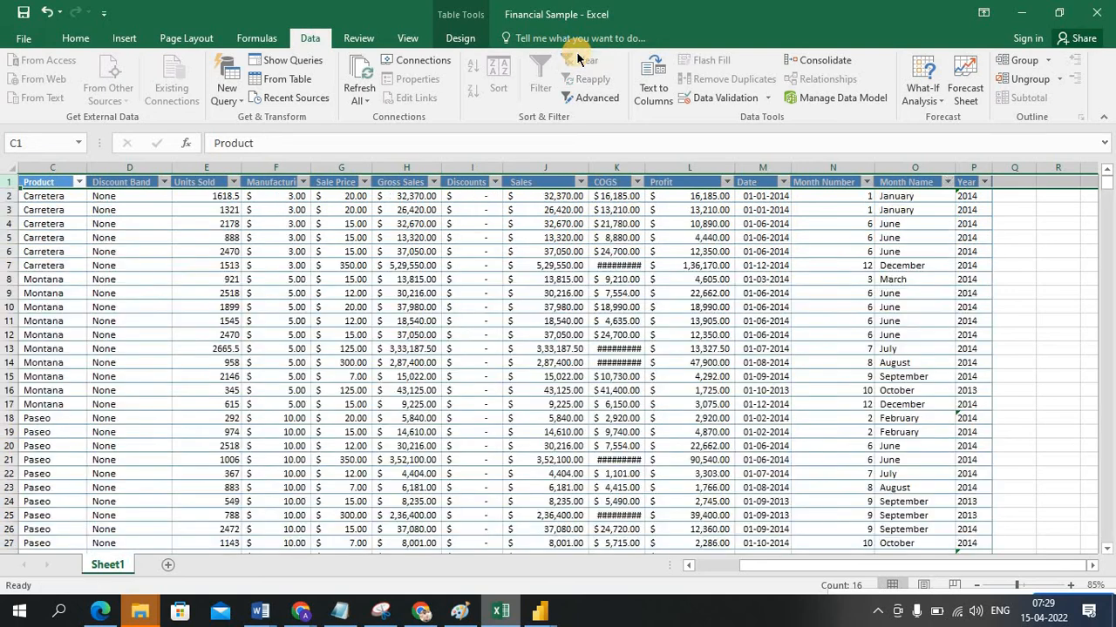
Step: Select the header row and the whole Product column in turn to check how many cells contain data
click(355, 377)
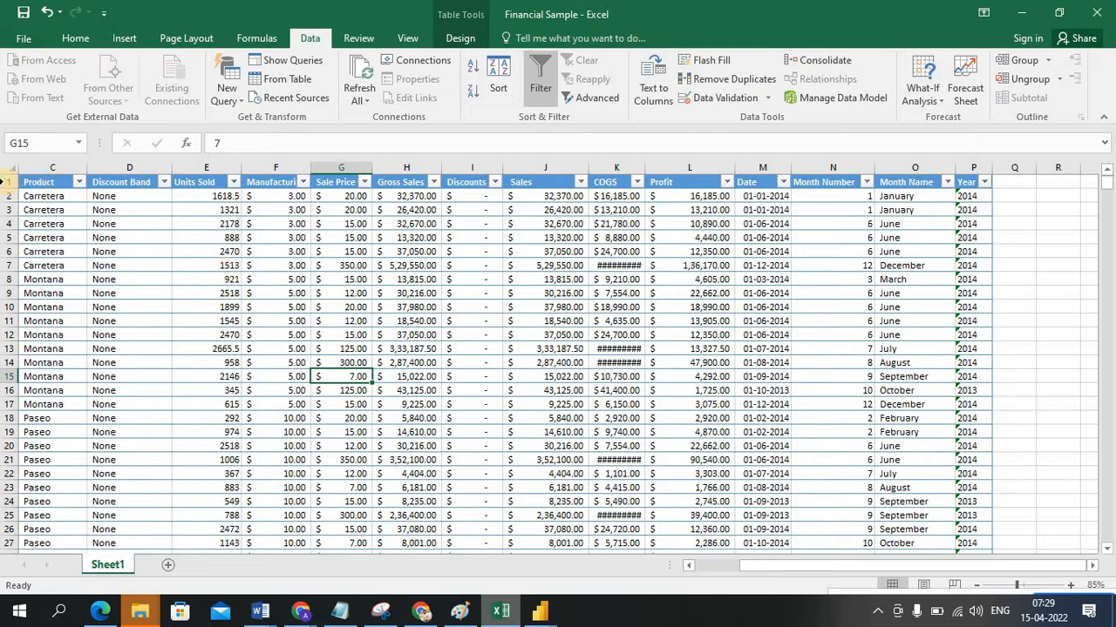
click(5, 181)
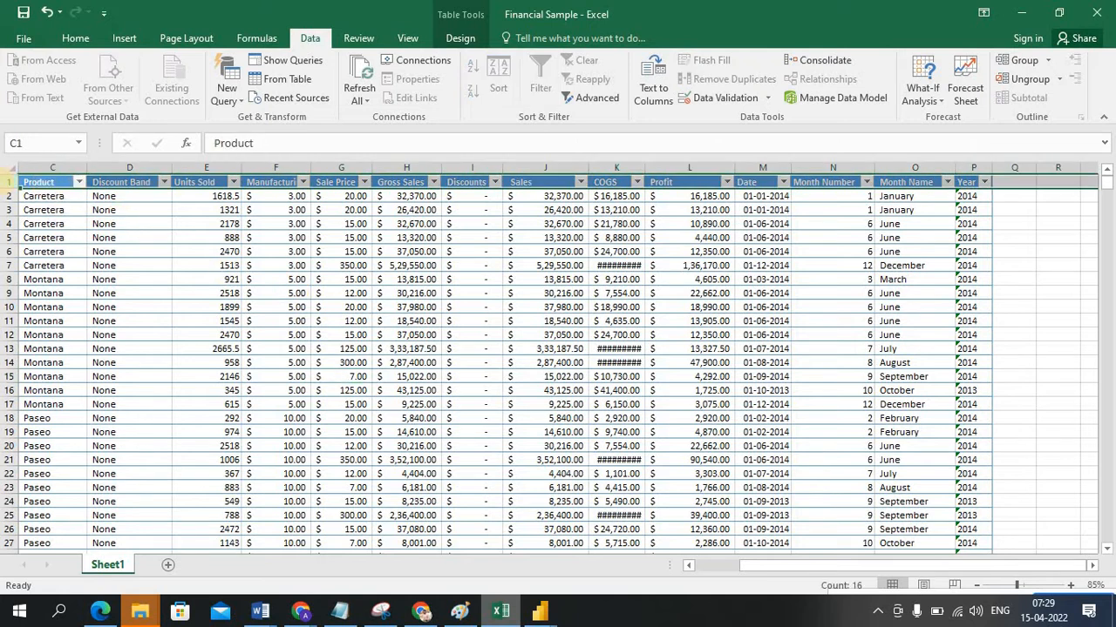
click(50, 161)
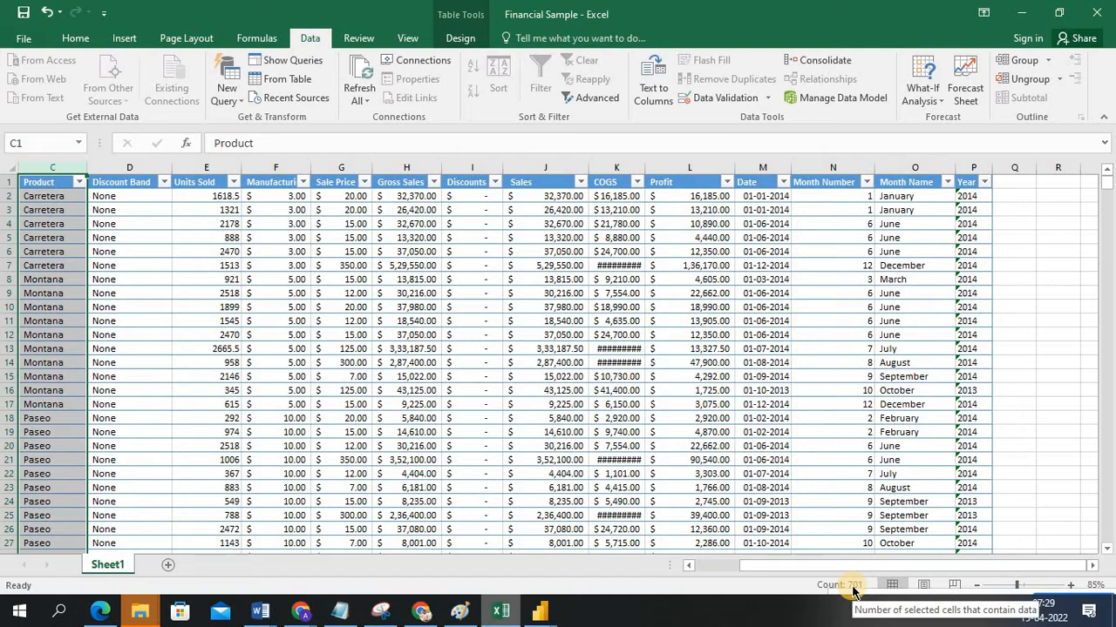
click(51, 182)
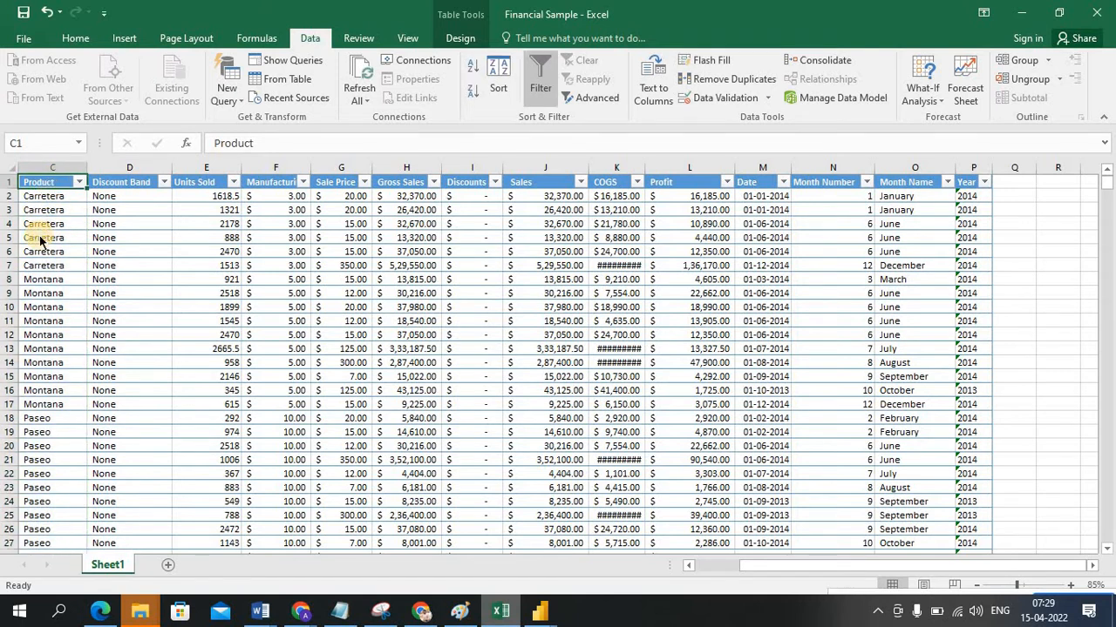
Step: Return to Power BI Desktop, expand the financials table and place the Sales field on the report canvas as a column chart
key(alt+Tab)
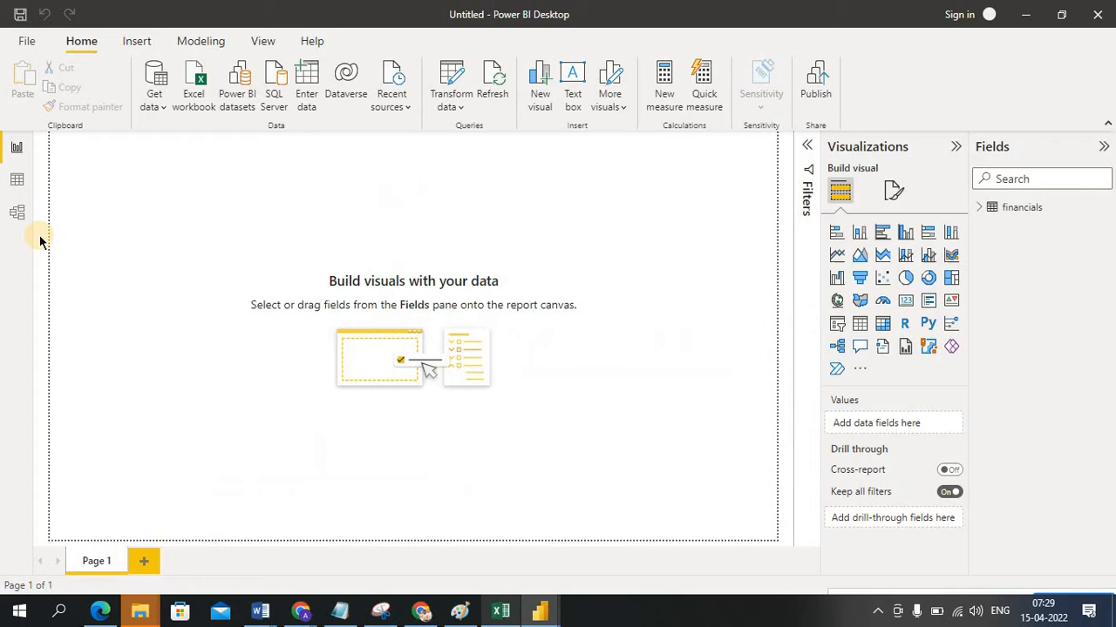
click(980, 210)
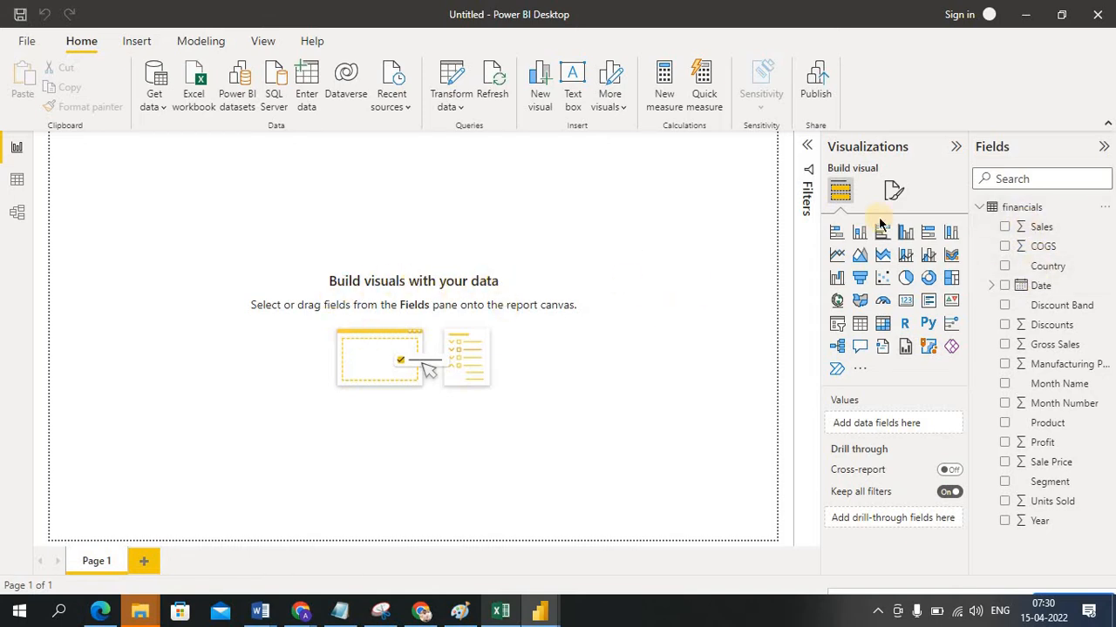
drag(1018, 231, 125, 195)
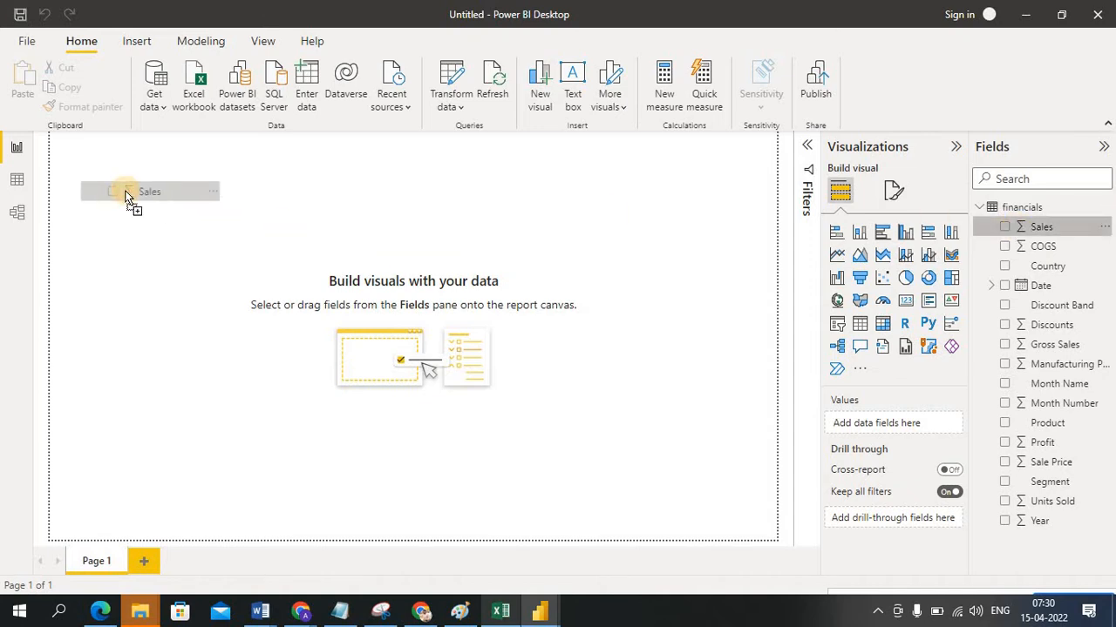
drag(126, 195, 126, 195)
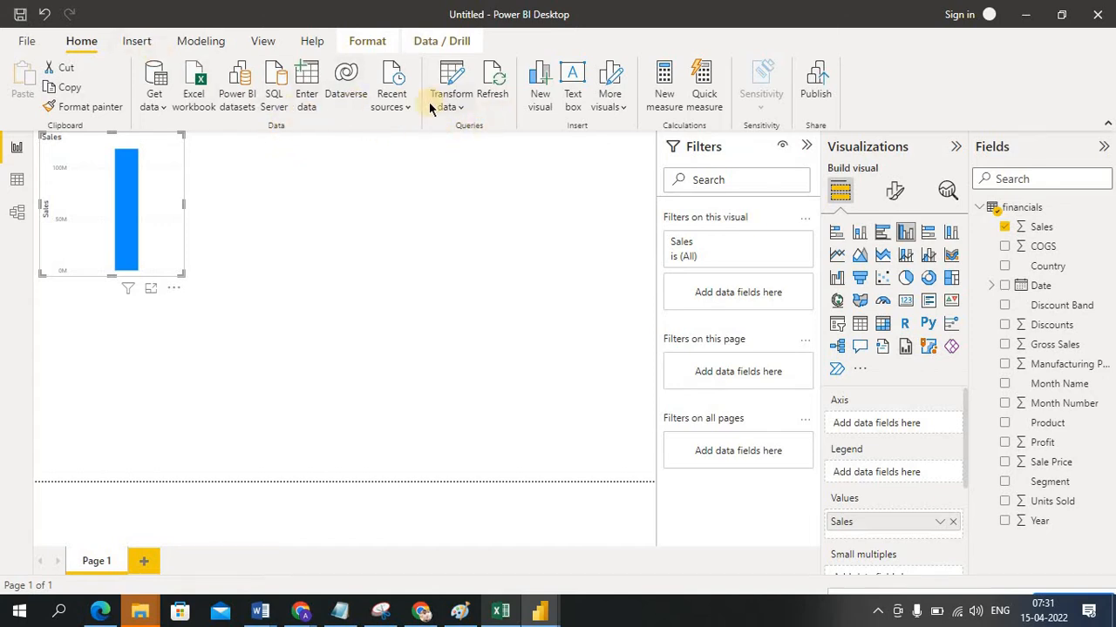
click(311, 240)
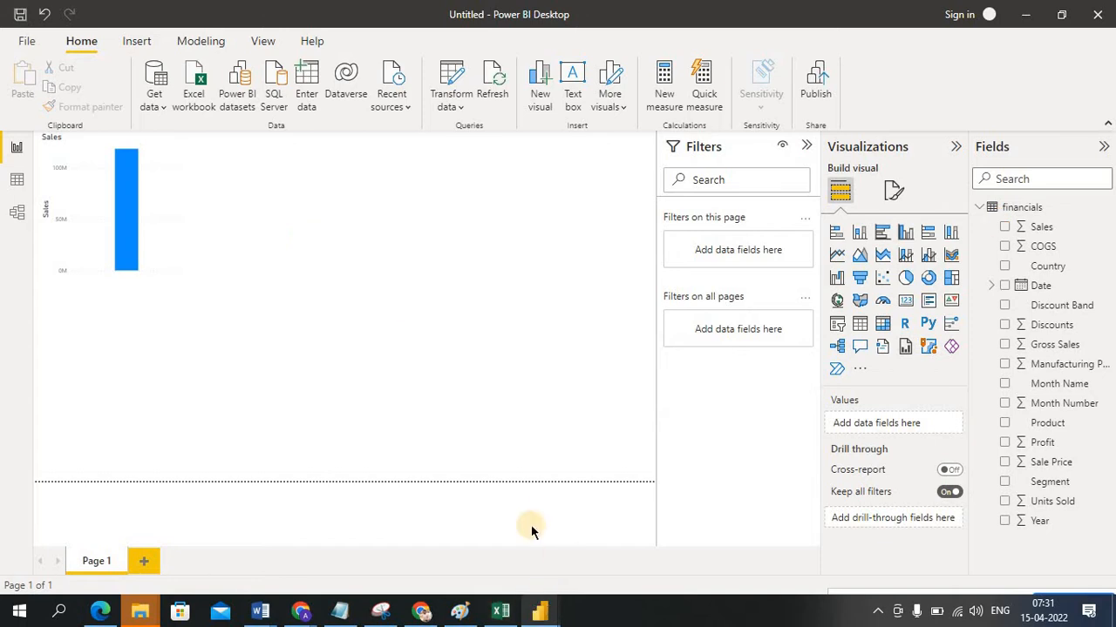
Step: Open the list of common data sources available for importing data
click(83, 48)
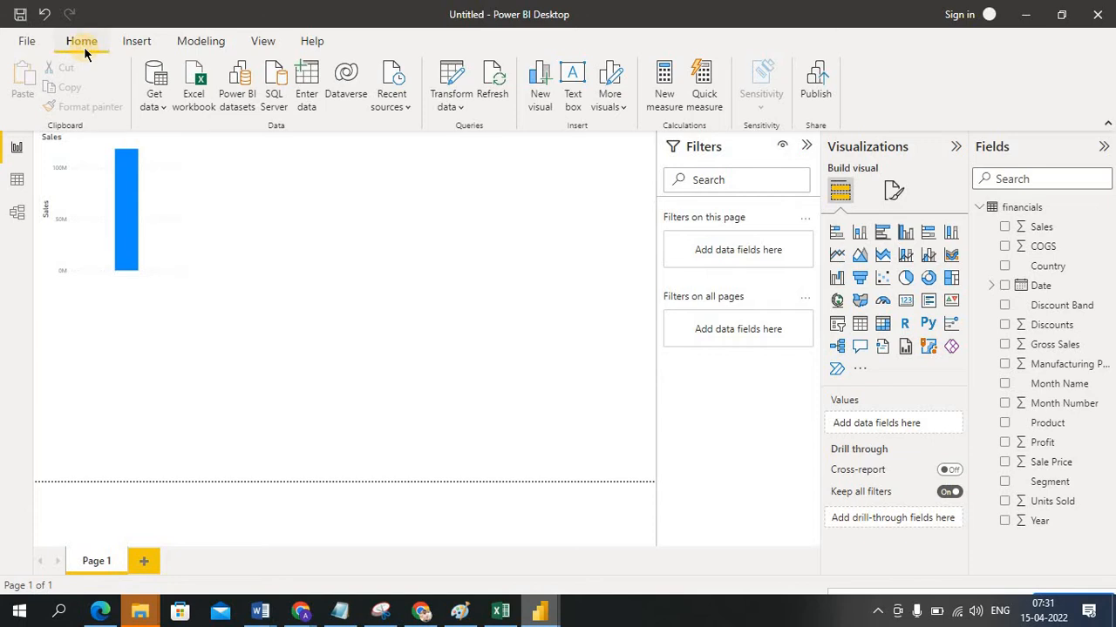
click(84, 48)
click(82, 43)
click(156, 98)
click(161, 110)
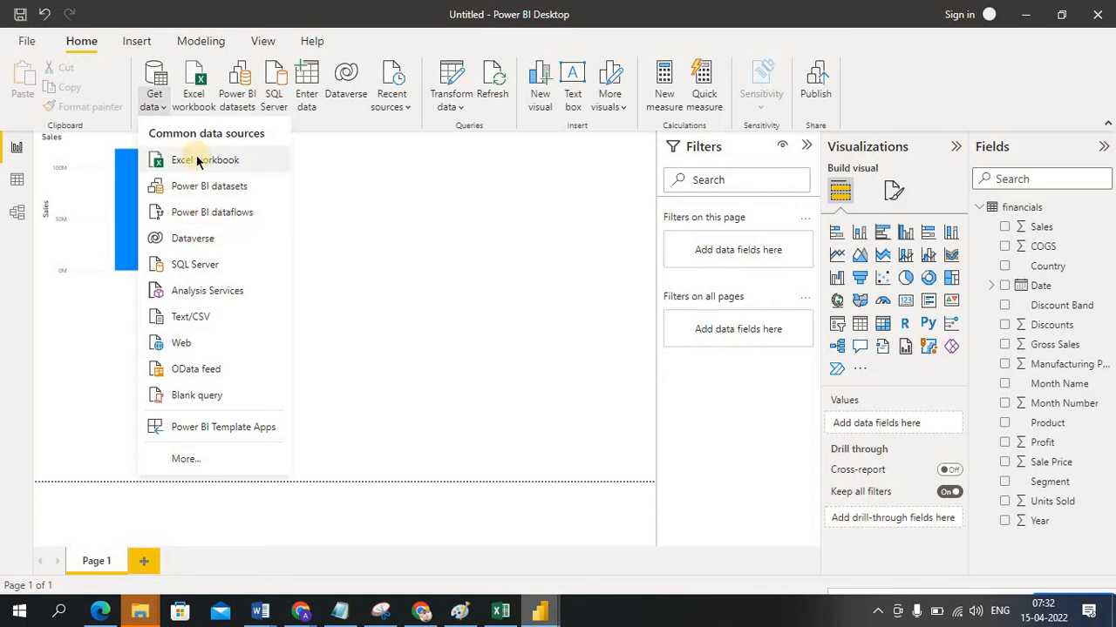
Step: Glance at the Financial Sample workbook in Excel and view the file chooser for importing an Excel workbook into Power BI Desktop, without opening a file
click(504, 610)
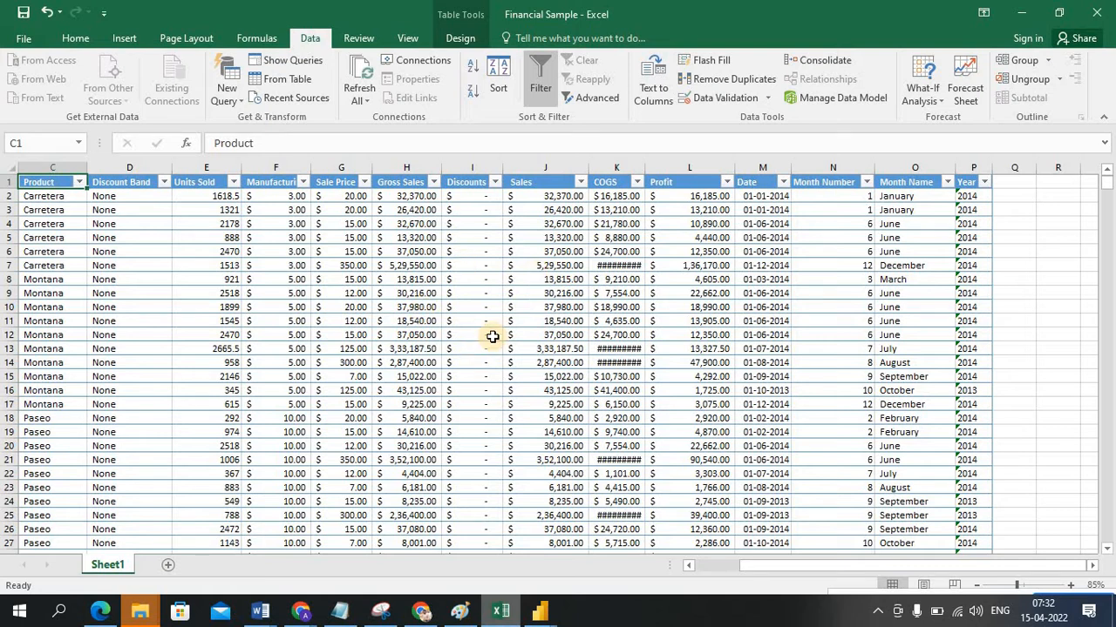
text(x)
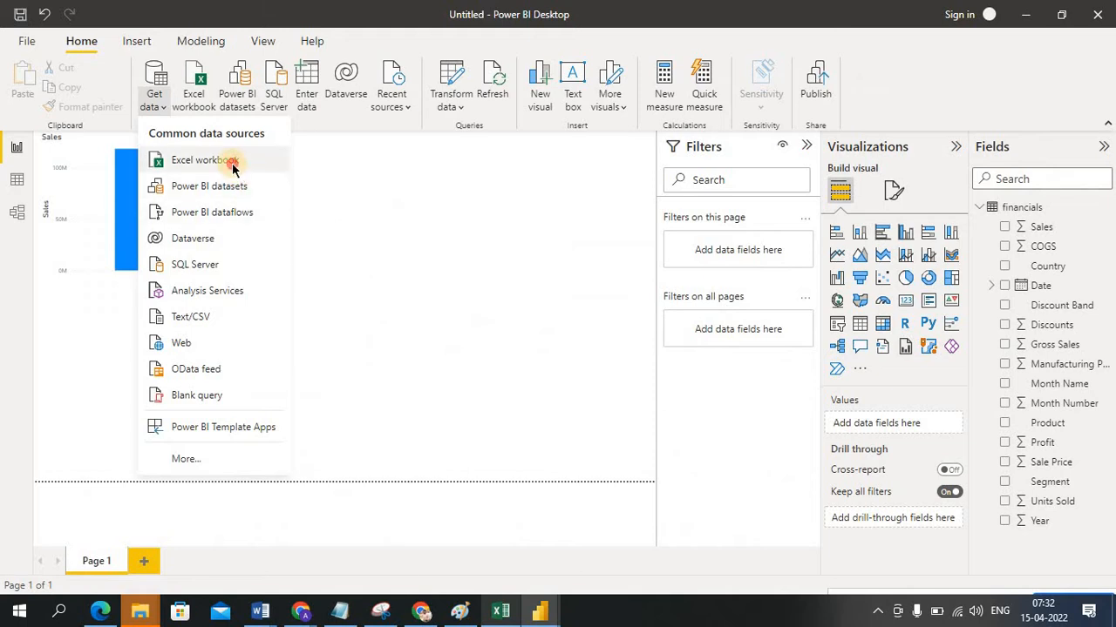
click(232, 163)
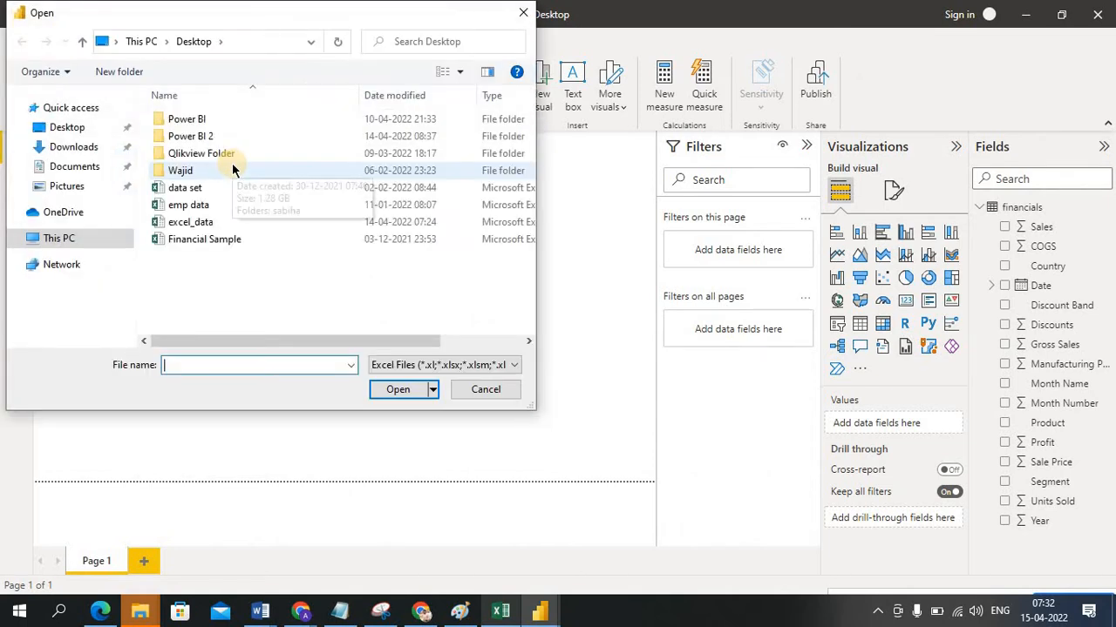
click(461, 390)
key(alt+Tab)
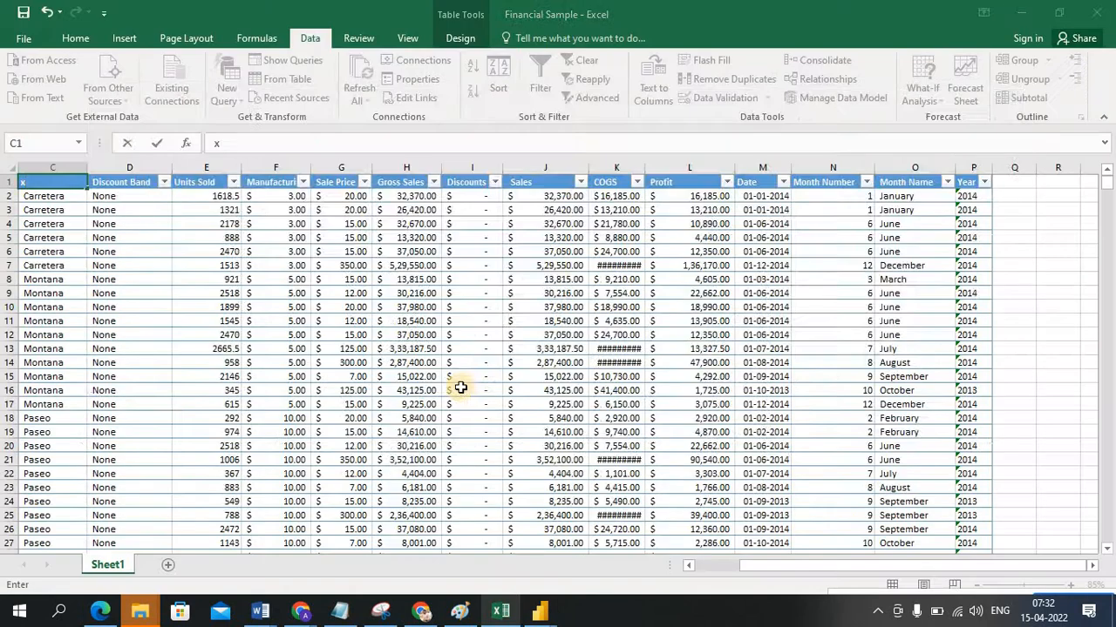
key(alt+Tab)
Step: View the connection settings for importing from a SQL Server database and close them without connecting
click(165, 111)
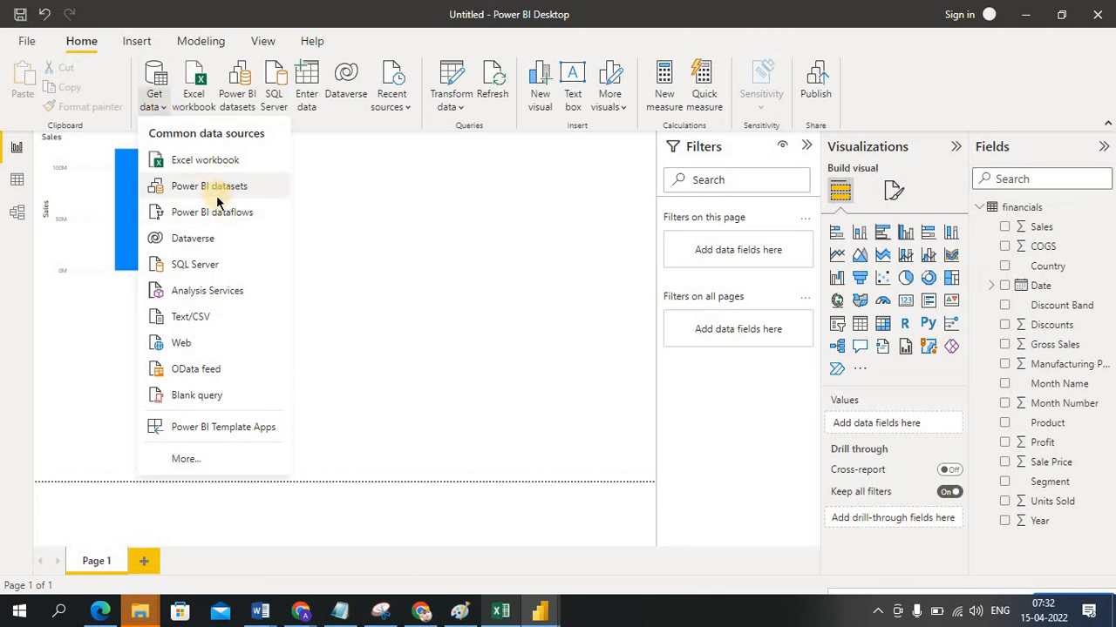
click(208, 267)
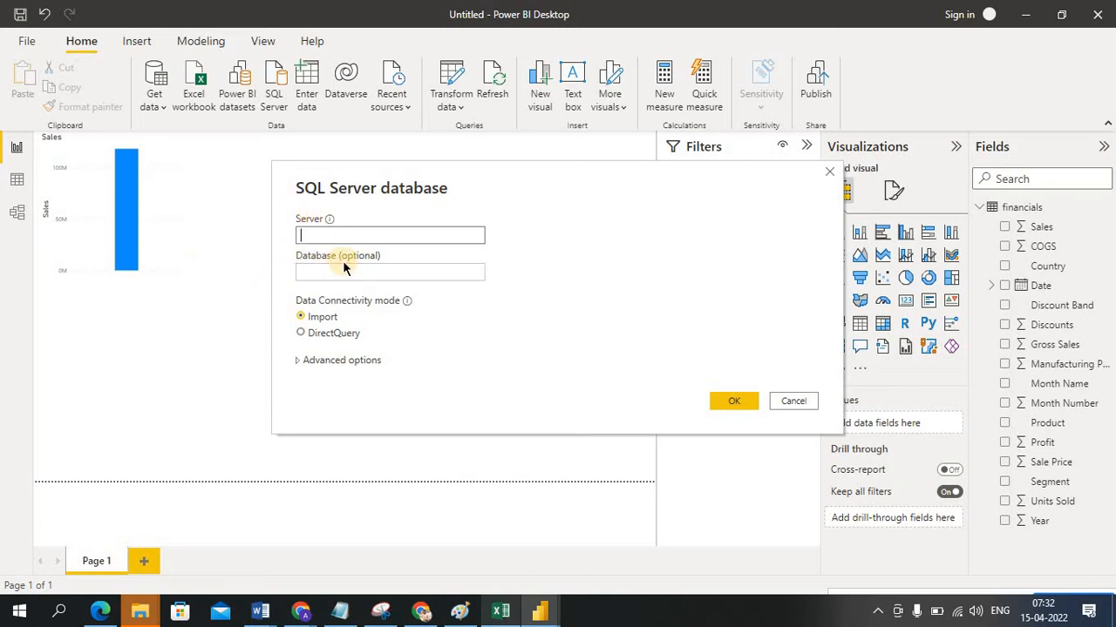
click(792, 406)
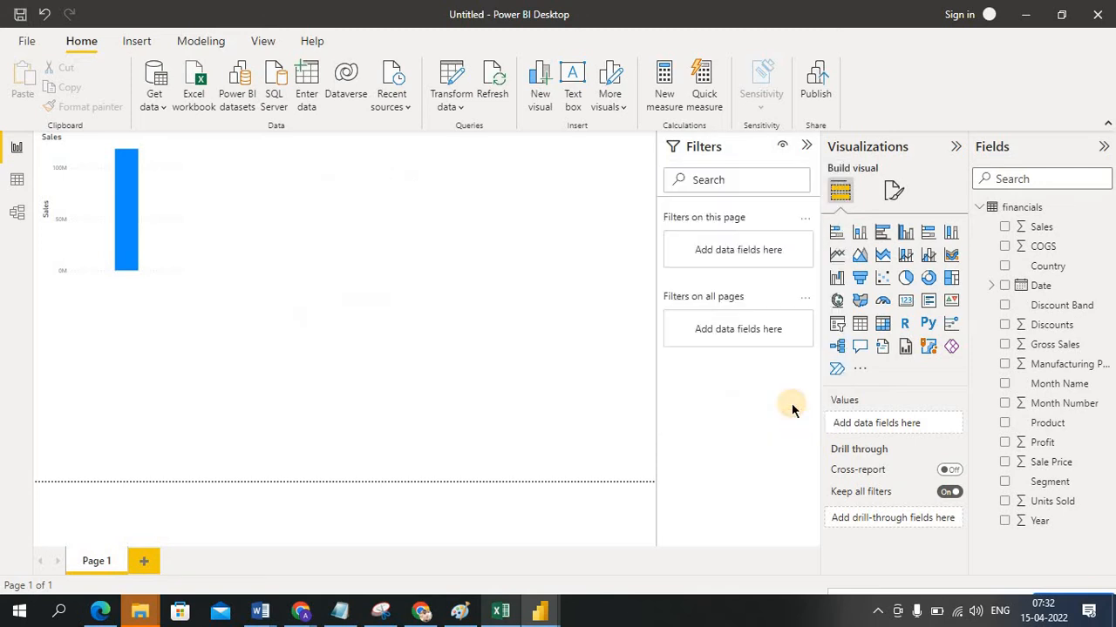
Step: Preview the sampleCSV file from the Desktop as a Text/CSV source and dismiss the preview without loading it
click(162, 108)
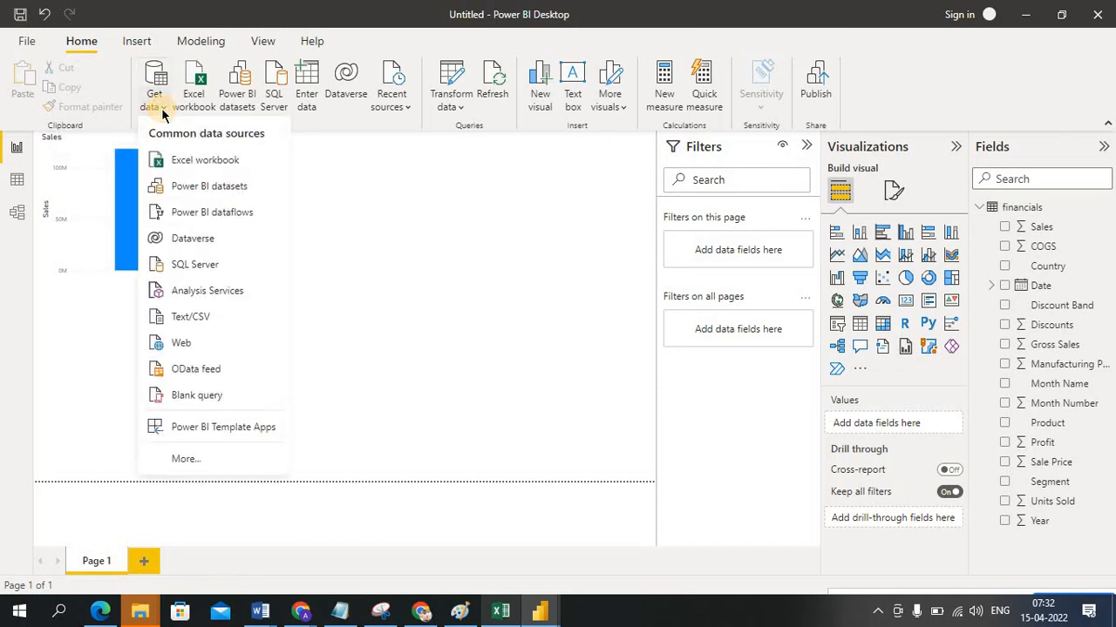
click(196, 319)
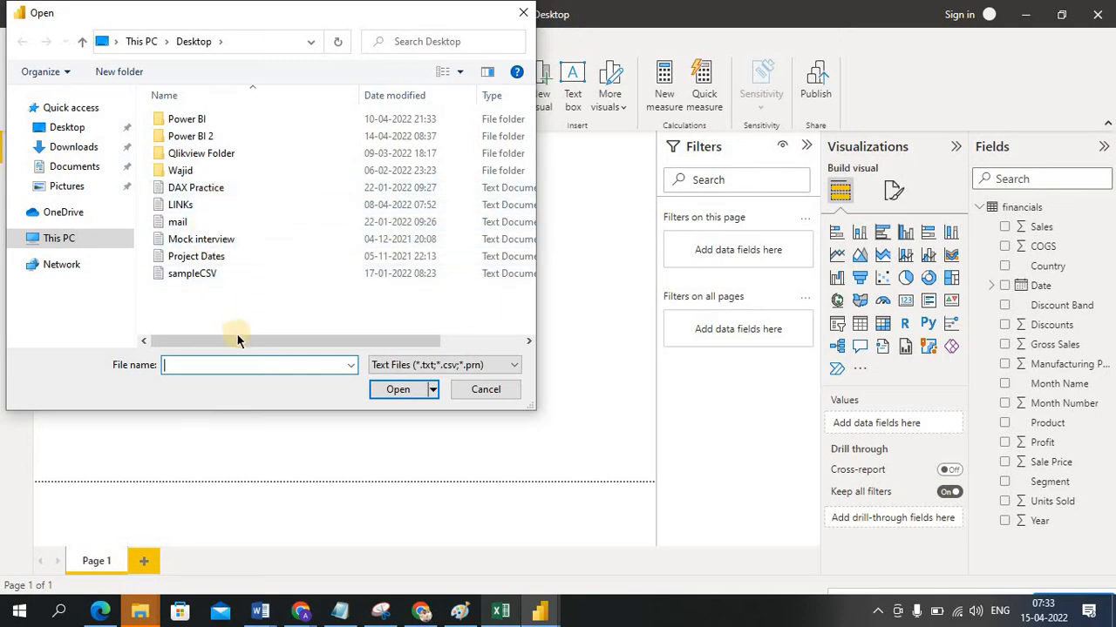
click(204, 272)
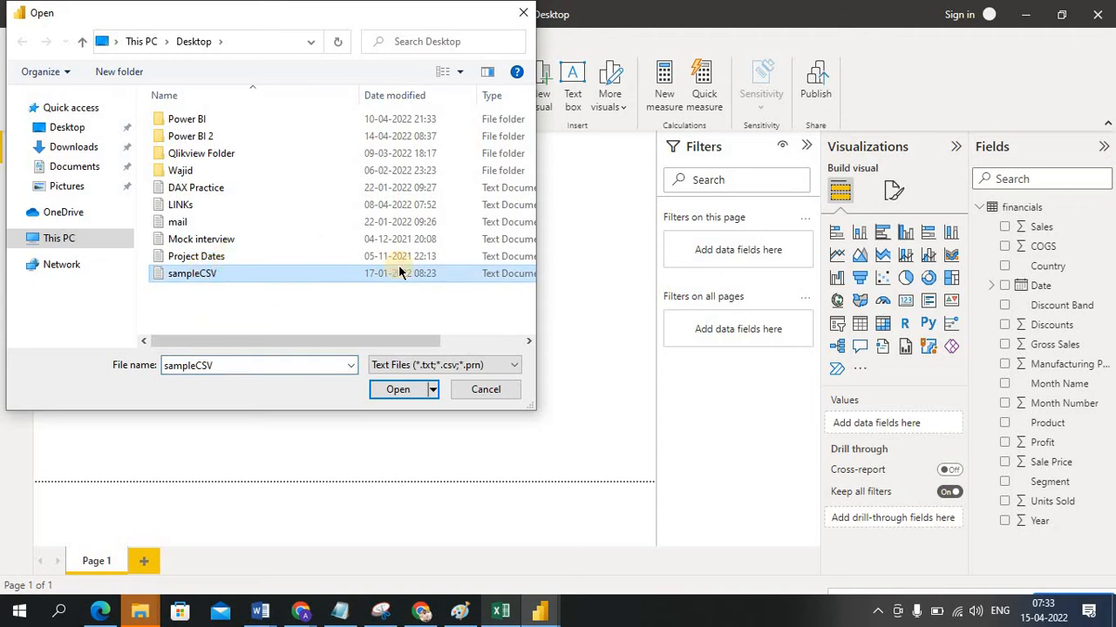
click(394, 389)
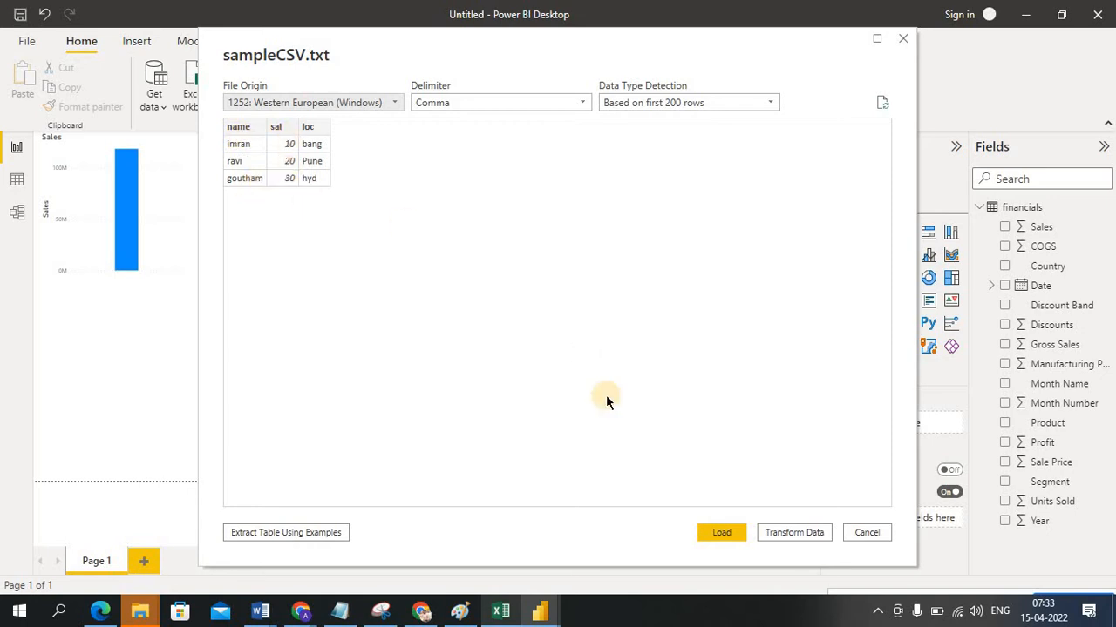
click(852, 535)
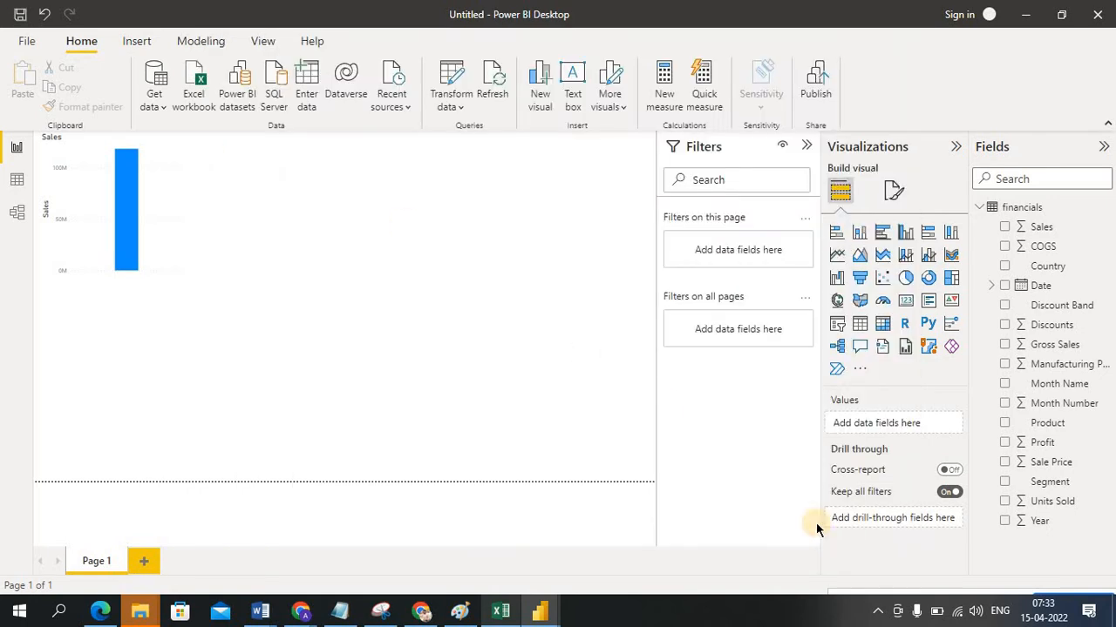
Step: In a new Notepad document, write the header "Name,sal, location" and two comma-separated rows with a first name each, then 100,Bangalore and 150,Pune
right_click(346, 615)
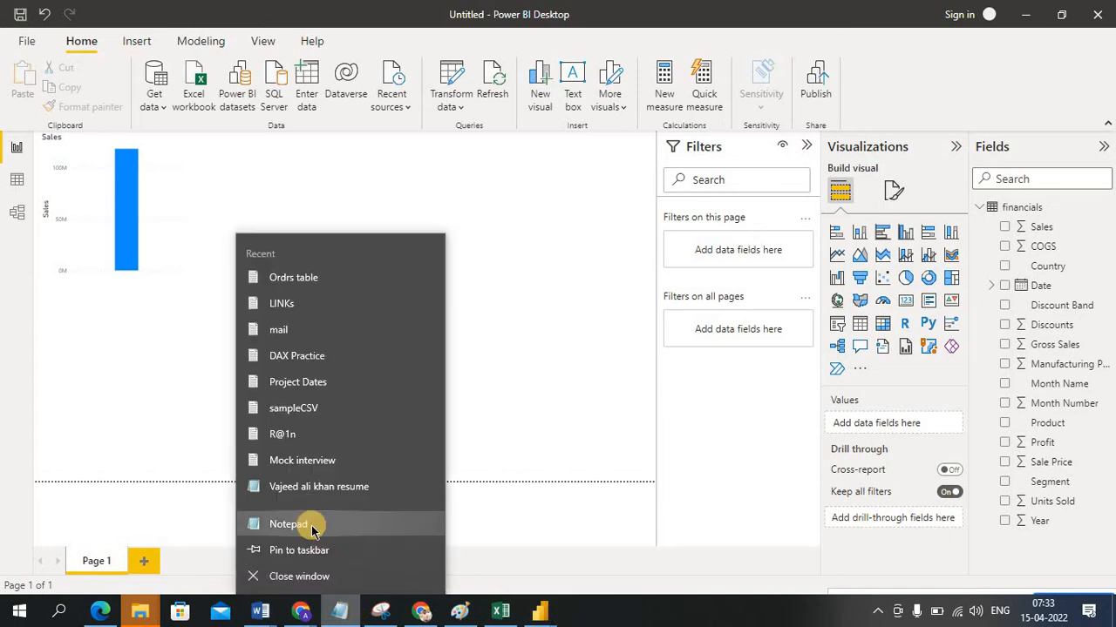
click(311, 525)
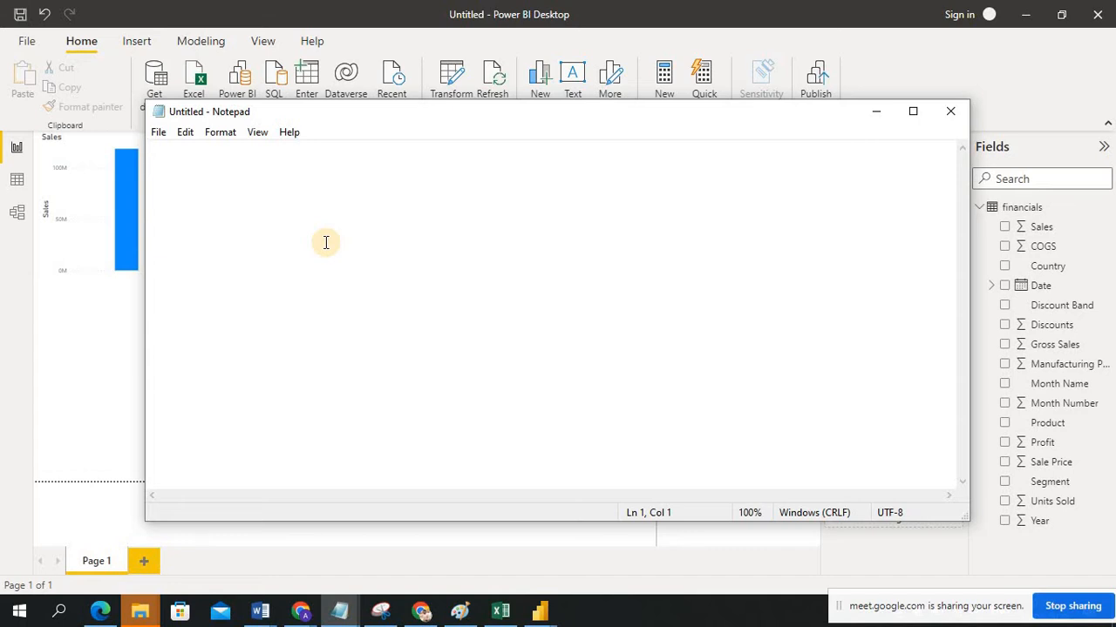
text(h)
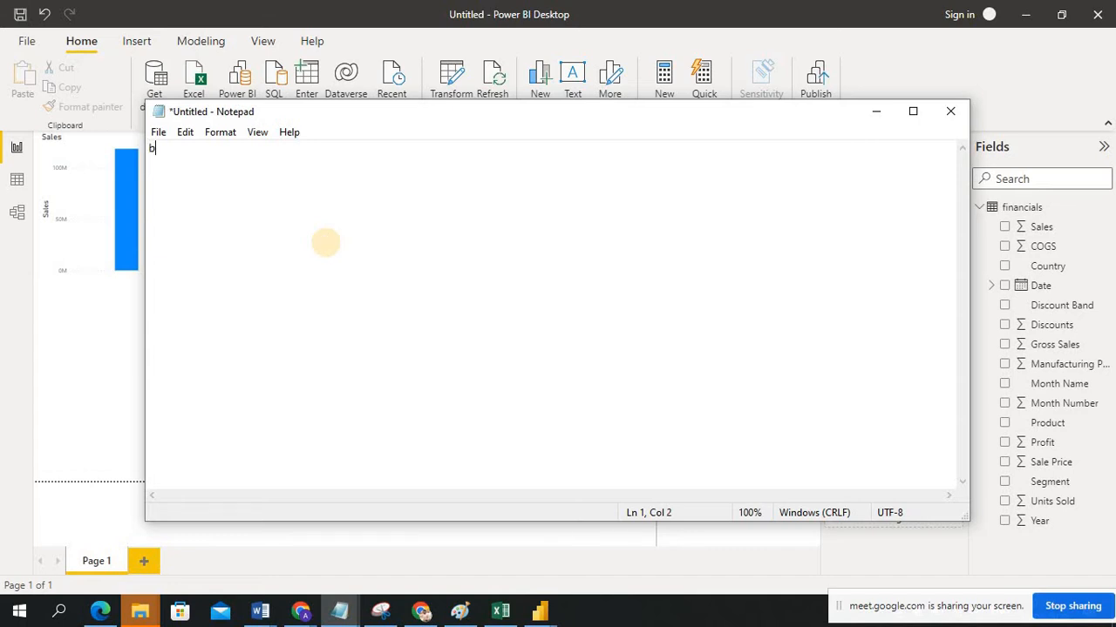
key(BackSpace)
text(Name,sal, location)
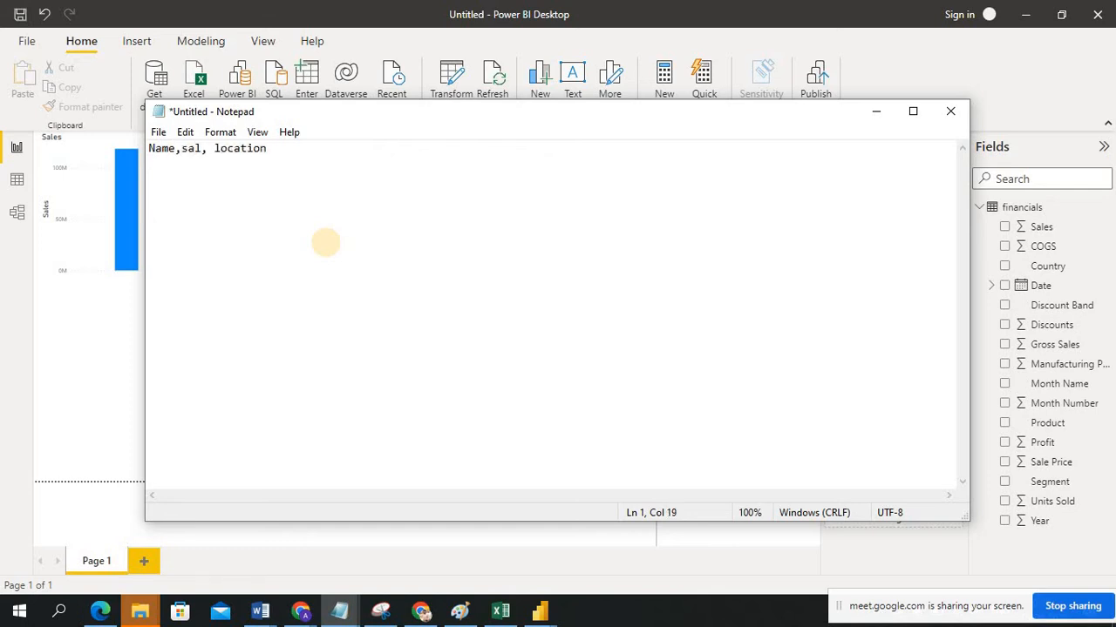
key(Return)
text(imran,100,Bangalore)
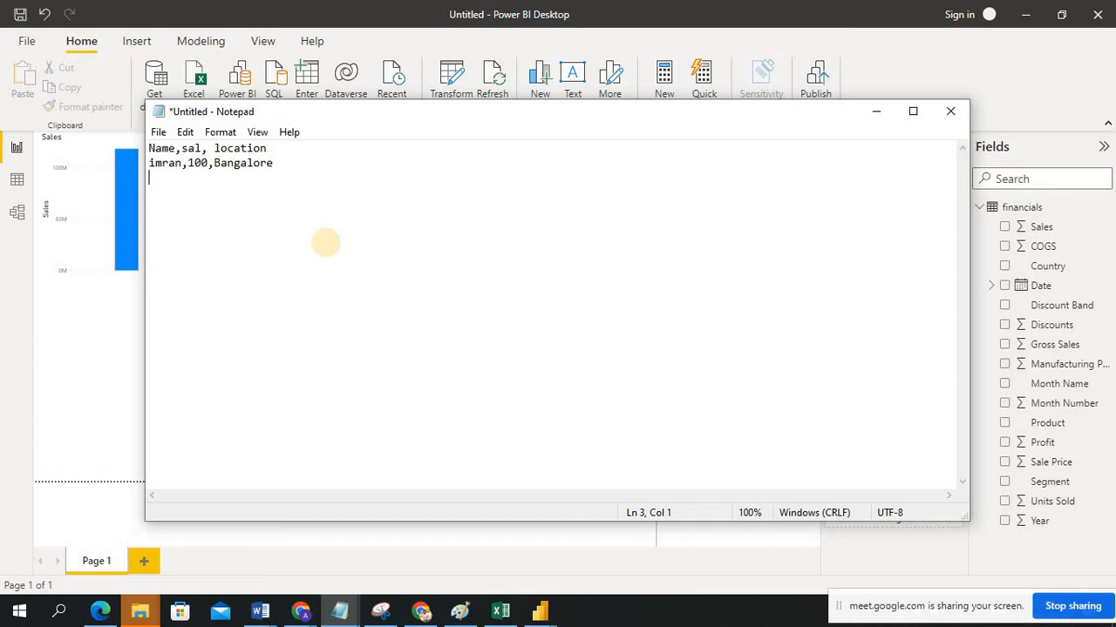
text(santosh,150,Pune)
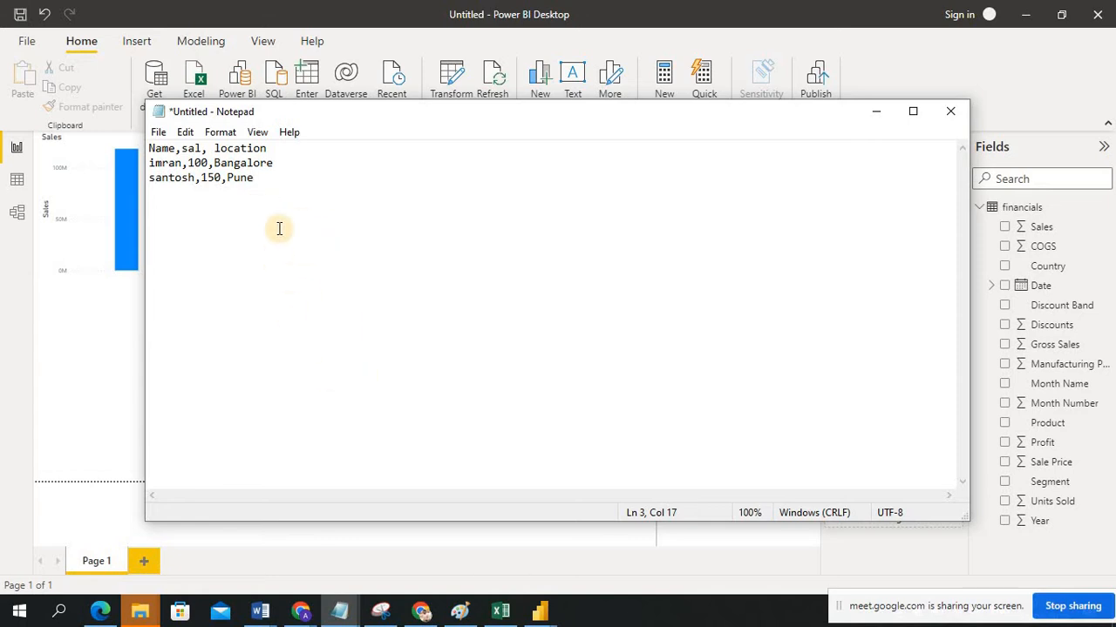
click(151, 150)
drag(189, 150, 224, 150)
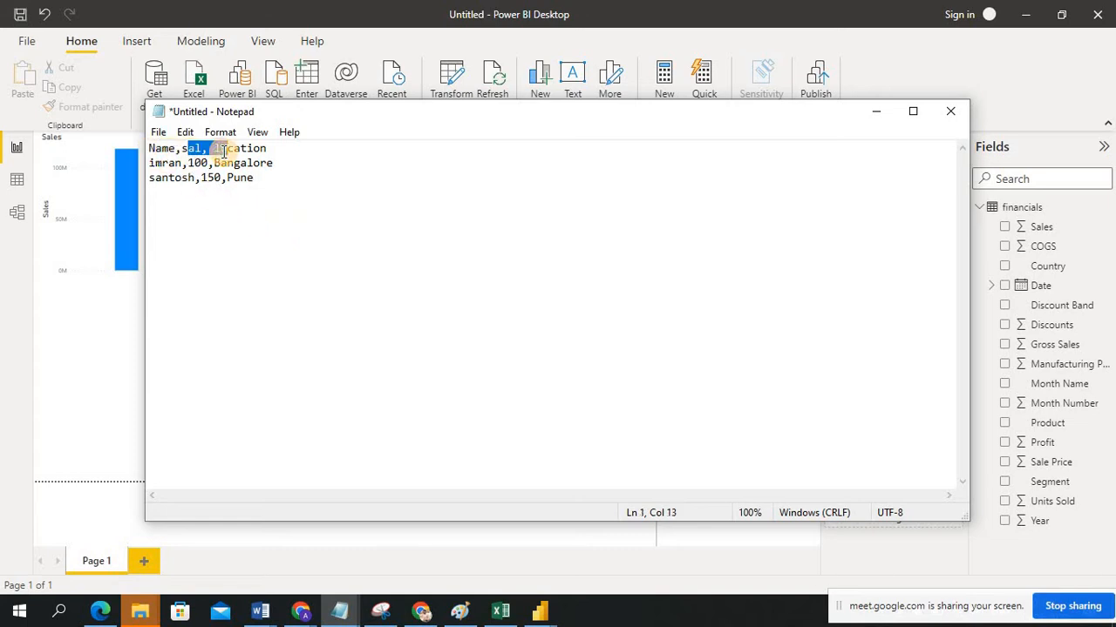
click(162, 150)
click(162, 165)
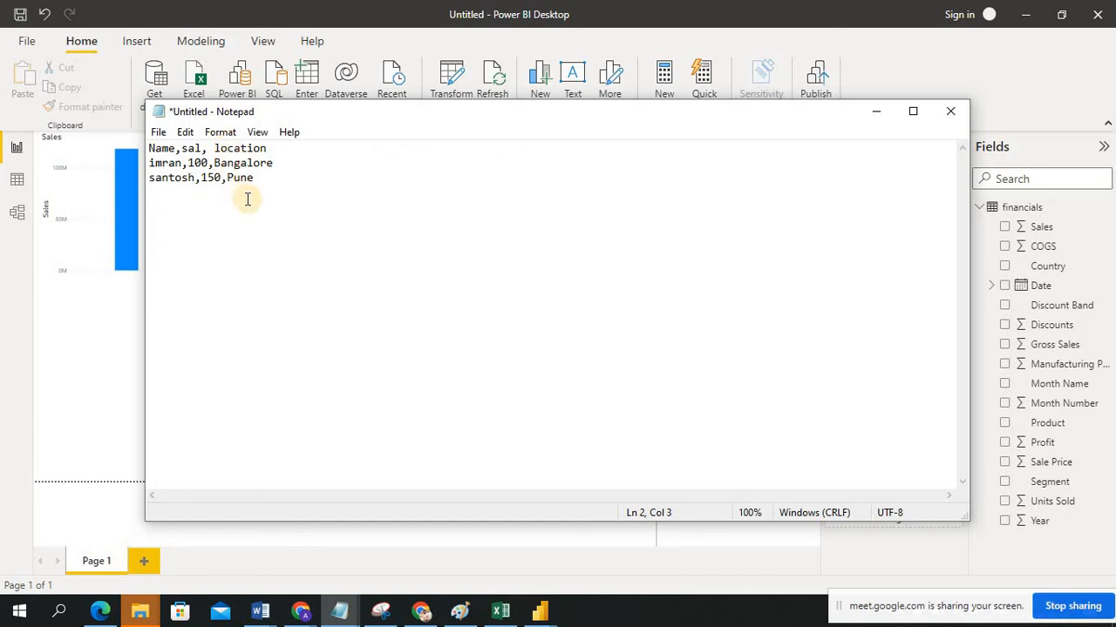
Step: Save the Notepad document as a text file named "csv data" in the Power BI 2 folder on the Desktop
click(157, 131)
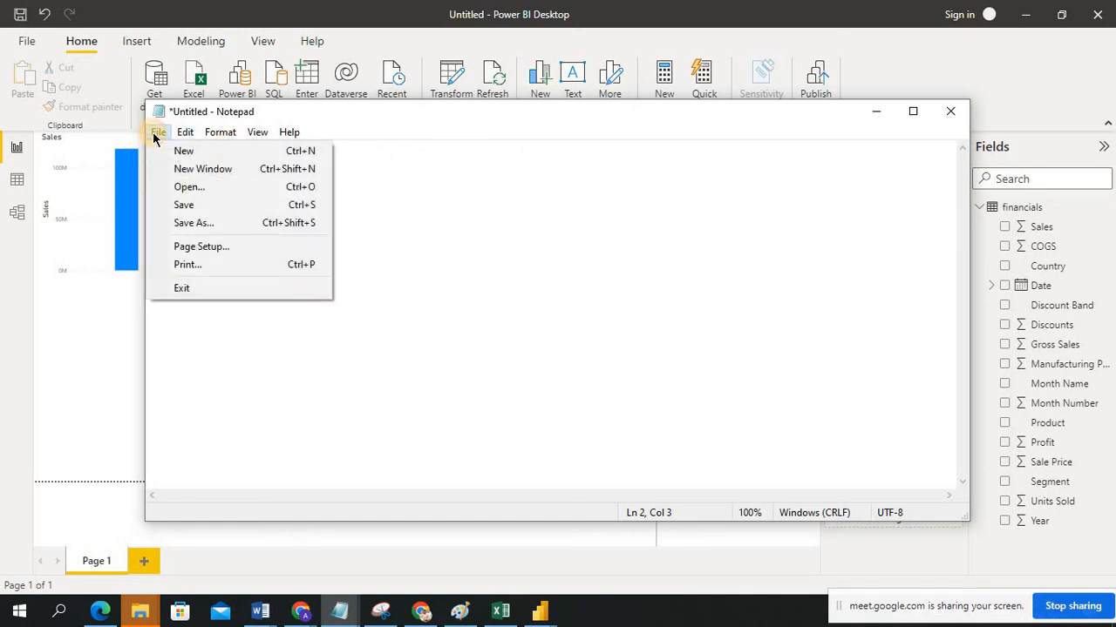
click(179, 221)
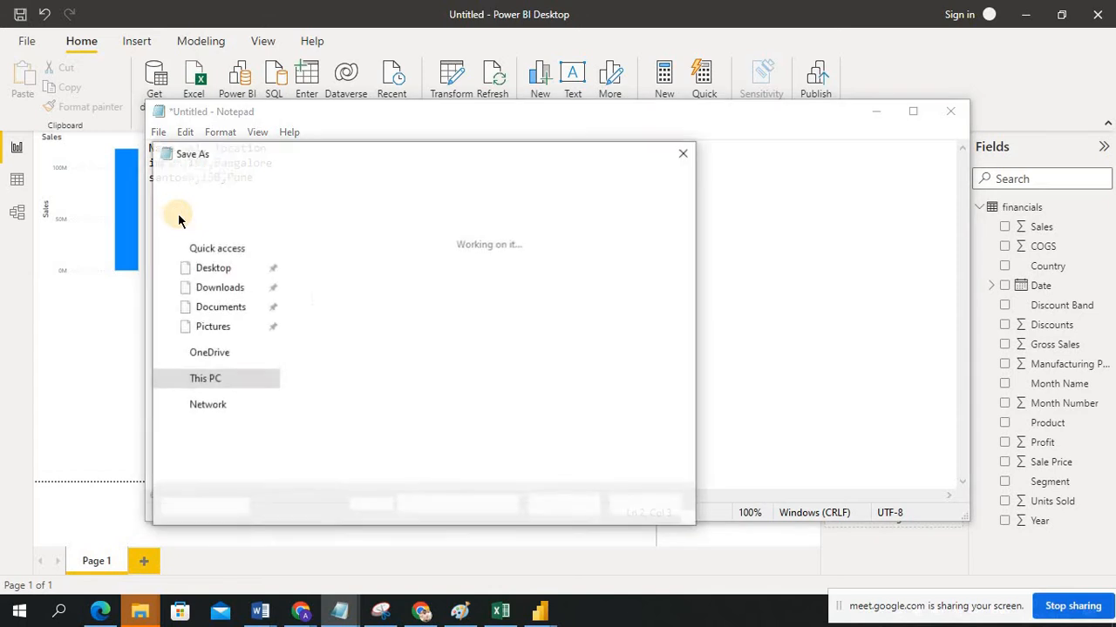
click(214, 268)
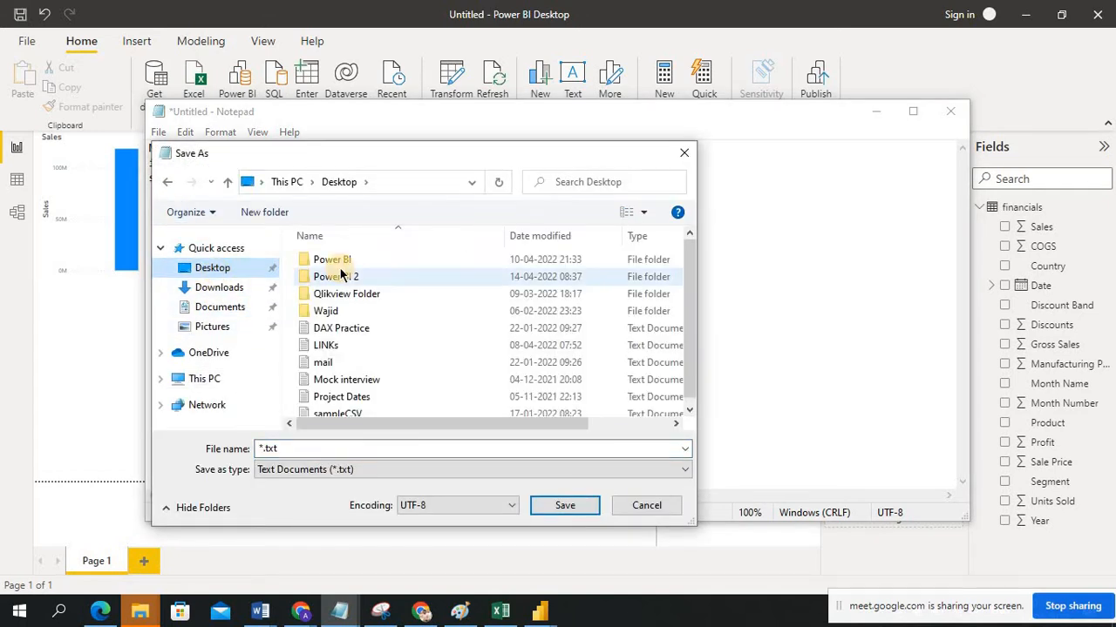
double_click(340, 275)
click(329, 450)
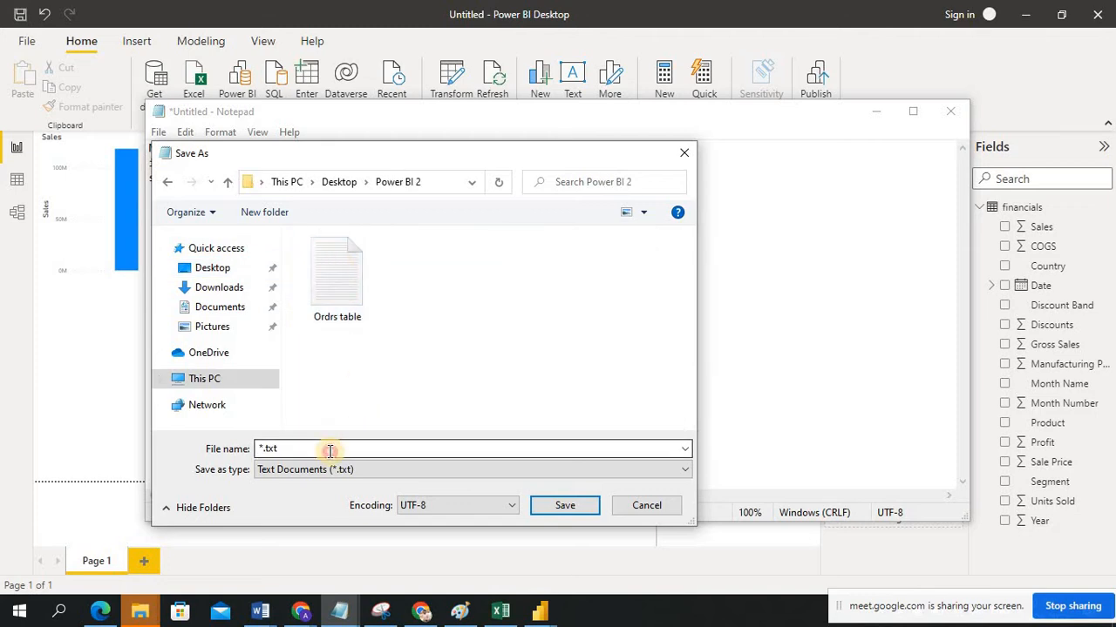
double_click(330, 450)
text(c)
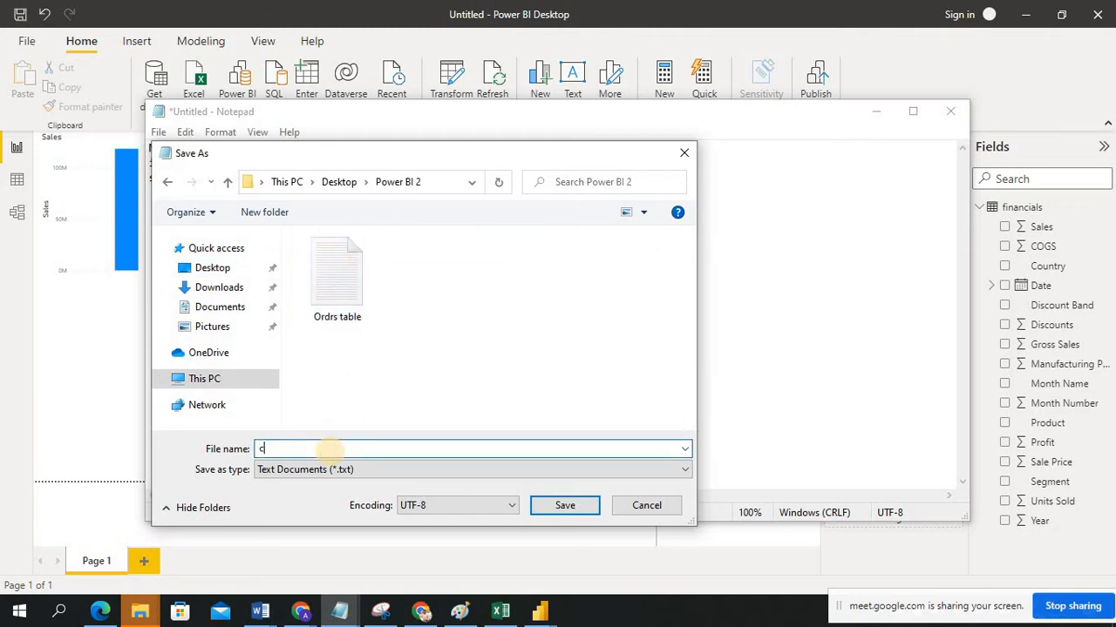
text(sv data)
click(563, 506)
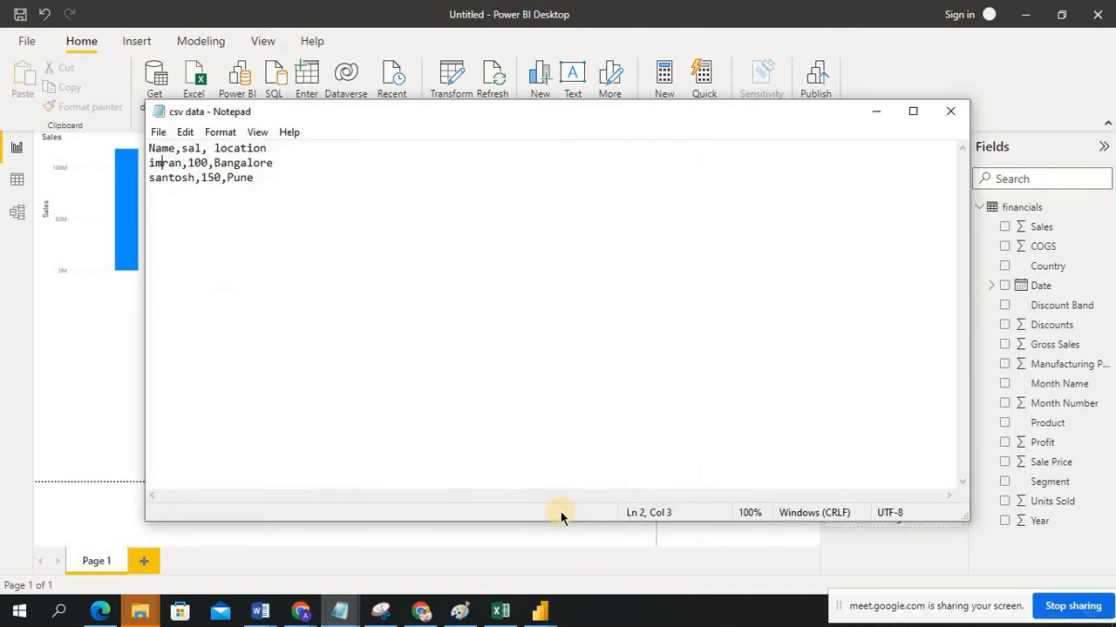
Step: Return to the Sales chart report in Power BI Desktop, list the common data sources and recheck the csv data file in Notepad
click(541, 611)
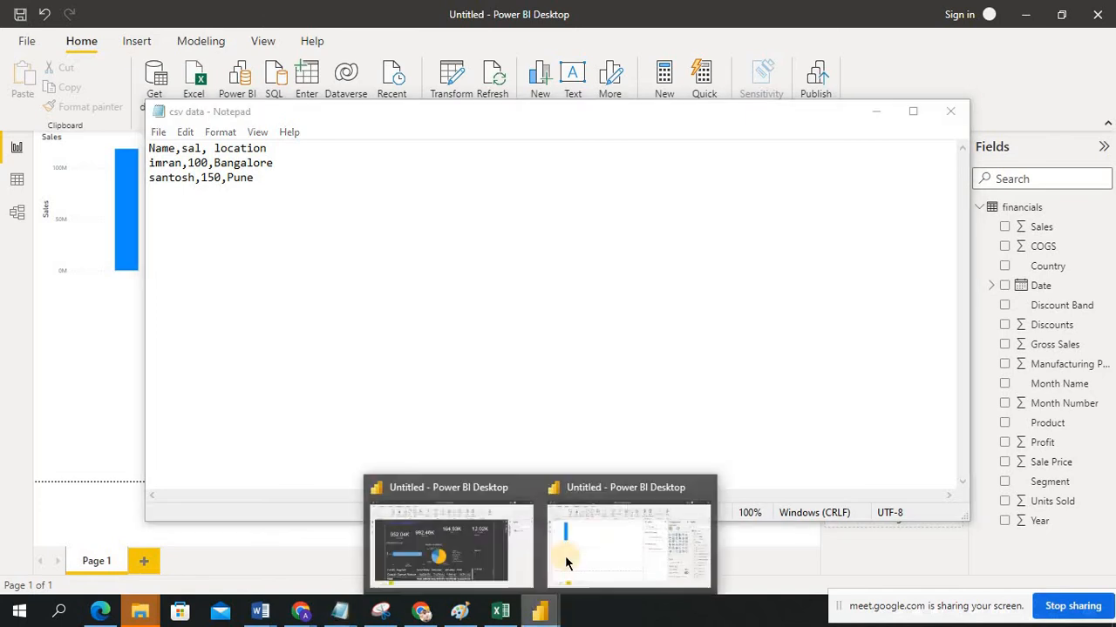
click(590, 532)
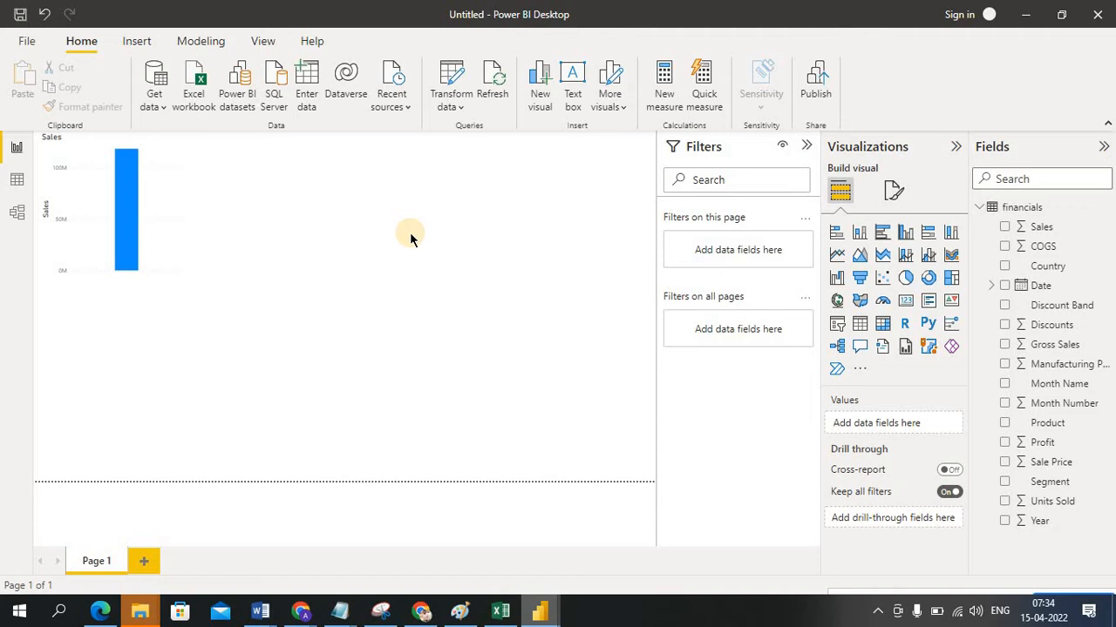
click(154, 103)
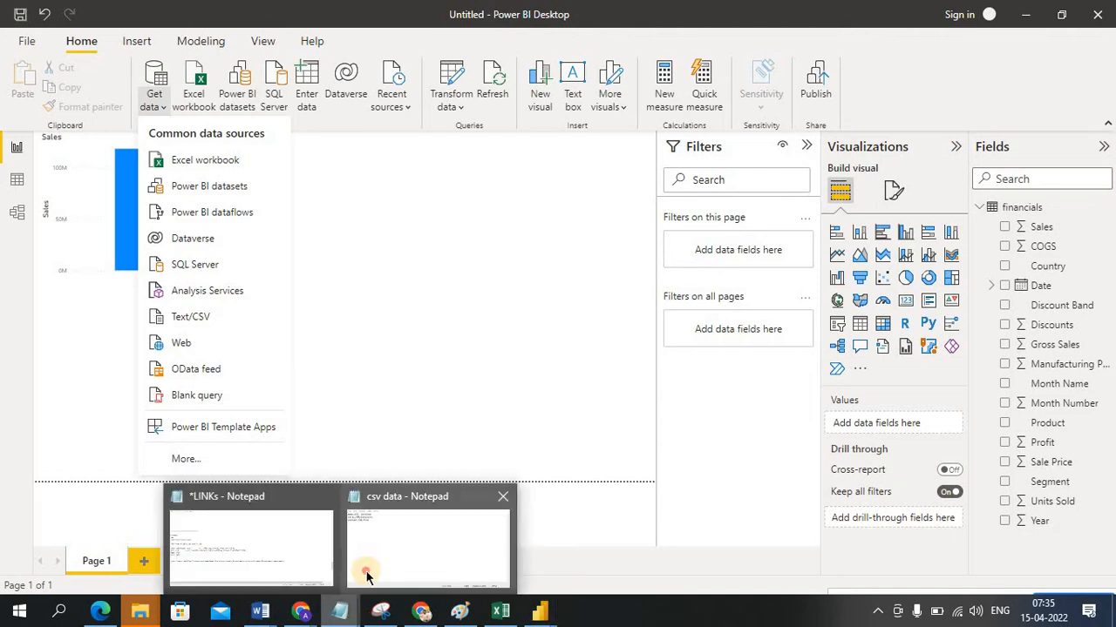
click(366, 562)
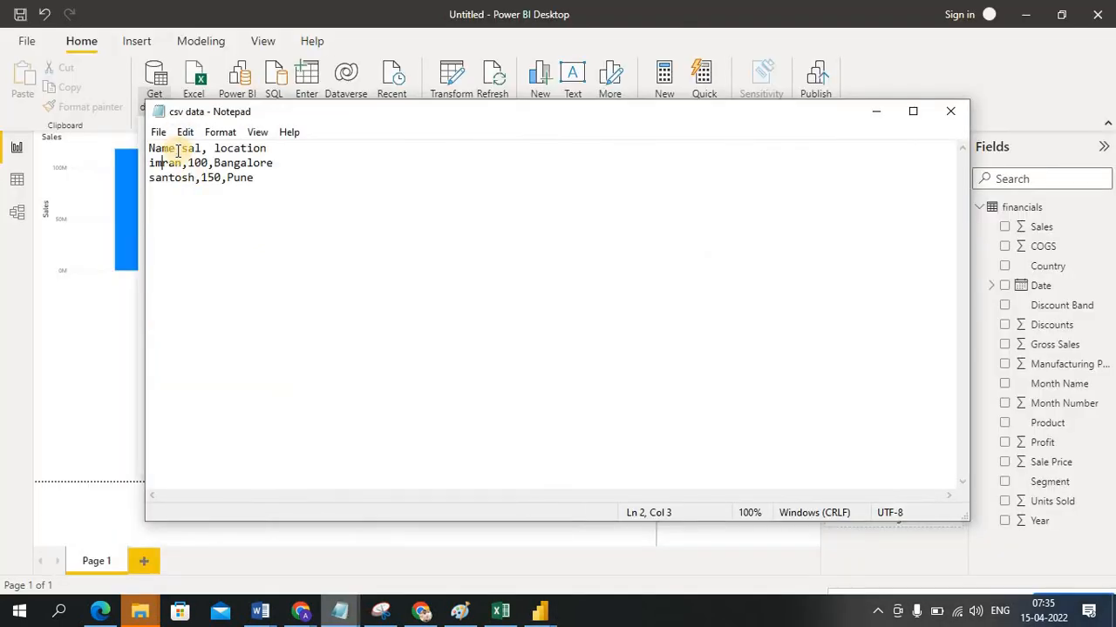
click(877, 111)
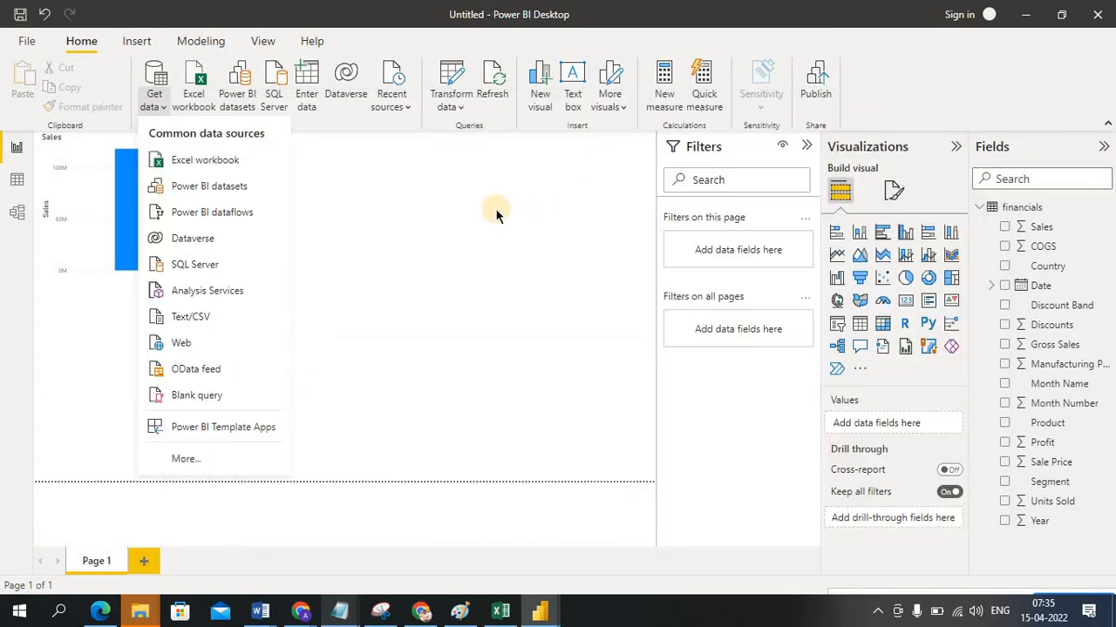
Step: Check which files the Excel workbook source offers in the Power BI 2 folder and leave without importing
click(233, 161)
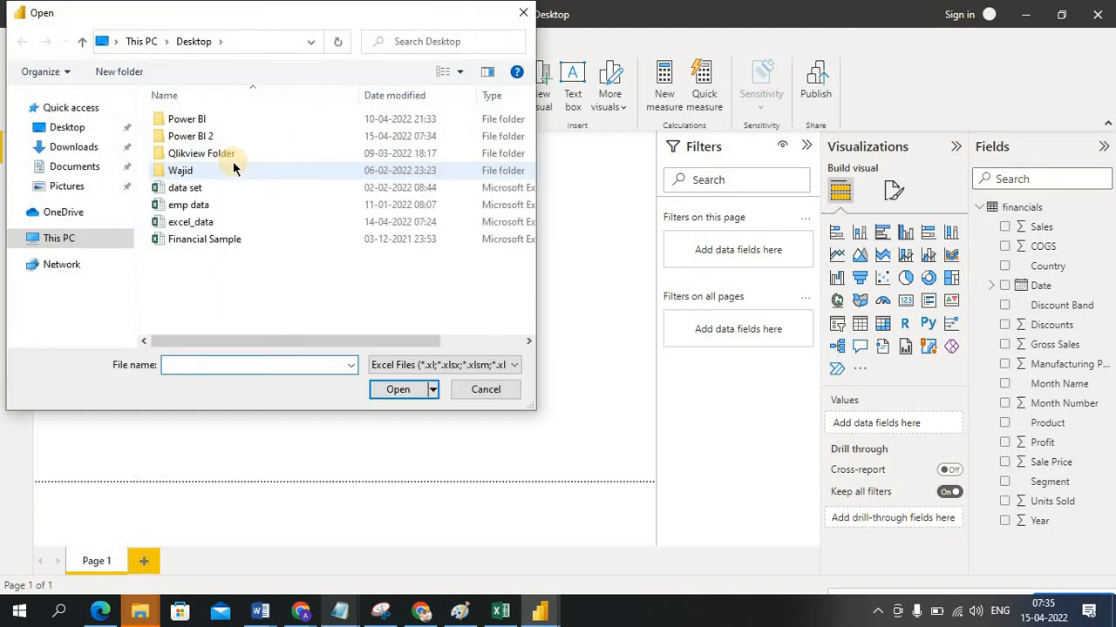
double_click(222, 137)
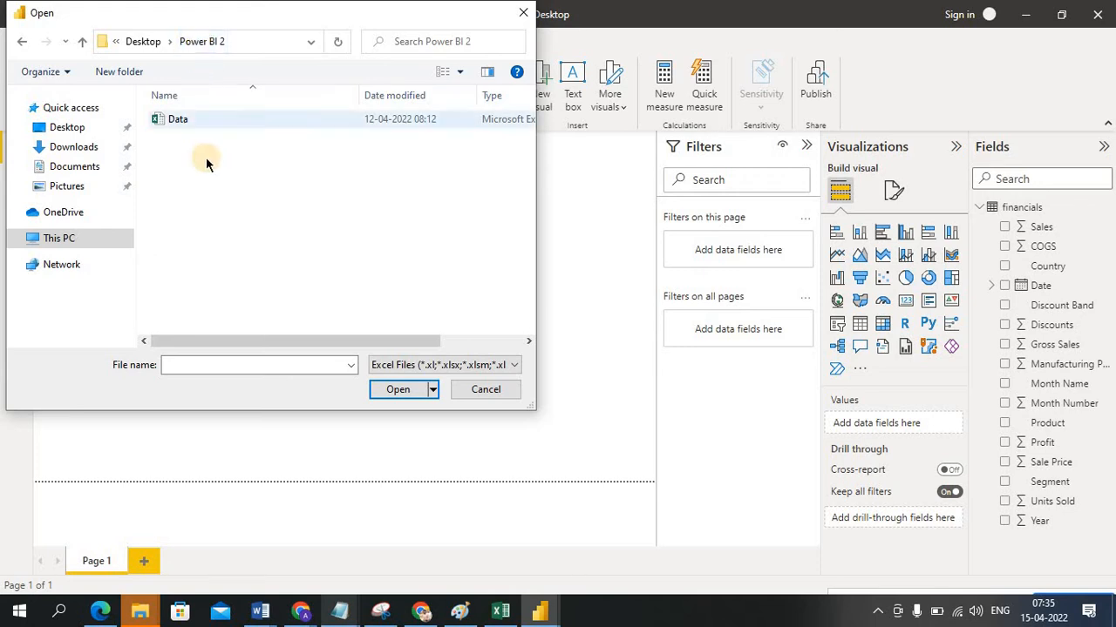
click(485, 389)
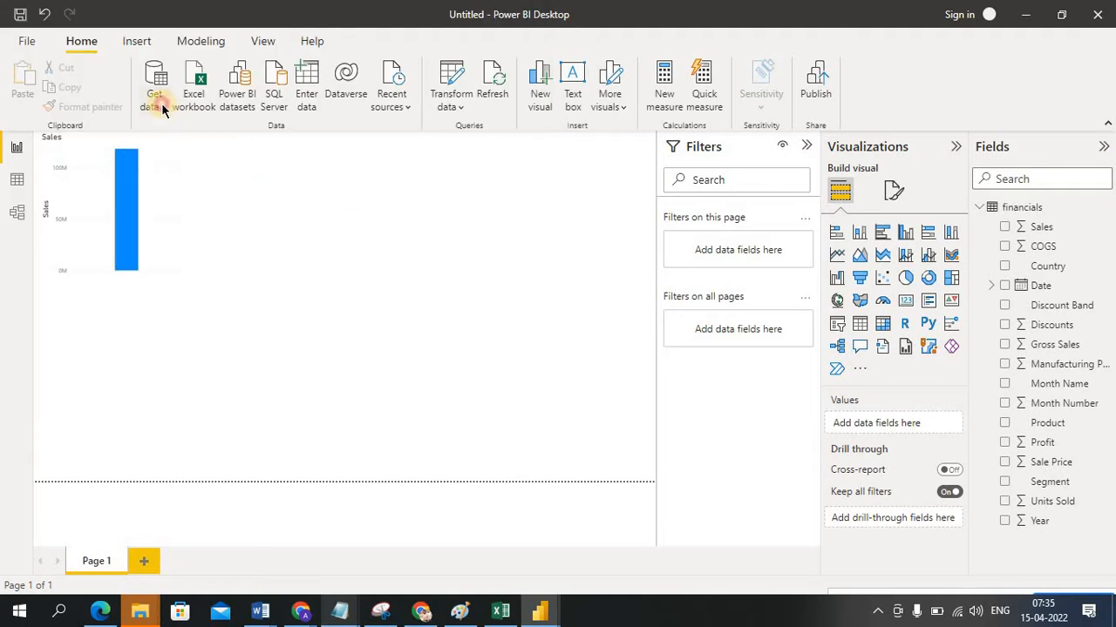
Step: List the common data sources and review the comma-separated rows of the csv data file in Notepad
click(155, 103)
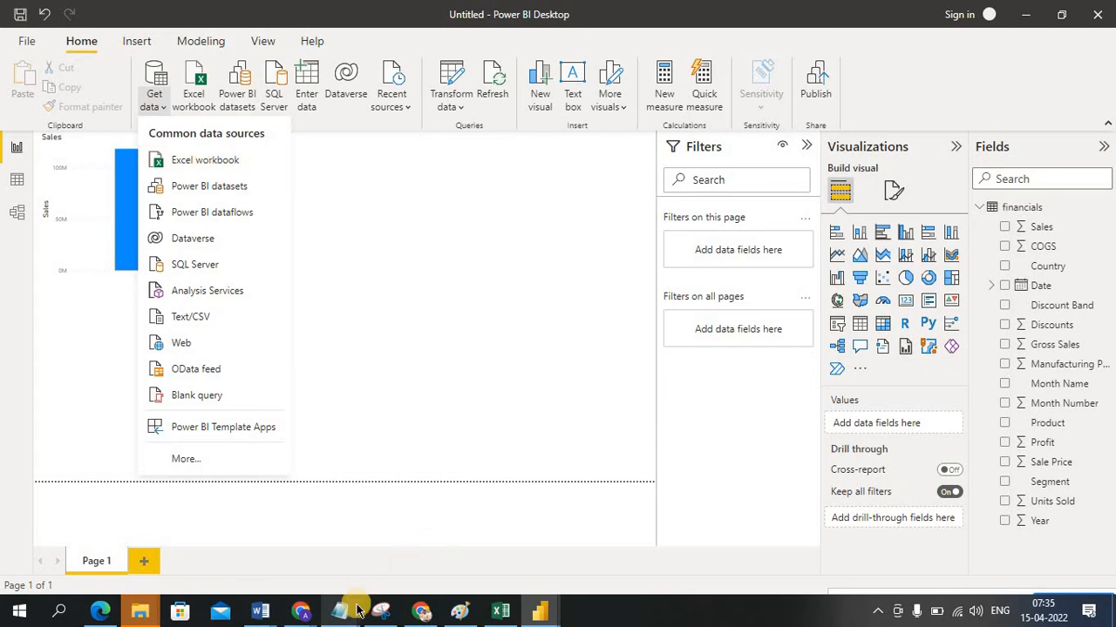
mouse_move(340, 611)
click(408, 577)
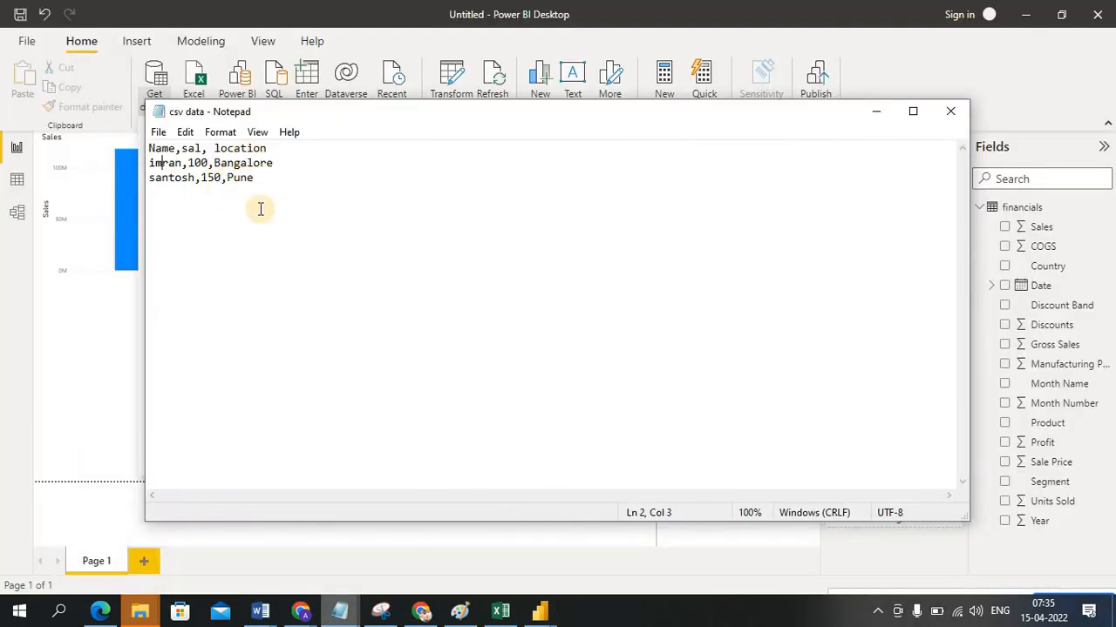
click(104, 394)
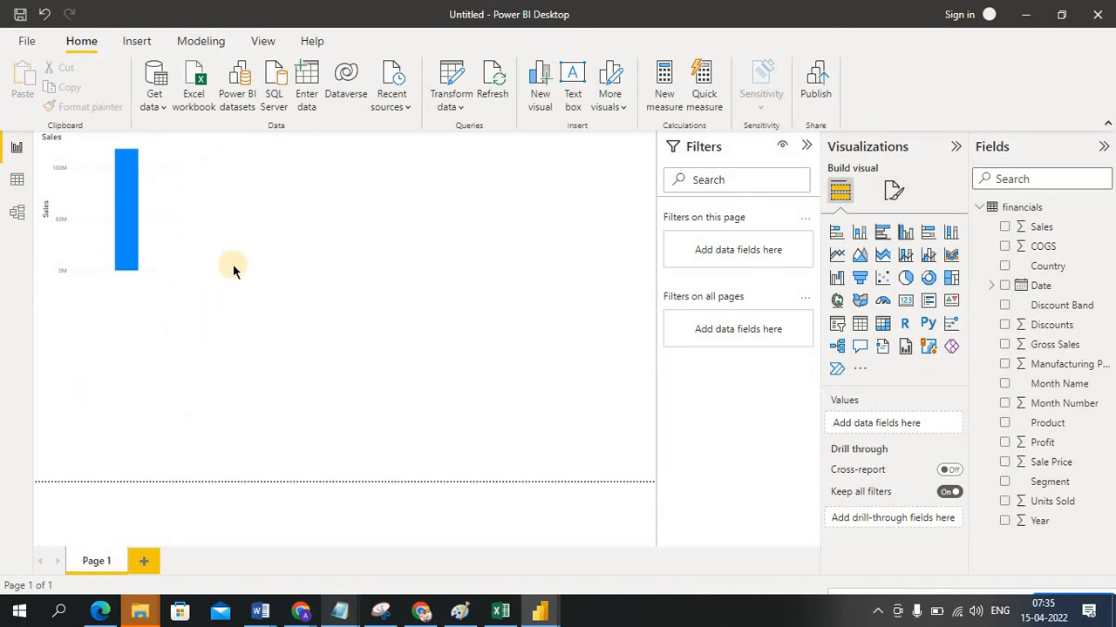
Step: Browse the Power BI 2 folder through the Excel workbook source and leave without importing
click(154, 102)
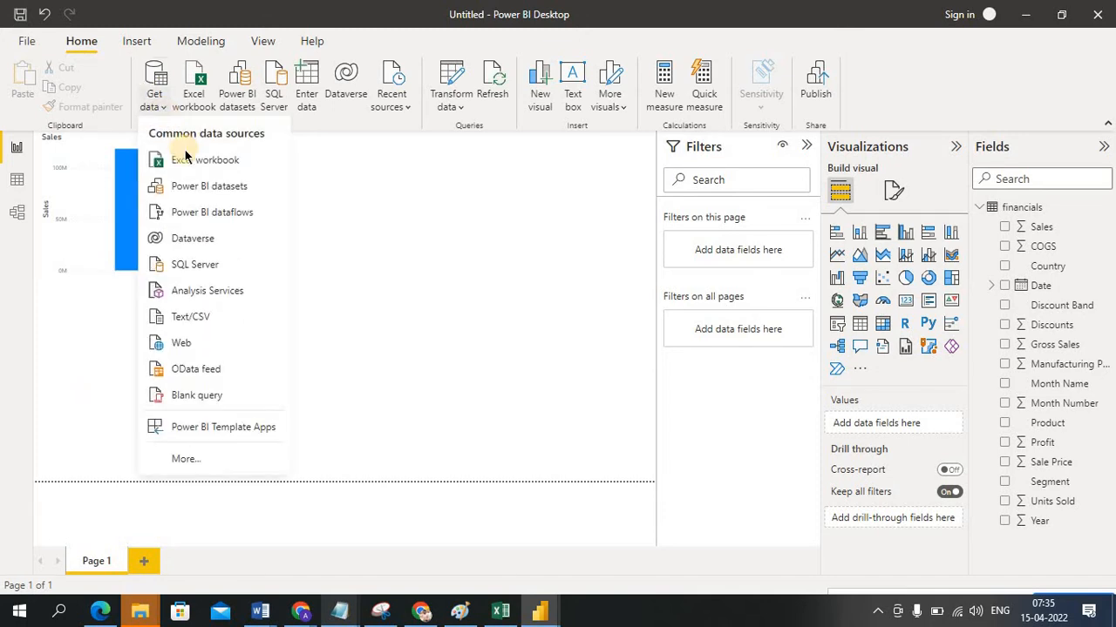
click(190, 163)
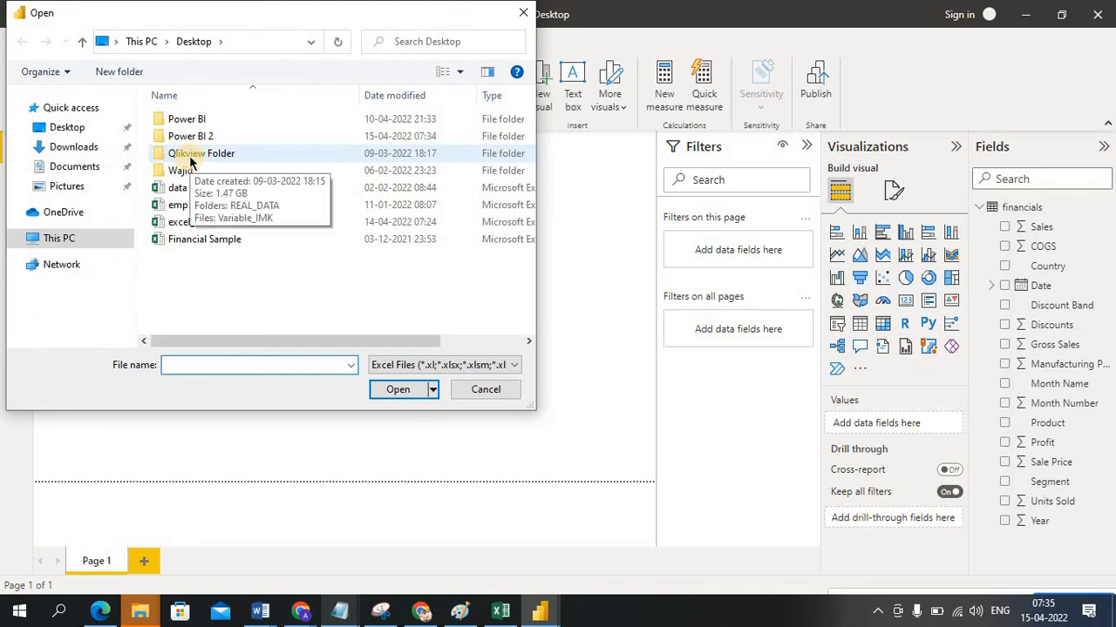
double_click(199, 140)
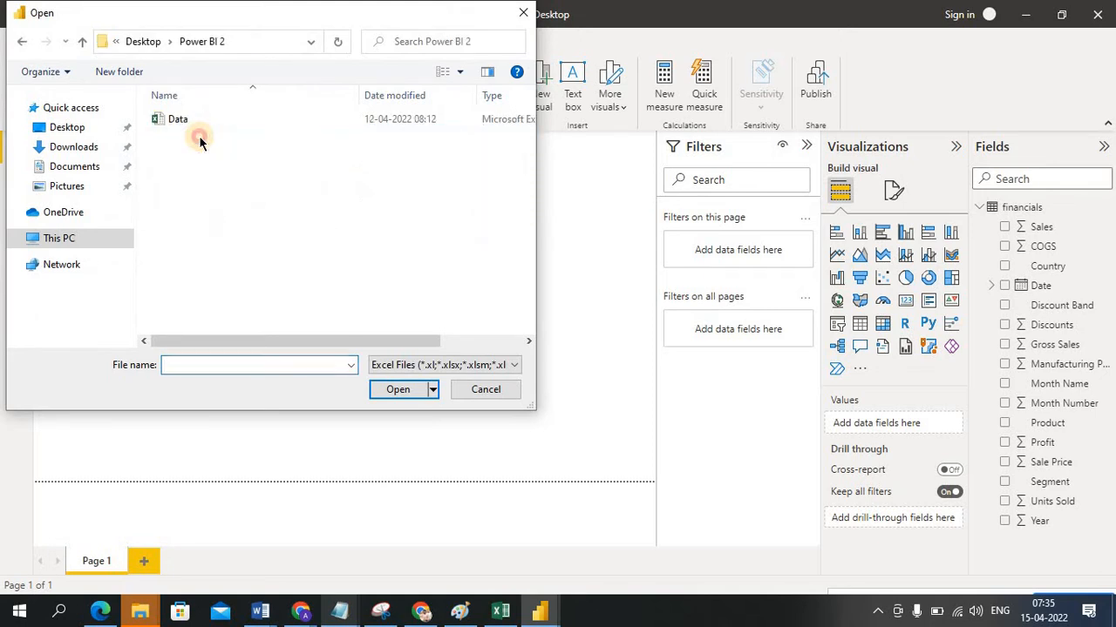
click(466, 388)
Step: Check which files the Text/CSV source offers in the Power BI 2 folder and leave without importing
click(162, 98)
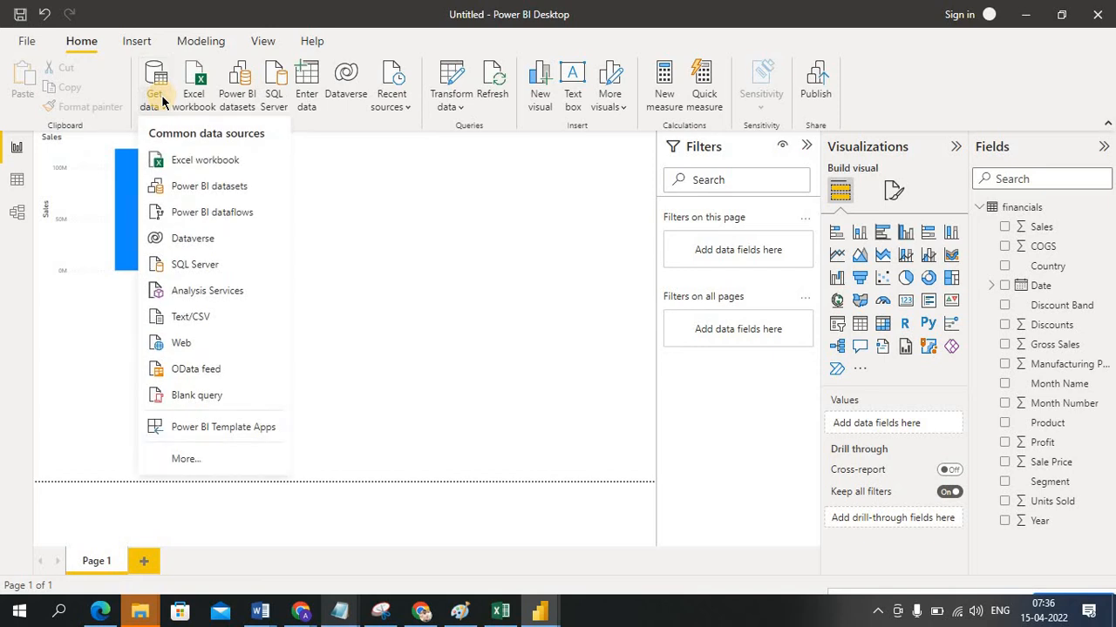
click(197, 320)
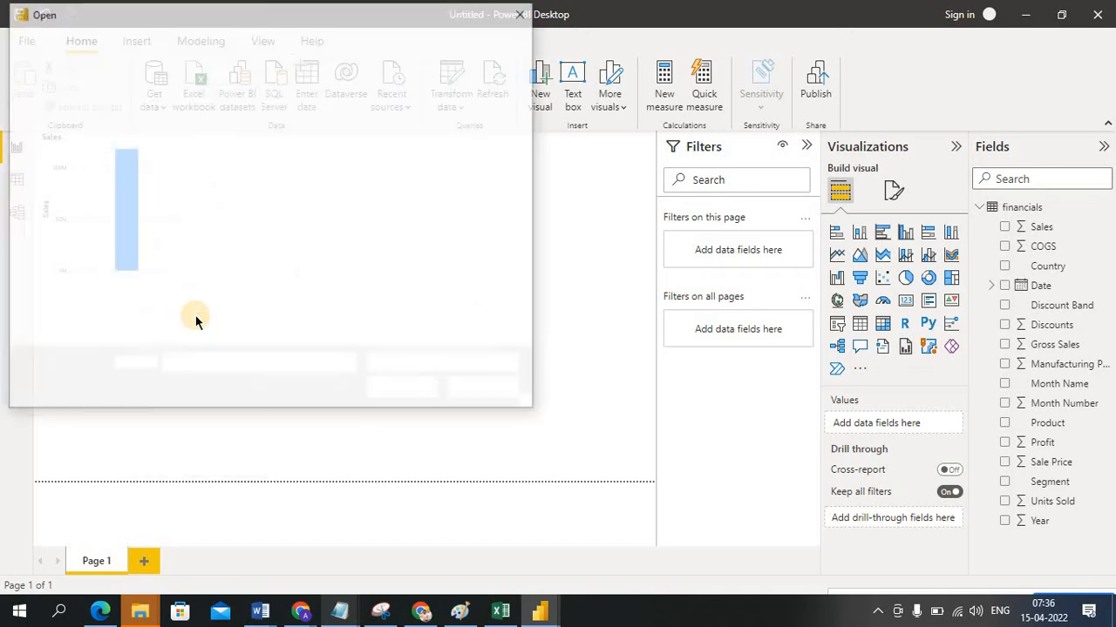
double_click(188, 134)
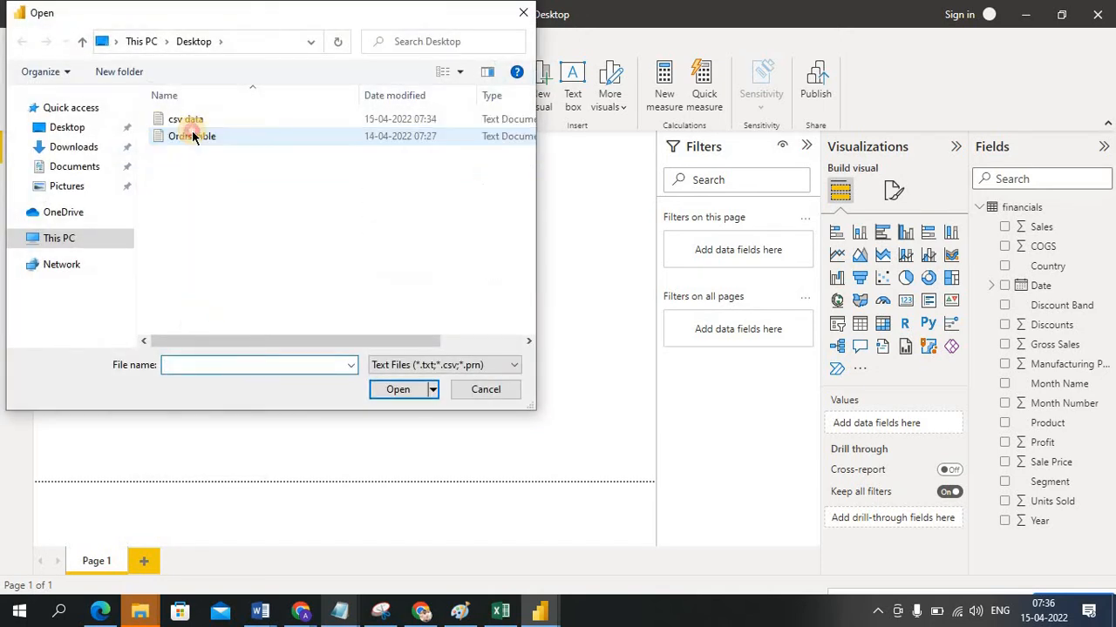
click(186, 118)
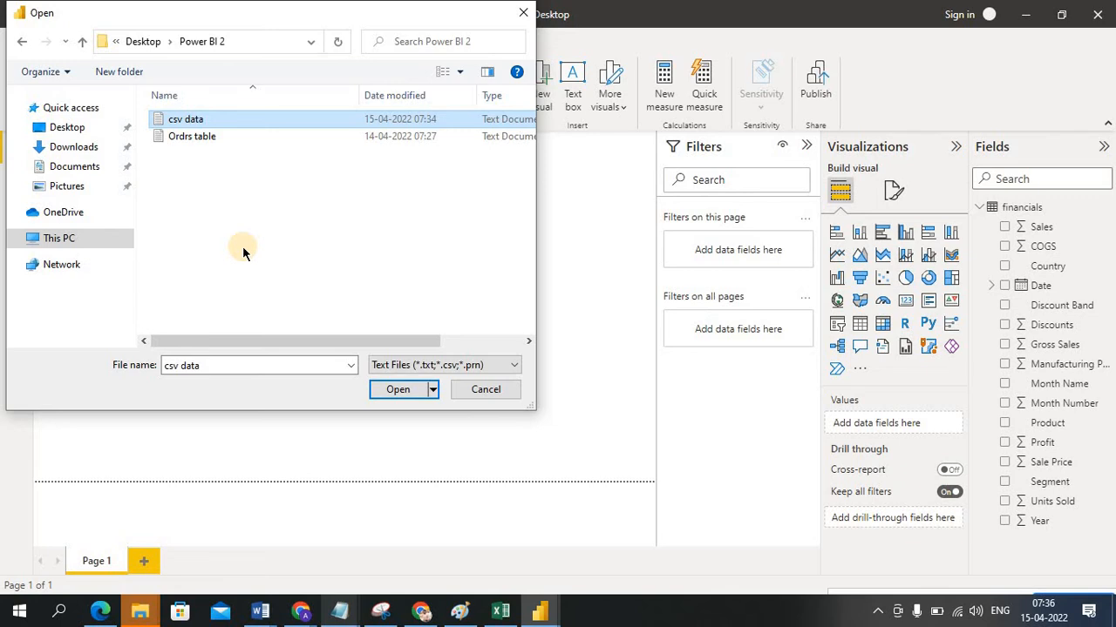
click(488, 389)
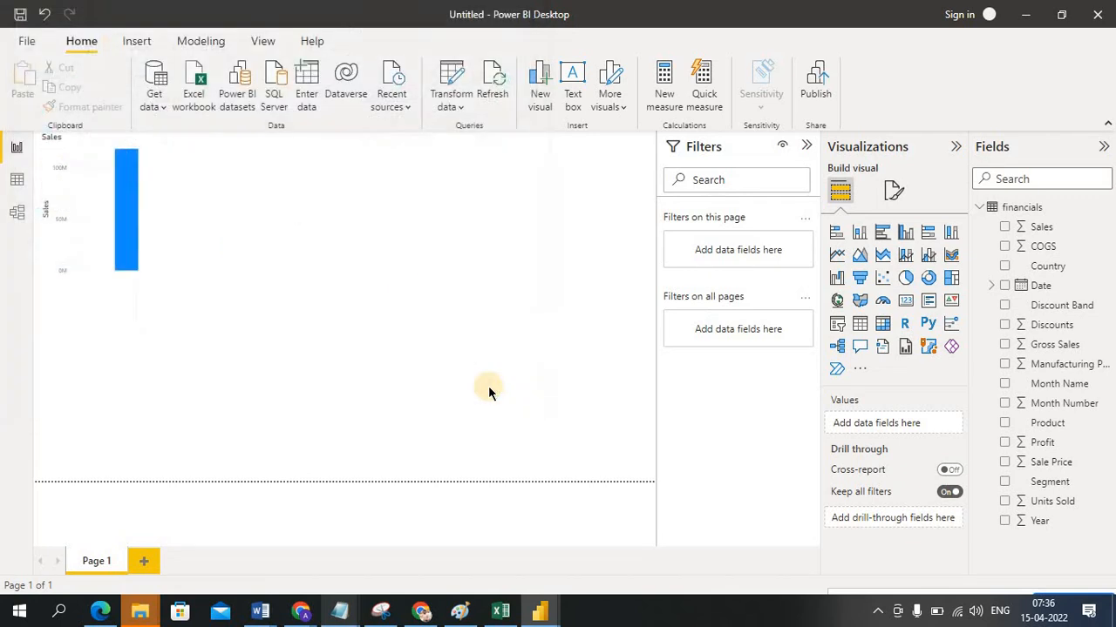
Step: Compare the Desktop files offered by the Excel workbook source with the csv data file in Notepad, without importing anything
click(154, 95)
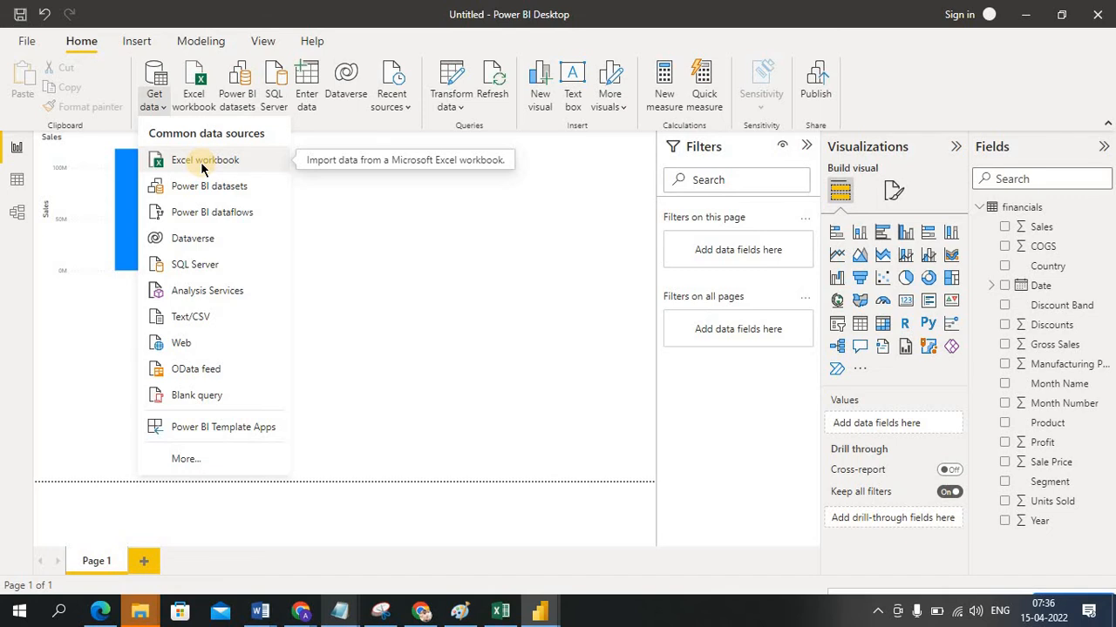
click(201, 161)
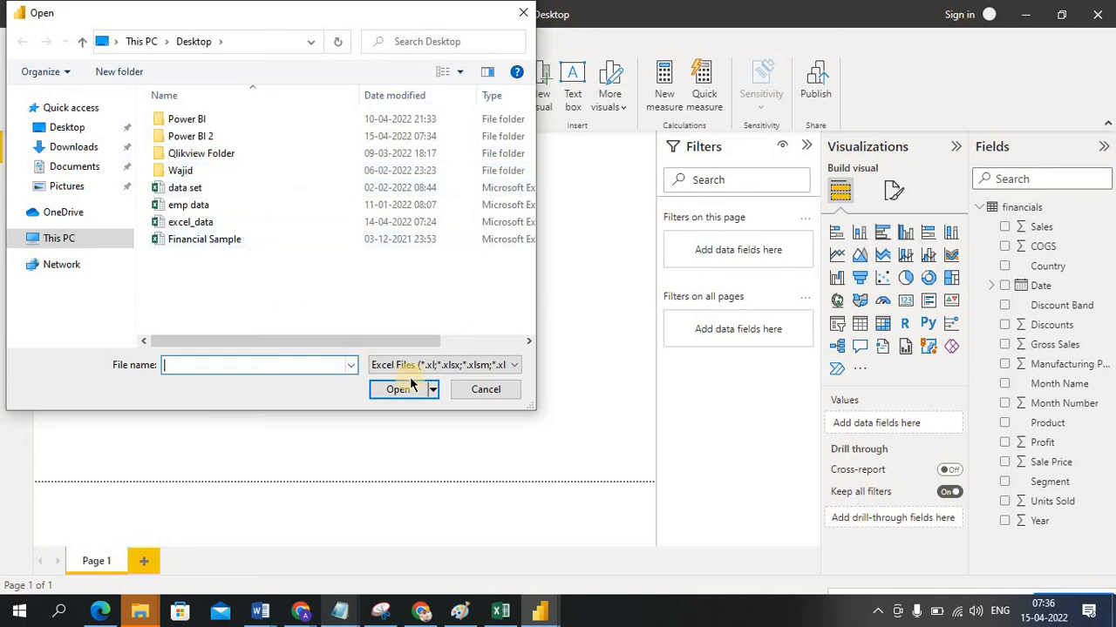
click(349, 616)
click(432, 549)
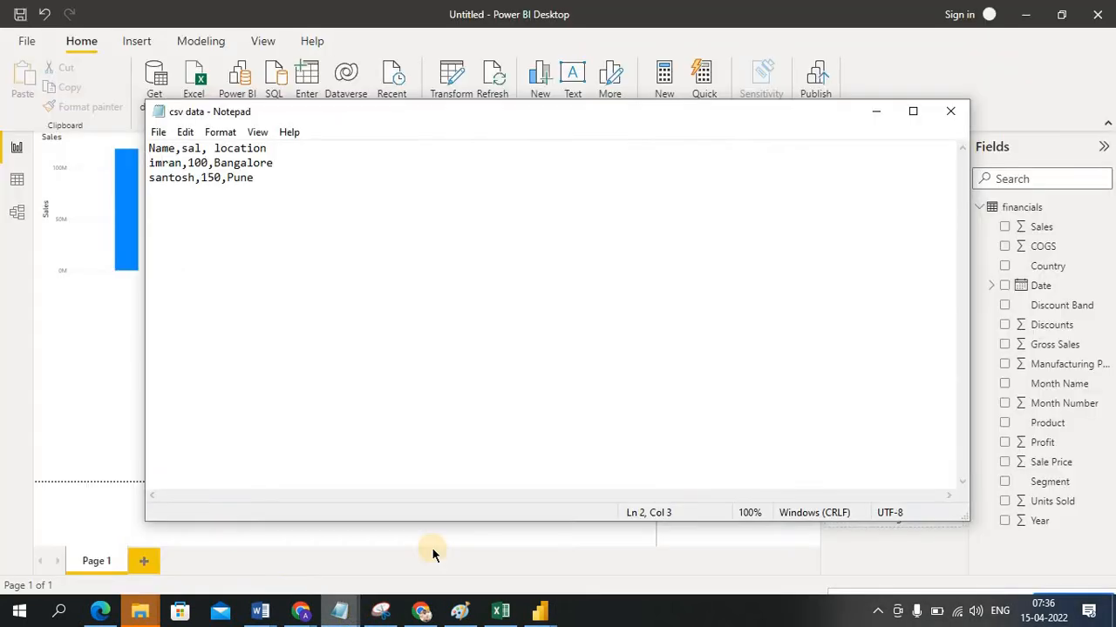
click(167, 163)
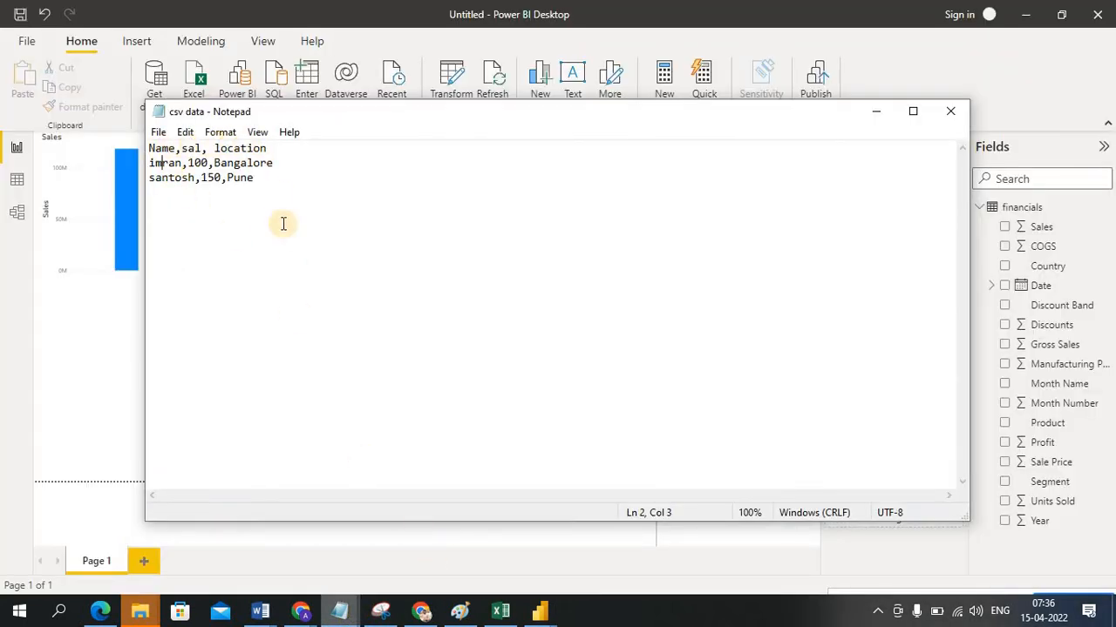
click(105, 351)
click(157, 107)
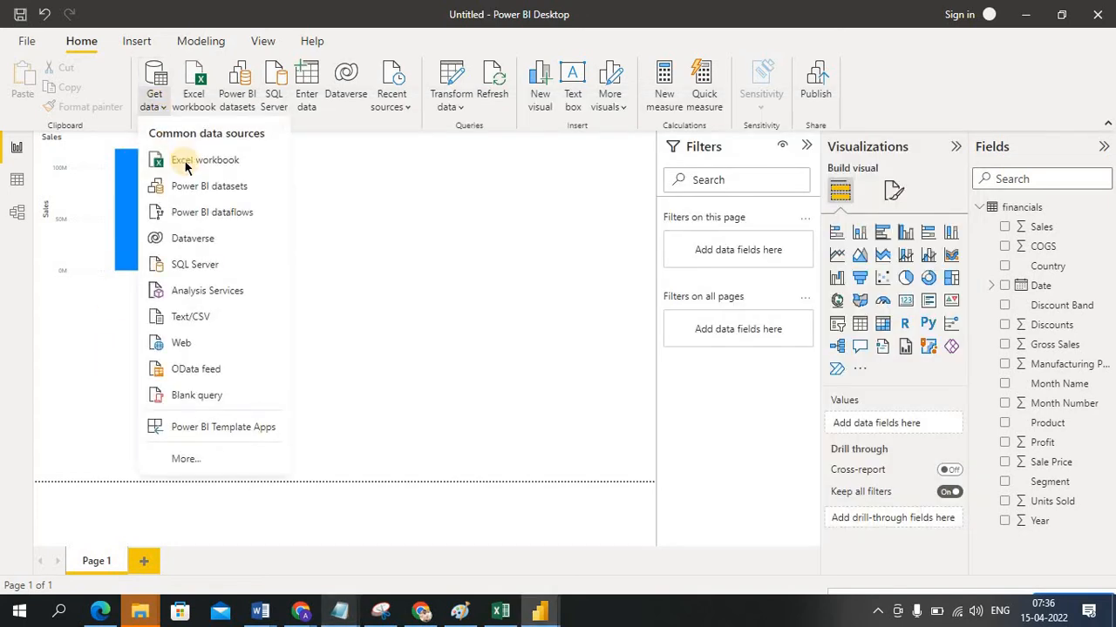
click(185, 169)
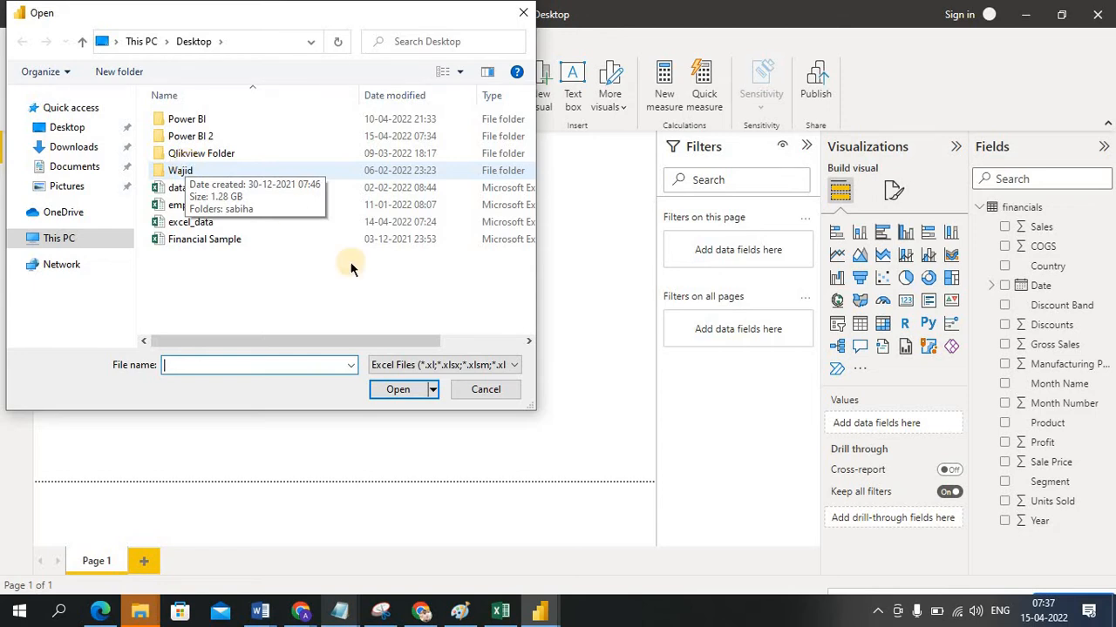
click(454, 391)
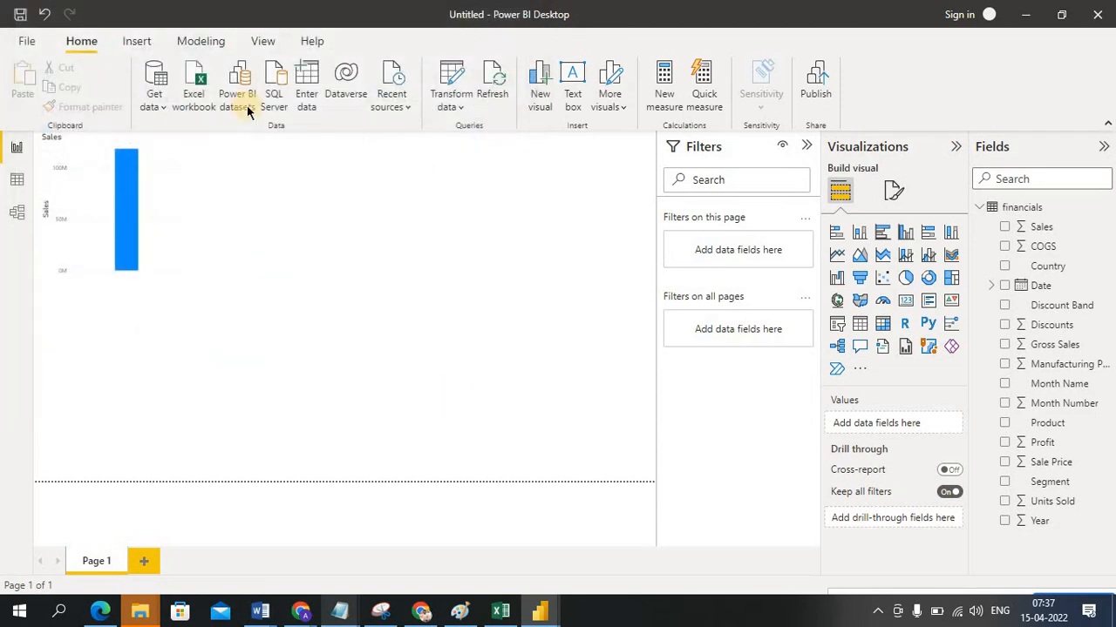
Step: Open the csv data file from the Power BI 2 folder as a Text/CSV source to preview its table
click(161, 96)
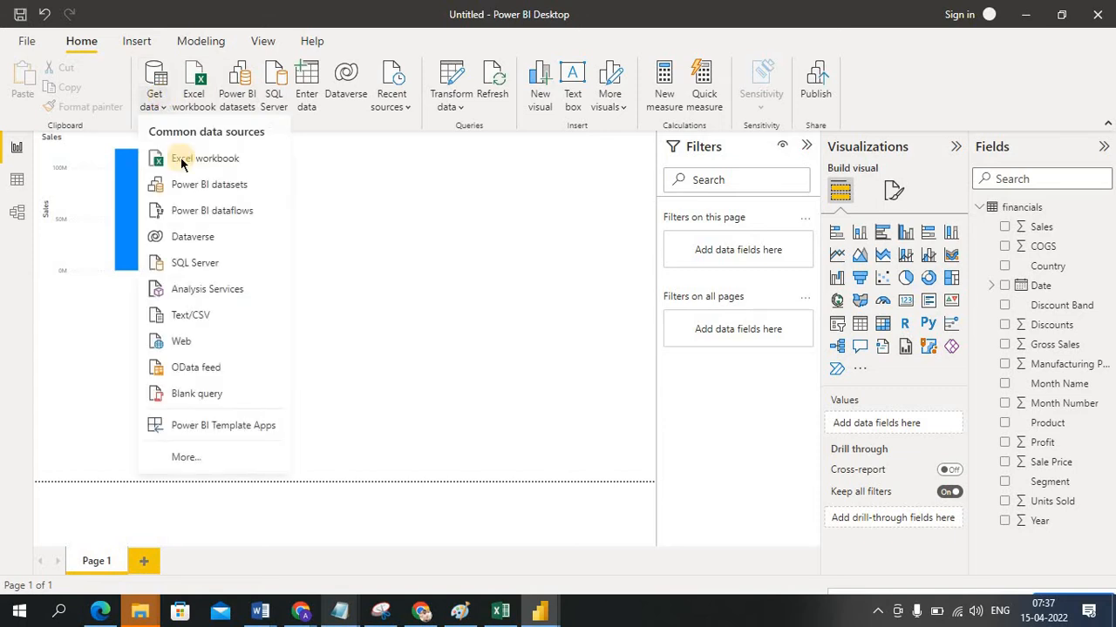
click(199, 317)
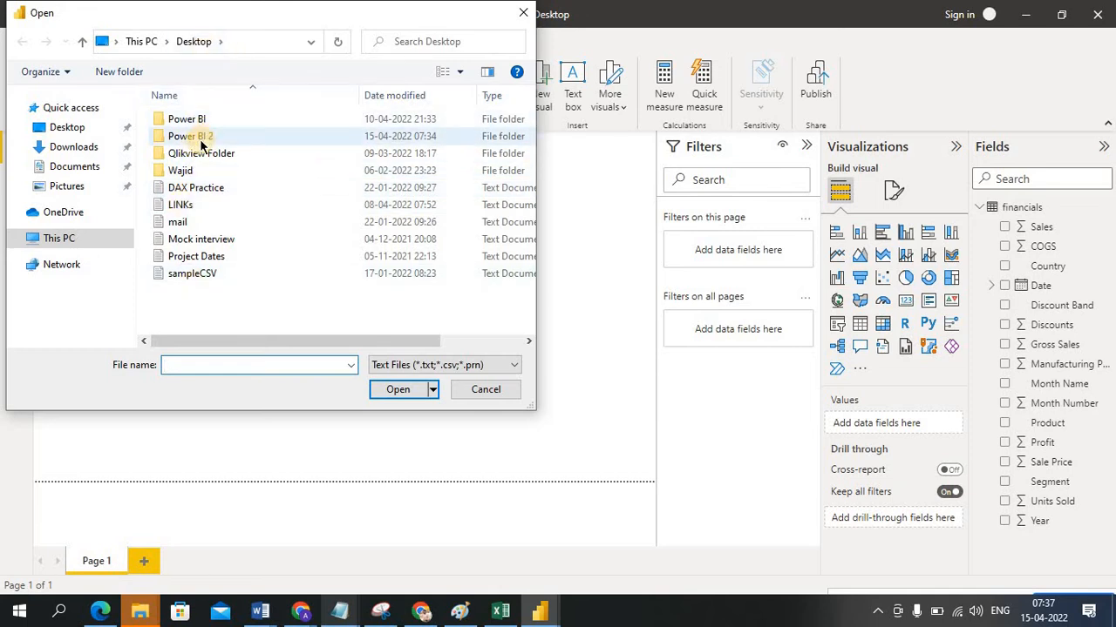
double_click(200, 142)
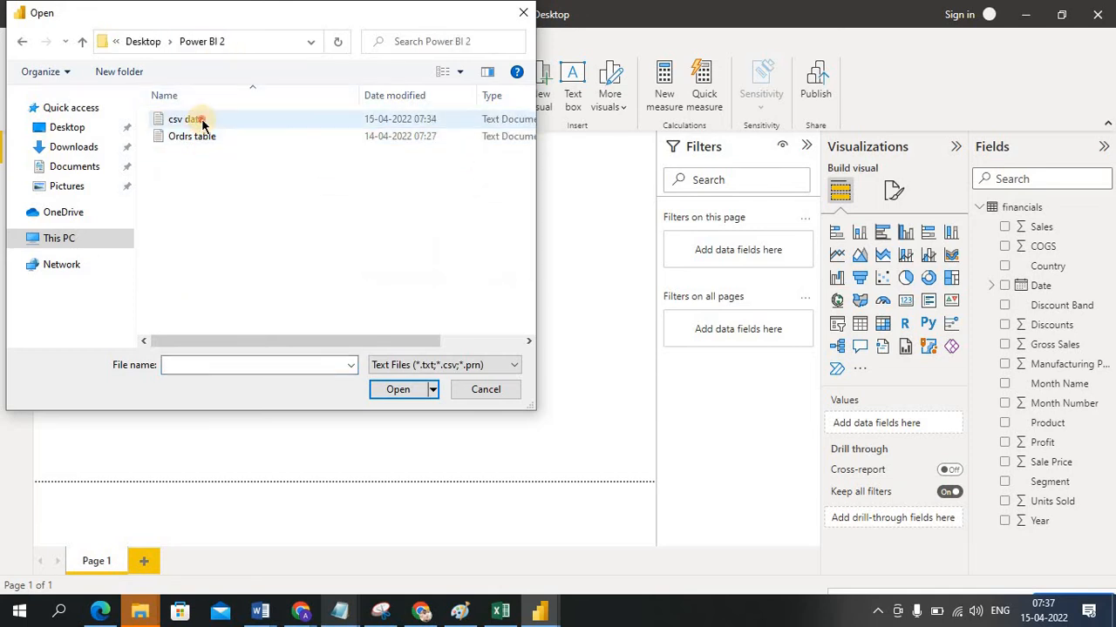
click(203, 124)
click(398, 390)
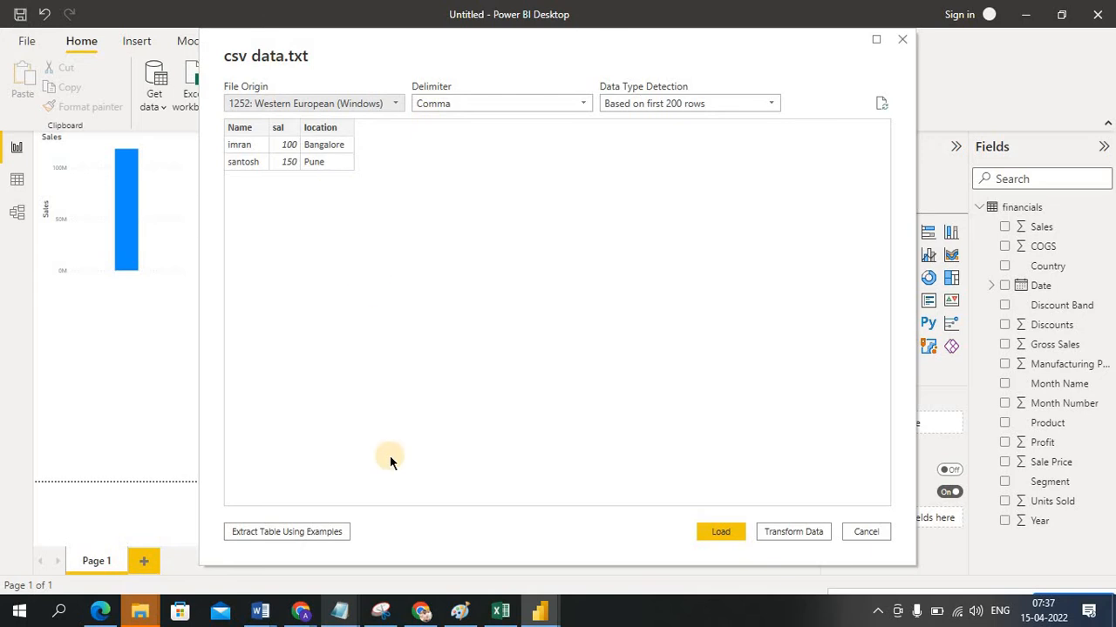
Step: Compare the import preview with the csv data file in Notepad and load the table into the report
mouse_move(340, 613)
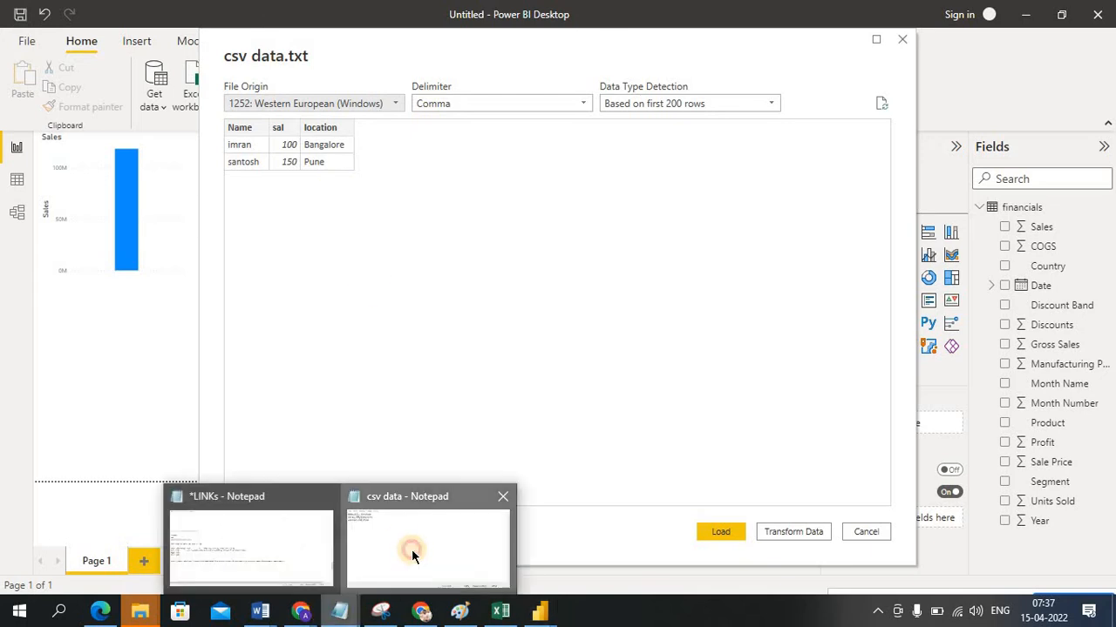
click(414, 556)
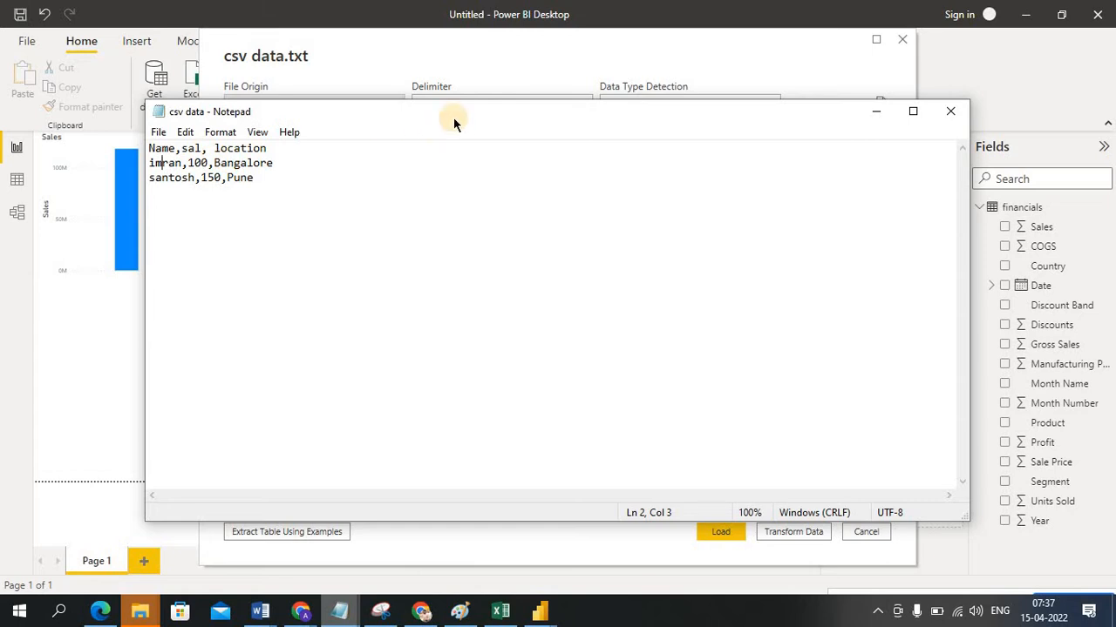
drag(453, 117, 481, 213)
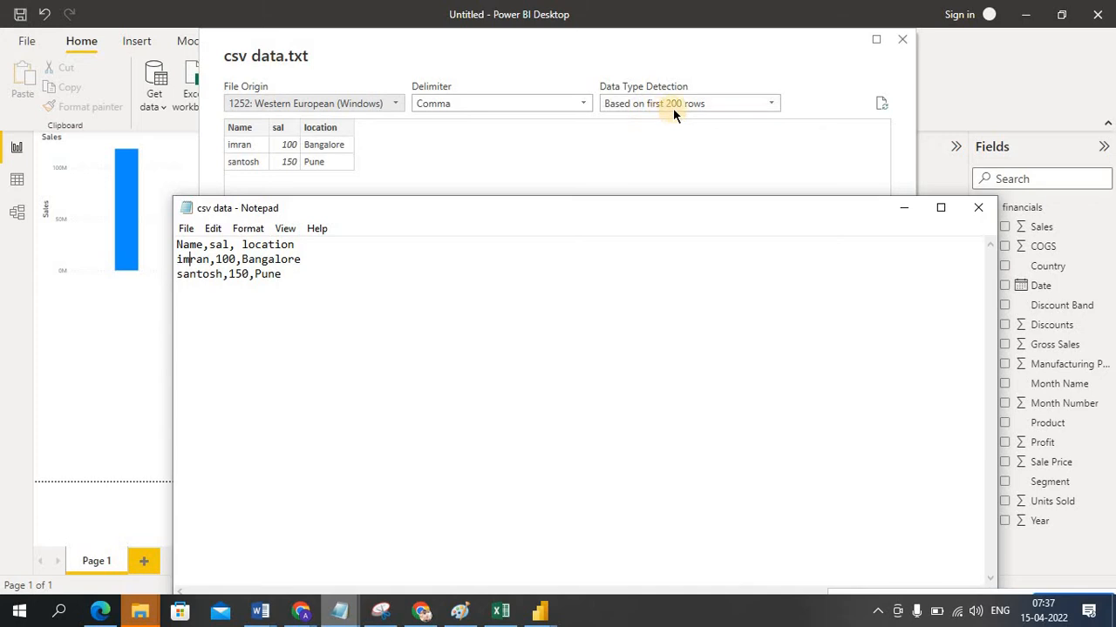
click(721, 134)
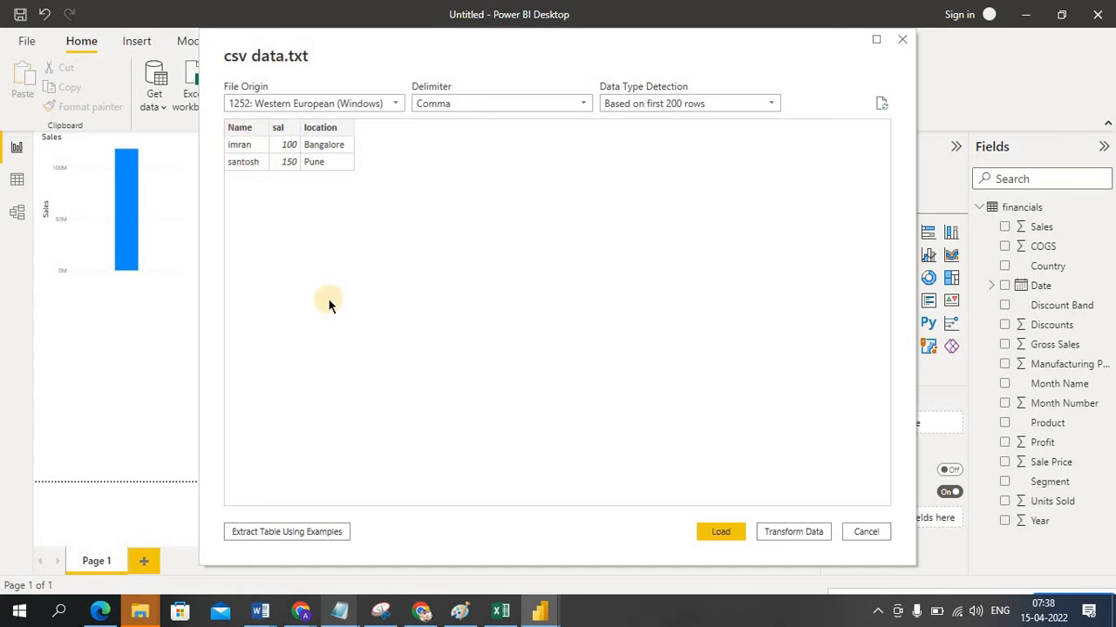
click(719, 532)
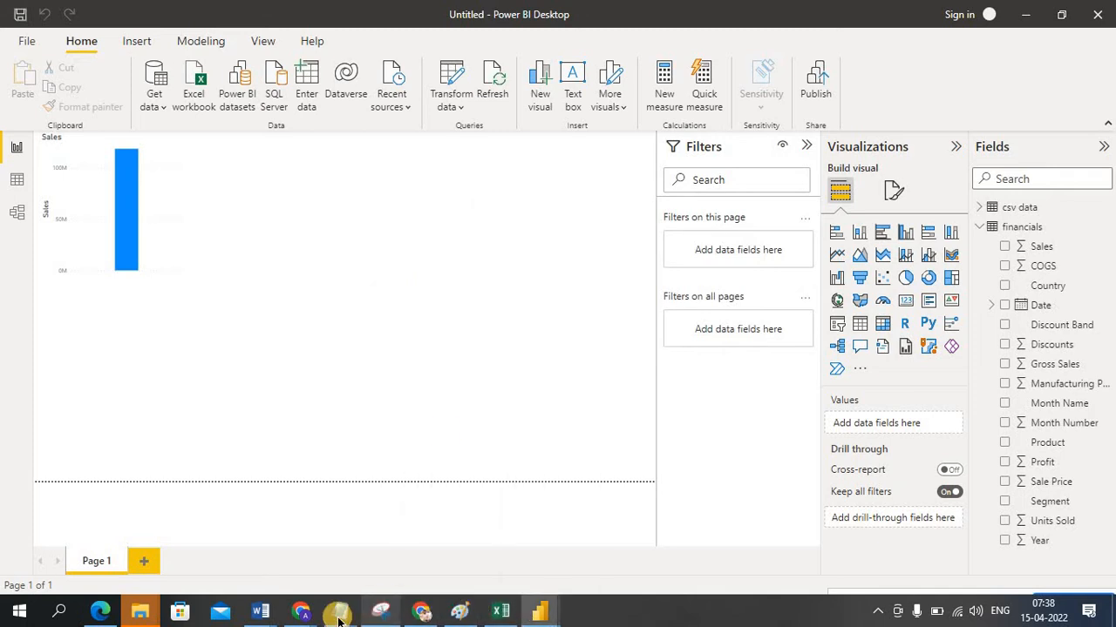
Step: Check the csv data file in Notepad against the loaded table and collapse the financials table's field list
mouse_move(340, 610)
click(351, 495)
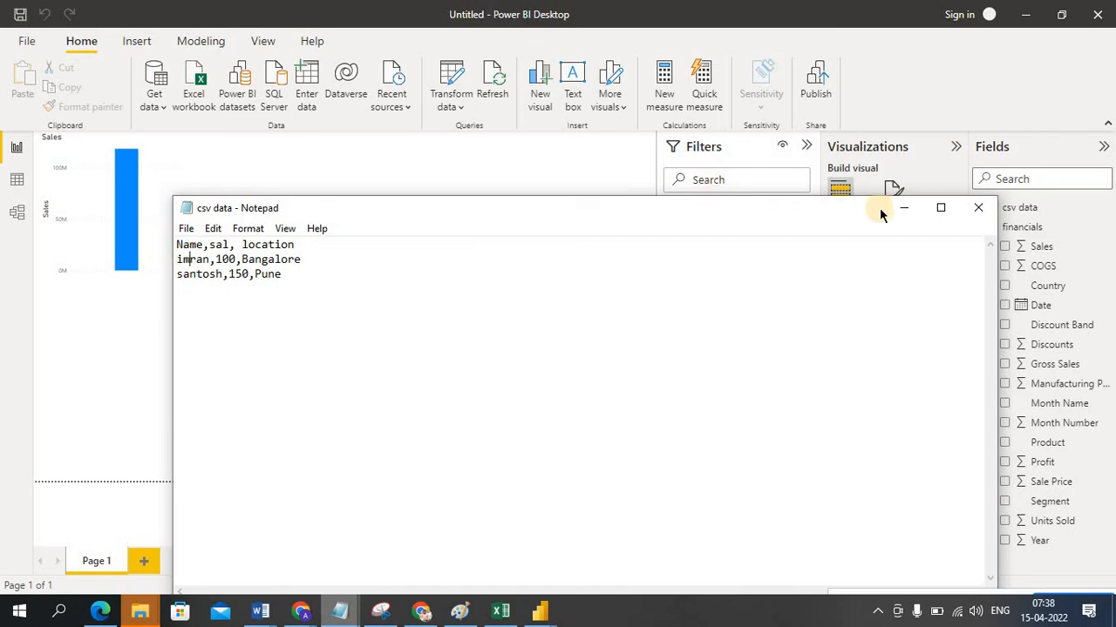
click(940, 212)
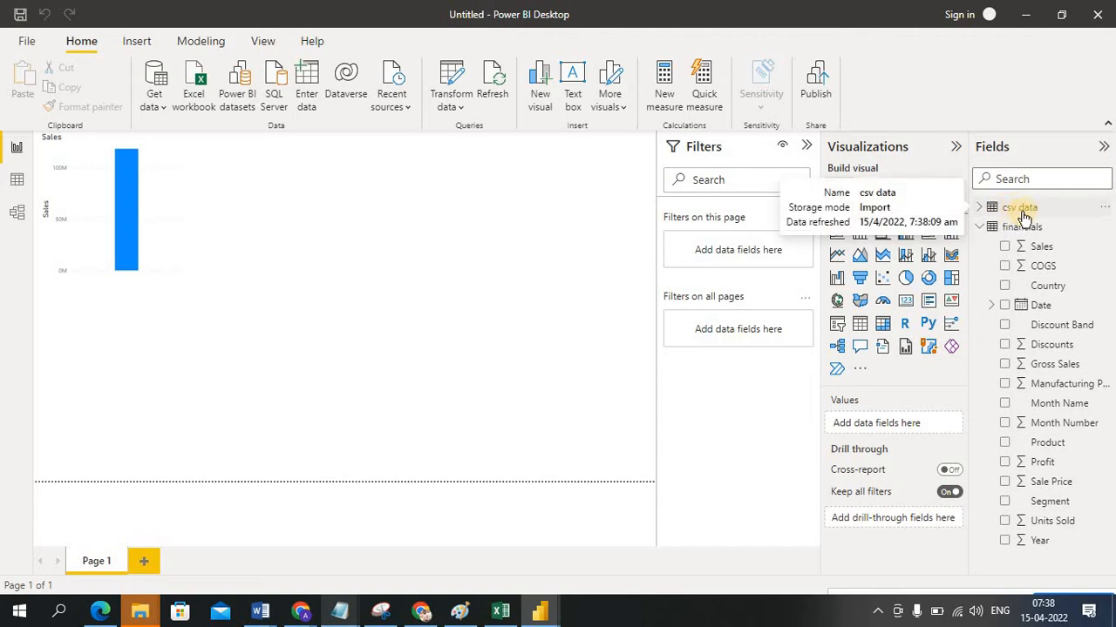
click(981, 230)
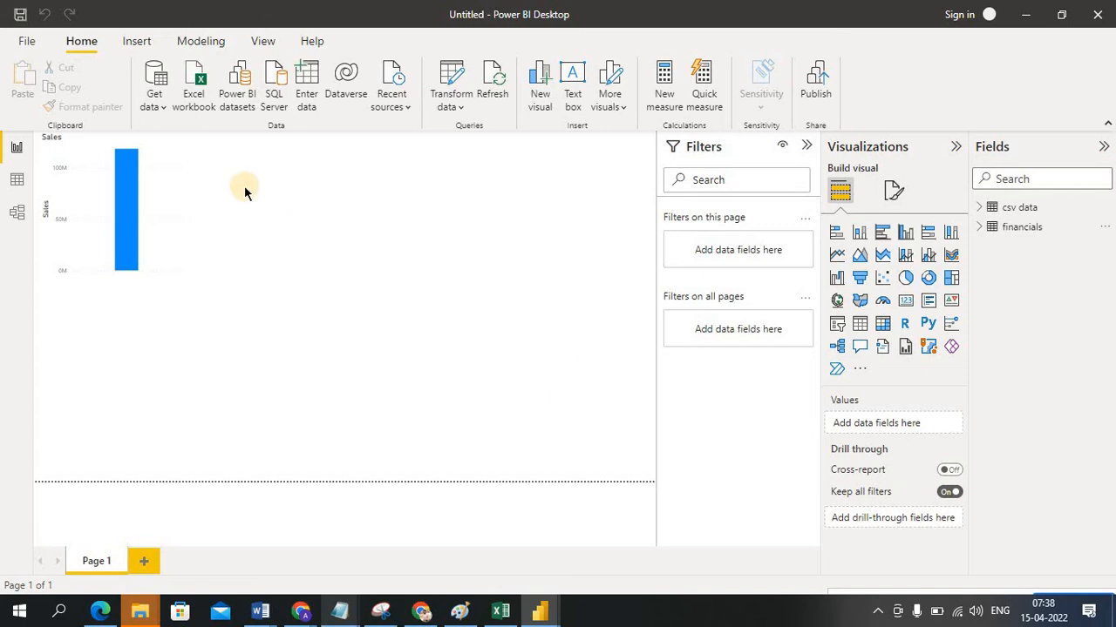
Step: Open the Web data source to see its URL prompt and bring up the LINKs notes in Notepad
click(154, 108)
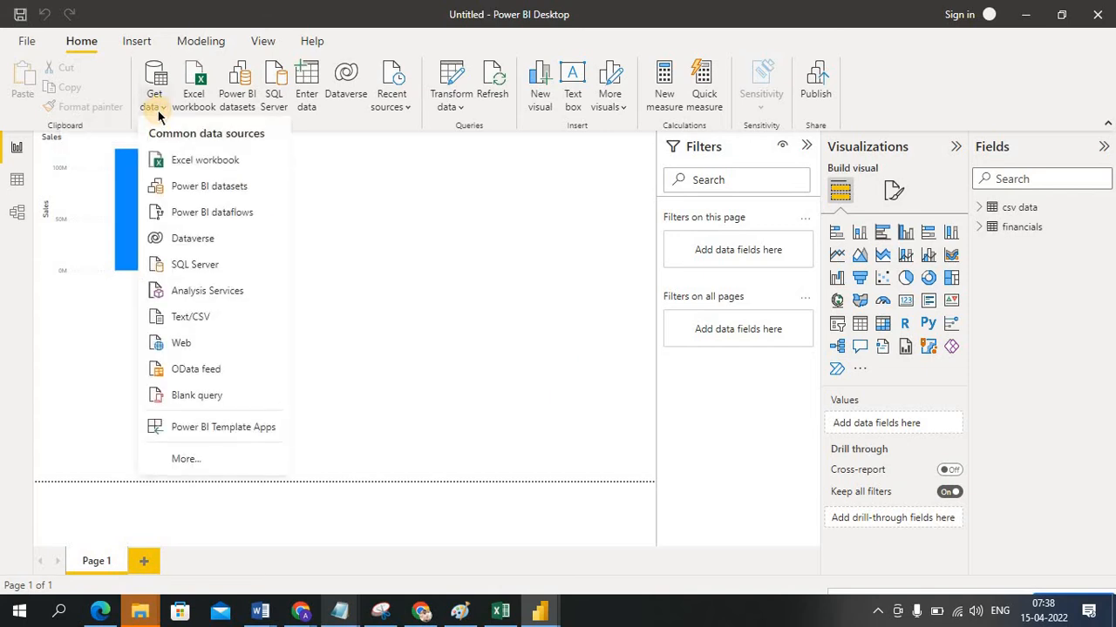
click(206, 344)
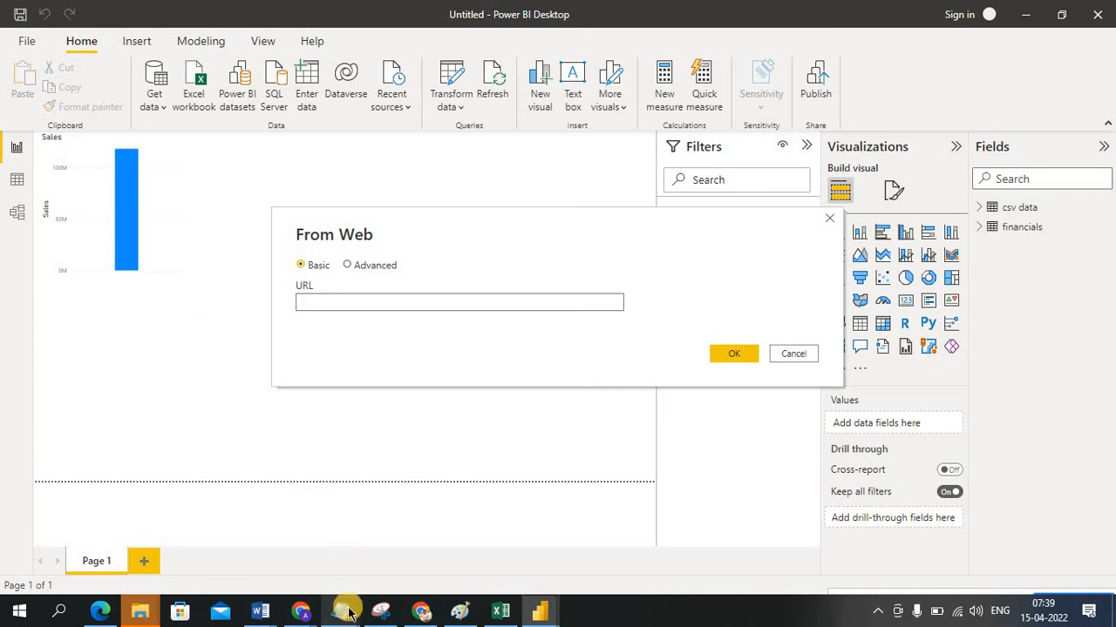
mouse_move(345, 610)
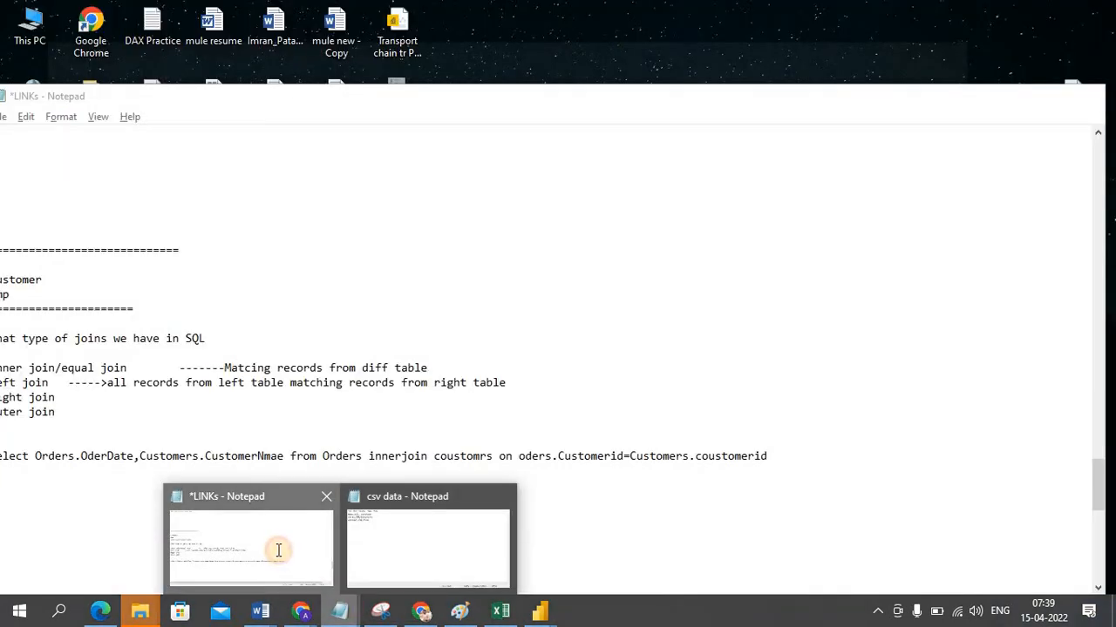
click(277, 554)
Step: Look through the LINKs notes for a web address, return to Power BI Desktop and cancel the Web source
drag(1100, 481, 975, 319)
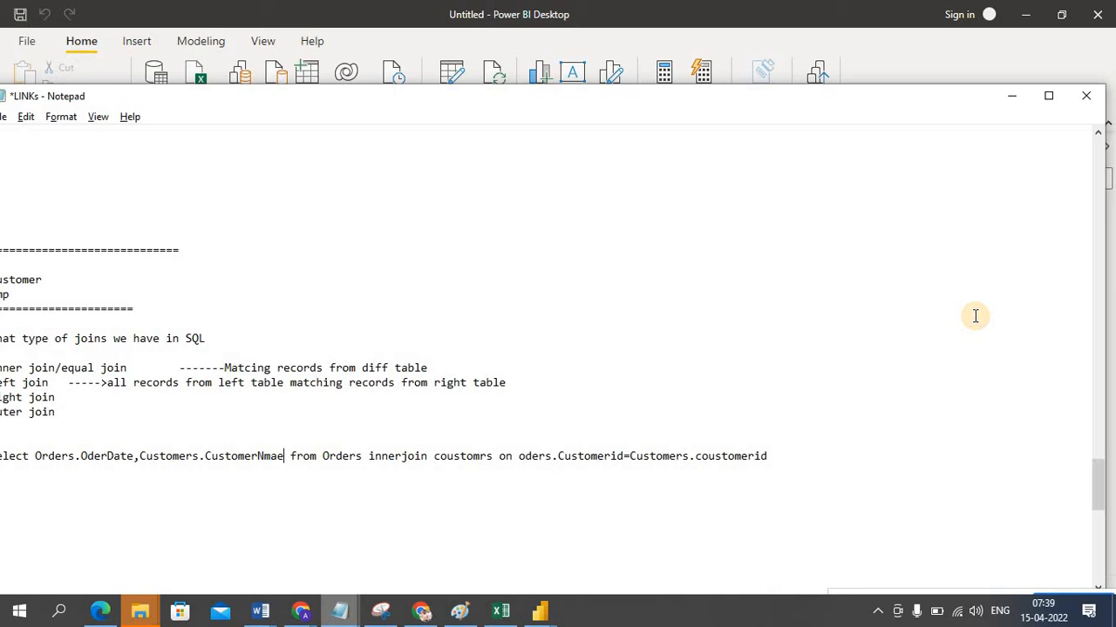
scroll(1085, 454, up, 7)
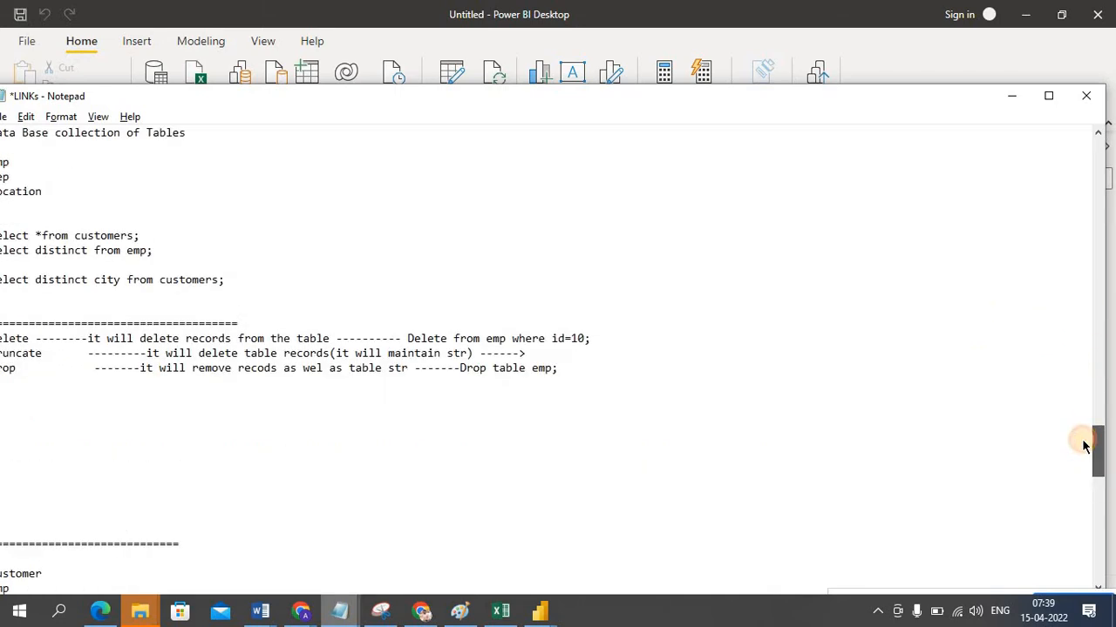
scroll(1084, 445, up, 6)
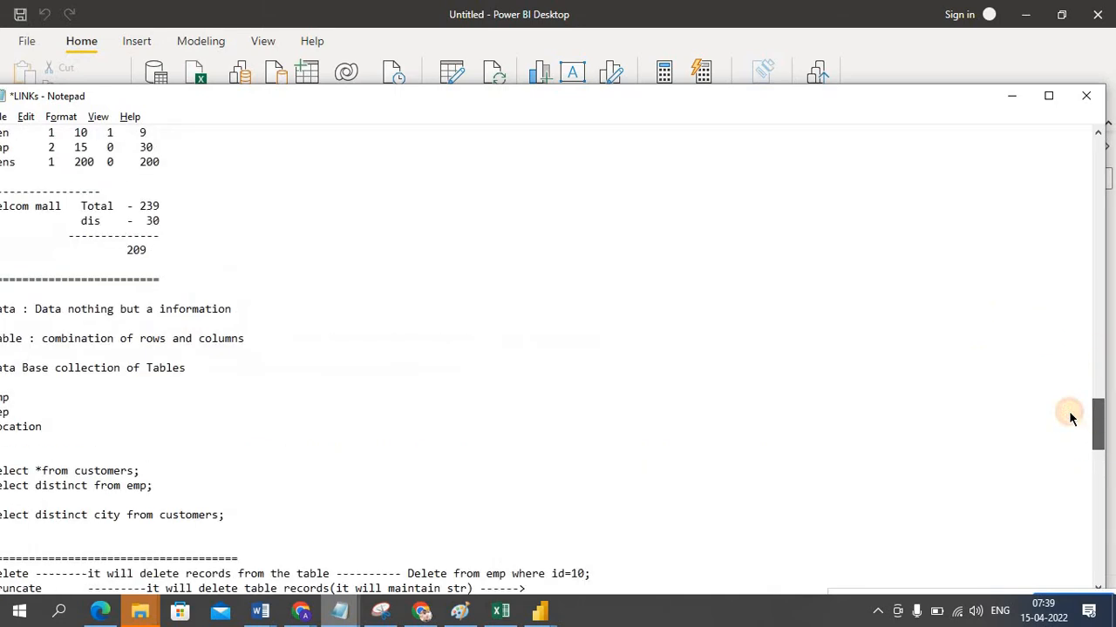
scroll(1065, 404, up, 9)
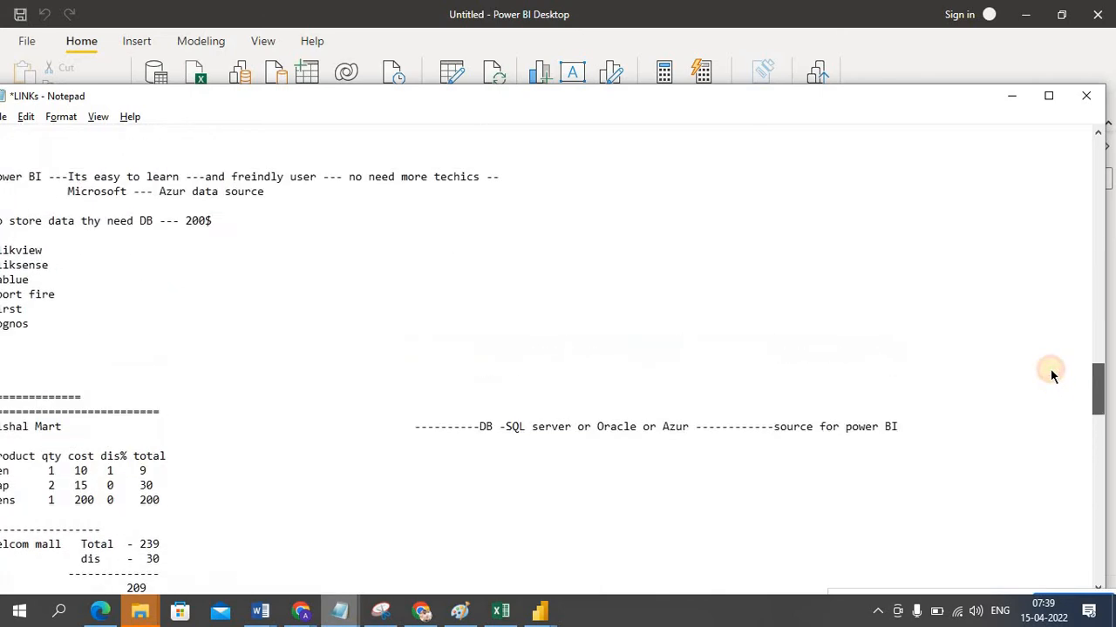
scroll(1017, 308, up, 10)
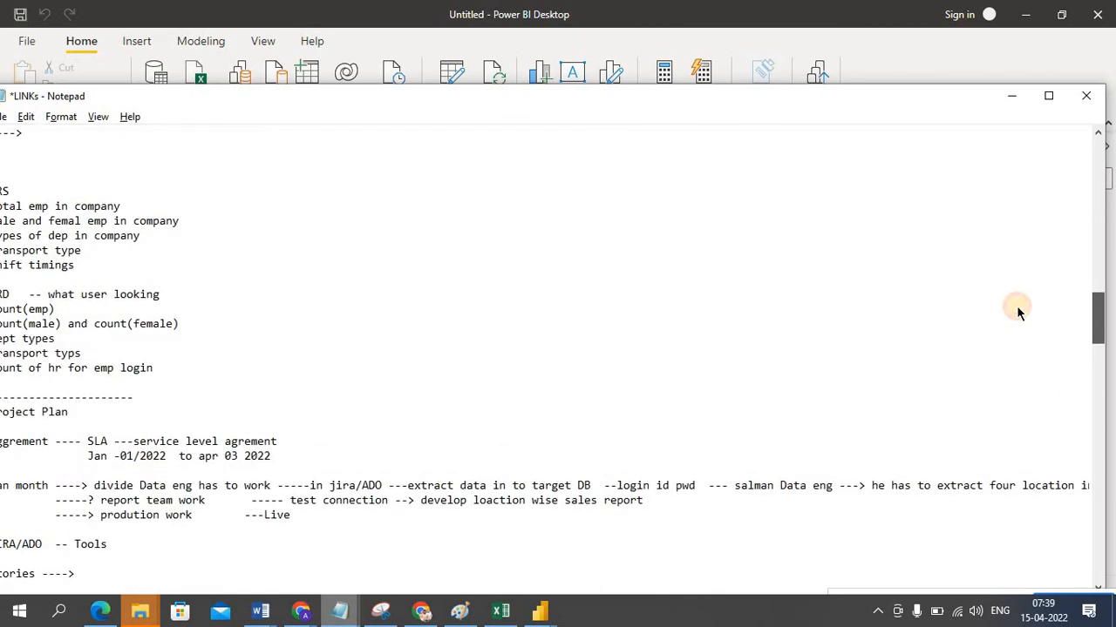
scroll(1015, 300, up, 2)
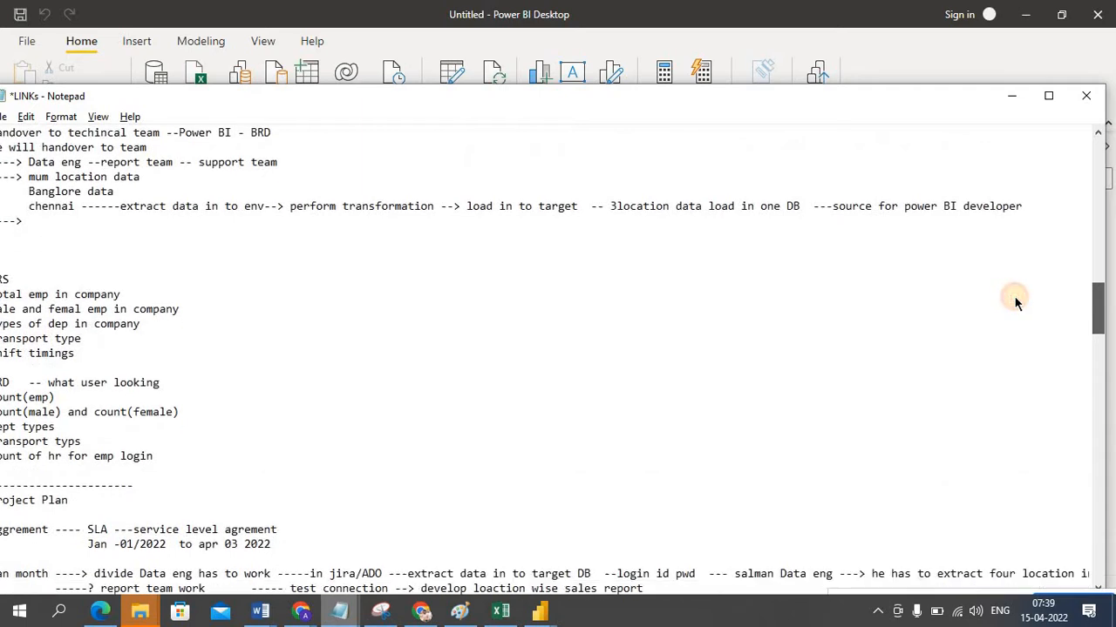
scroll(1014, 299, up, 3)
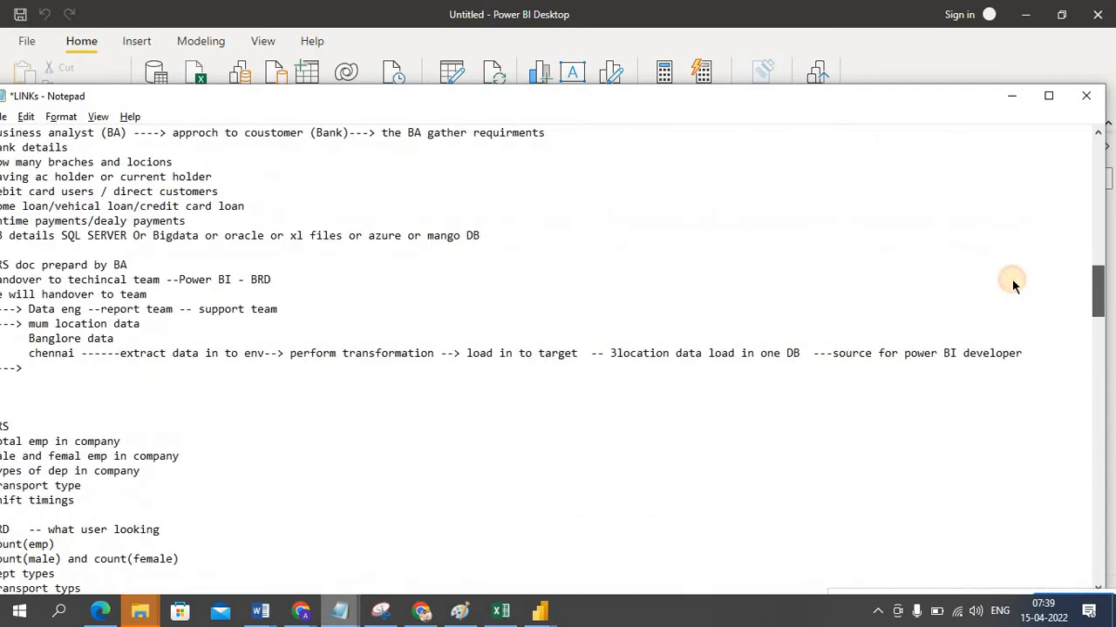
scroll(994, 250, up, 6)
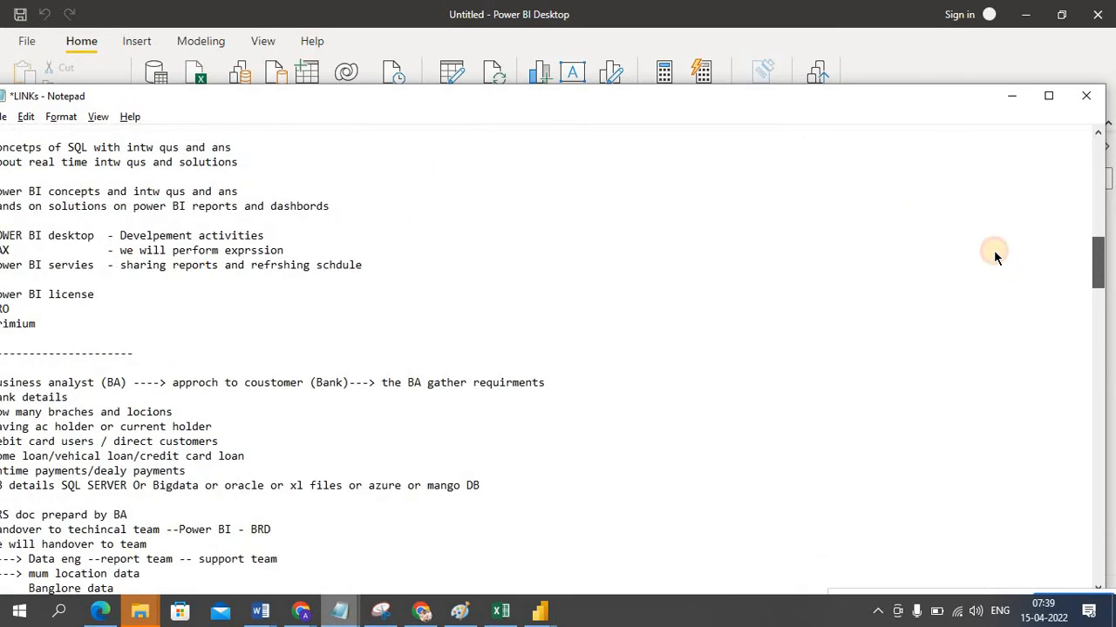
drag(995, 252, 972, 158)
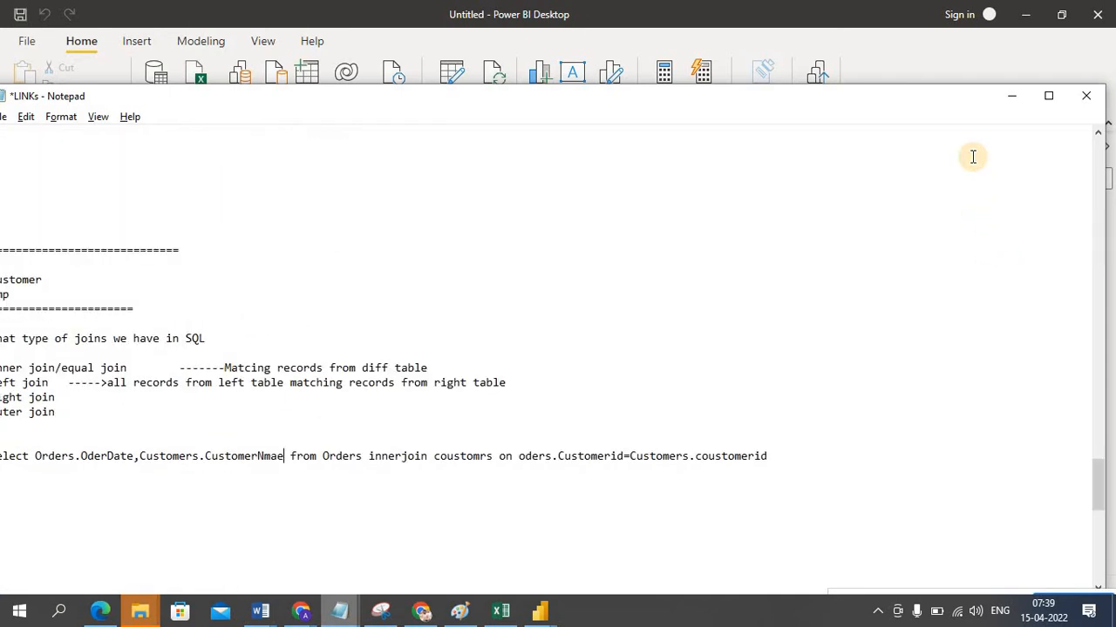
key(alt+Tab)
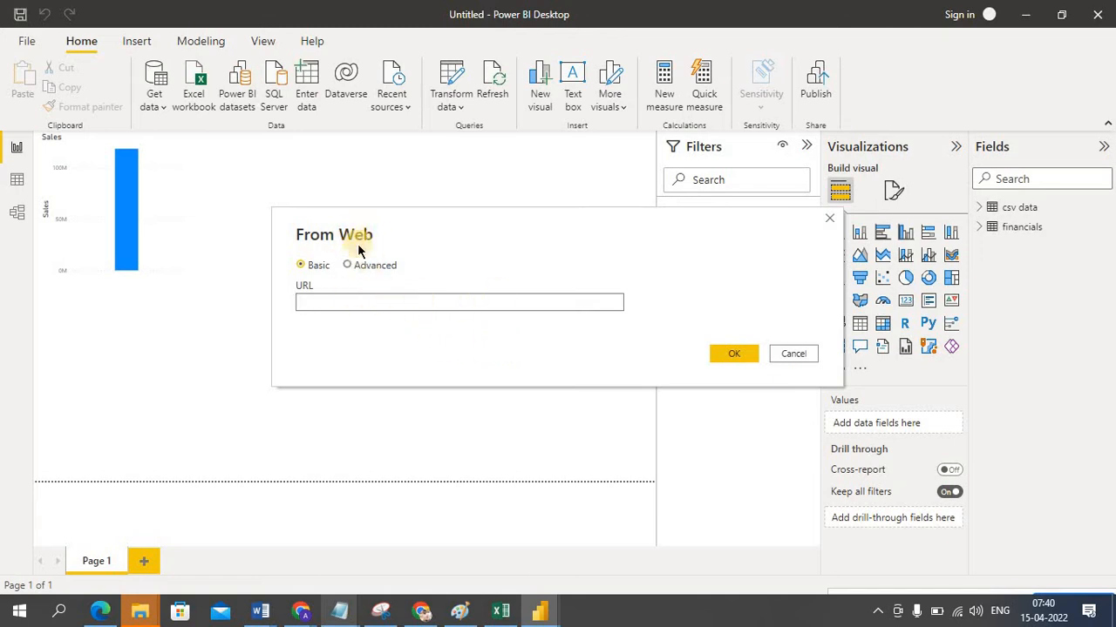
click(795, 354)
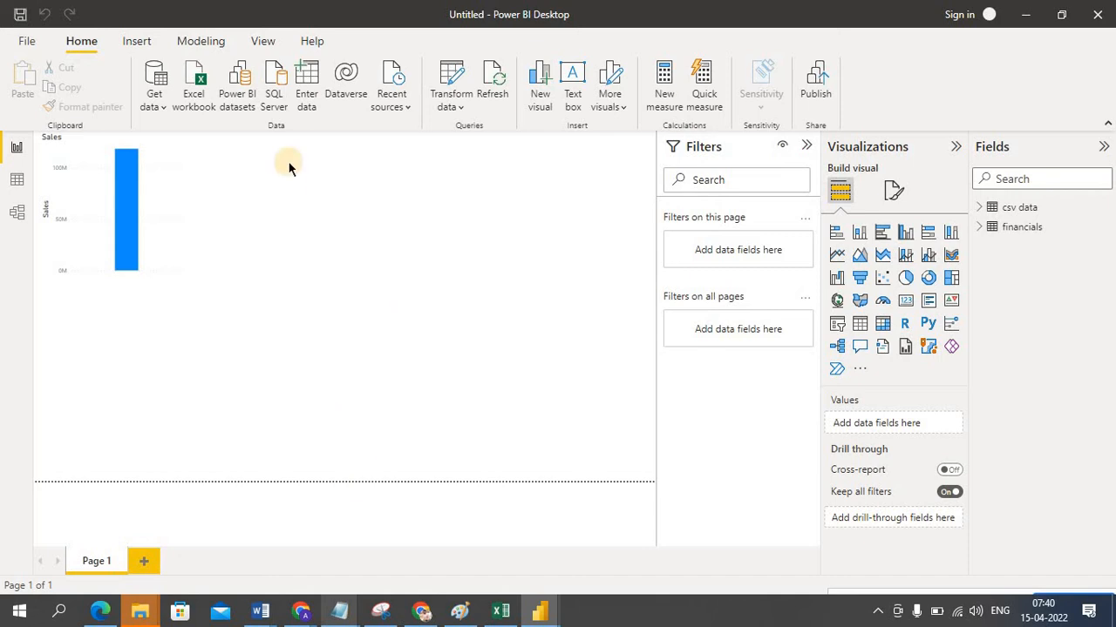
Step: Open the full Get Data source list and view the connectors in the All and File categories
click(154, 103)
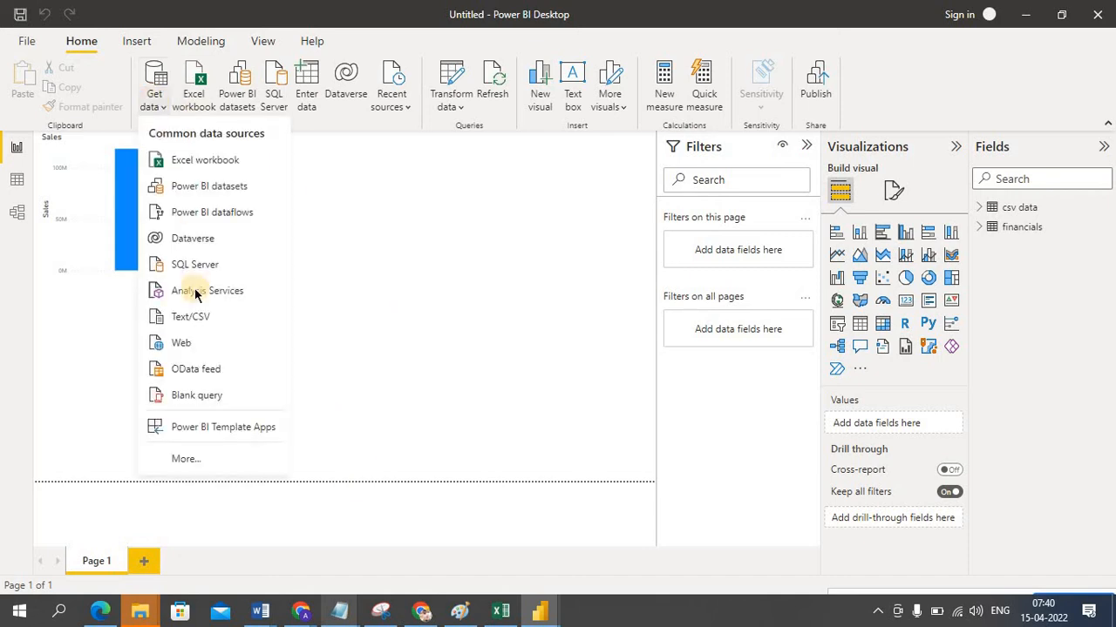
click(185, 459)
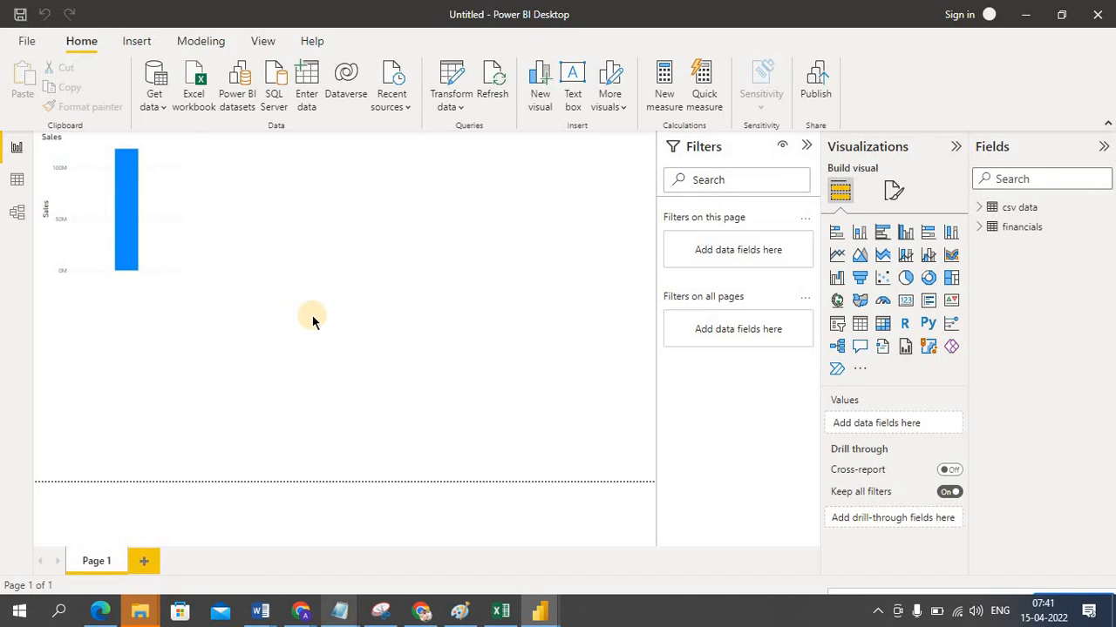
click(155, 103)
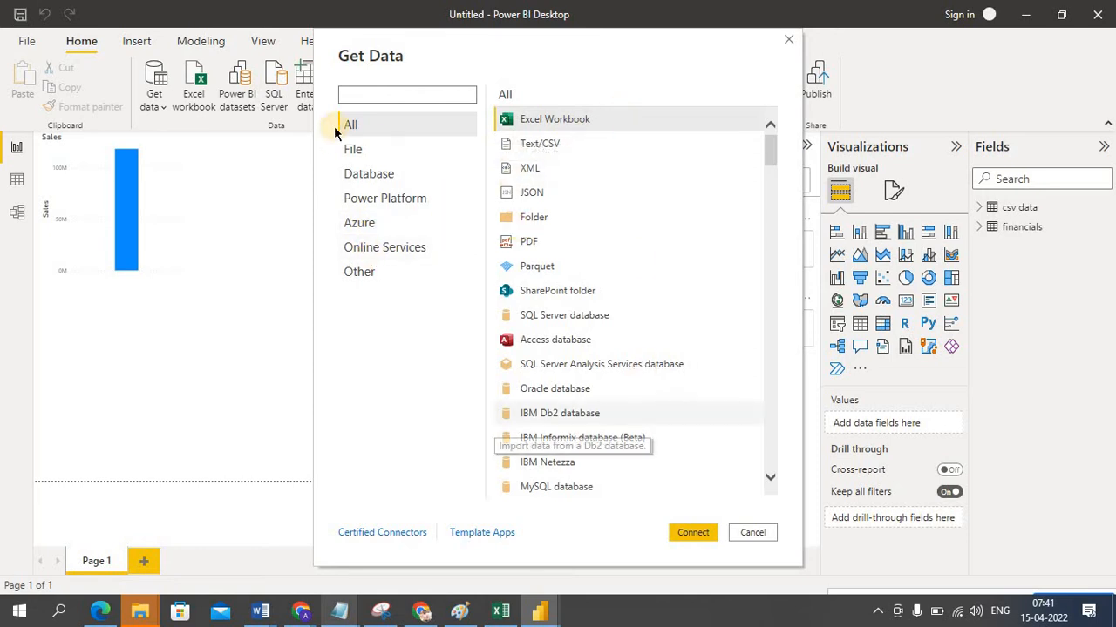
click(407, 134)
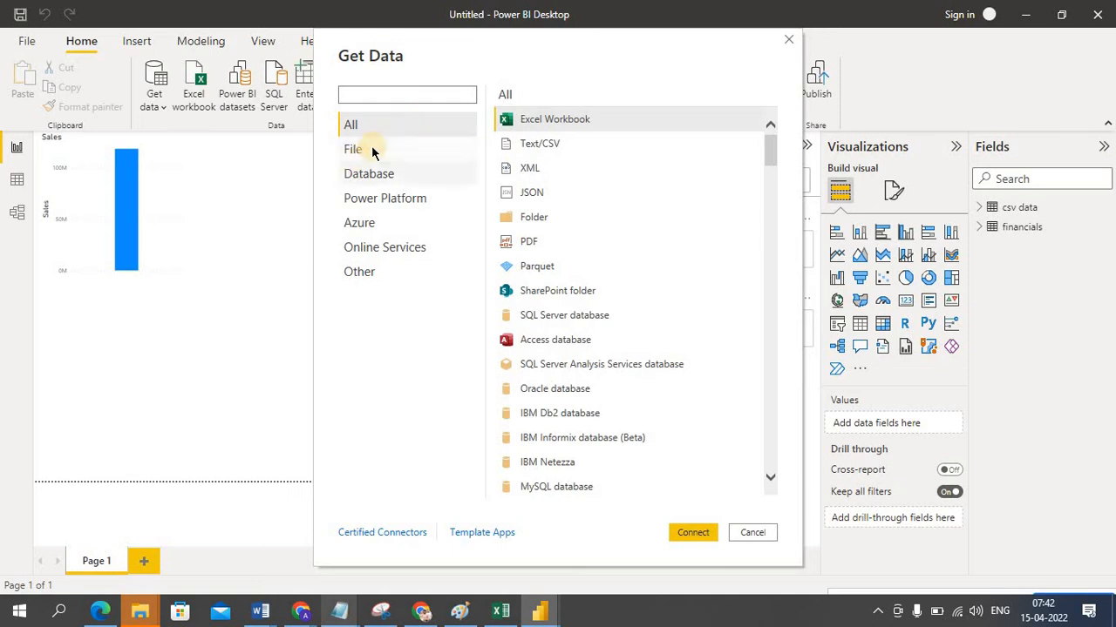
click(371, 149)
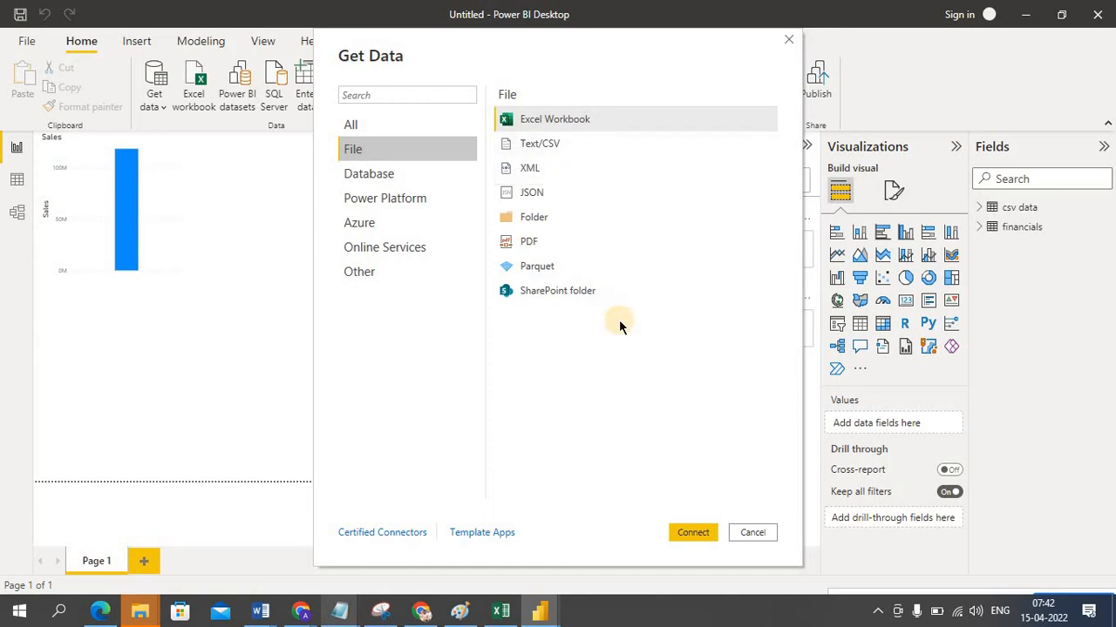
click(376, 131)
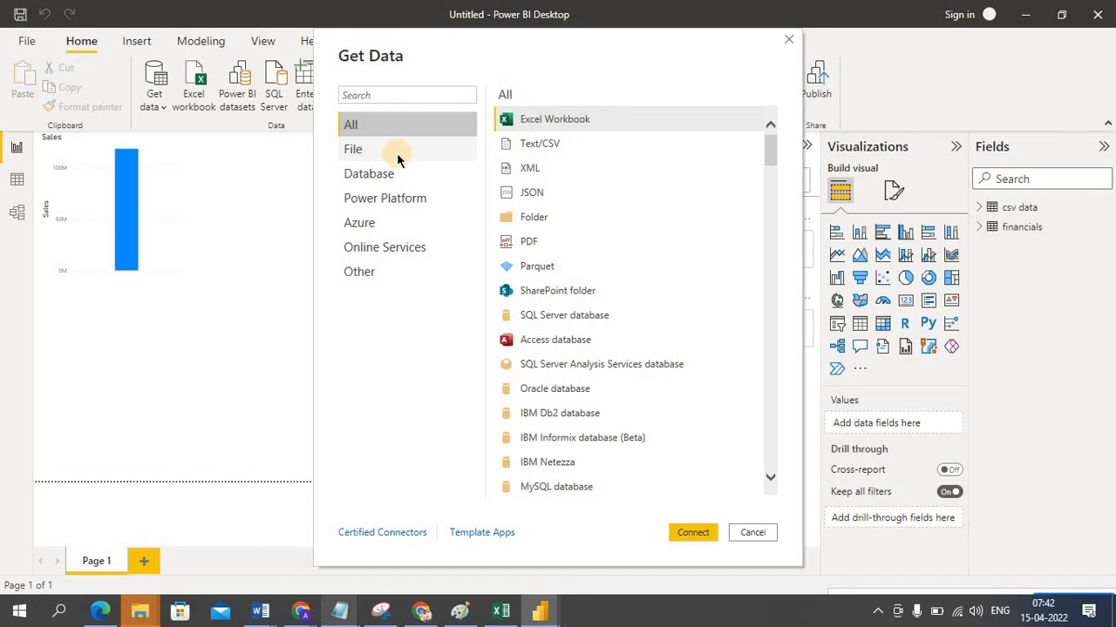
click(396, 159)
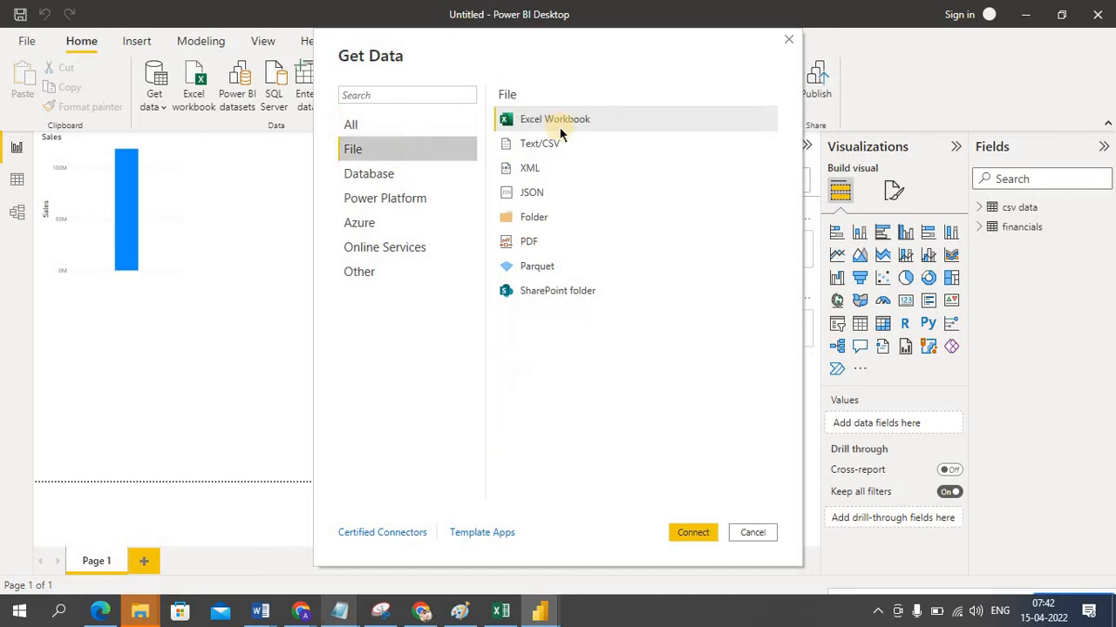
Step: Compare the File source types with the Financial Sample workbook in Excel and the csv data file in Notepad
click(504, 615)
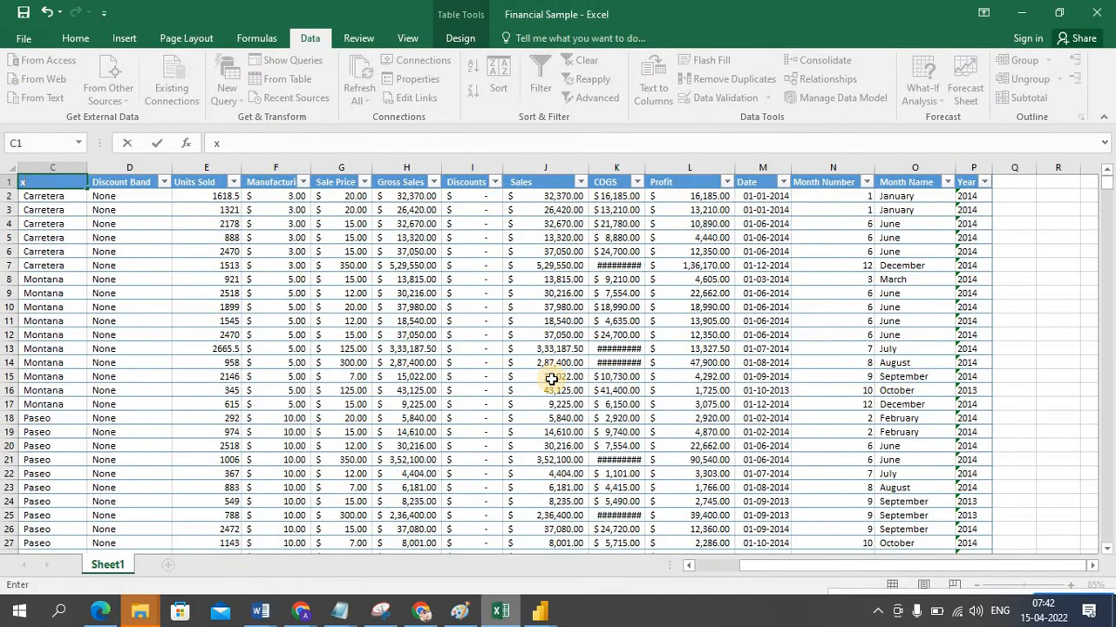
key(alt+Tab)
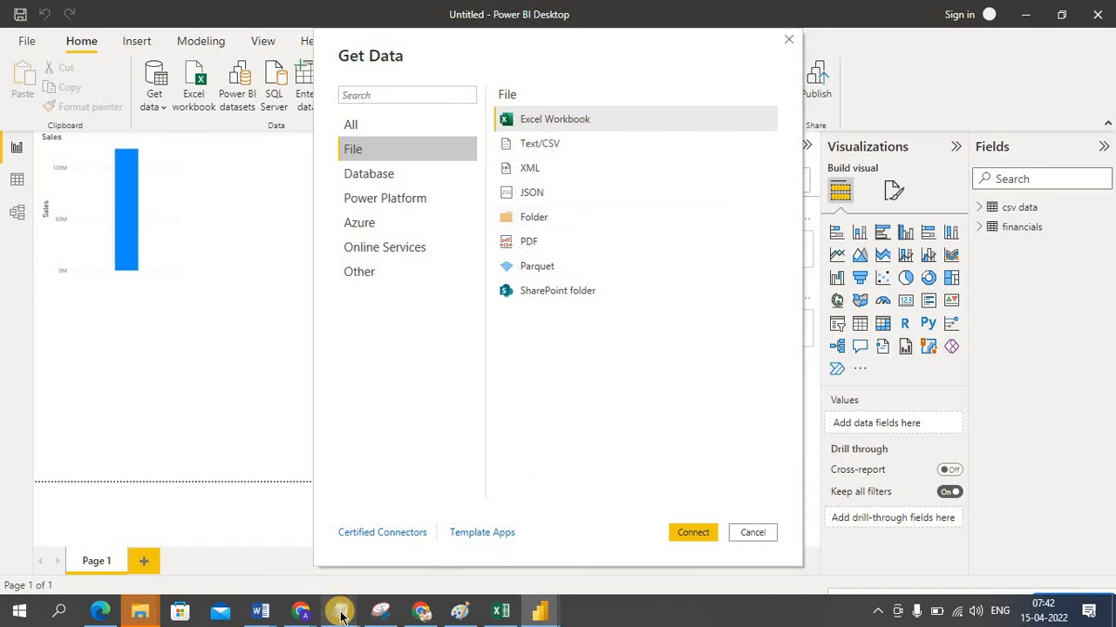
mouse_move(340, 610)
click(377, 549)
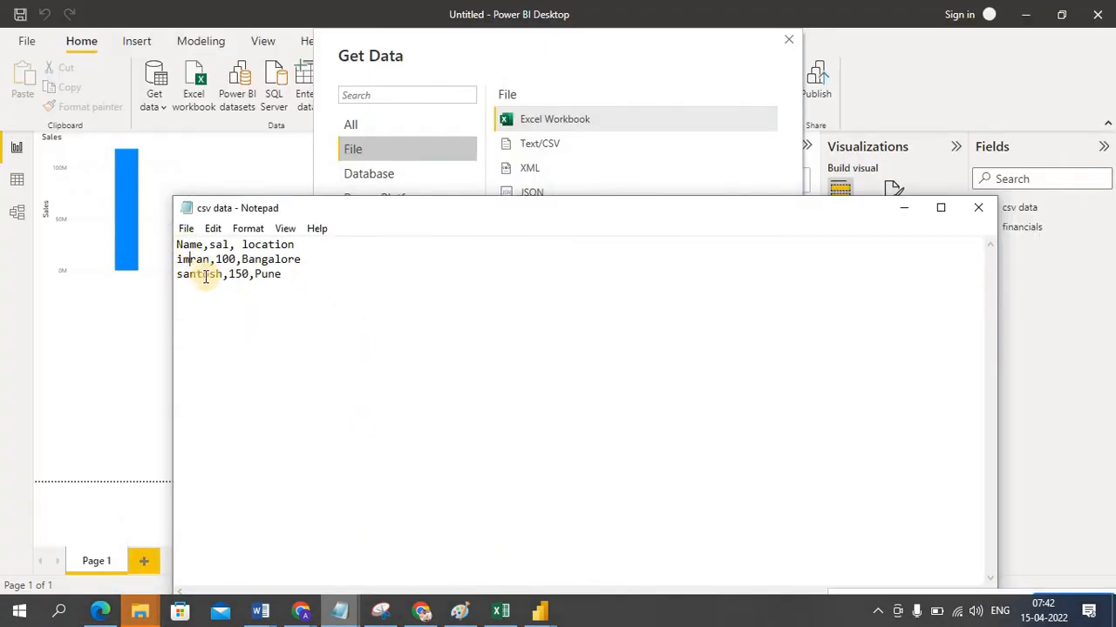
click(151, 302)
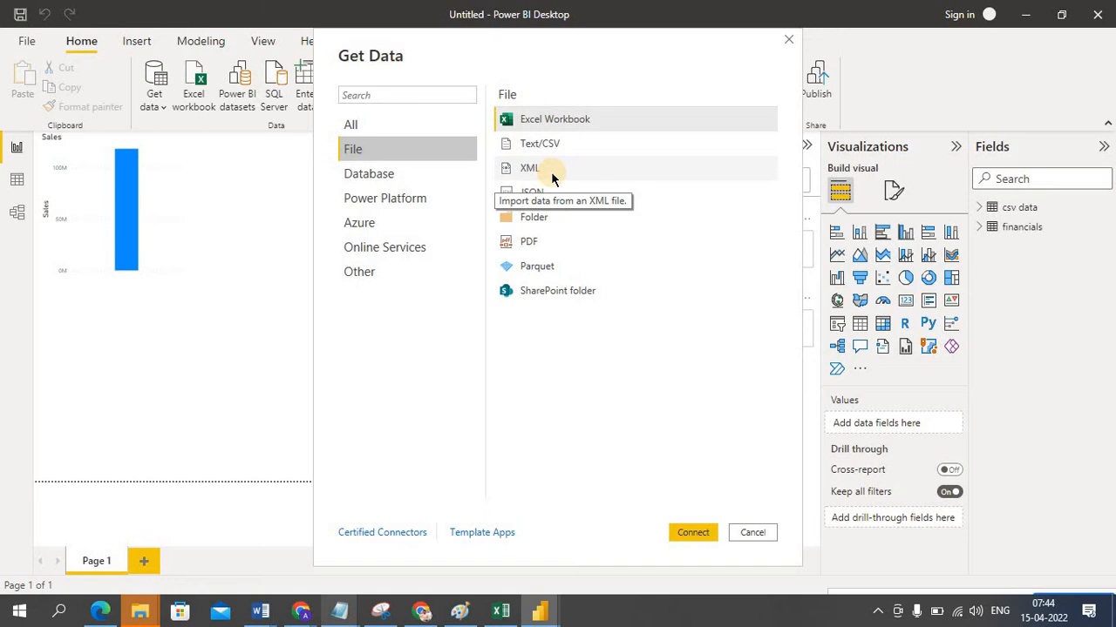
click(492, 597)
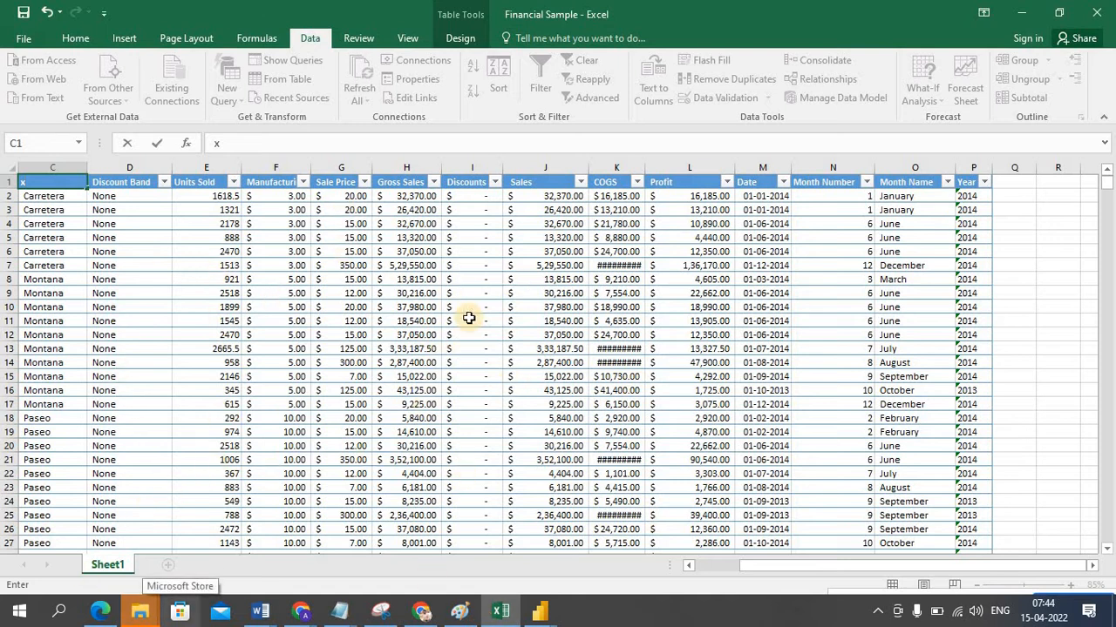
key(alt+Tab)
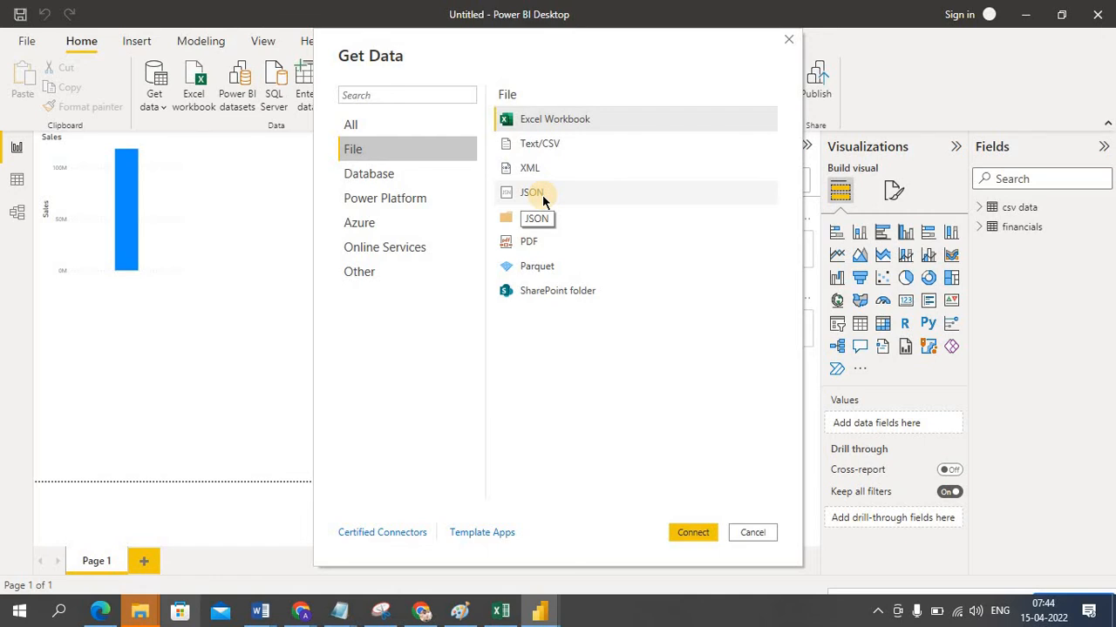
Step: Switch to Excel, restore the Product header in cell C1 of the Financial Sample workbook, and return to Power BI Desktop
click(498, 612)
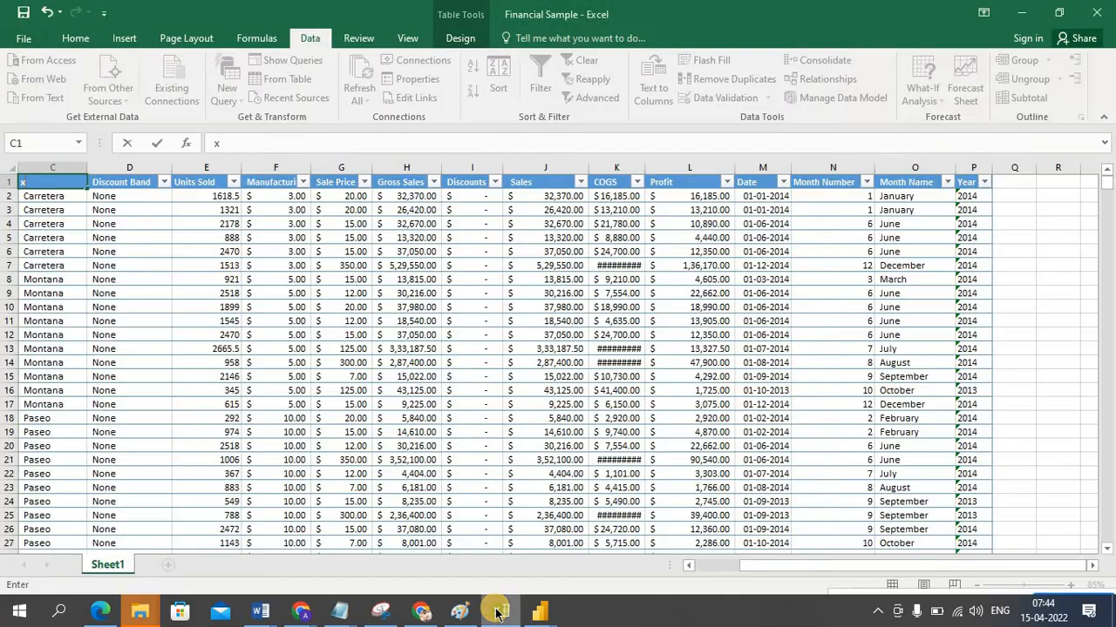
click(65, 215)
key(ctrl+z)
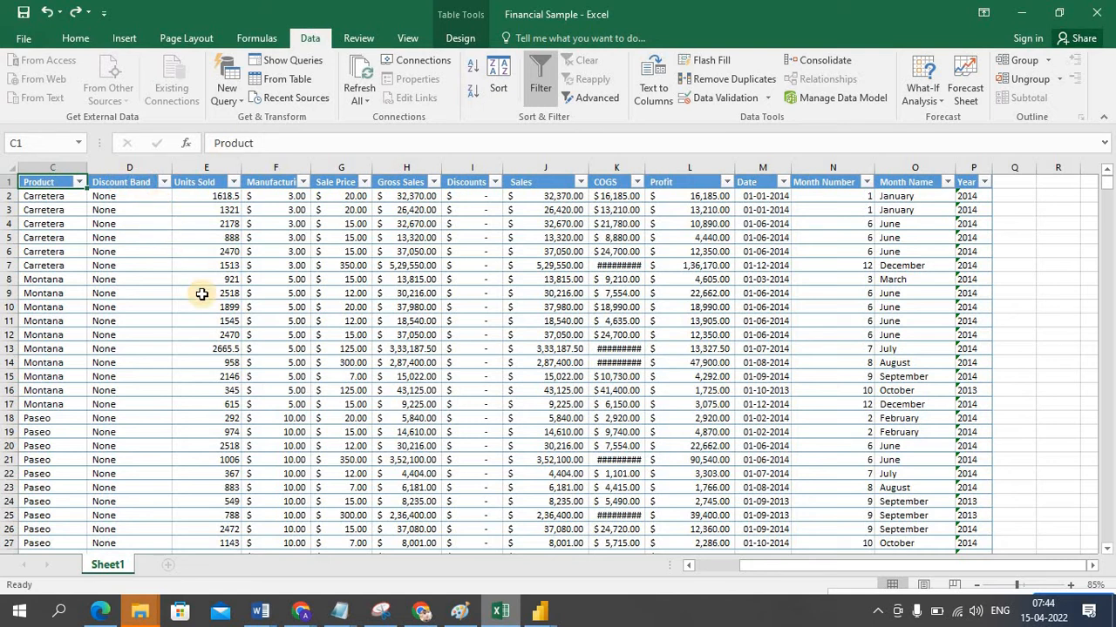
key(alt+Tab)
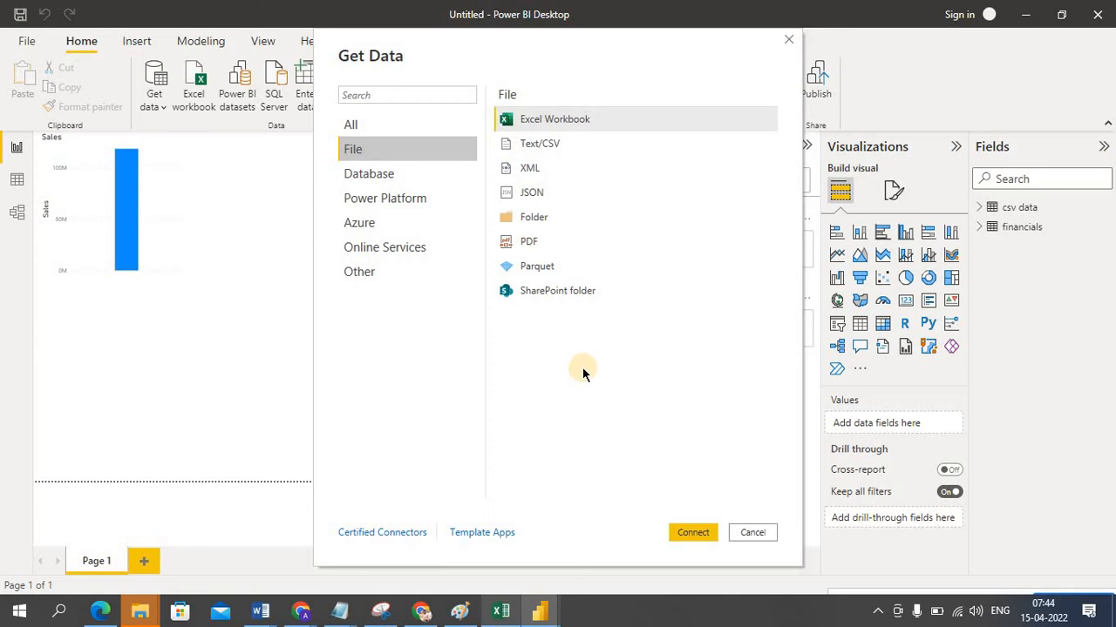
Step: Connect to the JSON file source to check the Power BI 2 folder for JSON files, and cancel without importing
click(531, 192)
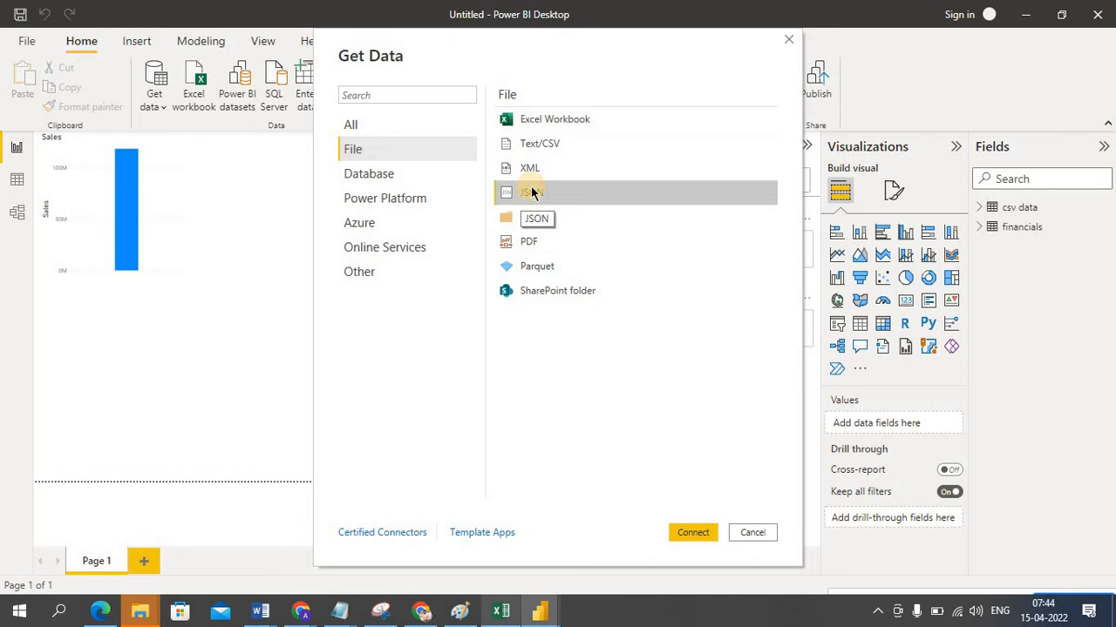
click(692, 533)
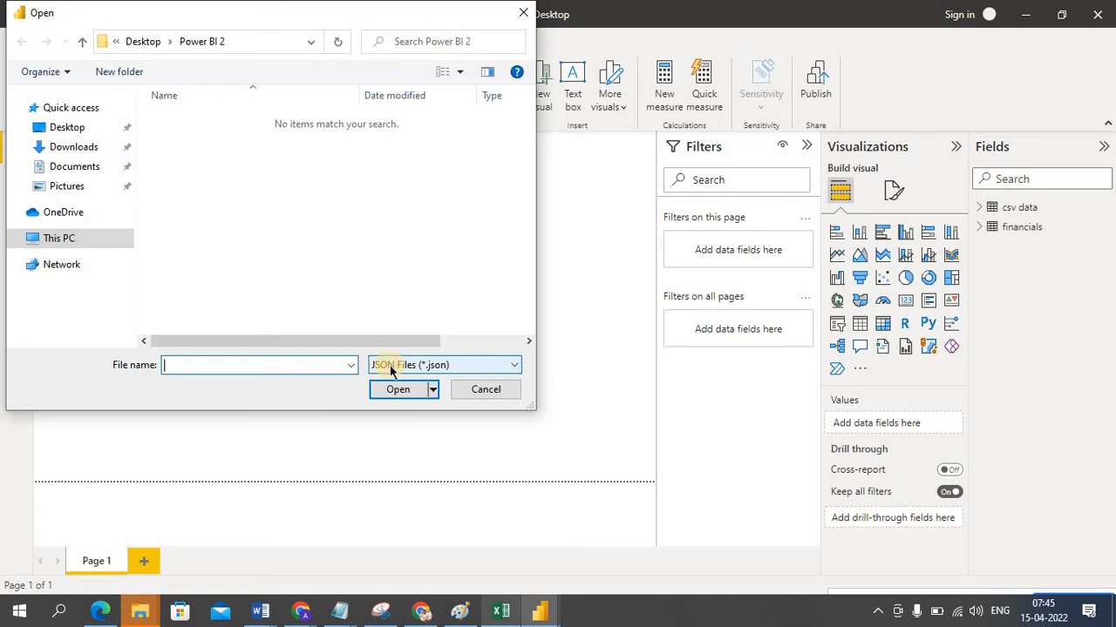
click(472, 392)
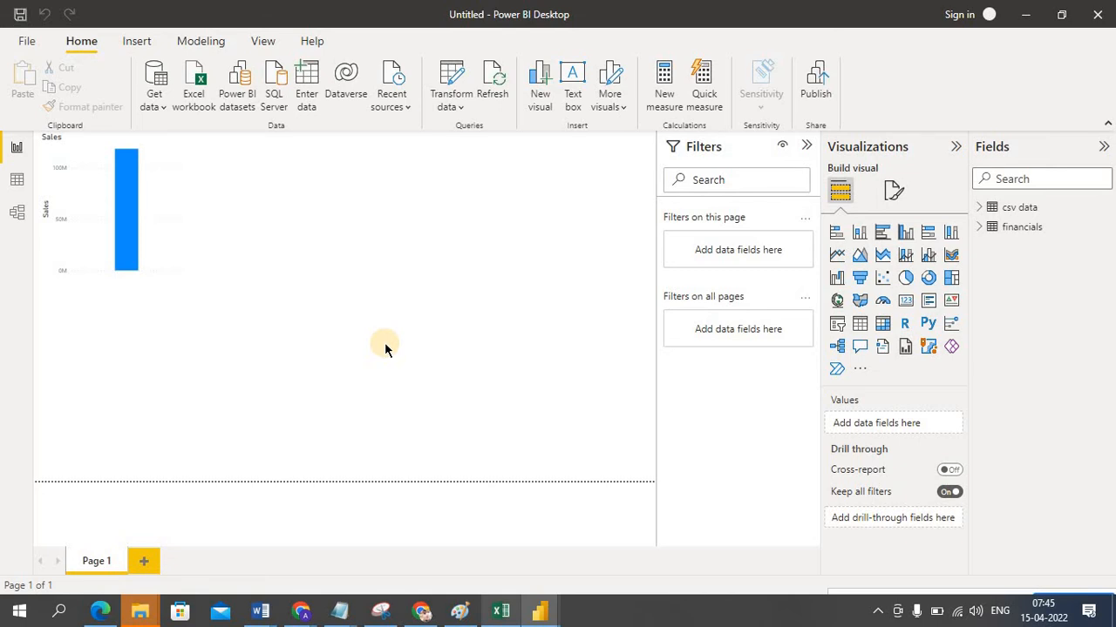
Step: Examine the rows of the imported csv data and financials tables in Data view
click(13, 180)
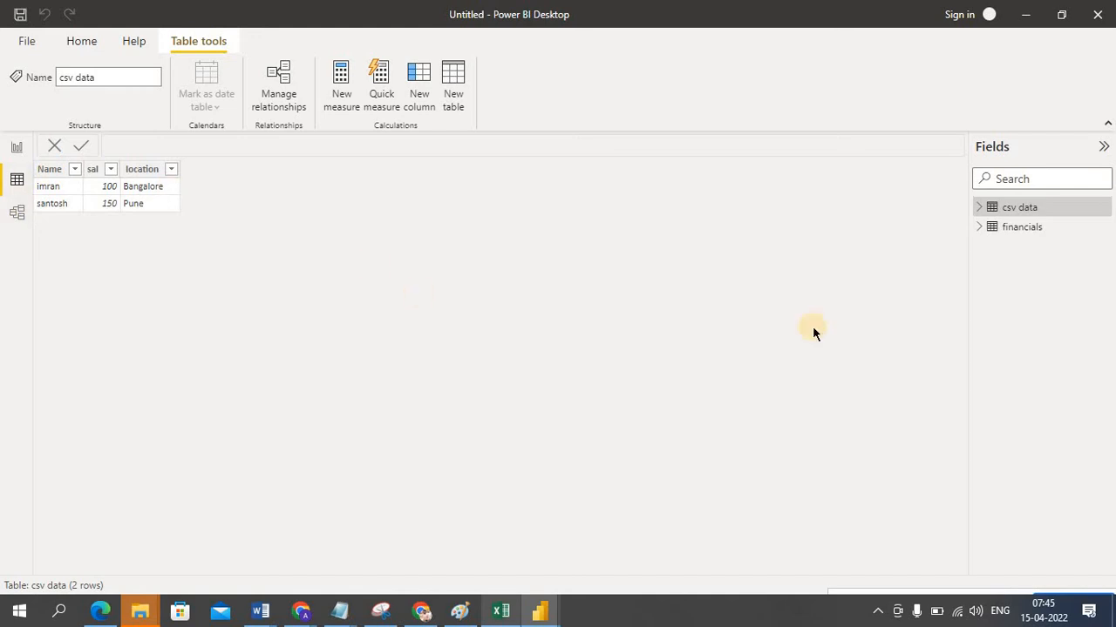
click(1012, 228)
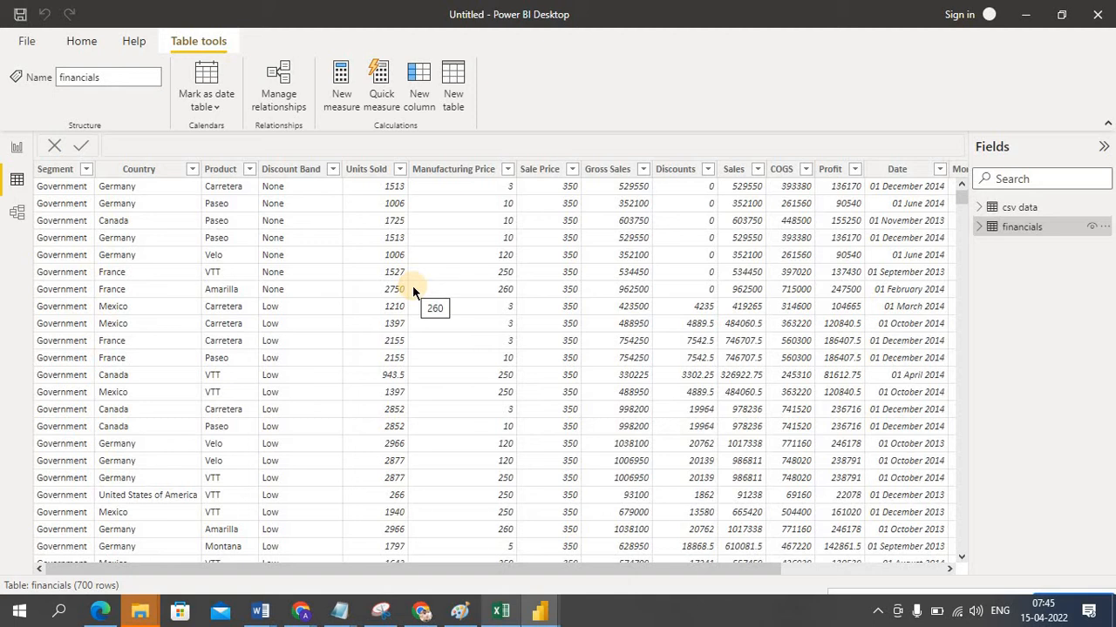
Step: Return to Report view, list the common data sources, and switch to Chrome to search for "web file for power bi" in a new tab
click(16, 148)
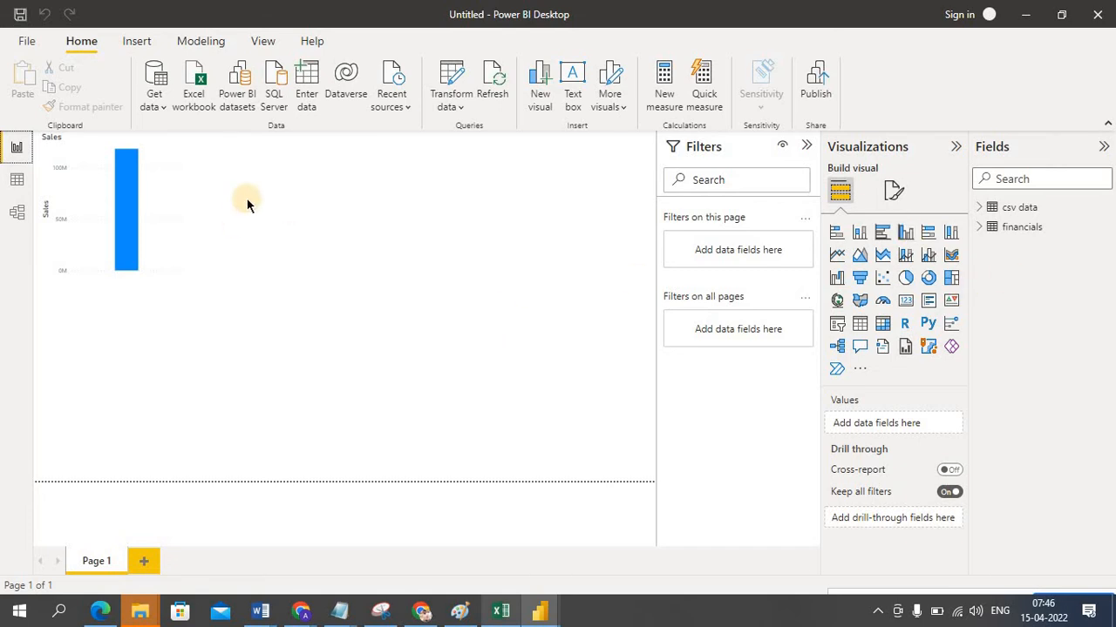
click(162, 108)
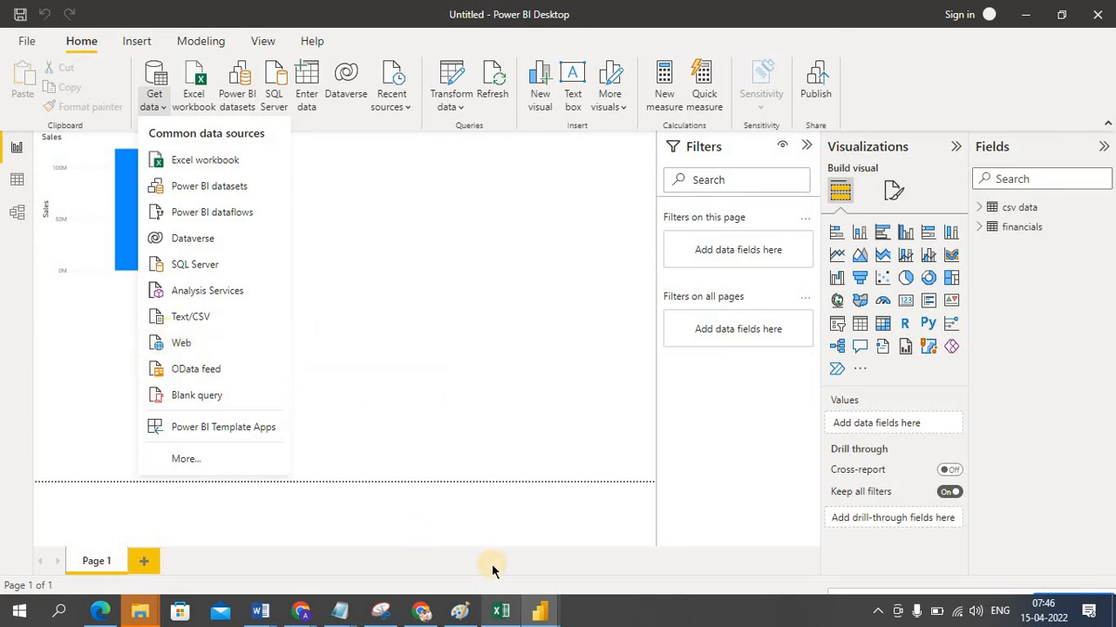
click(422, 612)
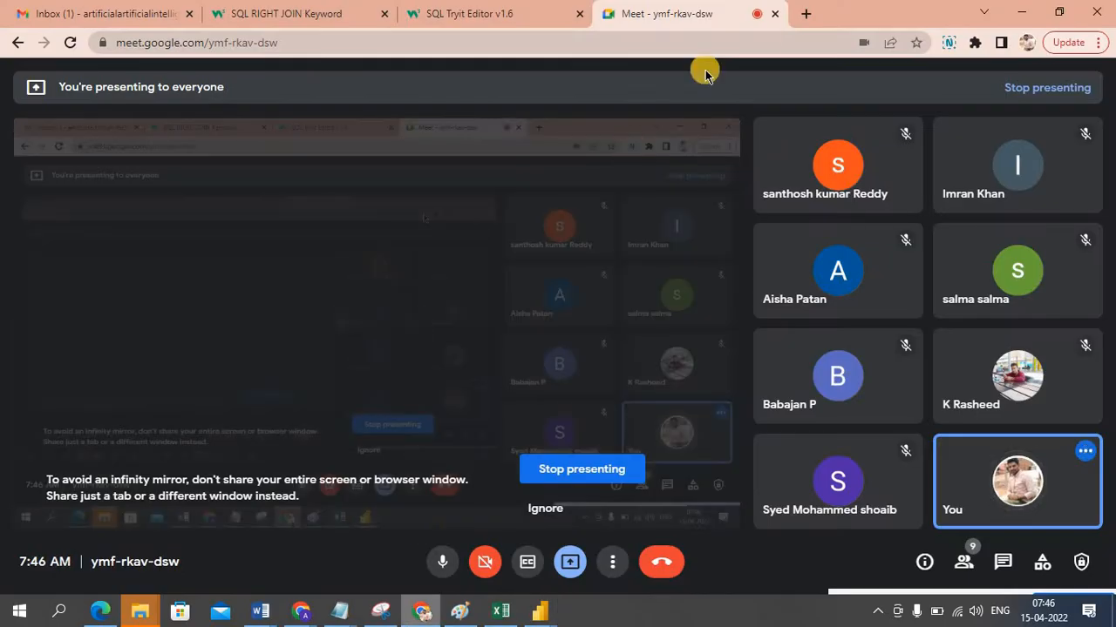
click(805, 16)
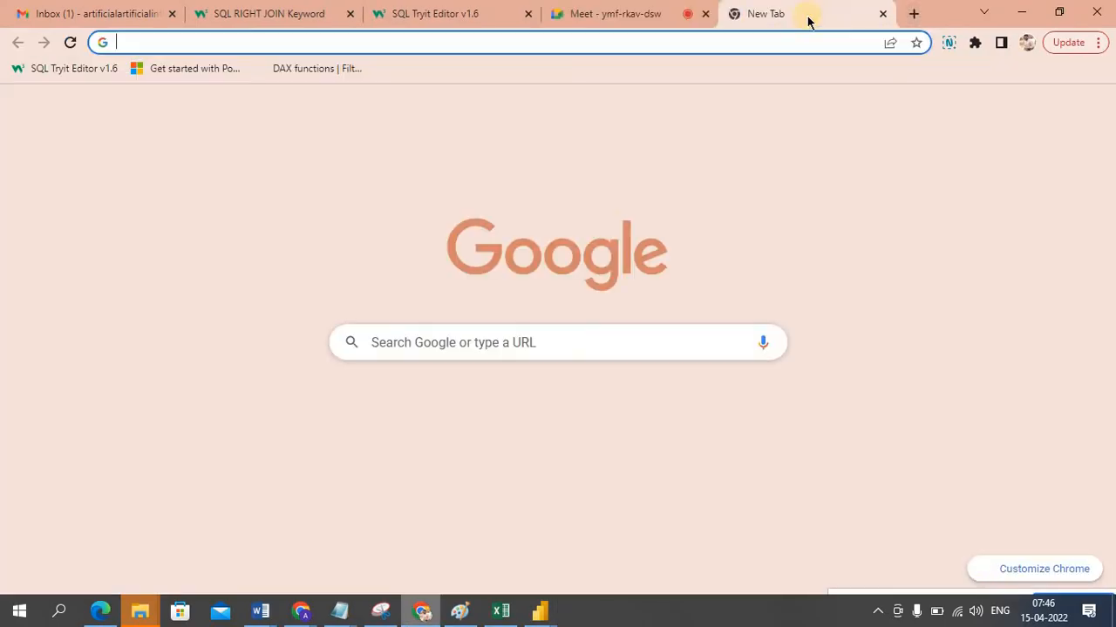
text(web f)
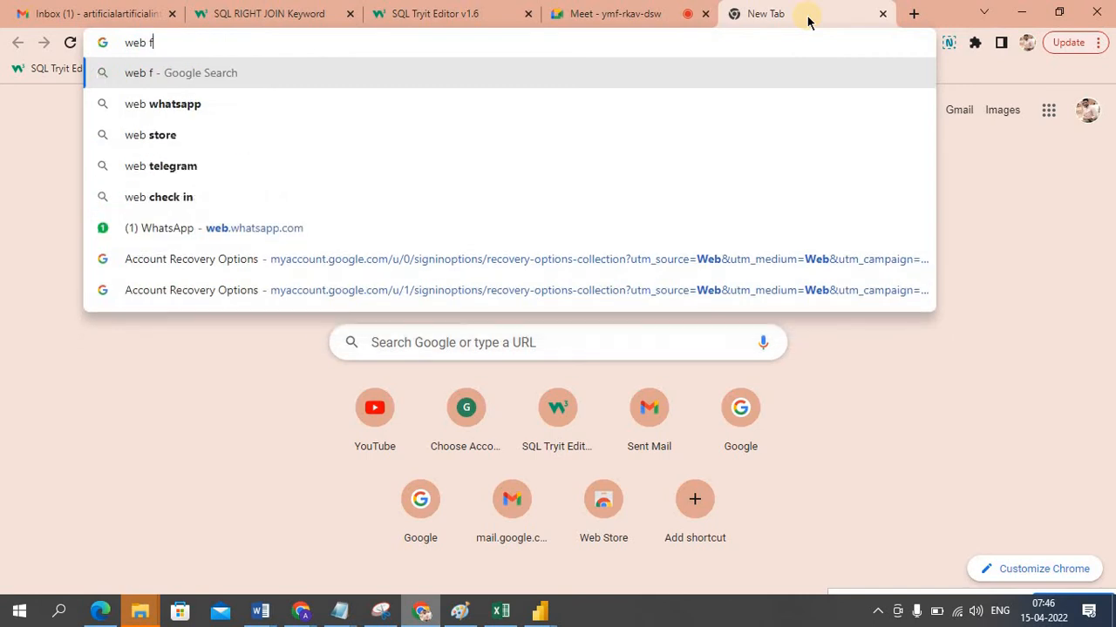
text(ile for powe)
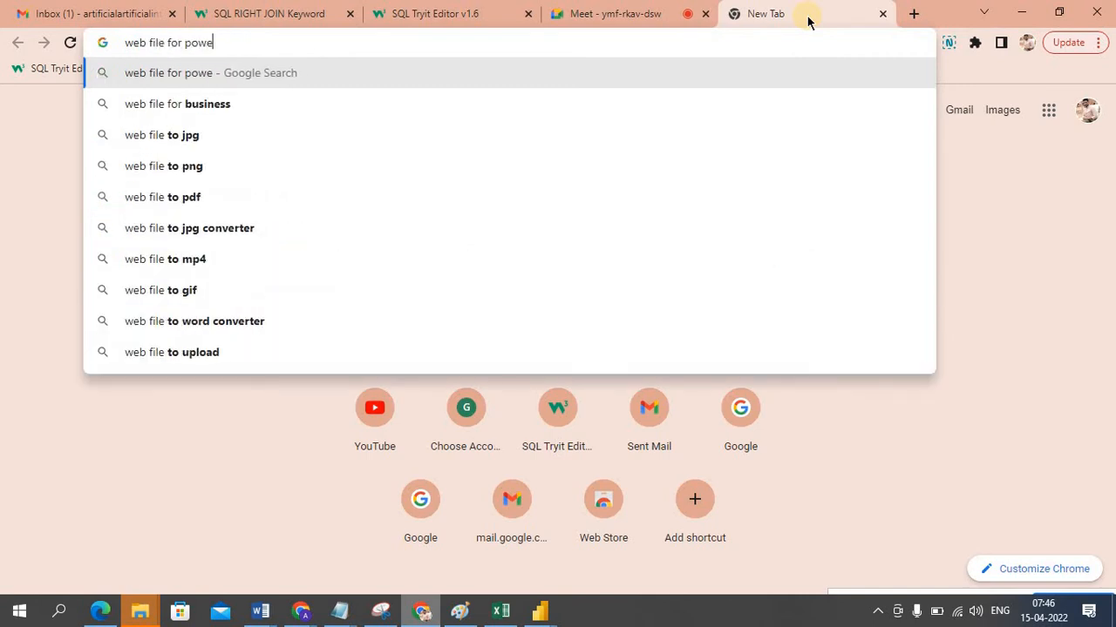
text(r bi)
key(Return)
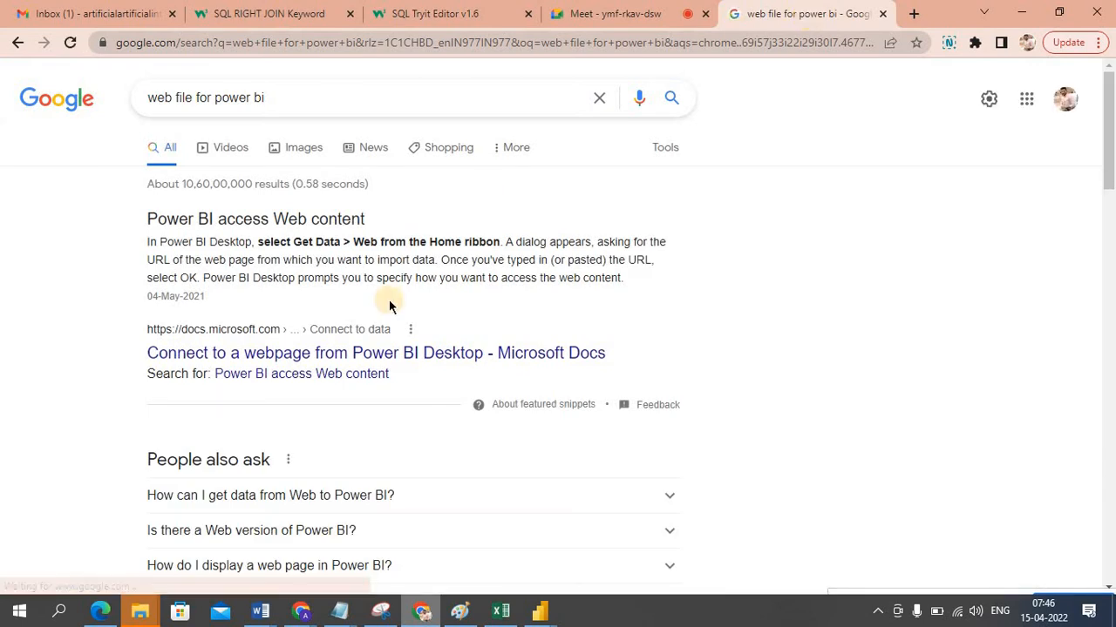
Step: Open the Microsoft tutorial on importing and analyzing webpage data, and follow its link to the UEFA European Football Championship Wikipedia page
click(261, 494)
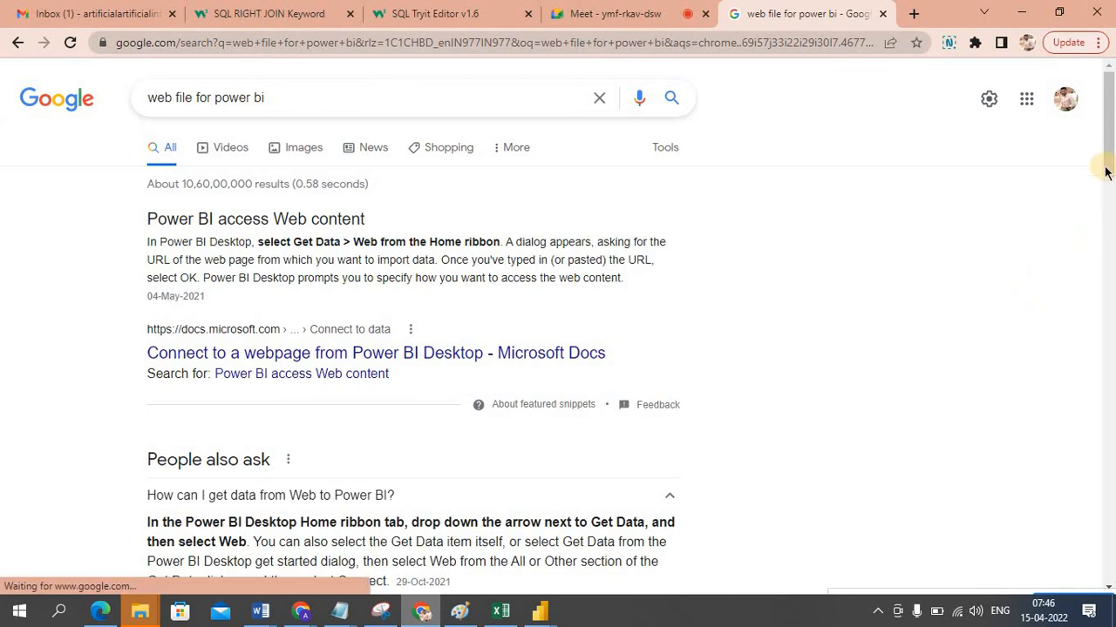
drag(1105, 163, 1109, 188)
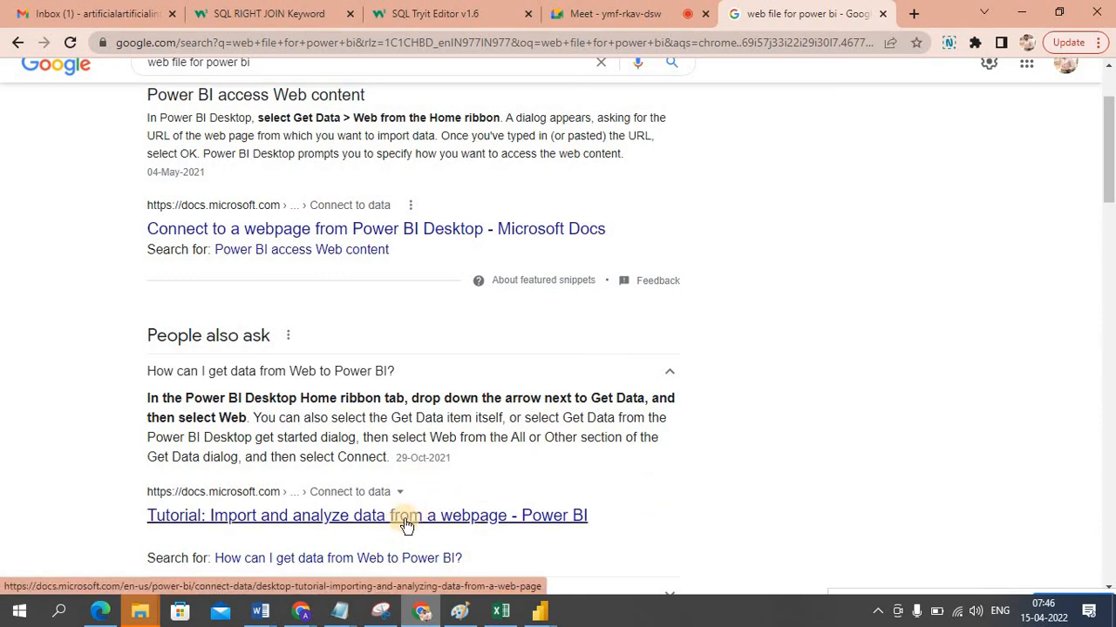
click(406, 522)
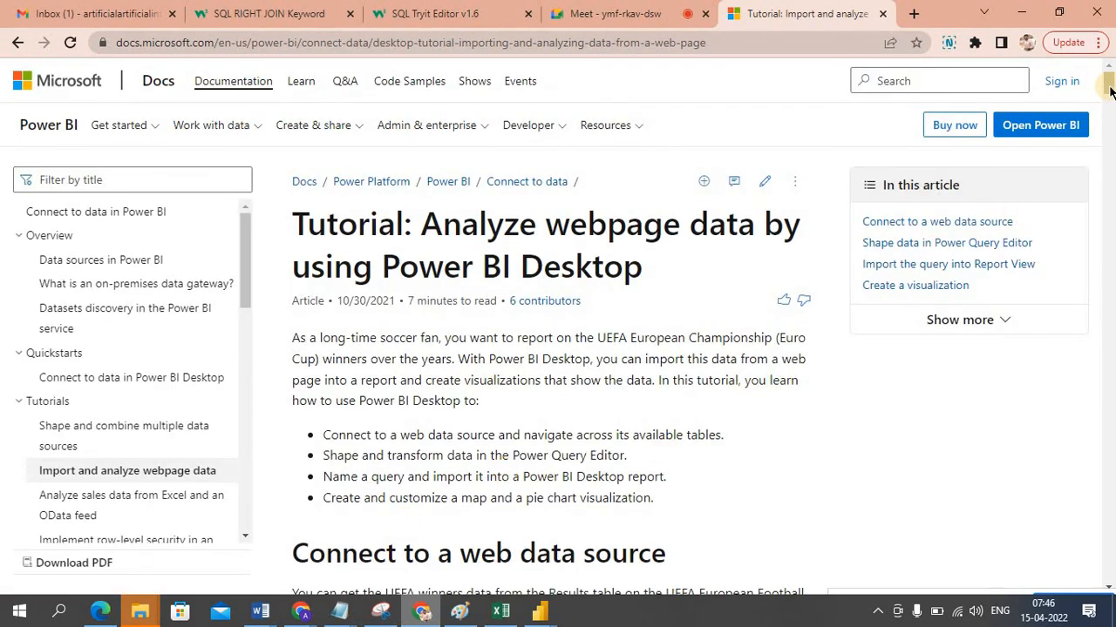
mouse_move(1109, 102)
mouse_down()
mouse_move(1111, 113)
mouse_move(1111, 102)
mouse_up()
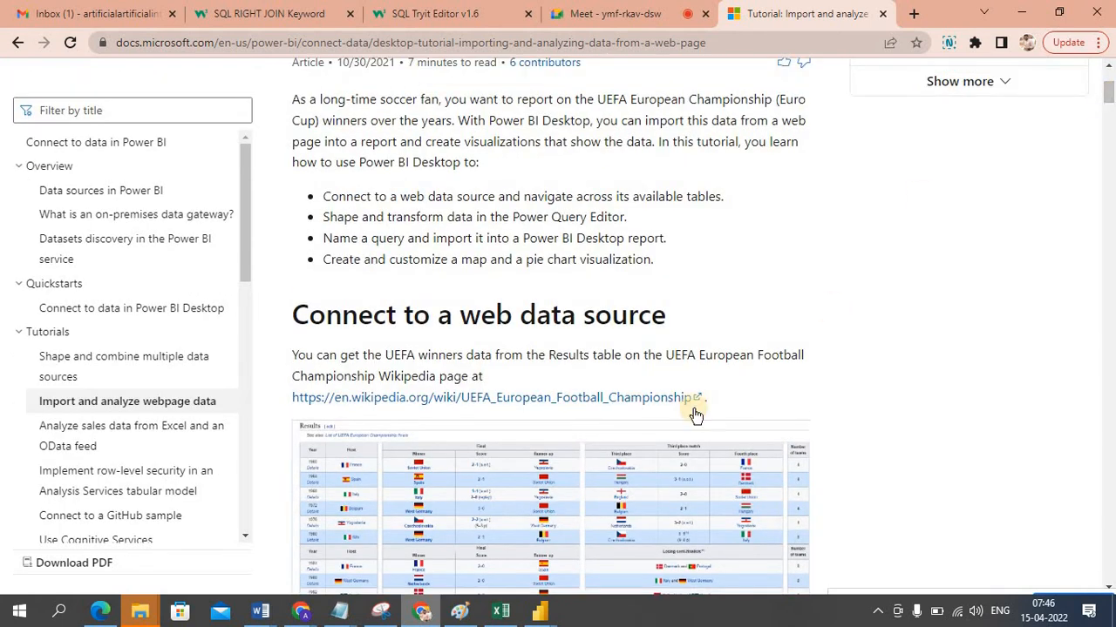
click(450, 399)
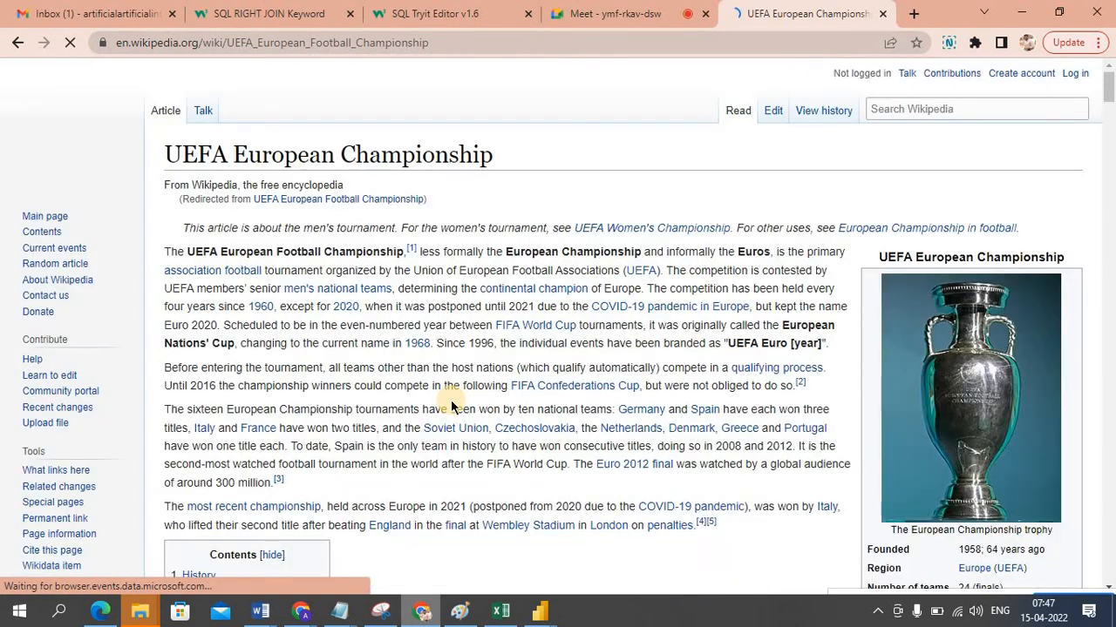
Step: Copy the full web address of the UEFA European Championship Wikipedia page
click(397, 46)
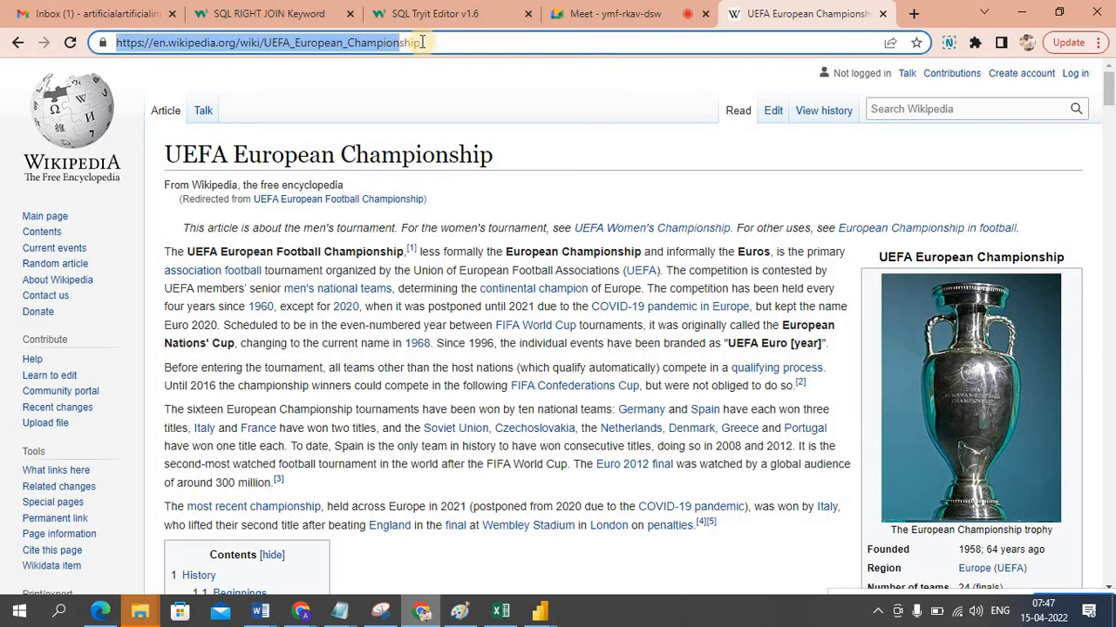
double_click(429, 42)
click(429, 42)
double_click(429, 42)
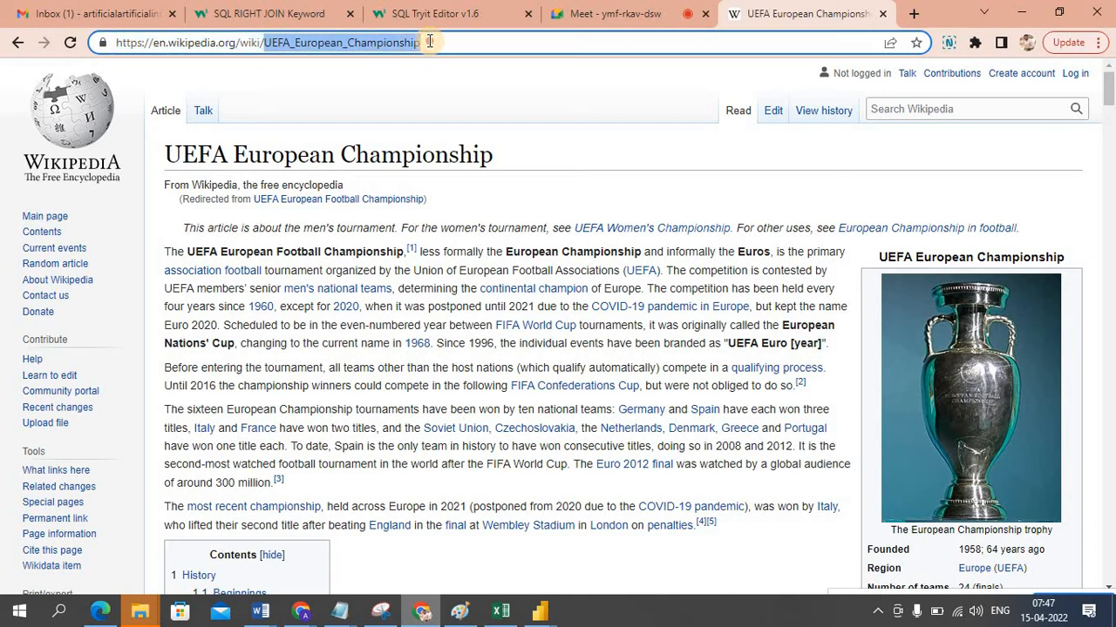
triple_click(429, 42)
key(ctrl+c)
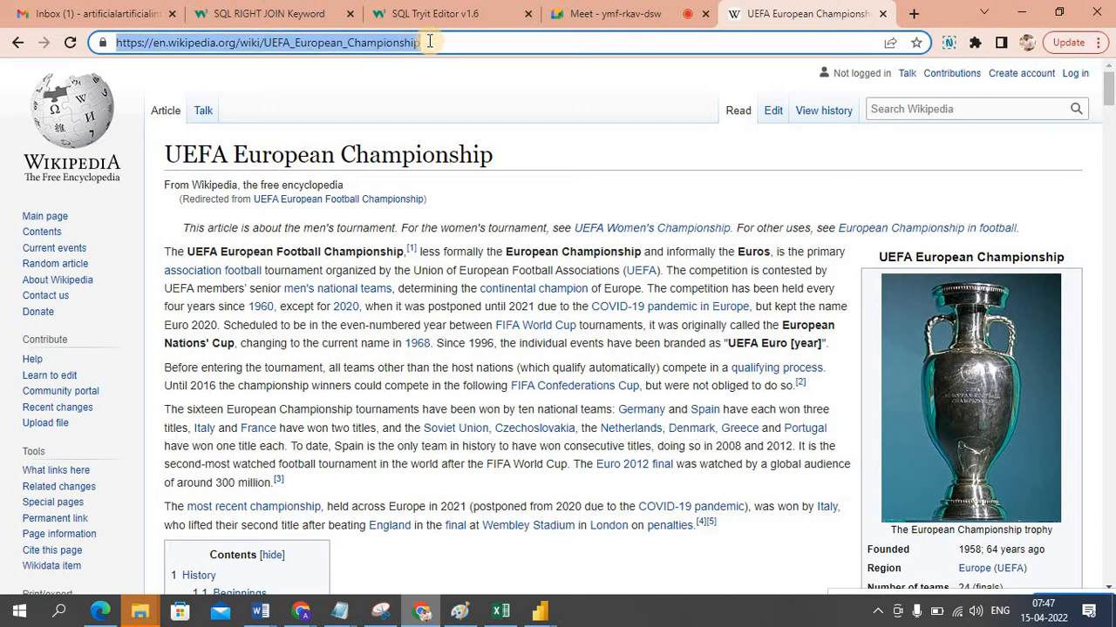
click(538, 615)
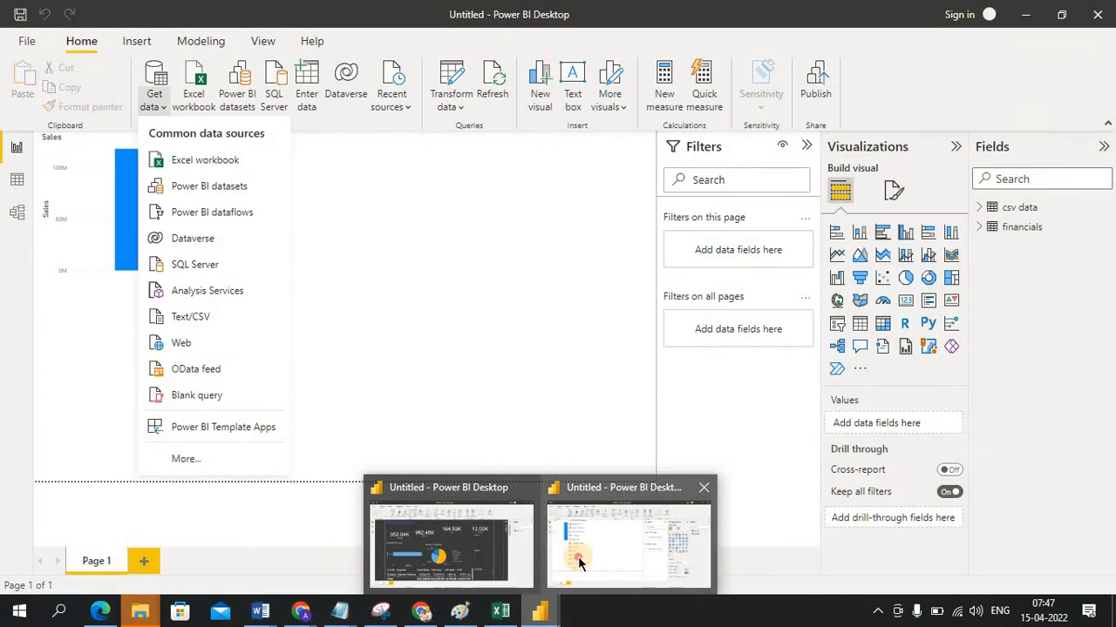
click(578, 562)
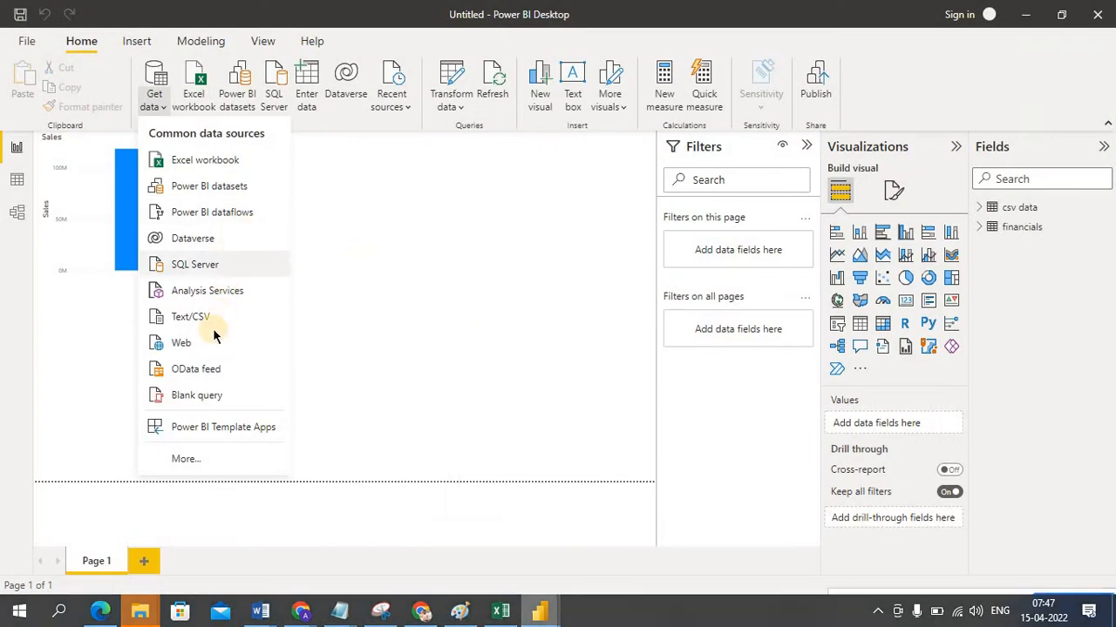
click(205, 335)
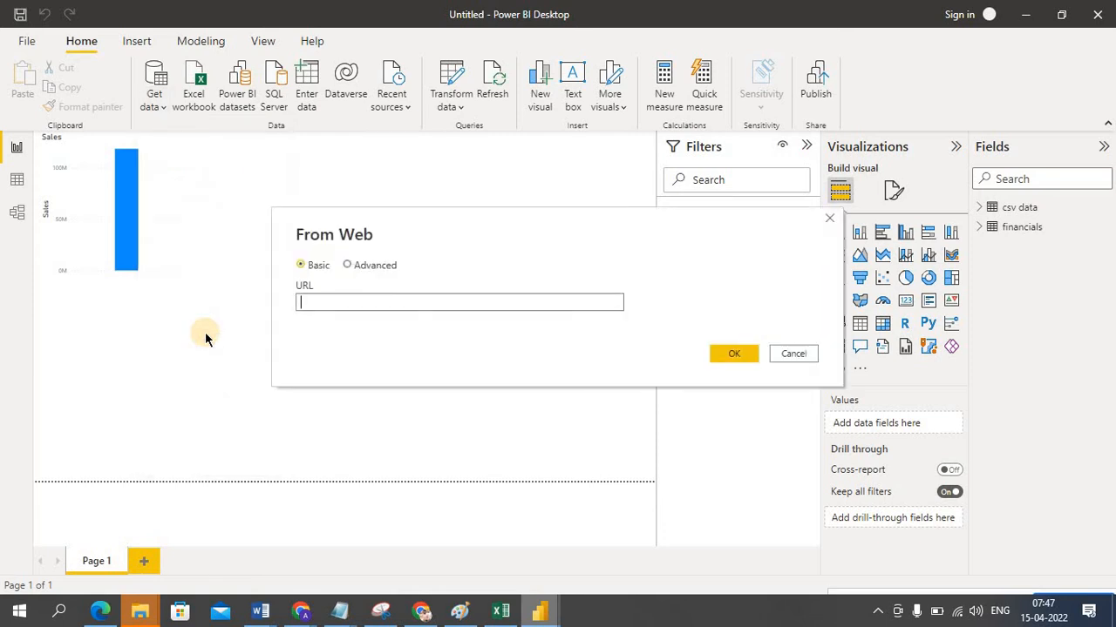
key(ctrl+v)
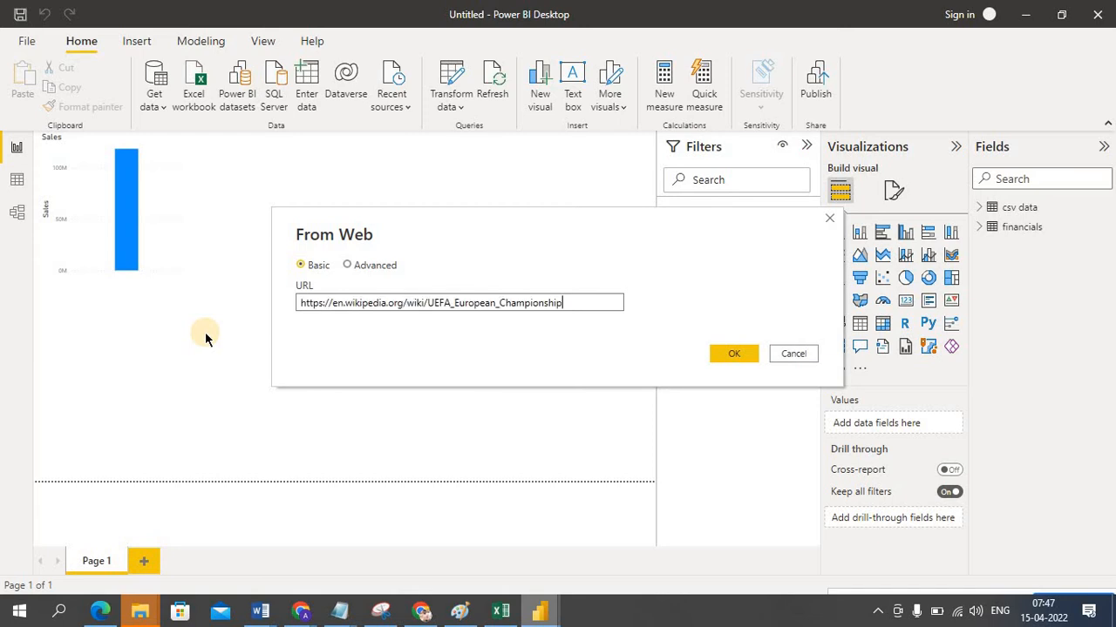
click(730, 353)
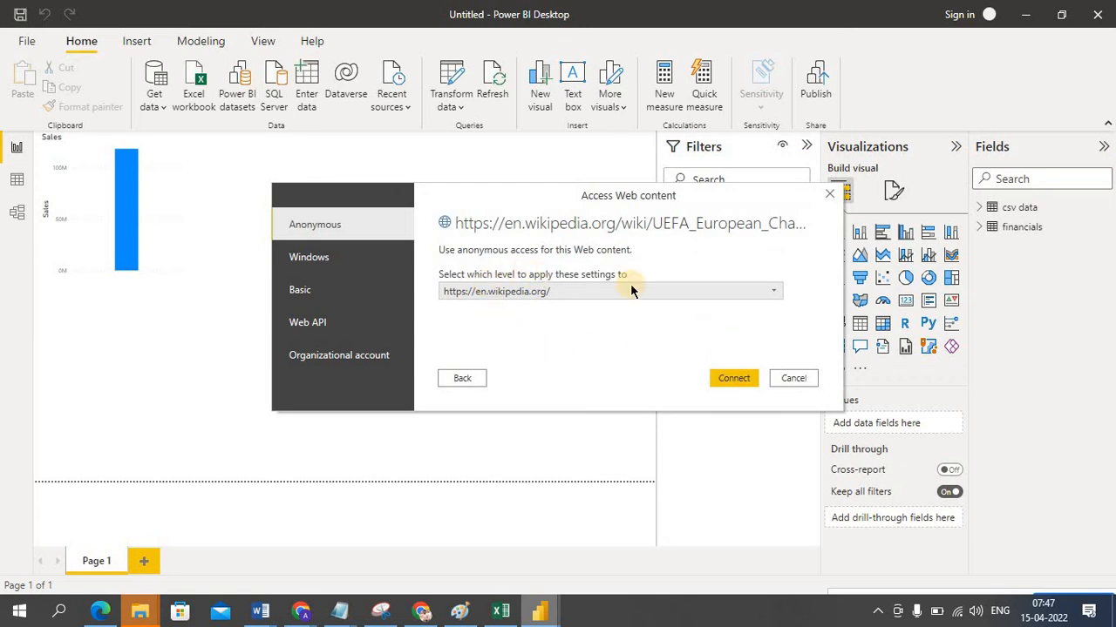
click(772, 293)
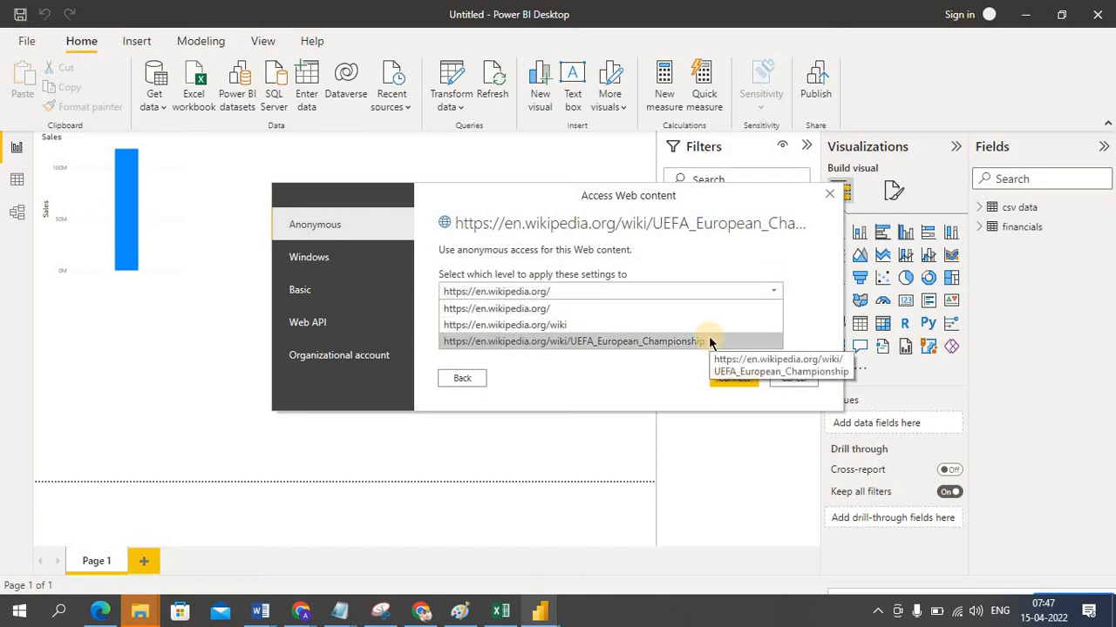
click(685, 323)
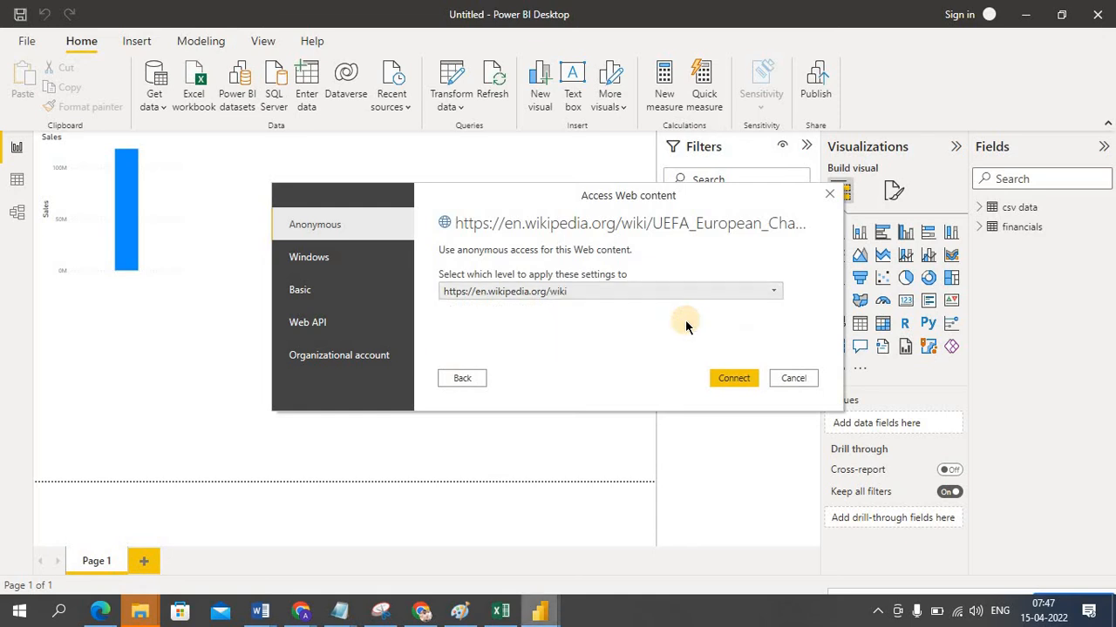
click(730, 380)
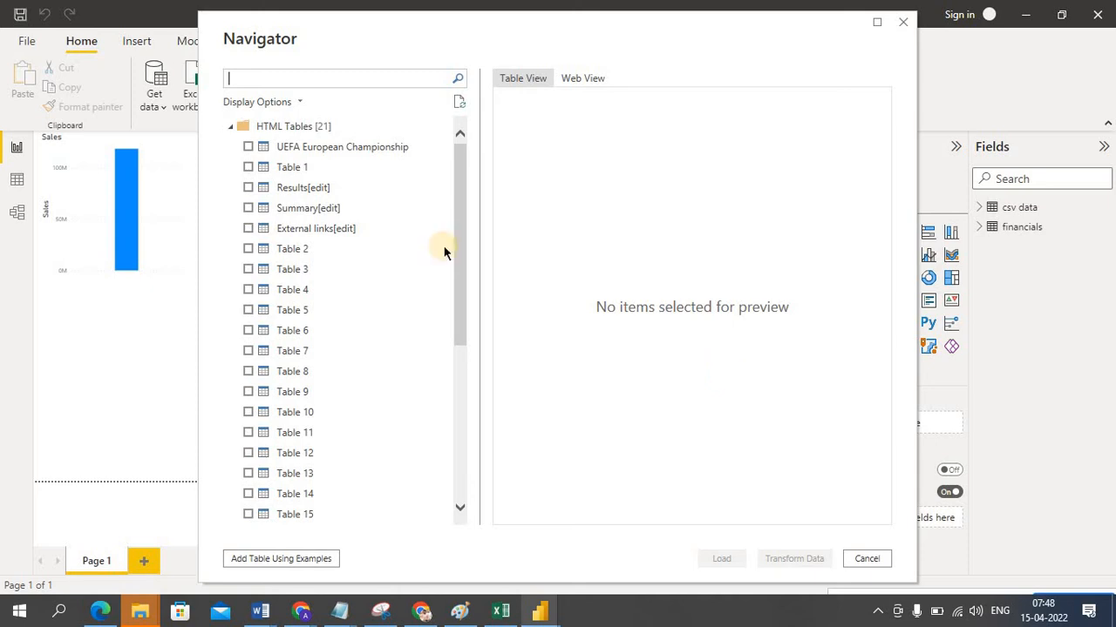
Step: Select the UEFA European Championship, Table 1 and Results[edit] HTML tables for import
click(247, 147)
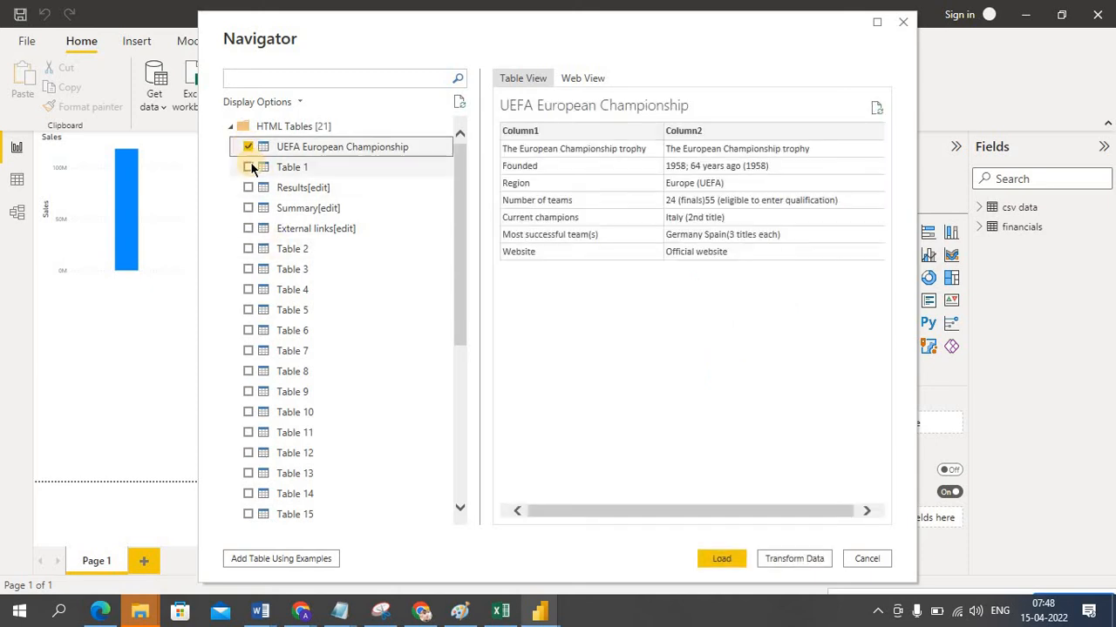
click(251, 167)
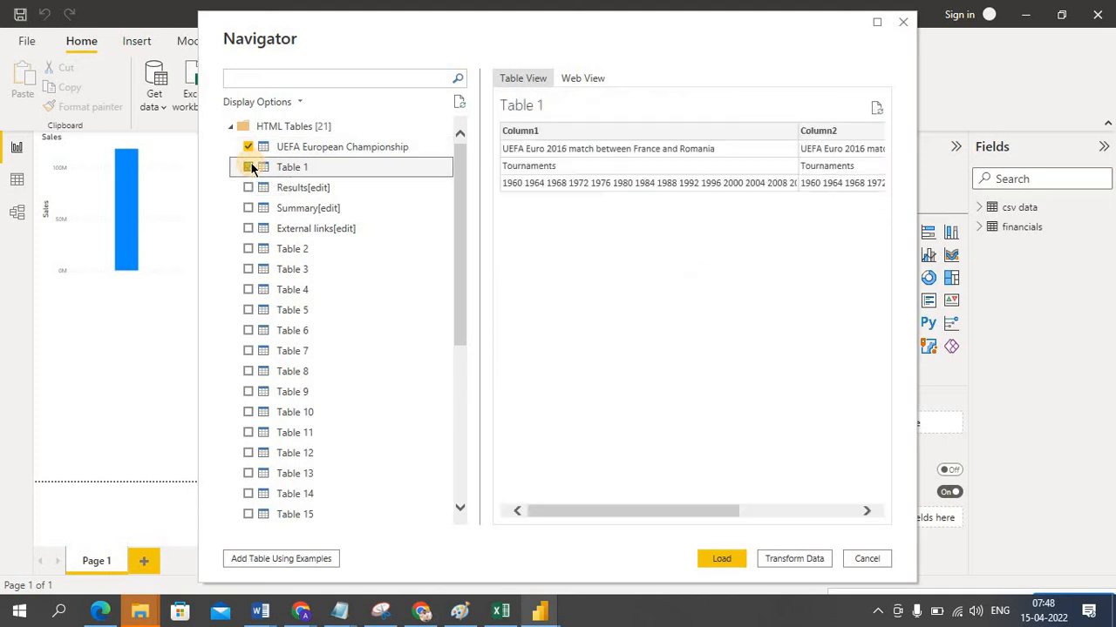
click(249, 167)
click(250, 188)
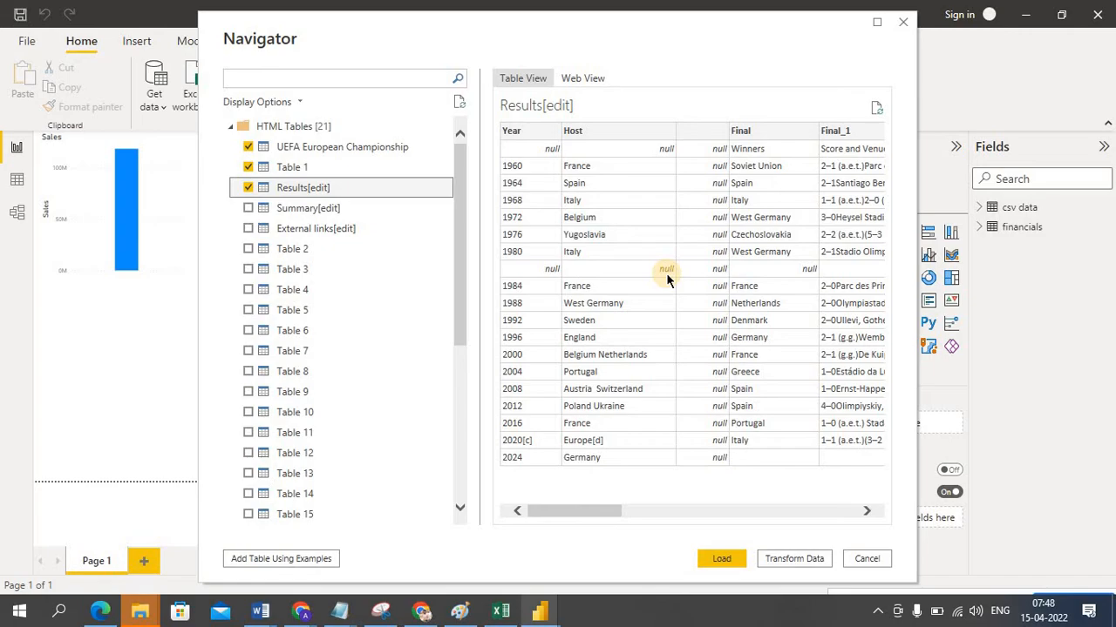
Step: Switch to Chrome to review the UEFA European Championship page's web address and copy it again
key(alt+Tab)
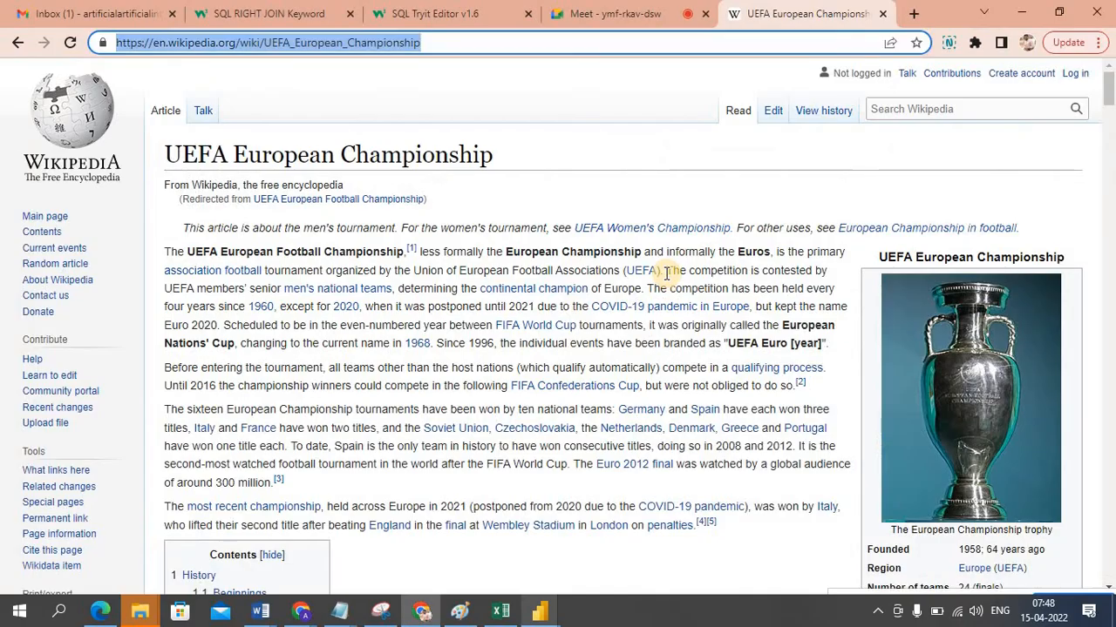
click(510, 48)
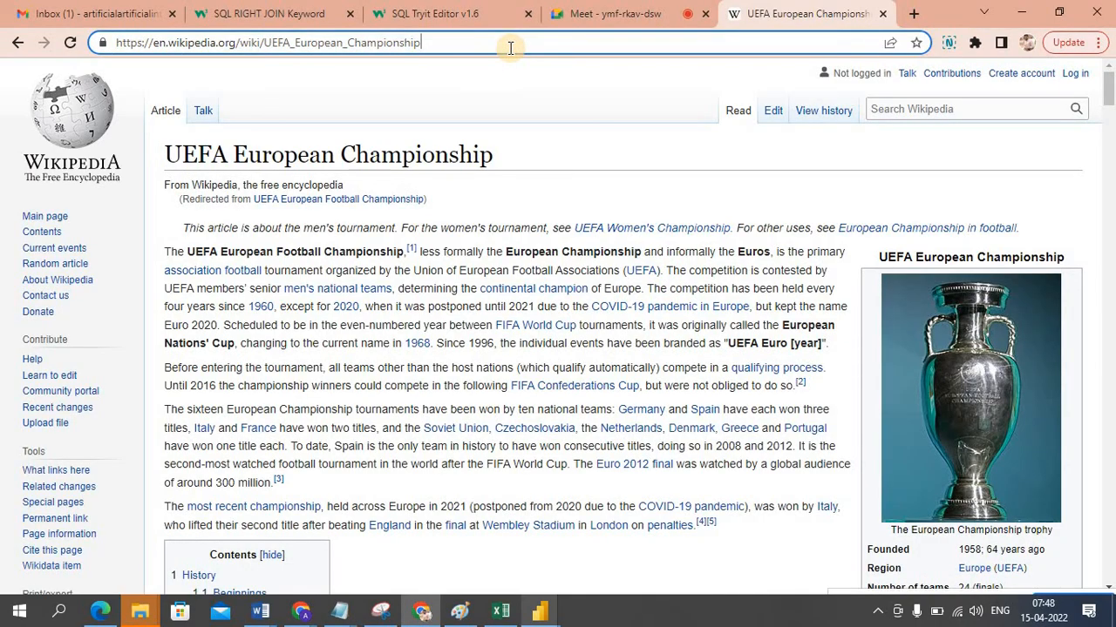
double_click(461, 47)
double_click(461, 47)
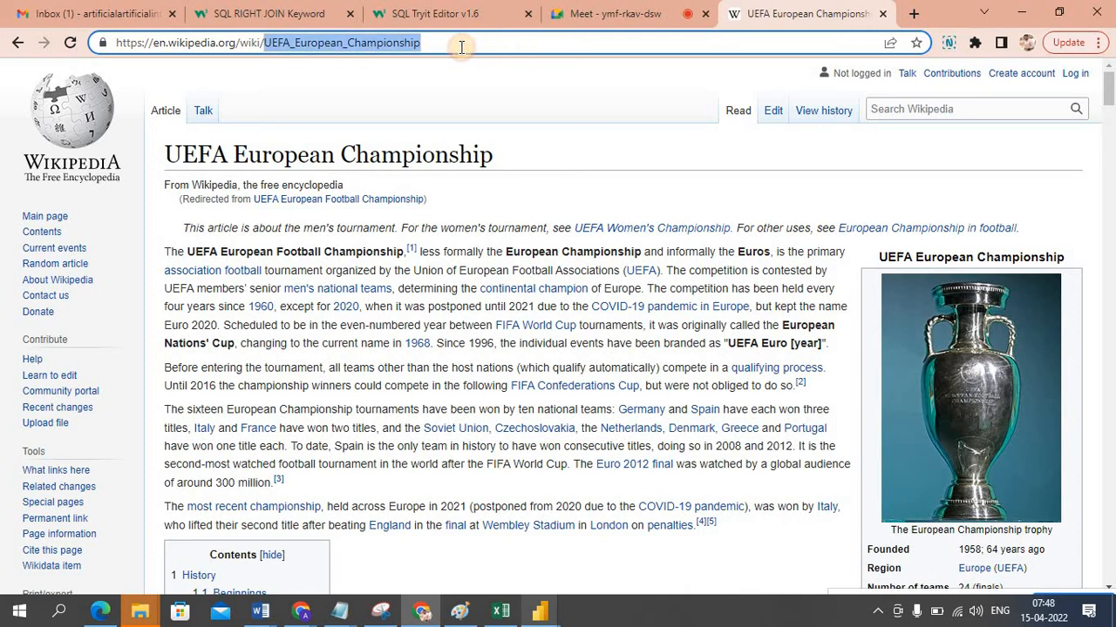
triple_click(461, 47)
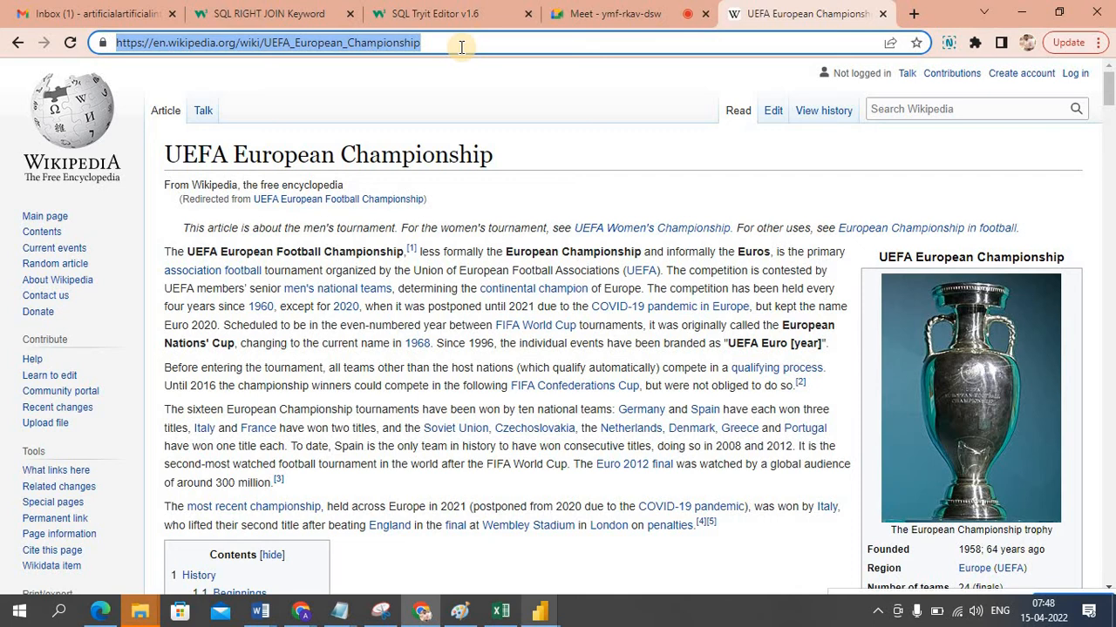
double_click(461, 47)
double_click(461, 47)
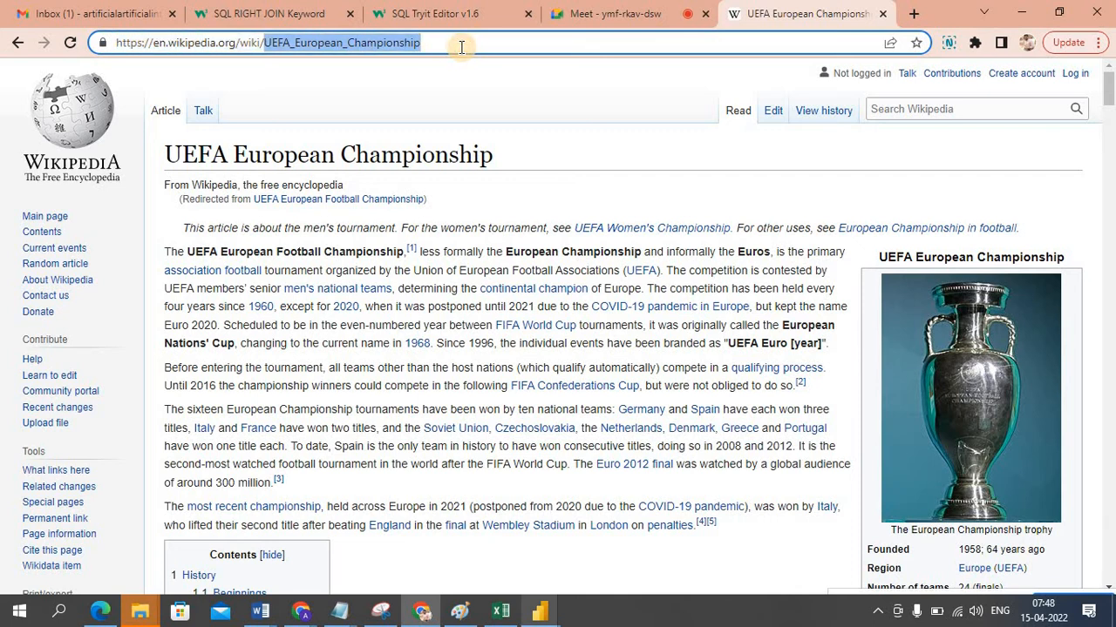
double_click(461, 47)
double_click(461, 47)
triple_click(461, 47)
triple_click(461, 48)
triple_click(461, 47)
key(ctrl+c)
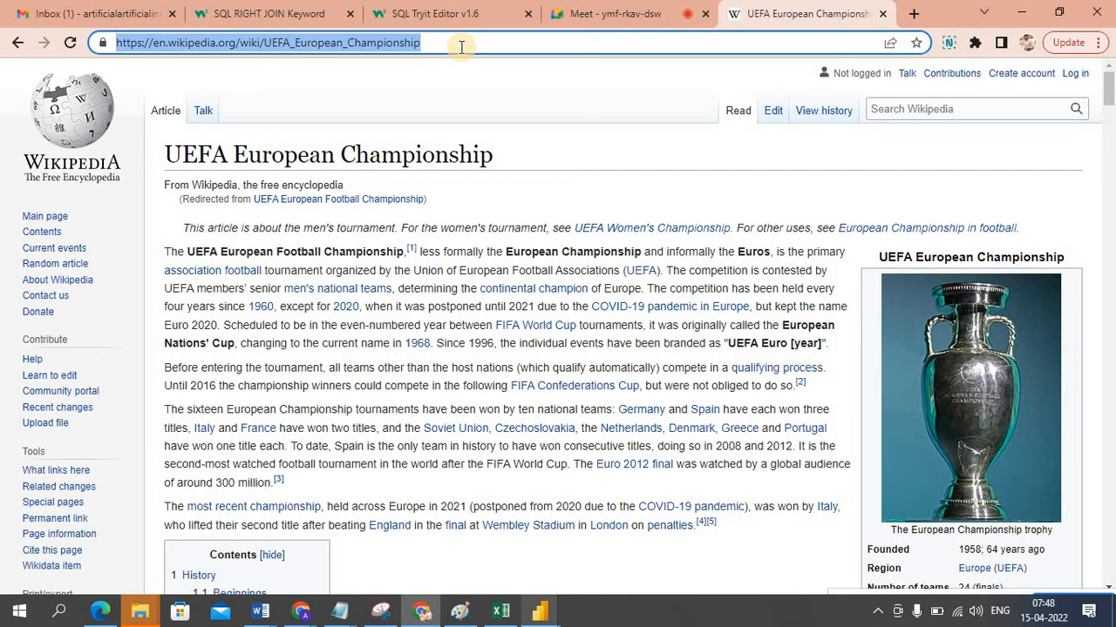
Step: Return to Power BI Desktop and add the Summary[edit] and External links[edit] tables to the import selection
click(547, 610)
click(558, 566)
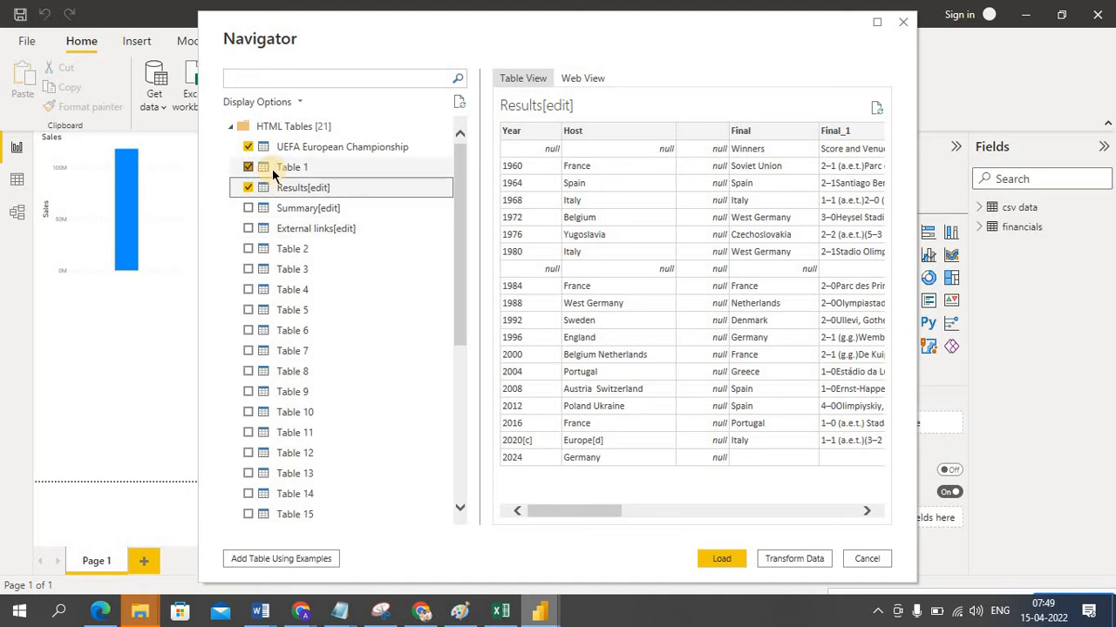
click(249, 208)
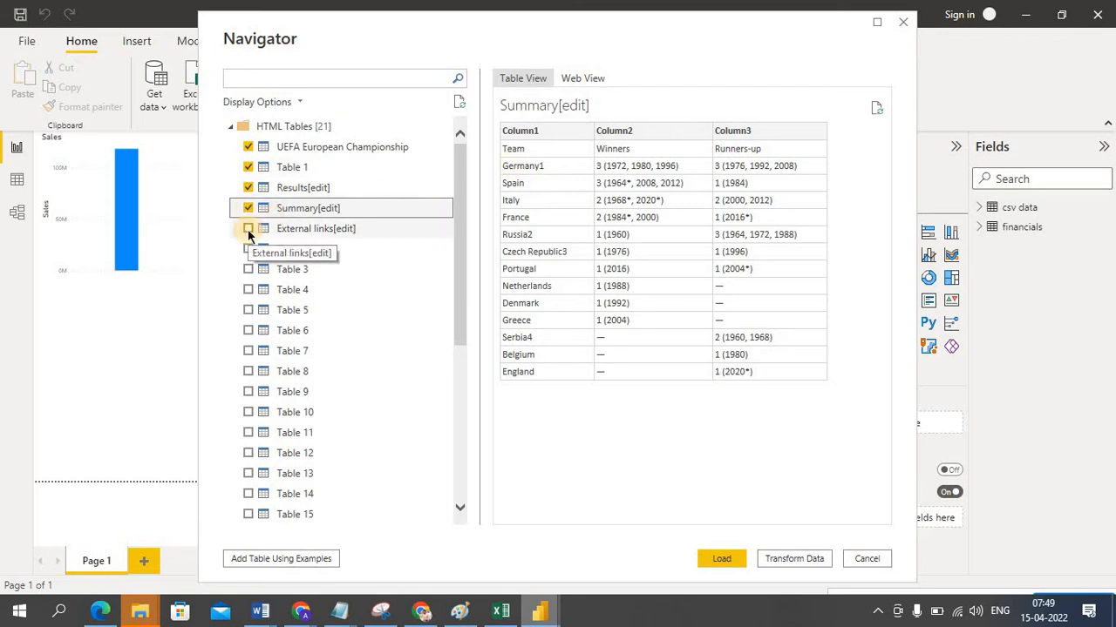
click(249, 231)
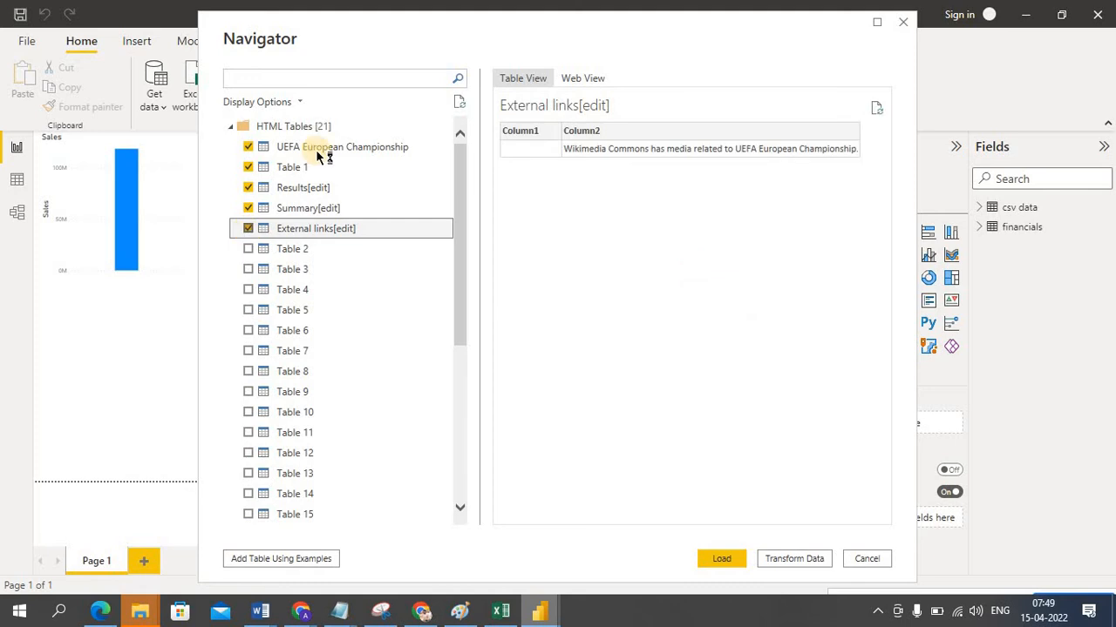
click(247, 249)
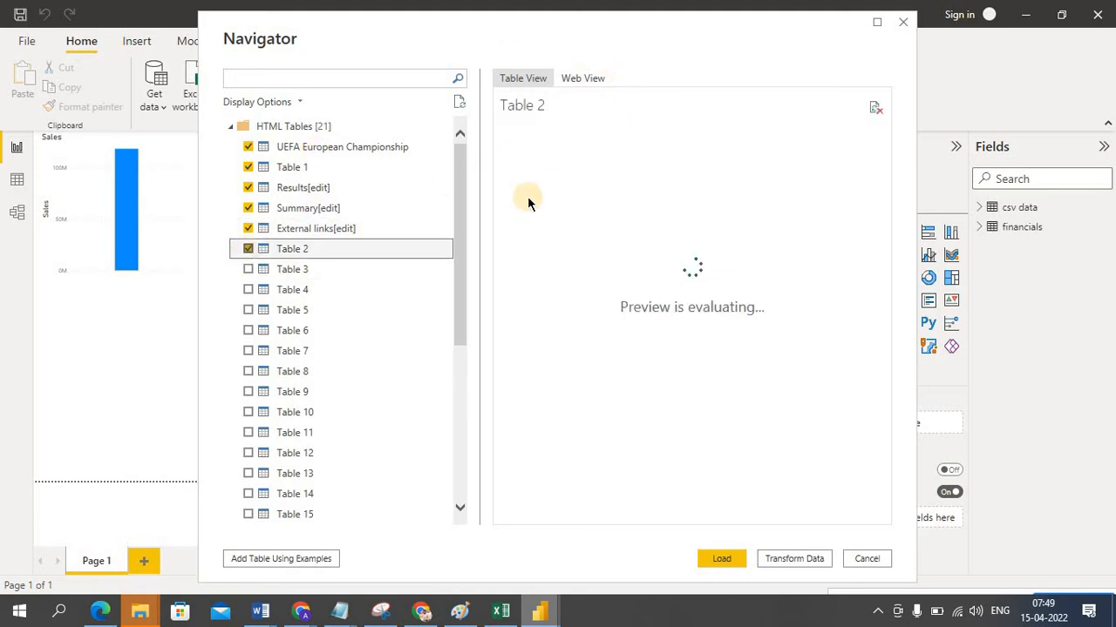
click(248, 270)
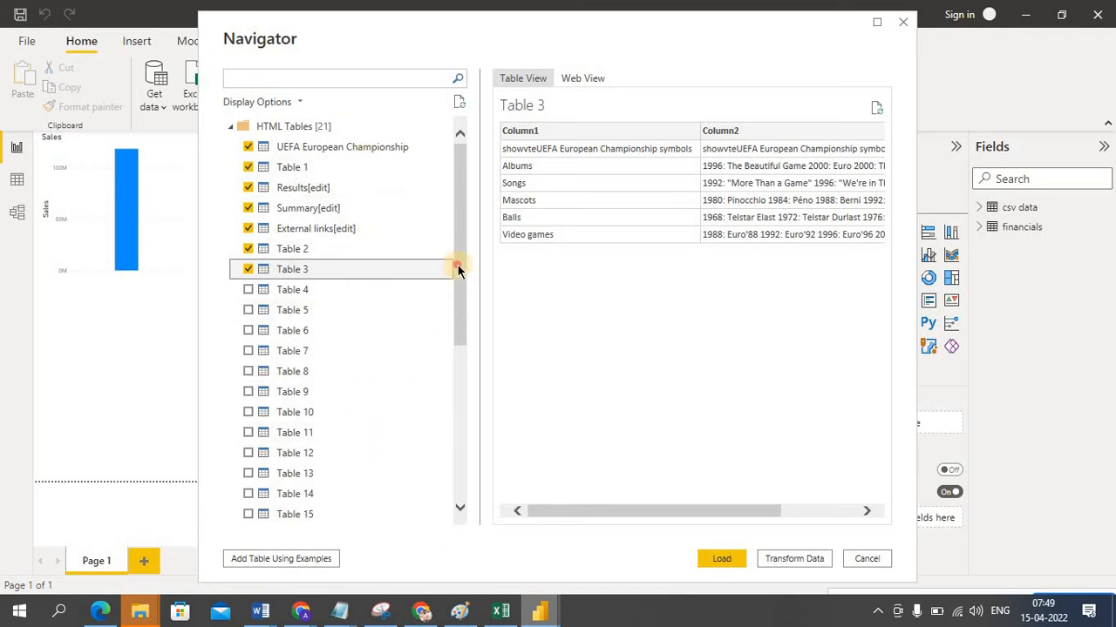
drag(458, 265, 480, 439)
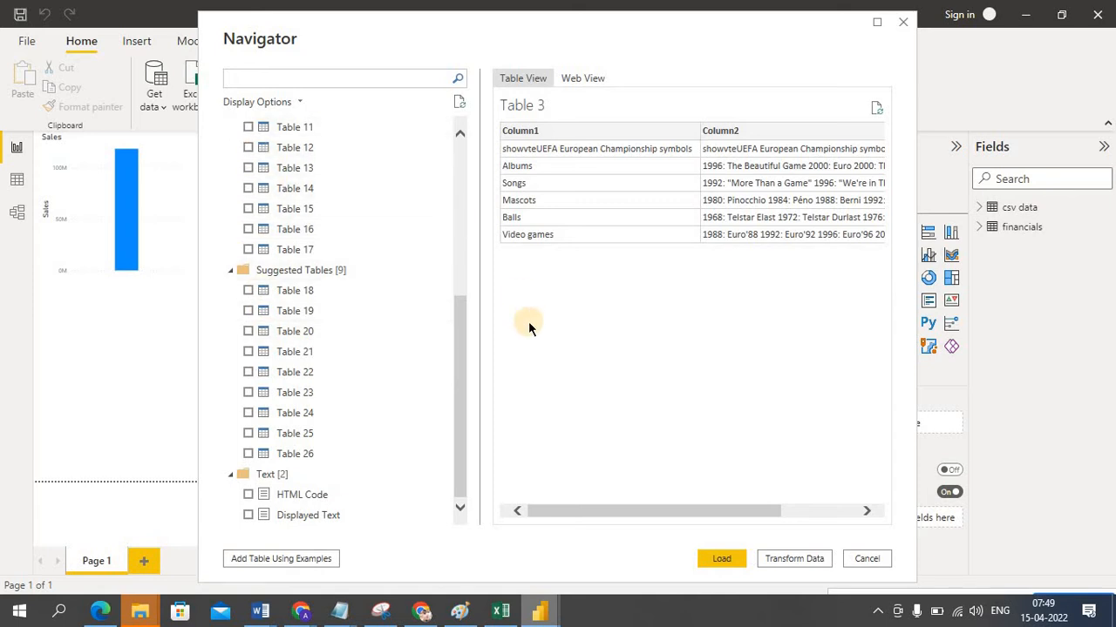
click(854, 558)
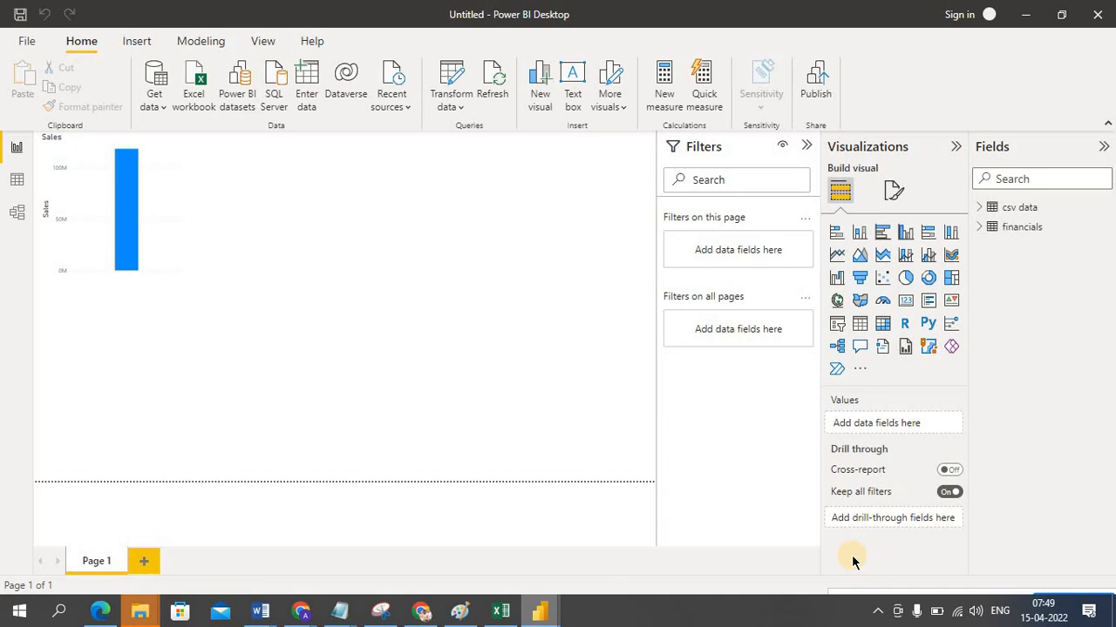
key(alt+Tab)
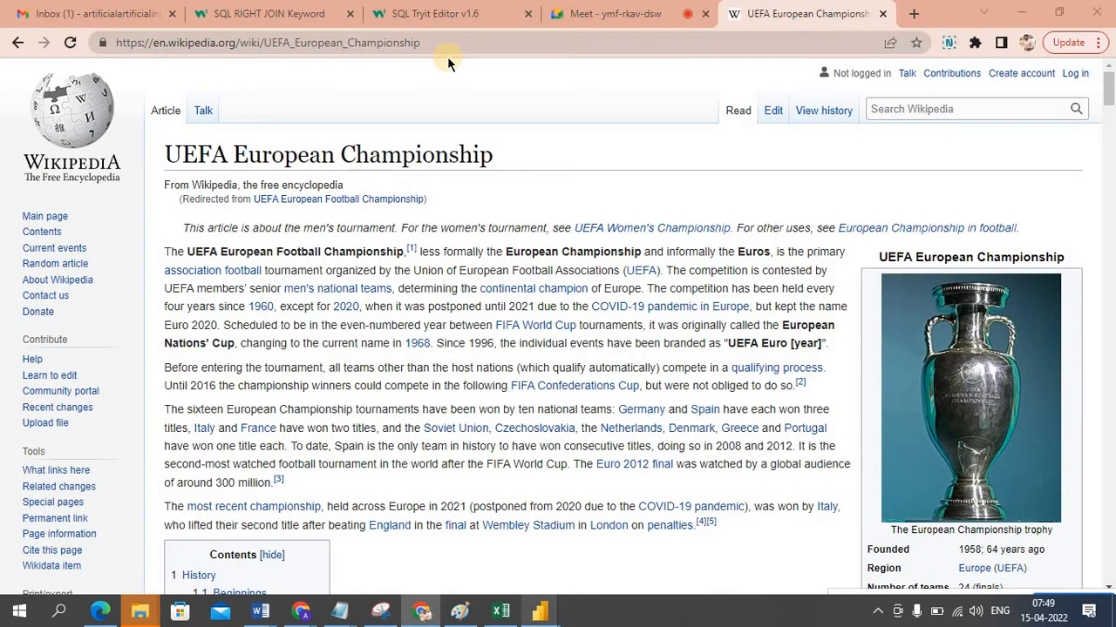
key(alt+Tab)
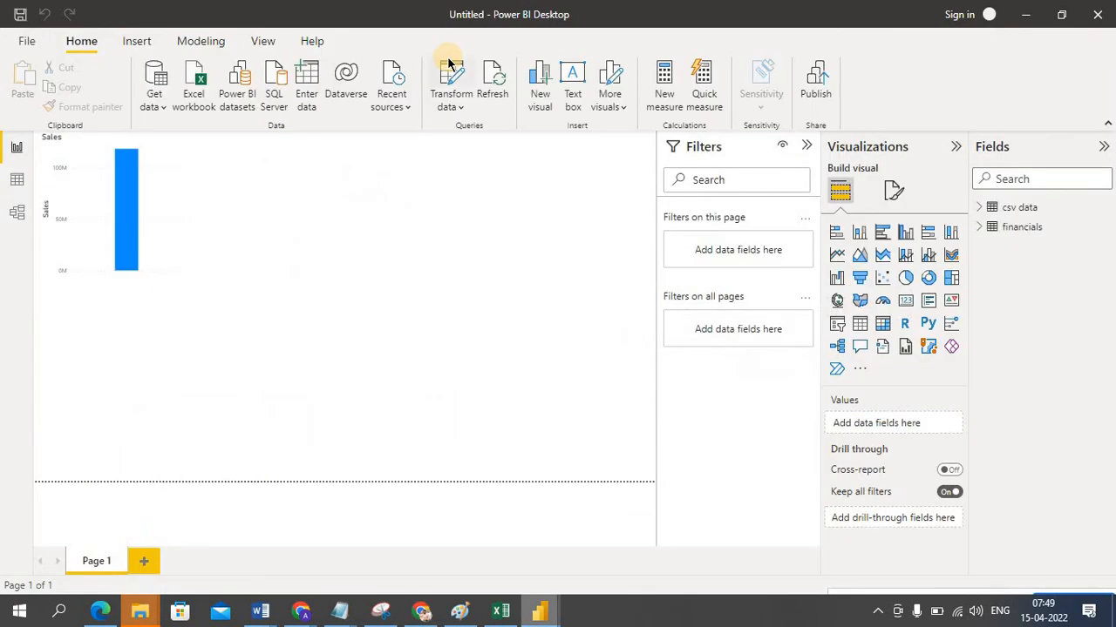
click(159, 109)
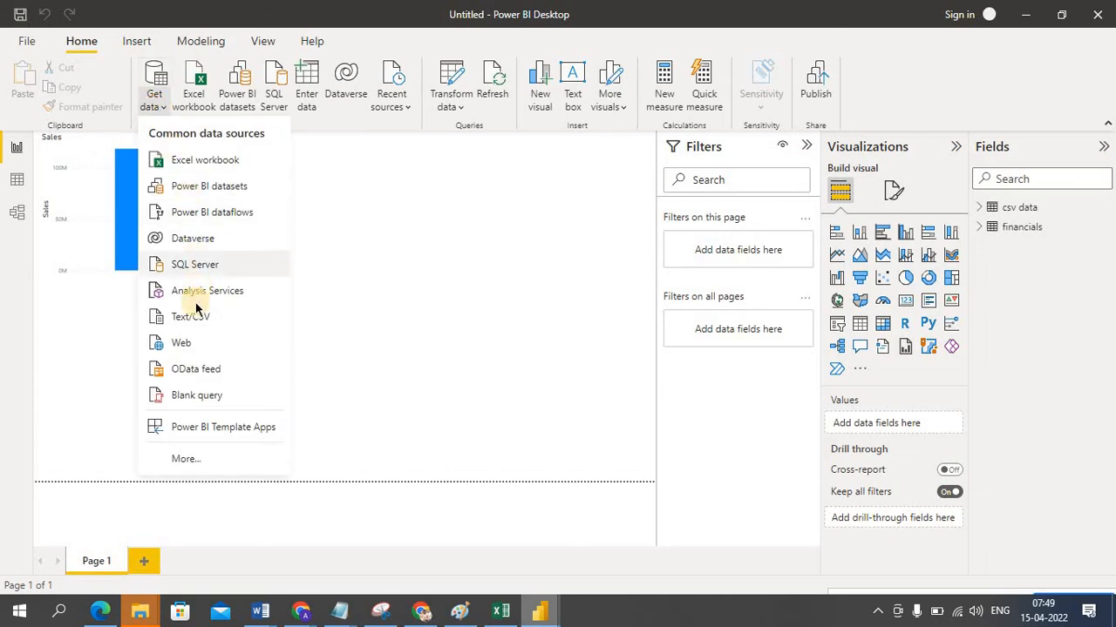
click(194, 342)
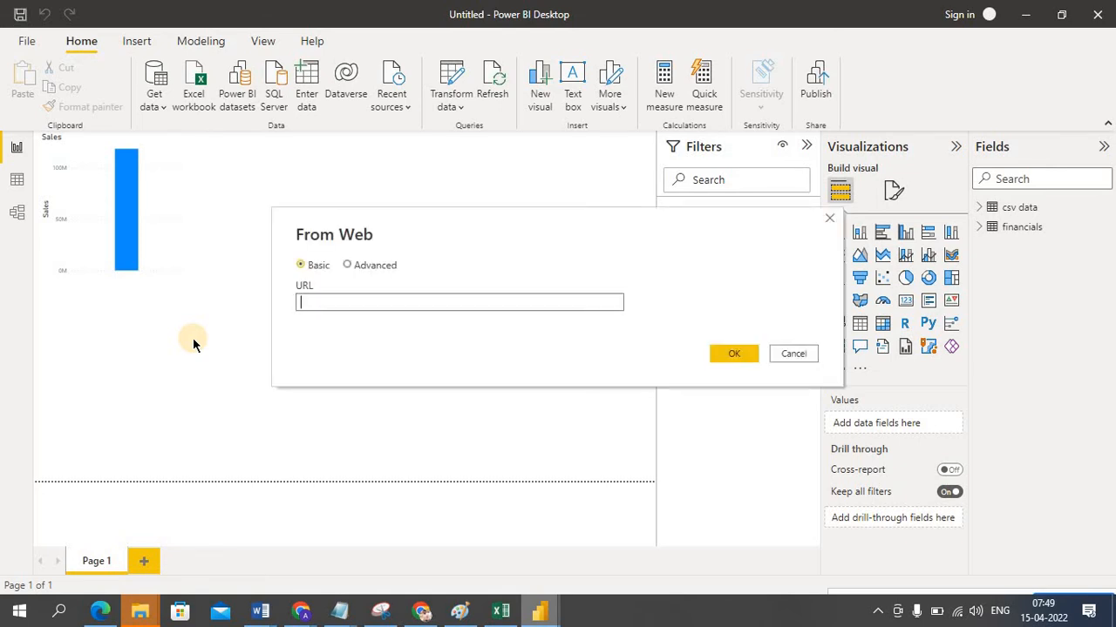
key(ctrl+v)
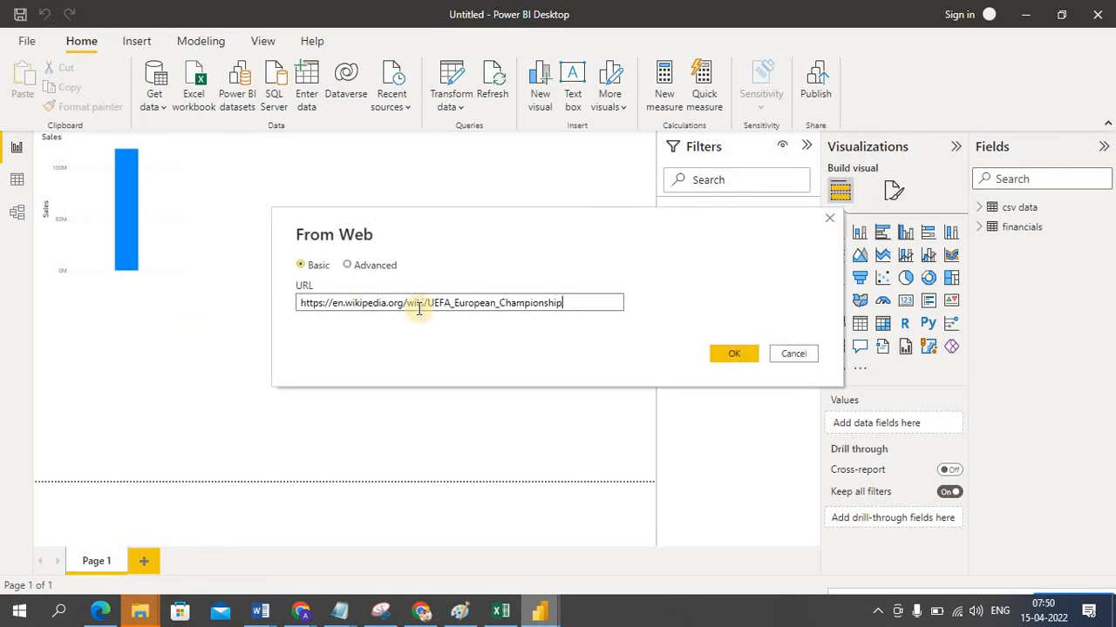
click(720, 363)
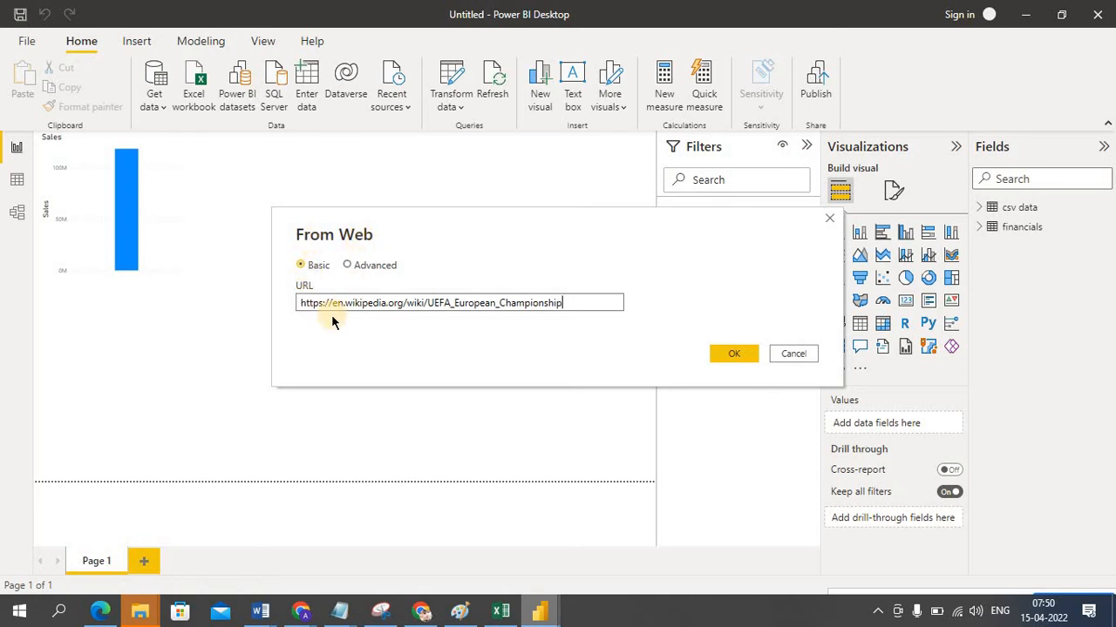
Step: Review the Advanced URL options, return to Basic and connect to the web page
click(578, 300)
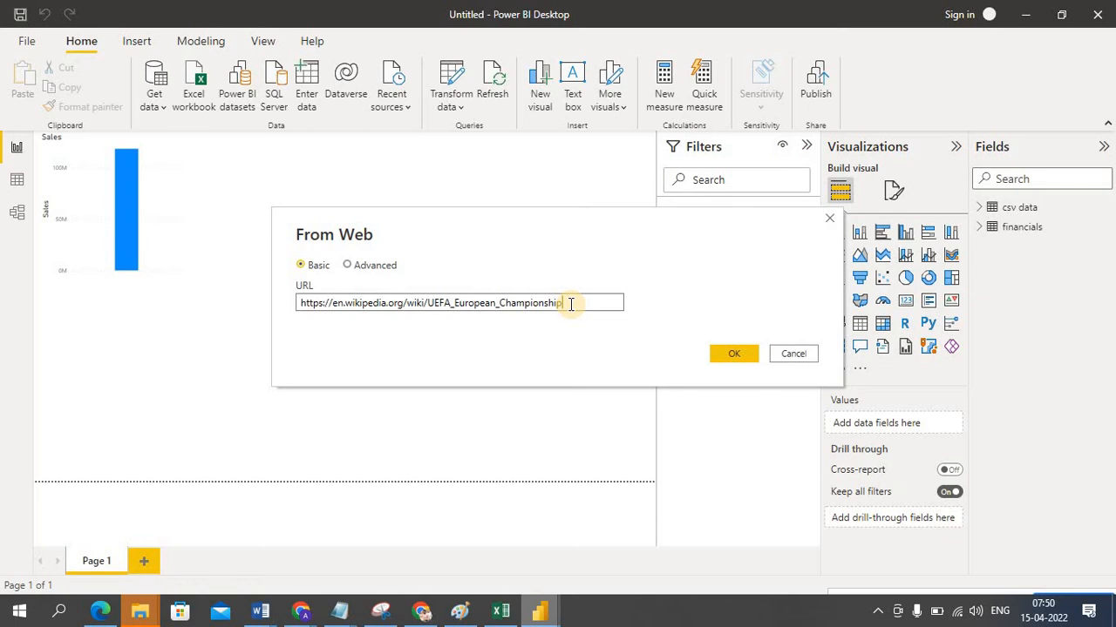
click(350, 268)
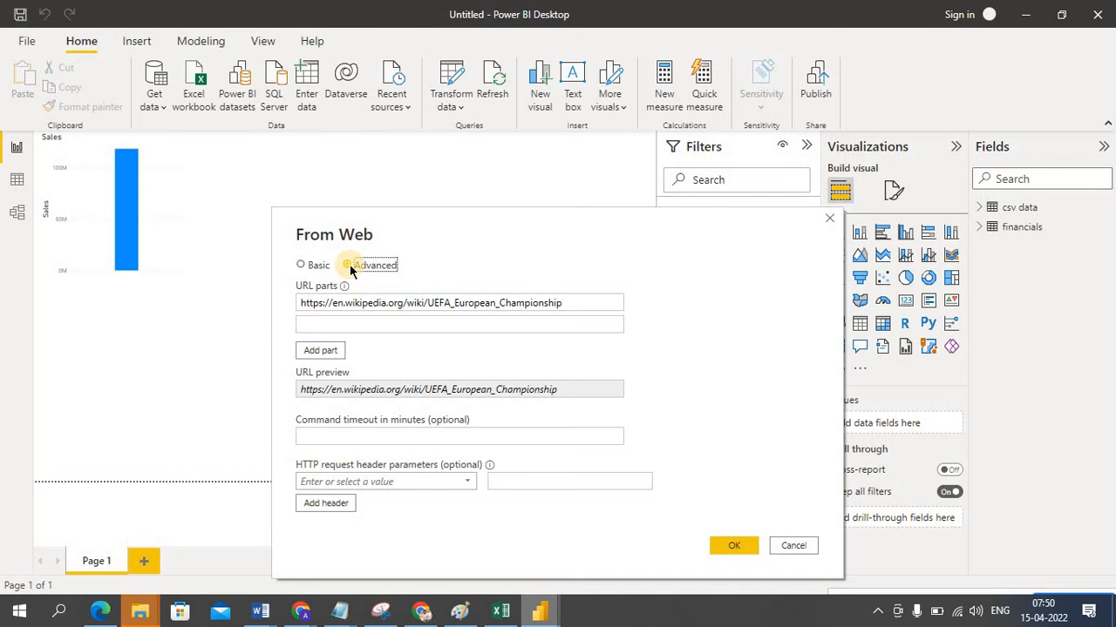
click(300, 265)
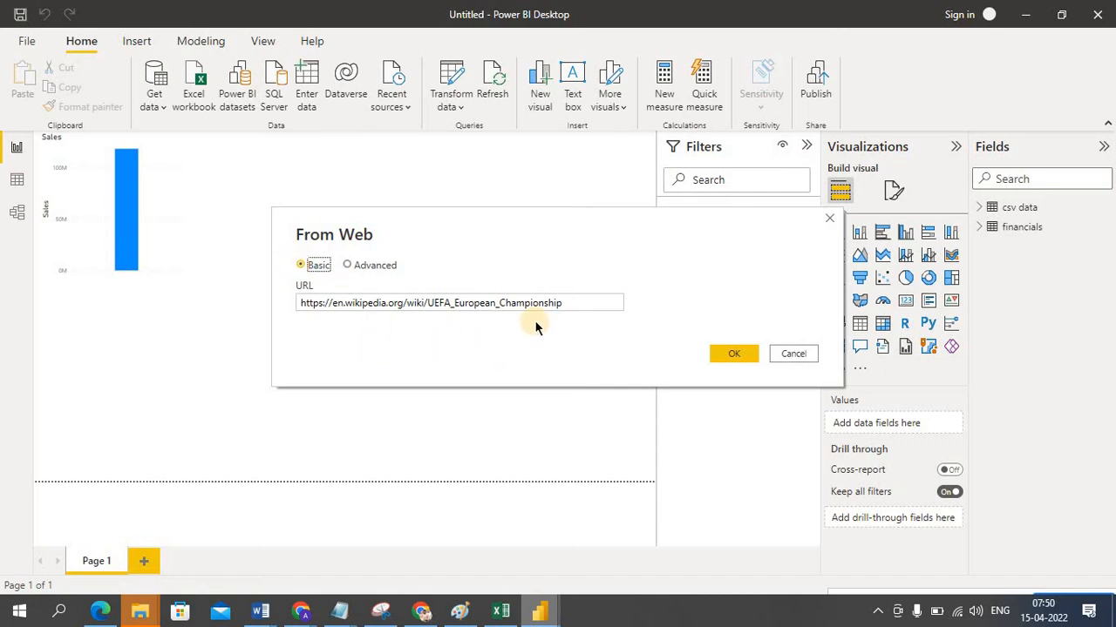
click(567, 303)
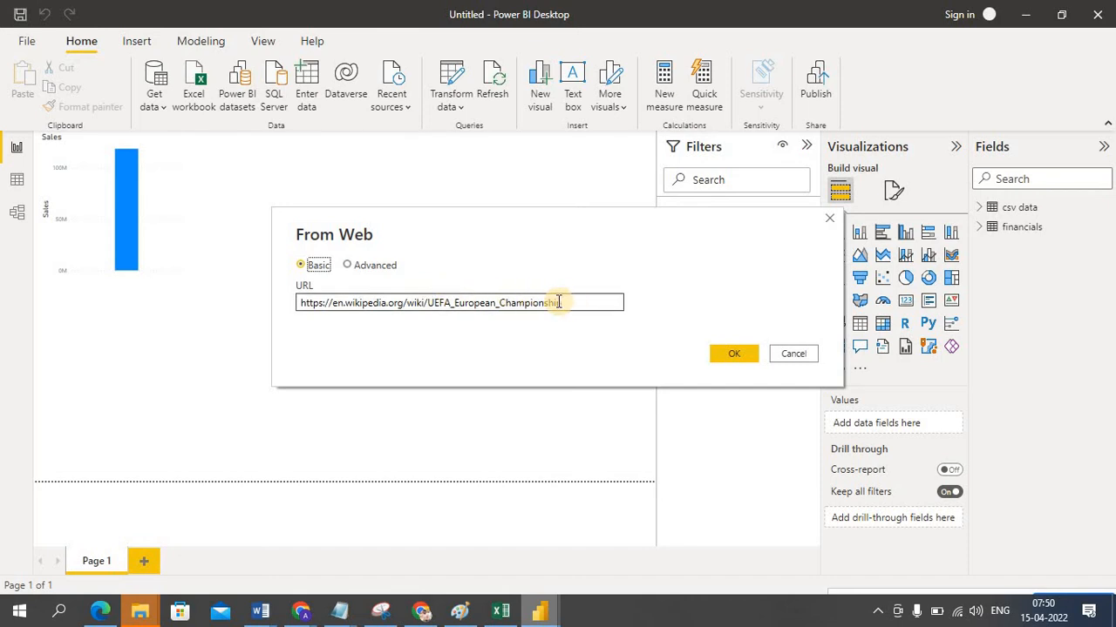
click(723, 358)
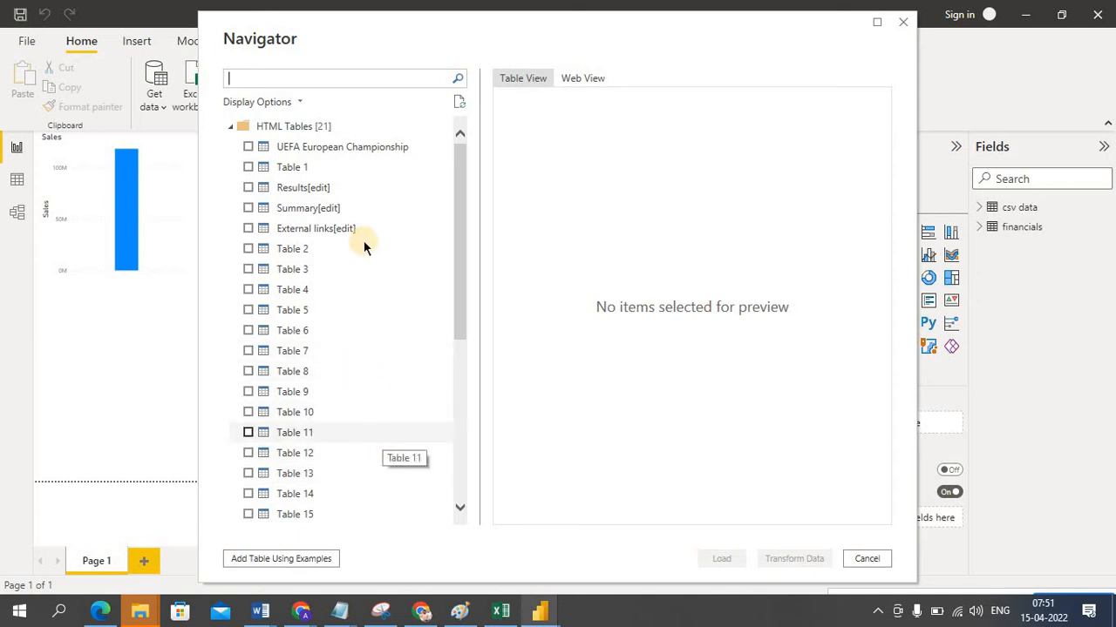
Step: Preview and select the Results[edit] and Summary[edit] HTML tables and load them into the report
click(244, 189)
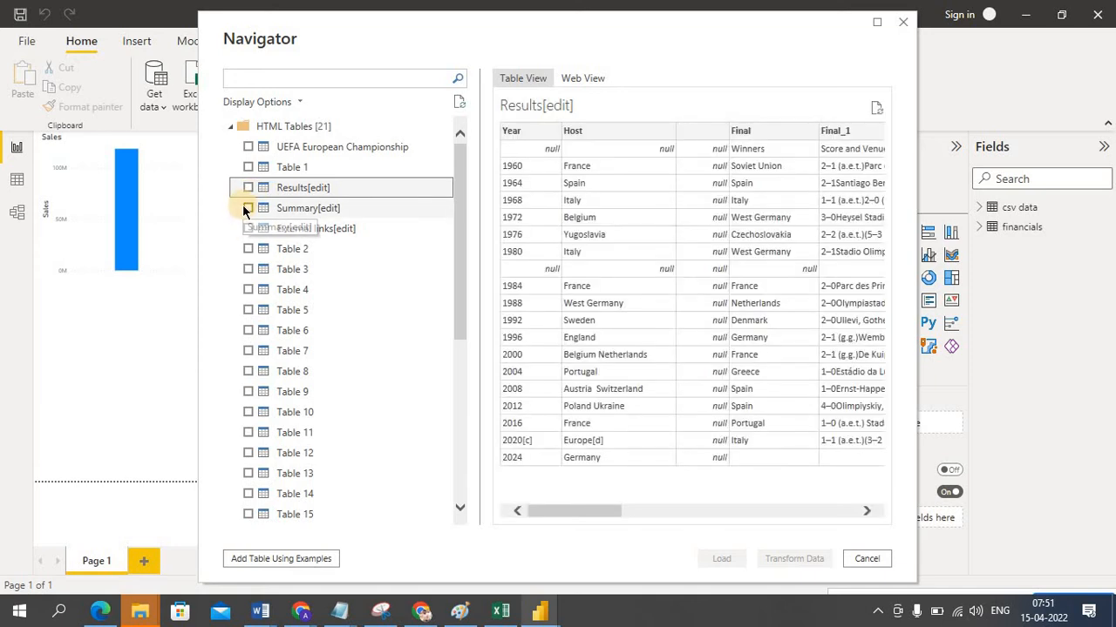
click(243, 207)
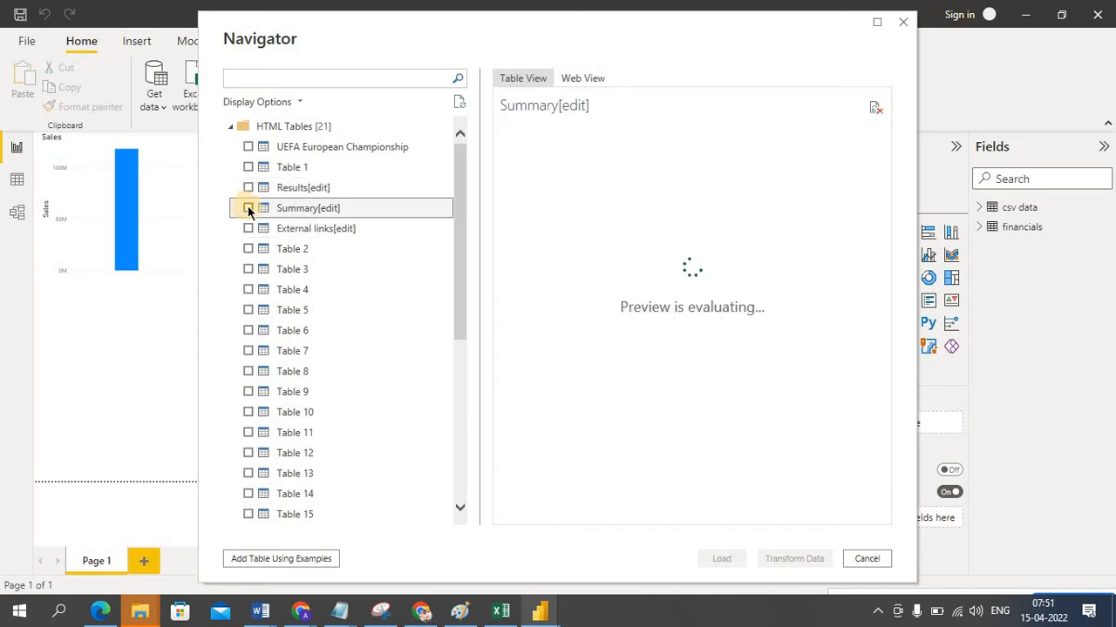
click(248, 208)
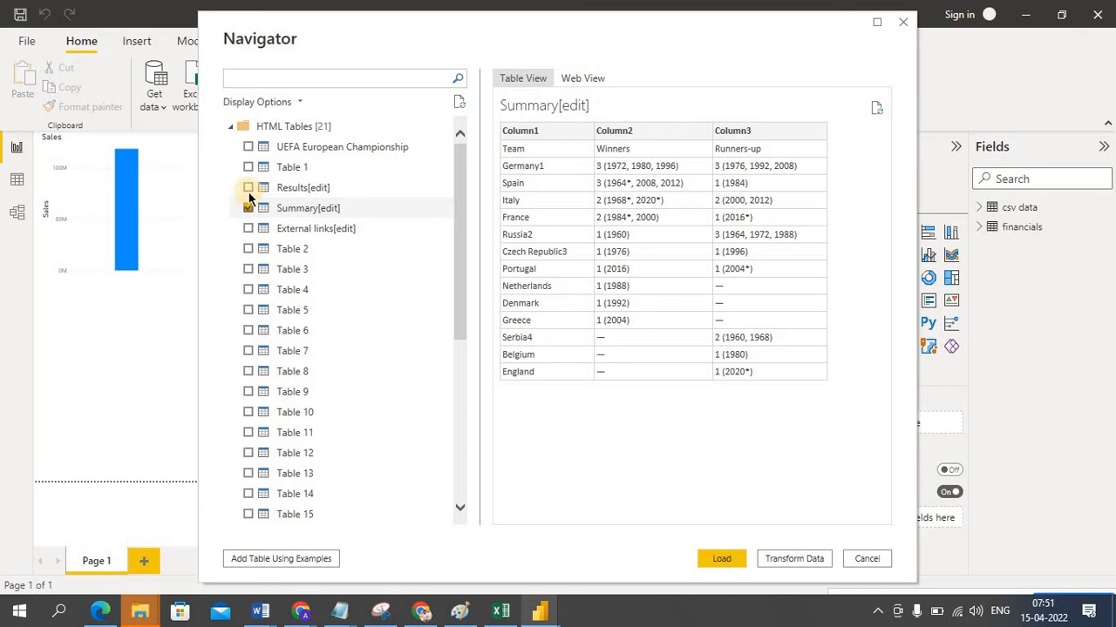
click(249, 190)
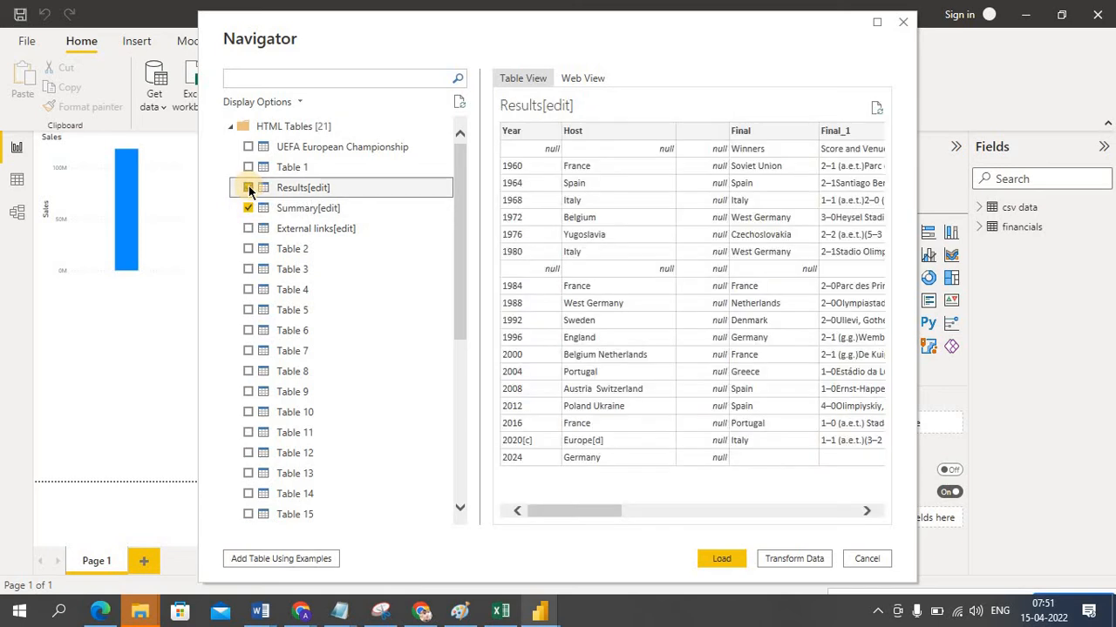
click(248, 189)
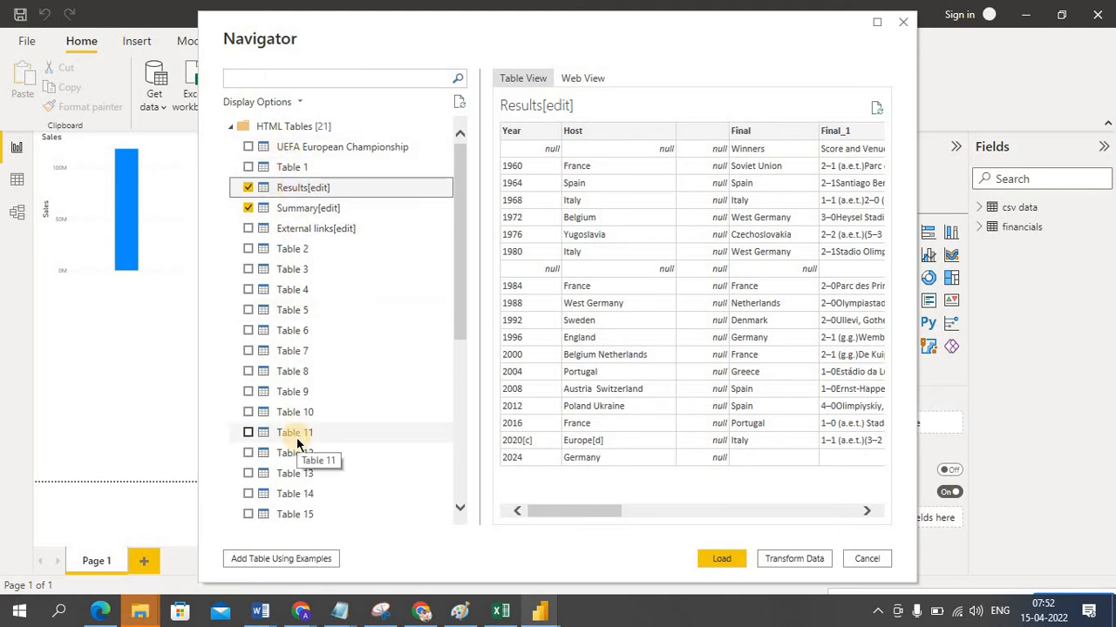
click(721, 560)
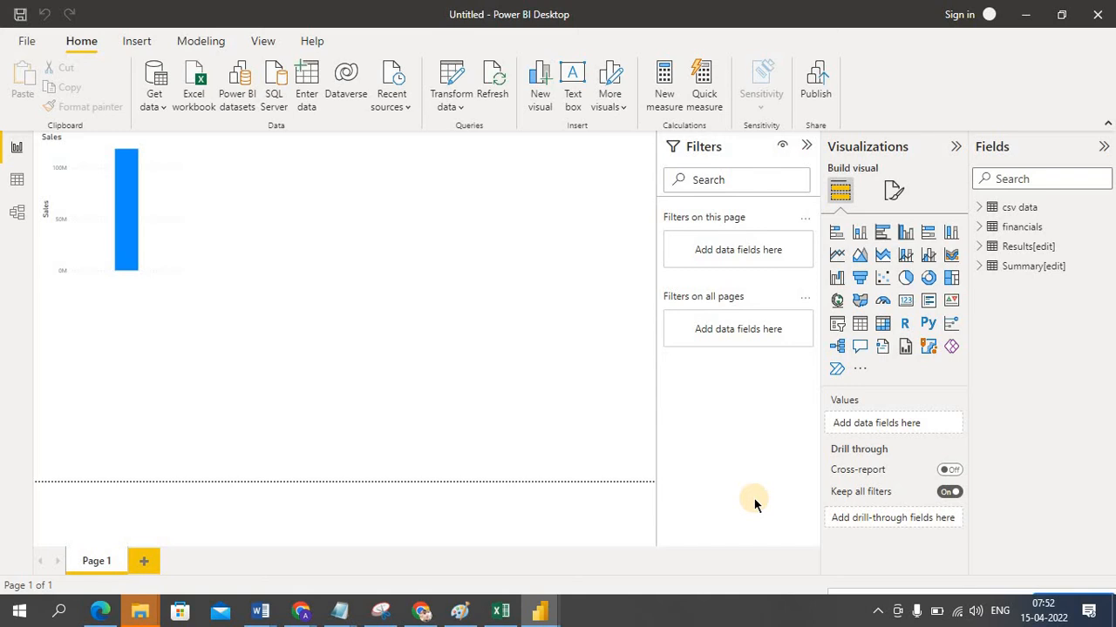
Step: Examine the fields of the imported Results[edit] and Summary[edit] tables in the report view
click(980, 247)
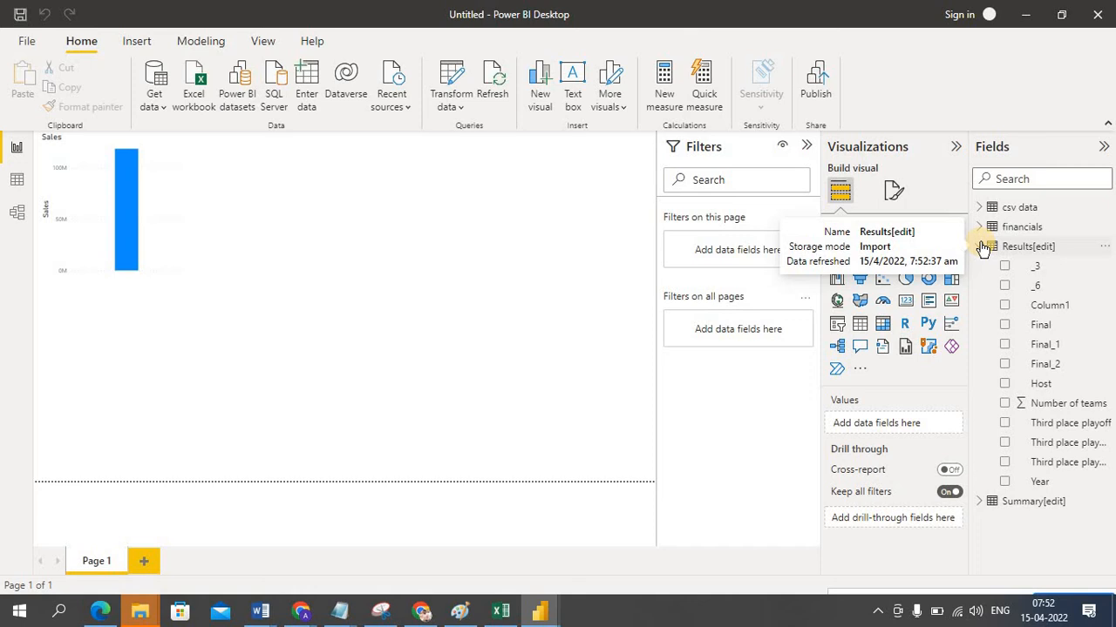
click(980, 246)
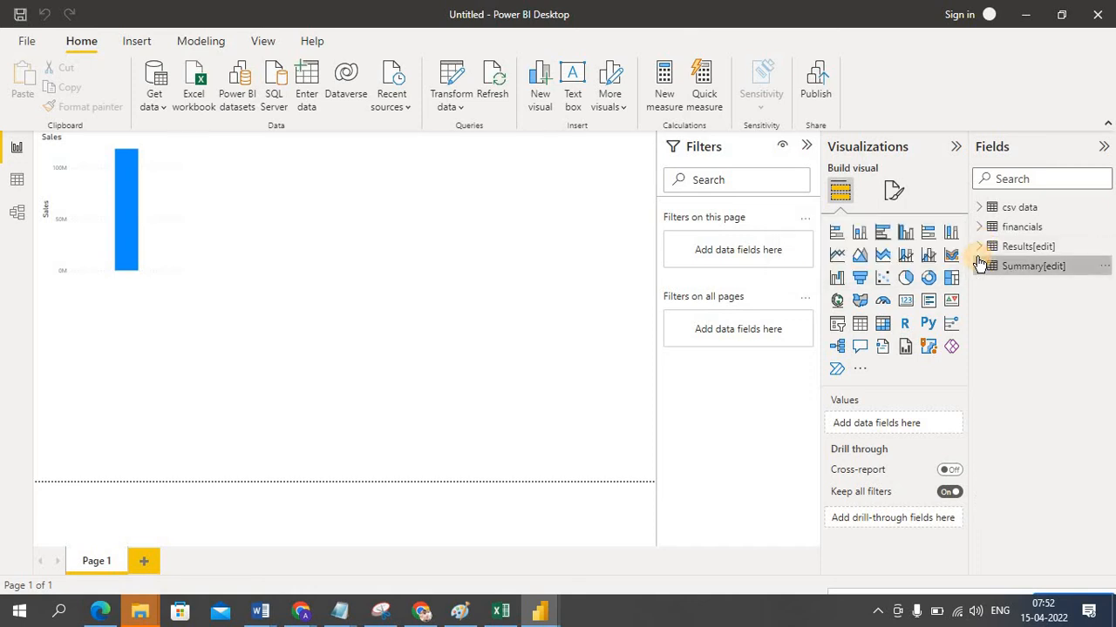
click(980, 265)
click(979, 266)
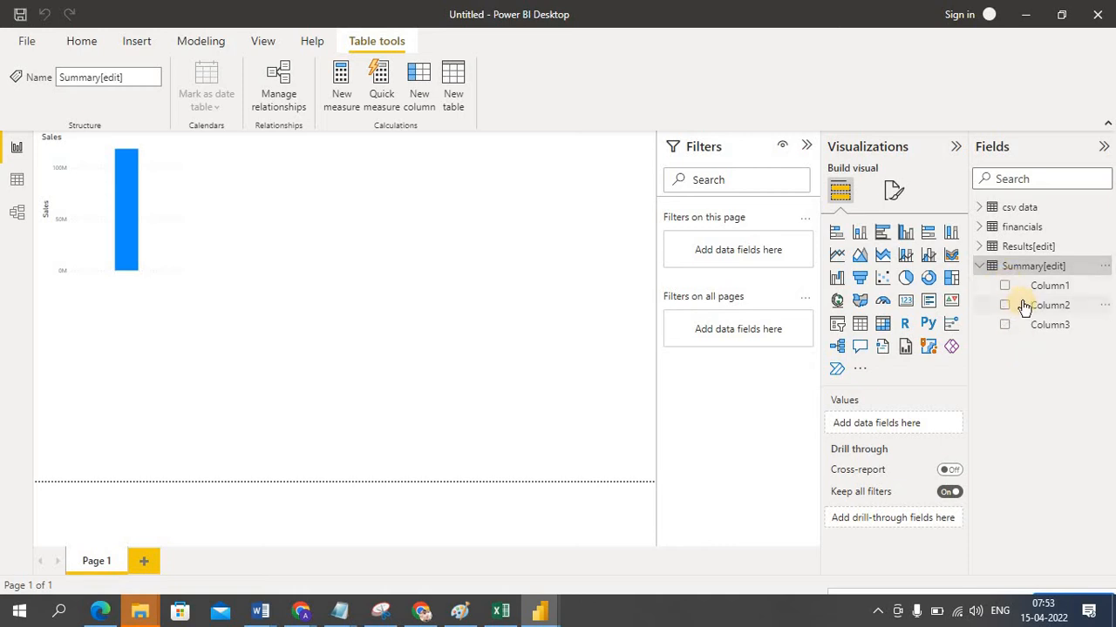
click(979, 265)
click(978, 246)
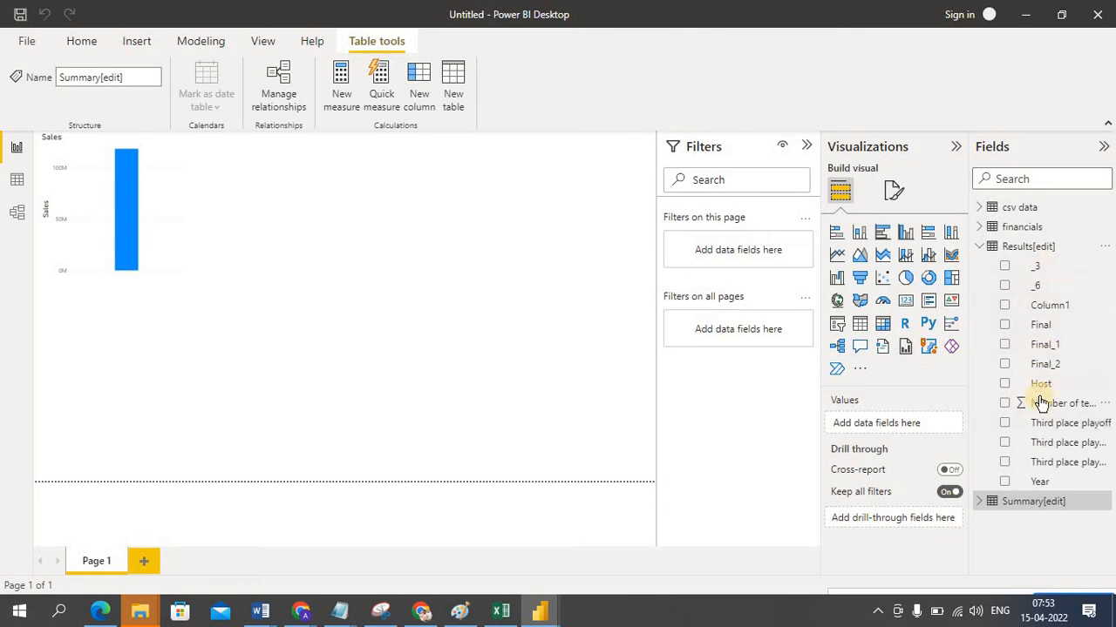
click(979, 249)
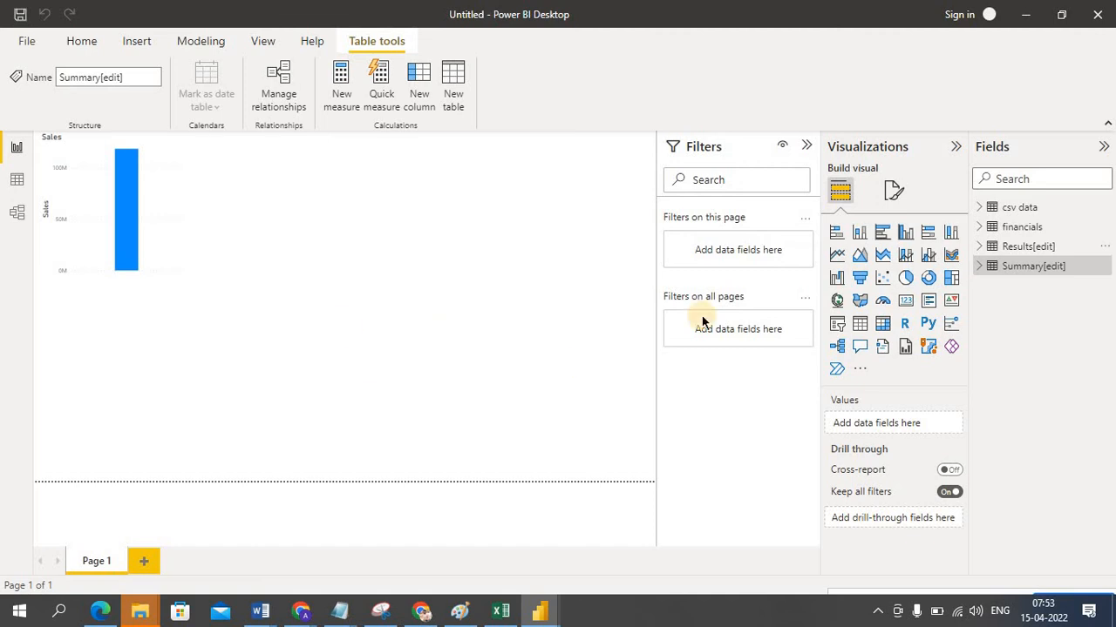
click(982, 249)
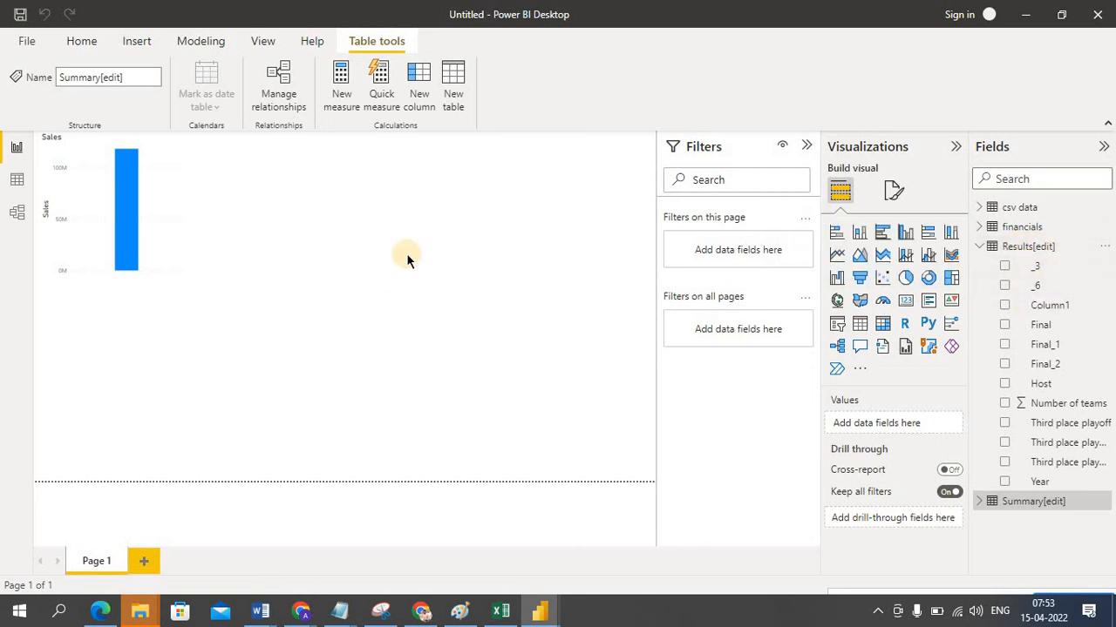
Step: Inspect the rows and columns of the Results[edit] and Summary[edit] tables in Data view, and return to the report view
click(17, 182)
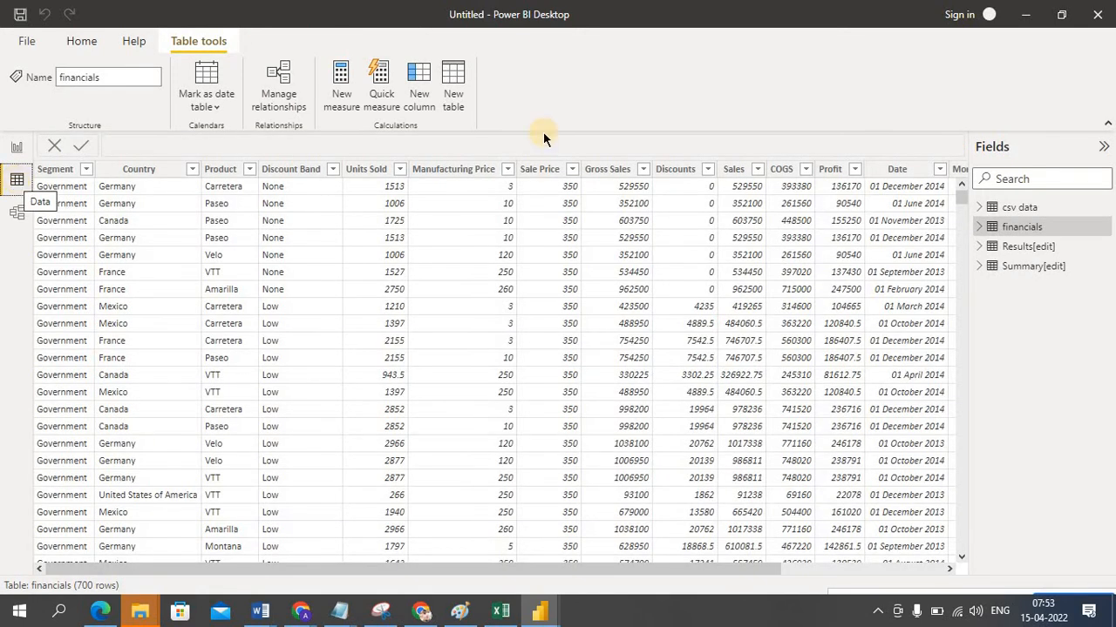
click(1021, 251)
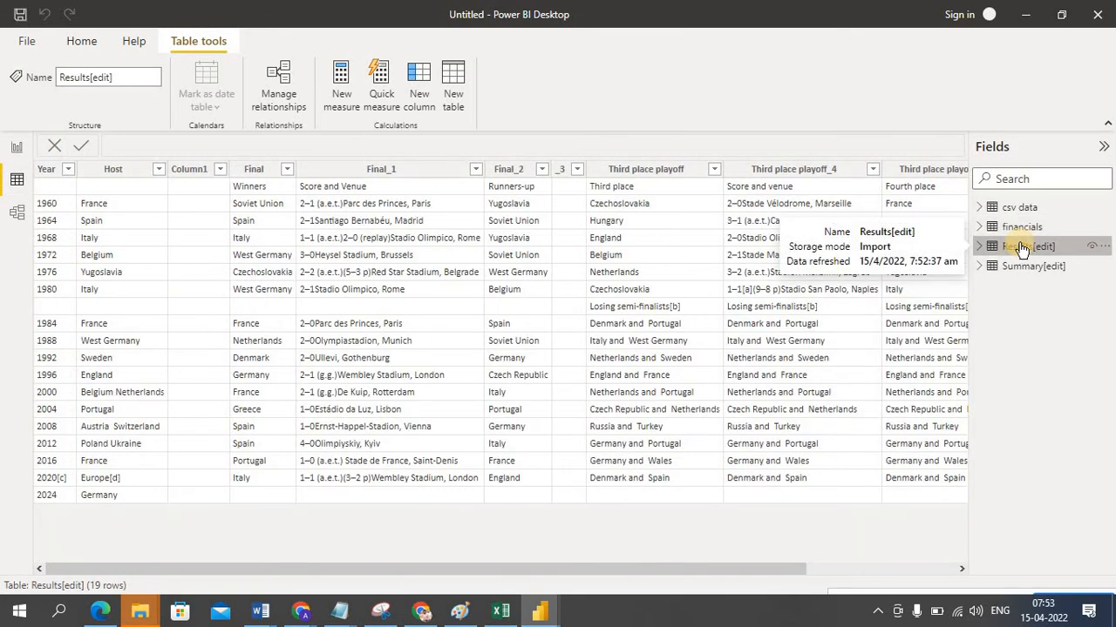
mouse_move(261, 589)
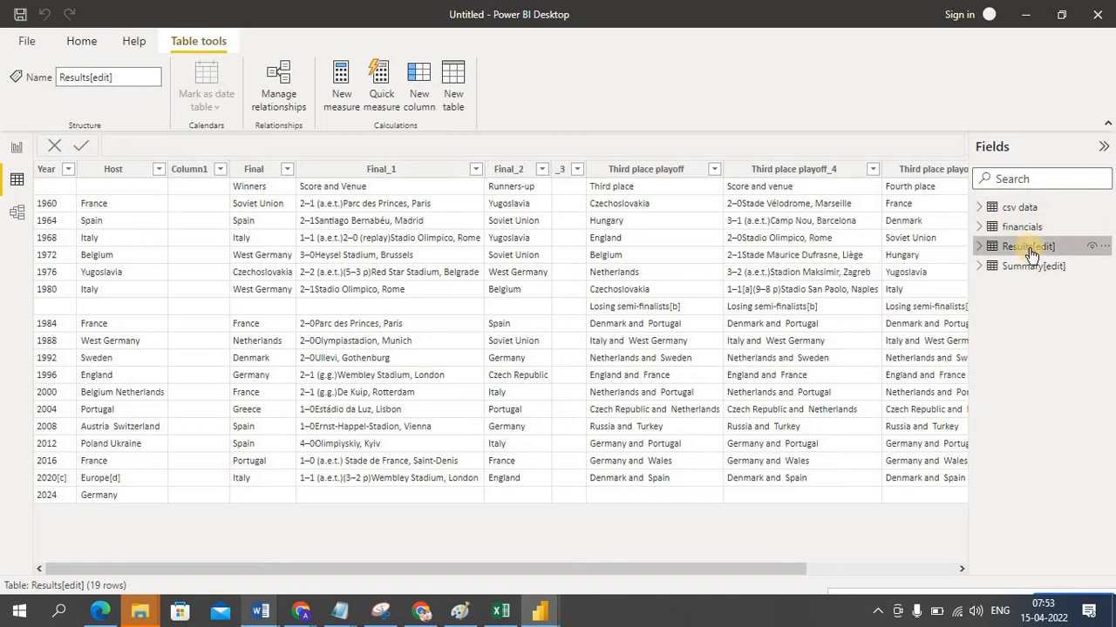
click(980, 249)
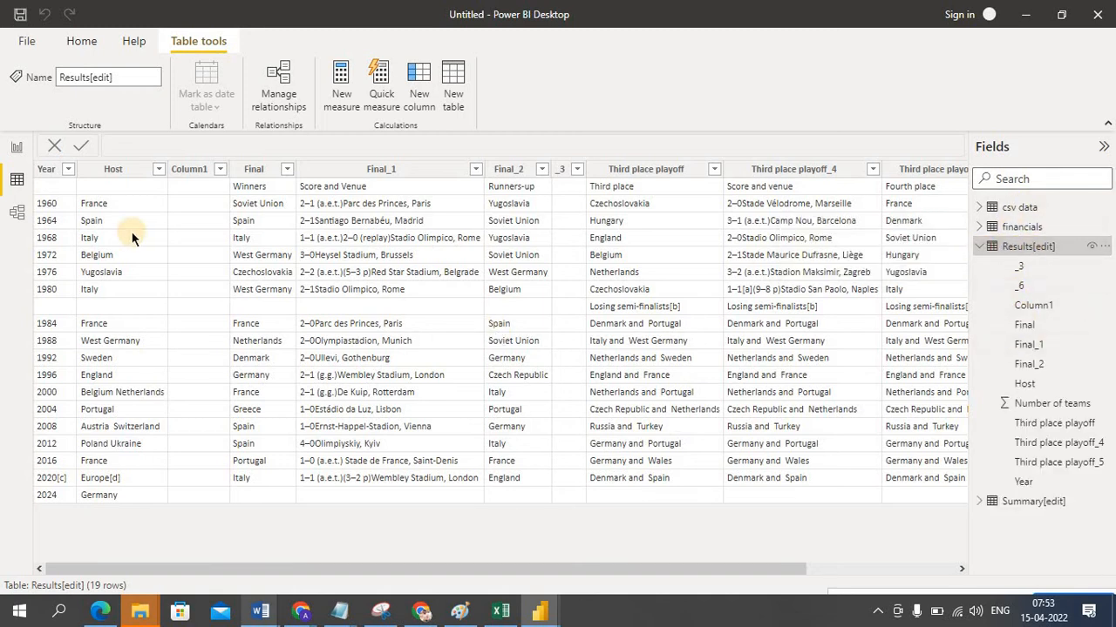
click(45, 171)
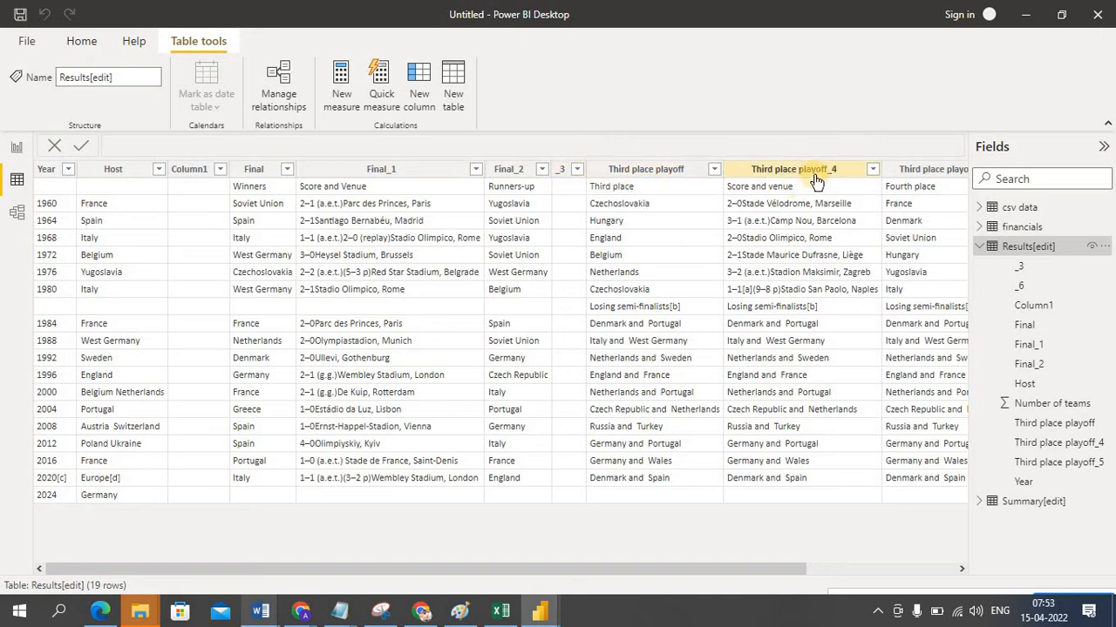
click(981, 250)
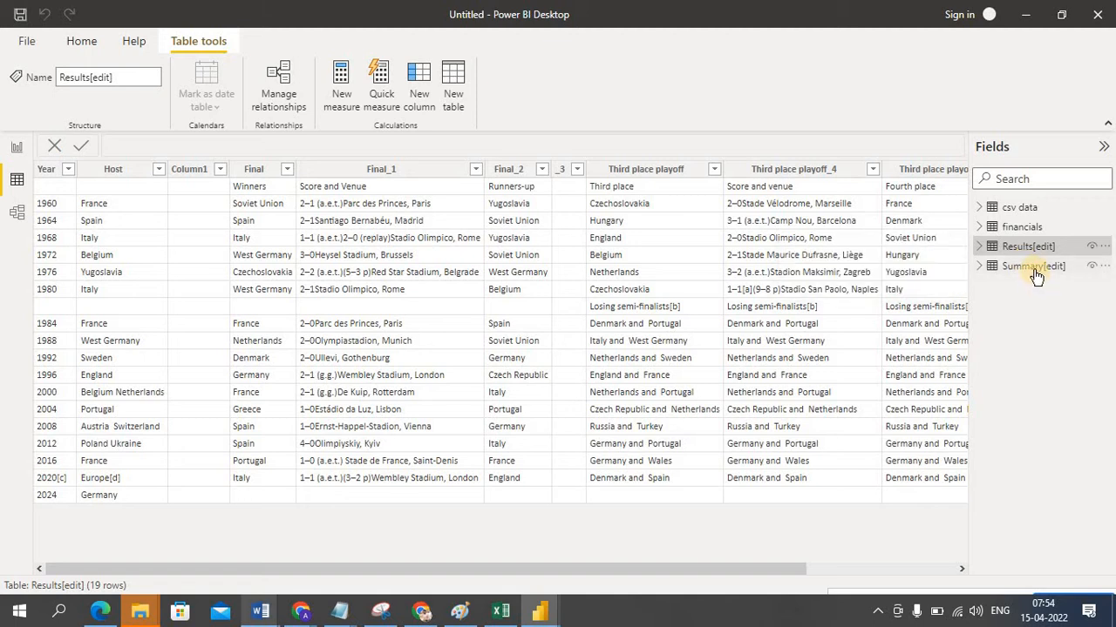
click(1033, 268)
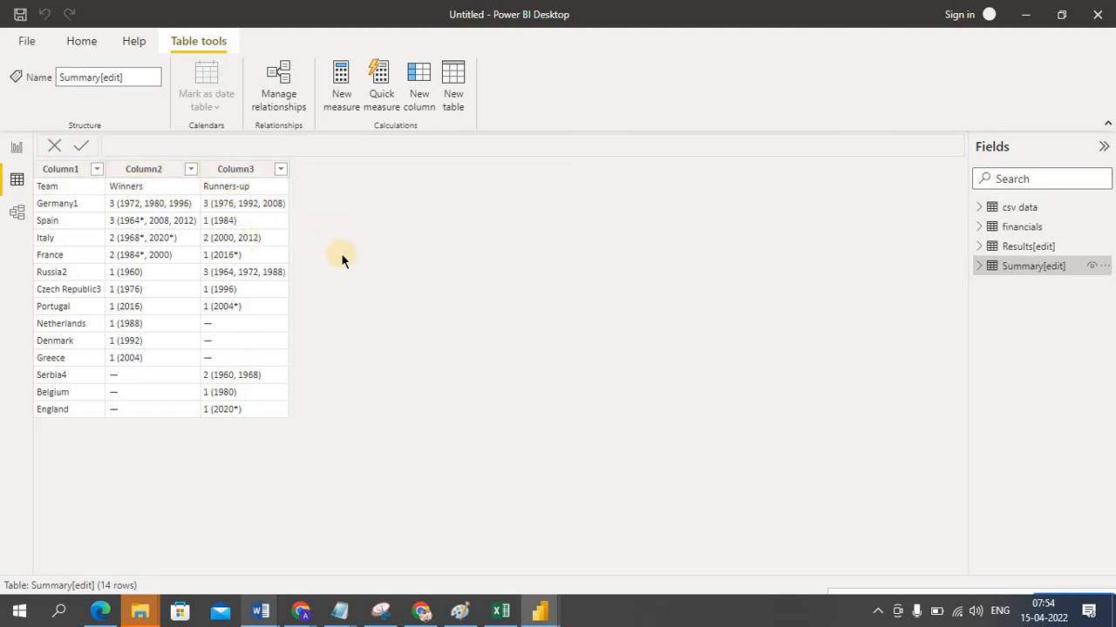
click(17, 152)
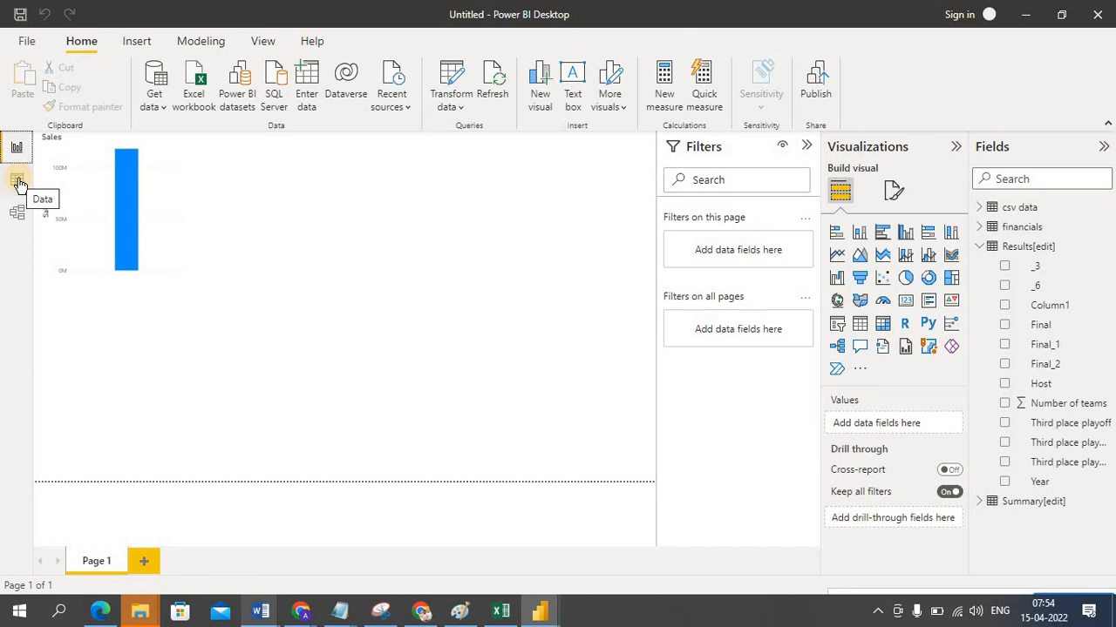
Step: In Model view, collapse Properties and rearrange csv data beside financials, Summary[edit] beside csv data and Results[edit] below them, and return to the report view
click(17, 183)
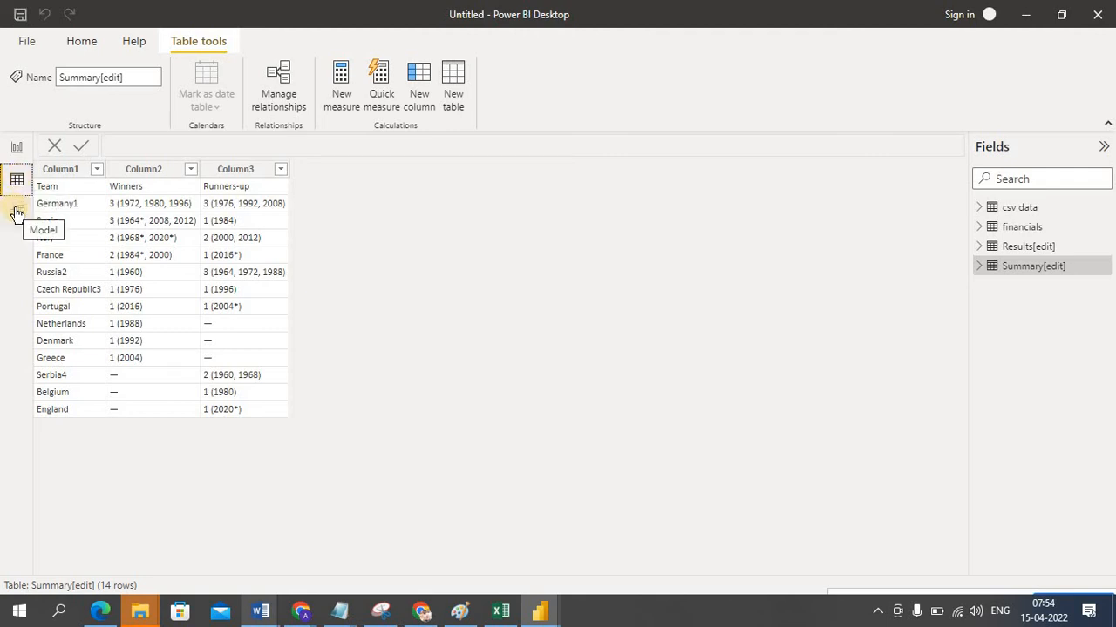
click(15, 213)
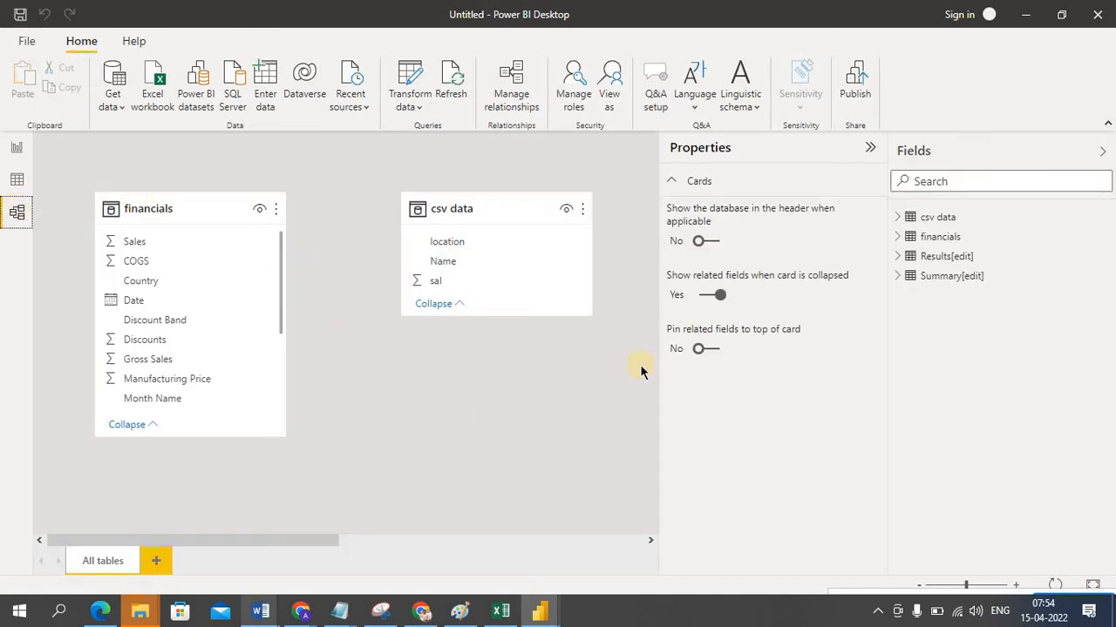
click(870, 148)
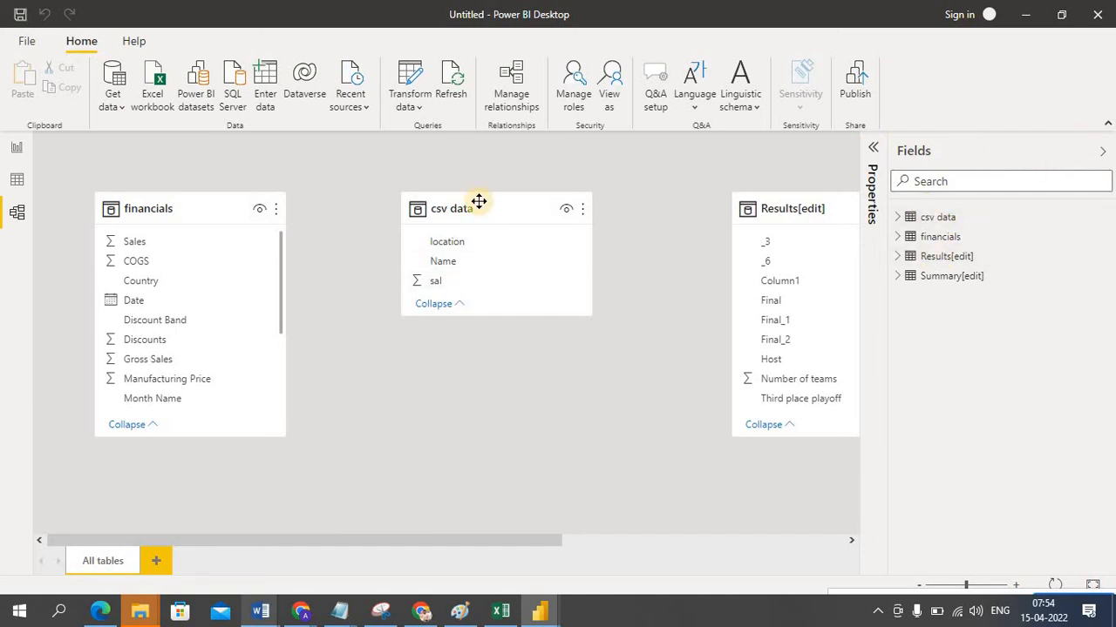
drag(478, 203, 398, 154)
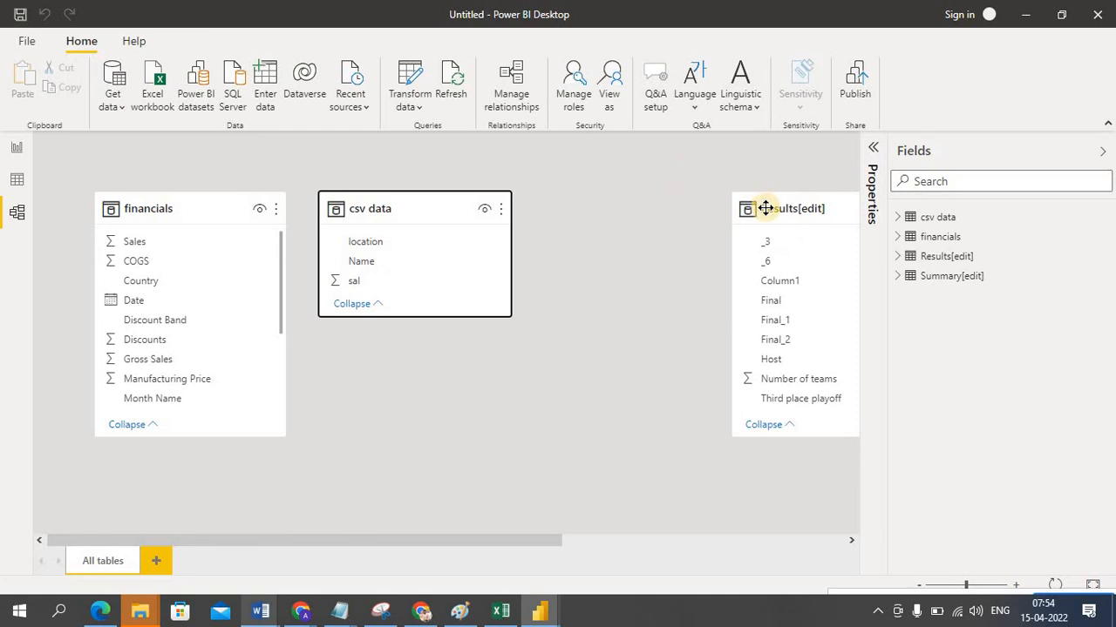
drag(765, 211, 446, 366)
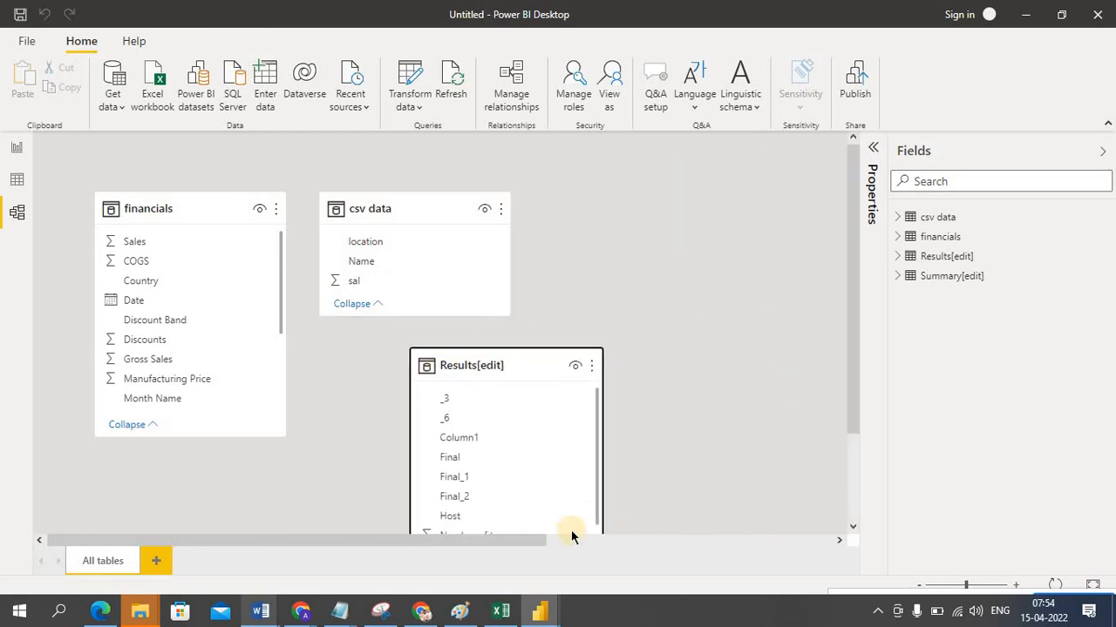
drag(524, 541, 866, 453)
drag(693, 262, 655, 154)
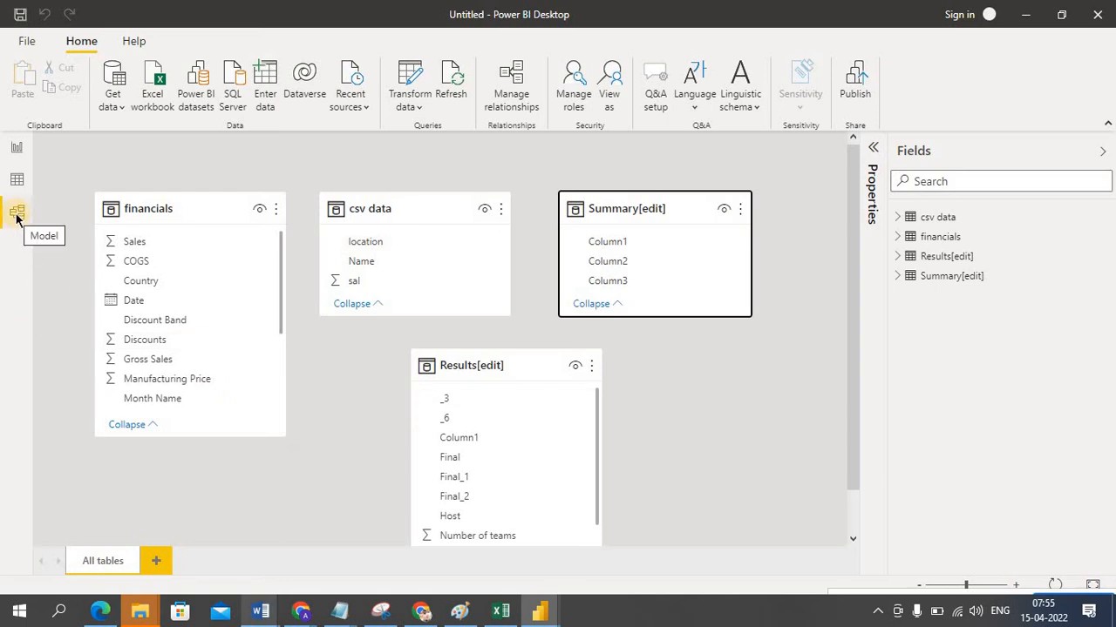
click(147, 200)
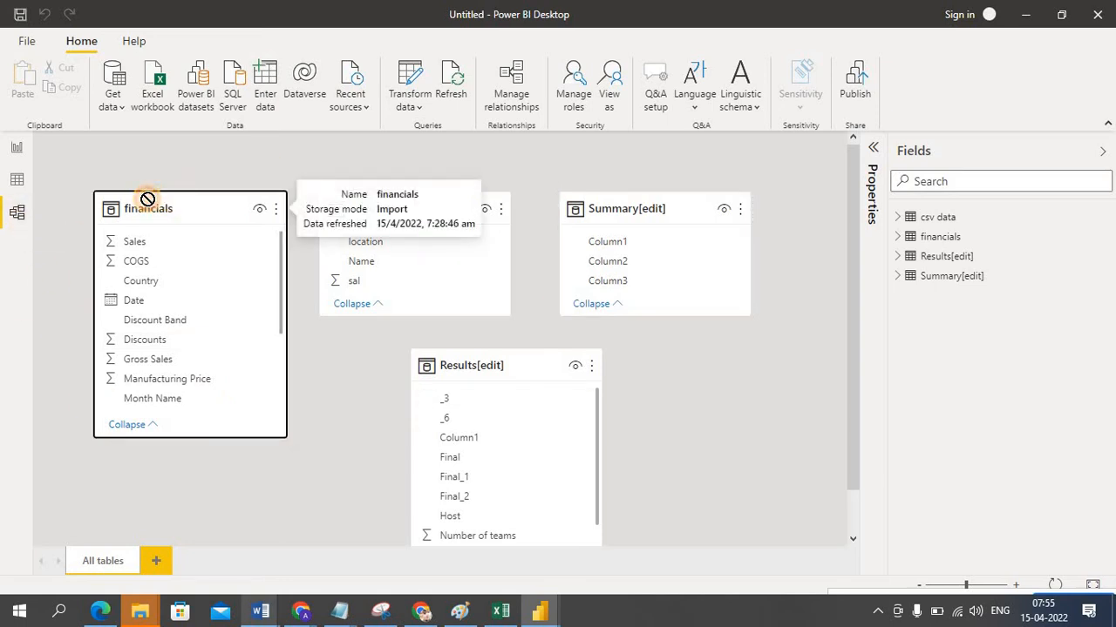
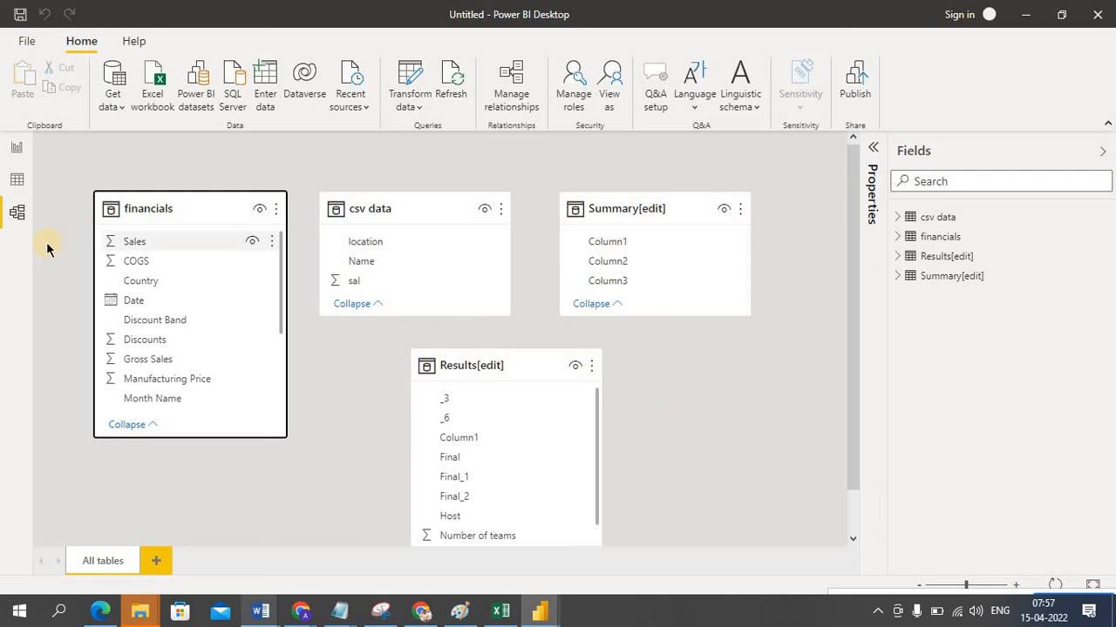
click(20, 150)
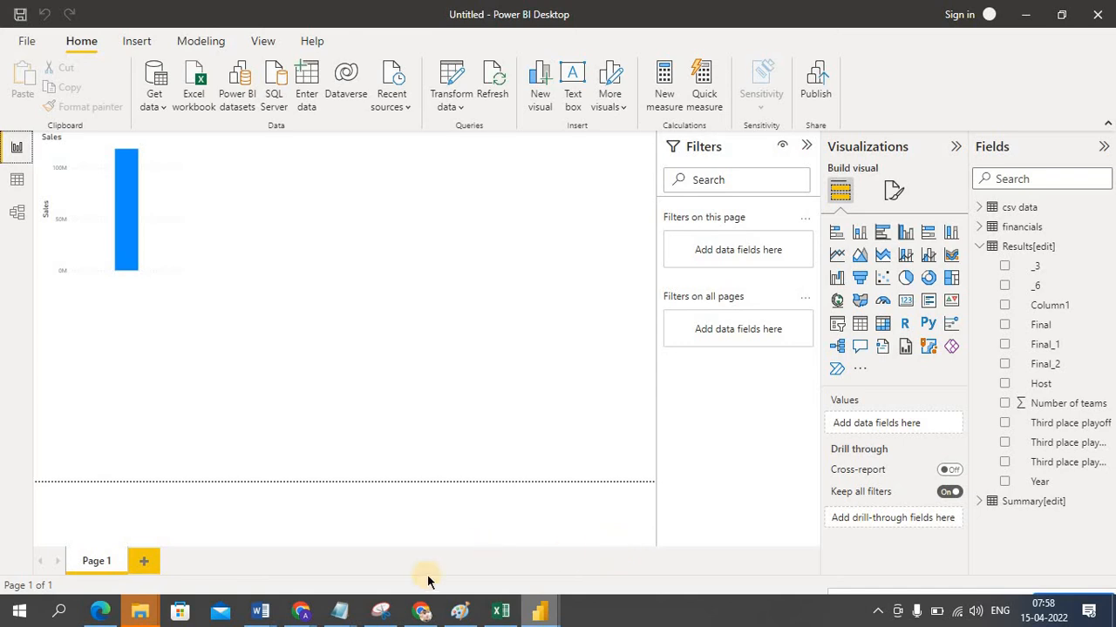
click(421, 612)
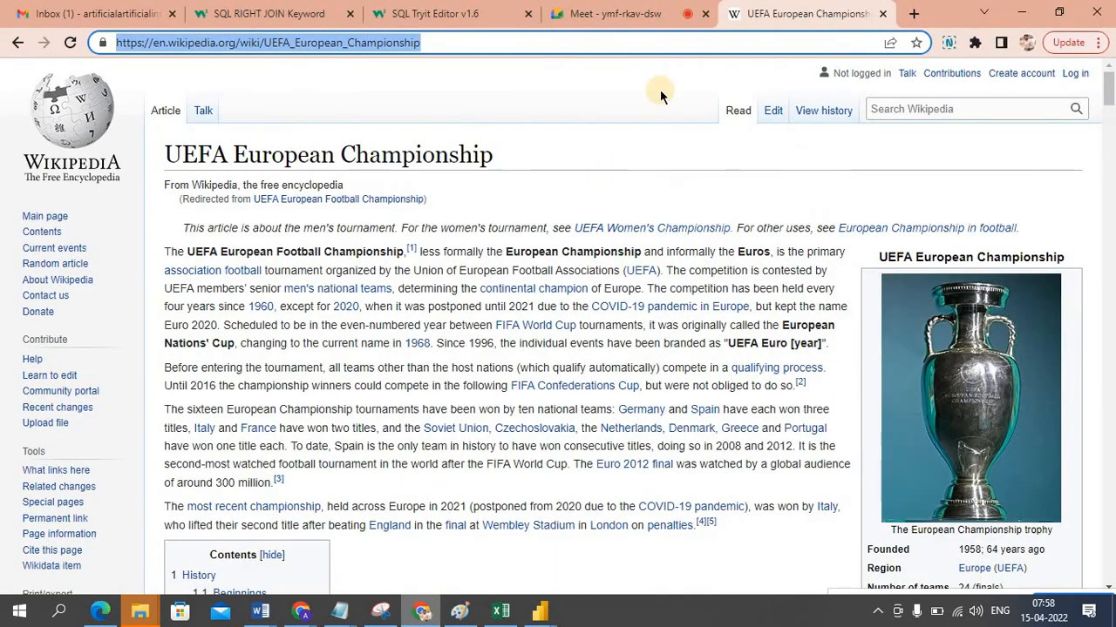
click(624, 14)
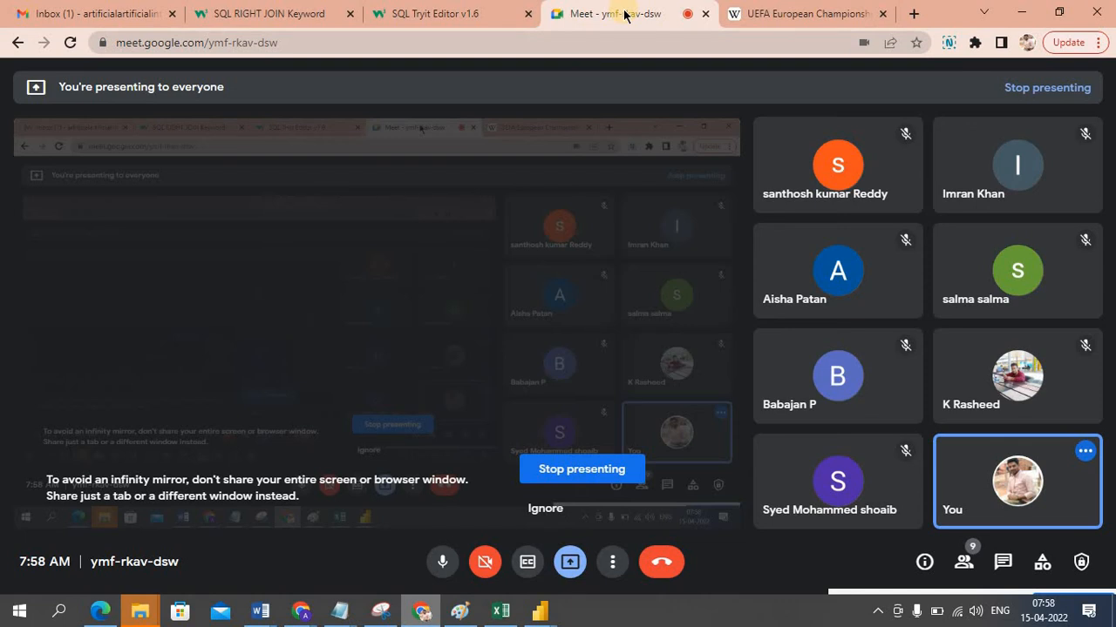
mouse_move(540, 610)
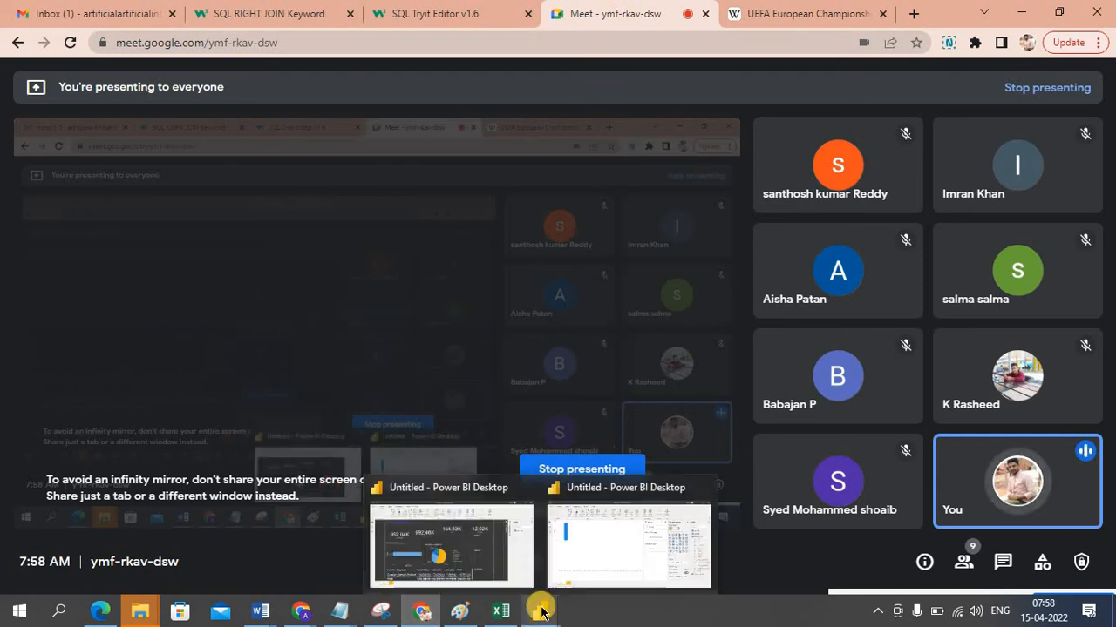
click(627, 545)
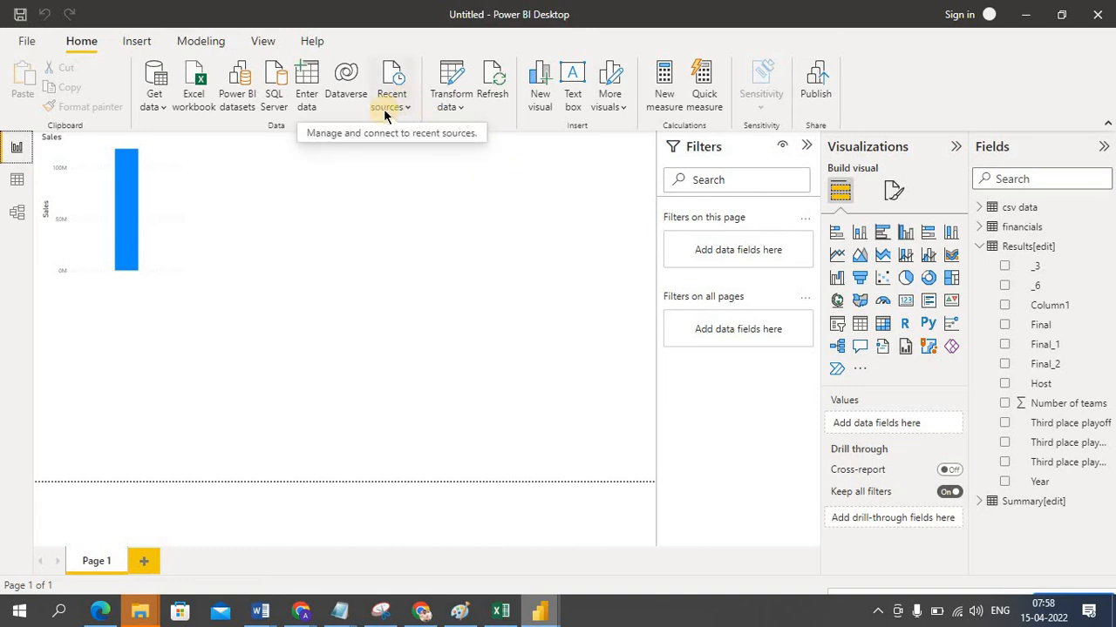
click(164, 108)
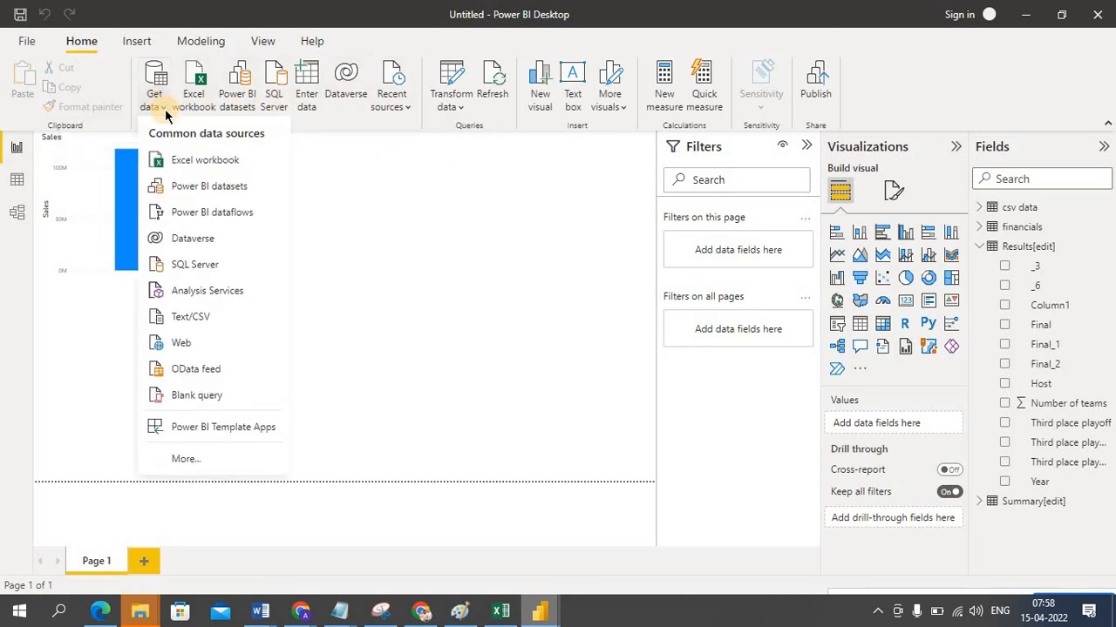
click(366, 219)
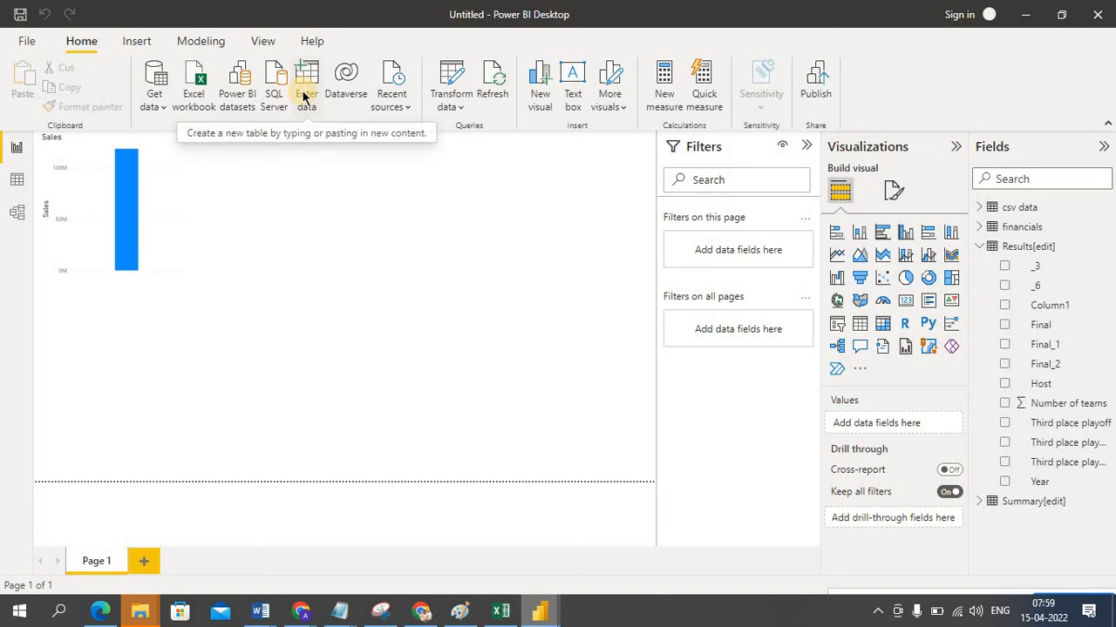
Step: Start a manually entered table with a month column containing Jan, Feb and Mar
click(303, 99)
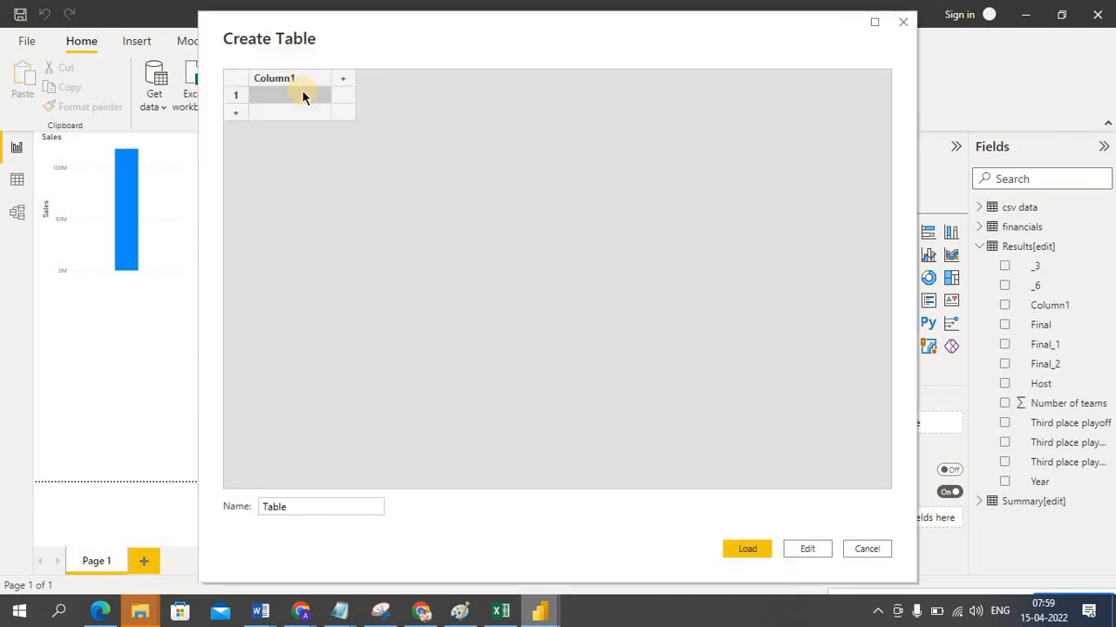
double_click(289, 78)
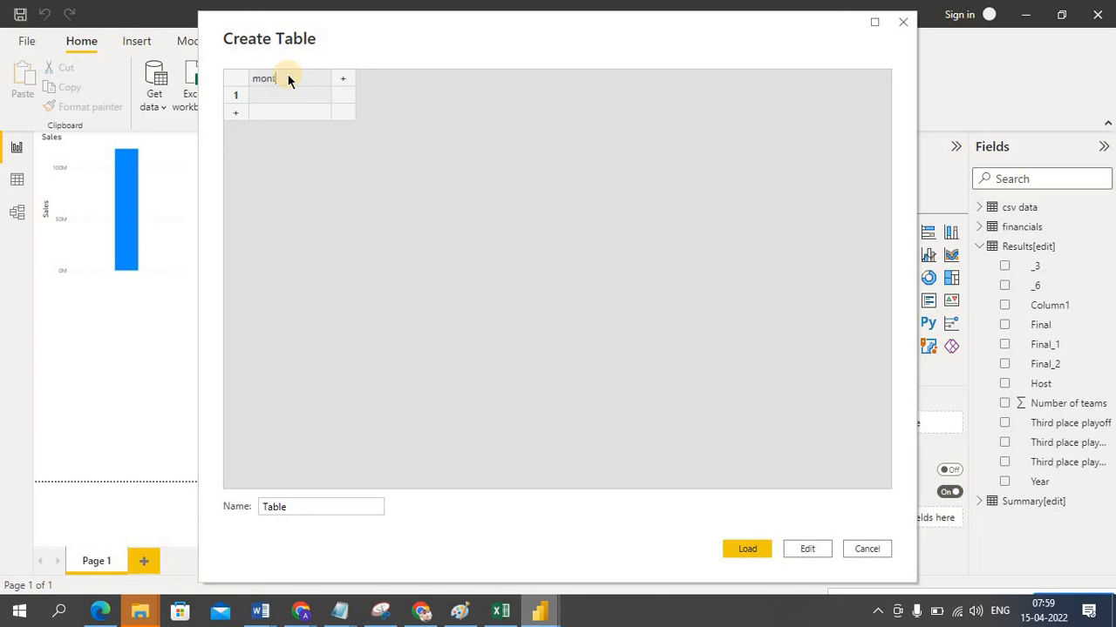
click(270, 98)
click(265, 109)
text(Feb)
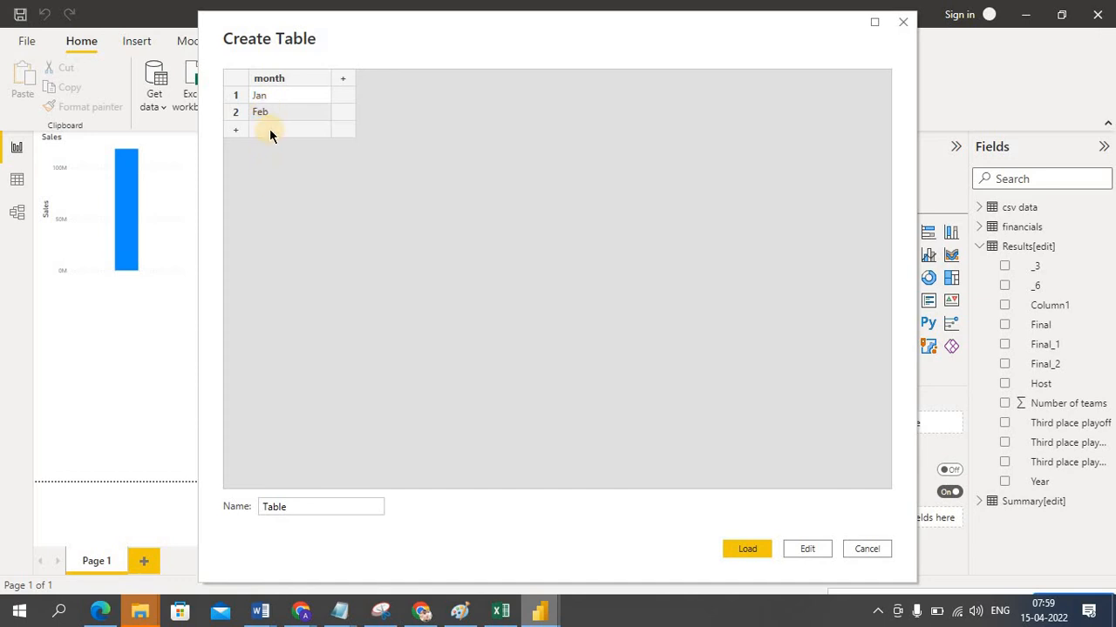
click(270, 129)
text(Mar)
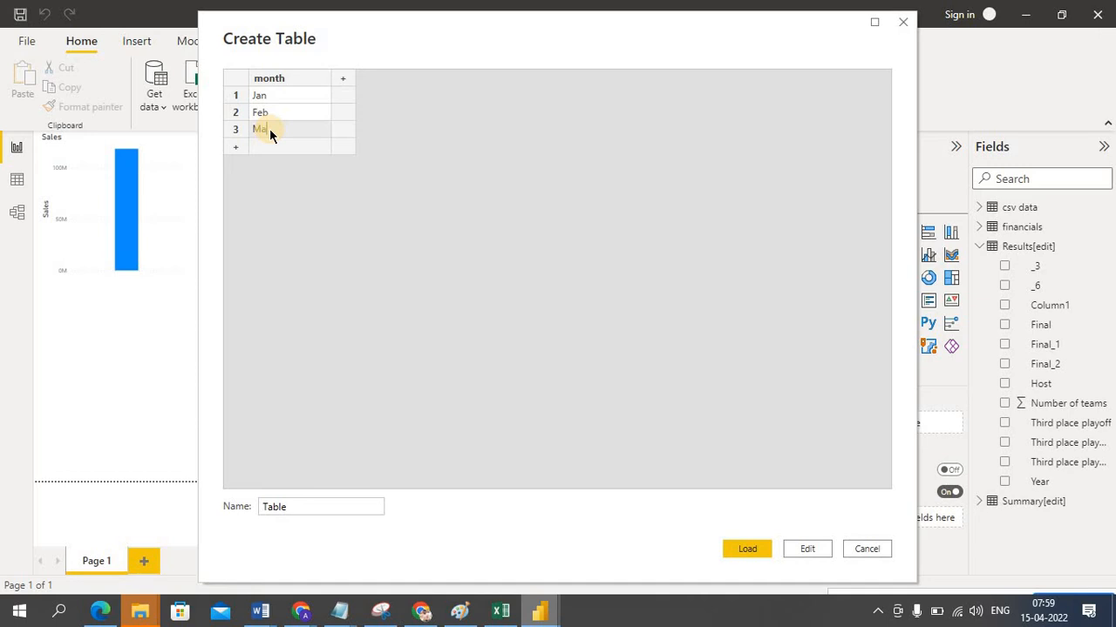
Step: Add a second column named sales with the values 100, 200 and 150
click(342, 80)
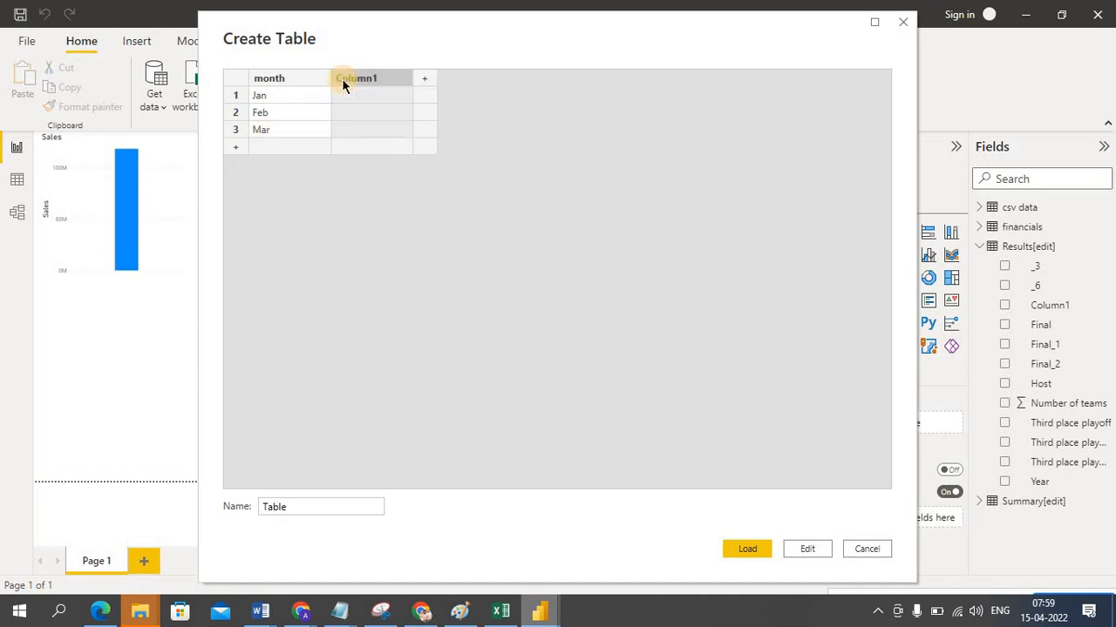
double_click(351, 80)
click(346, 96)
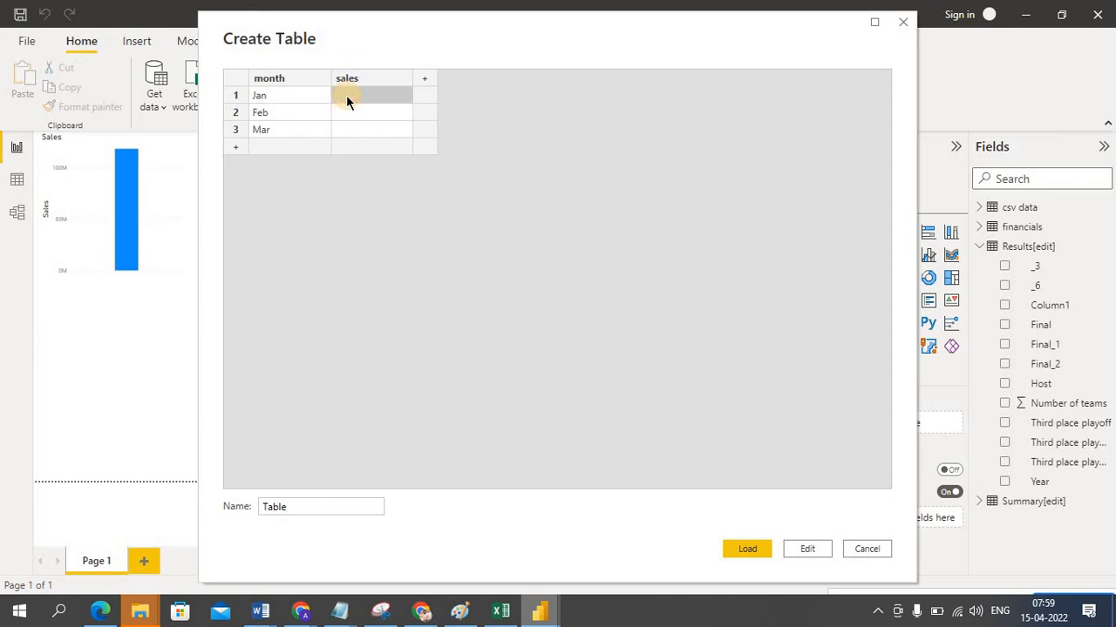
text(100)
key(Return)
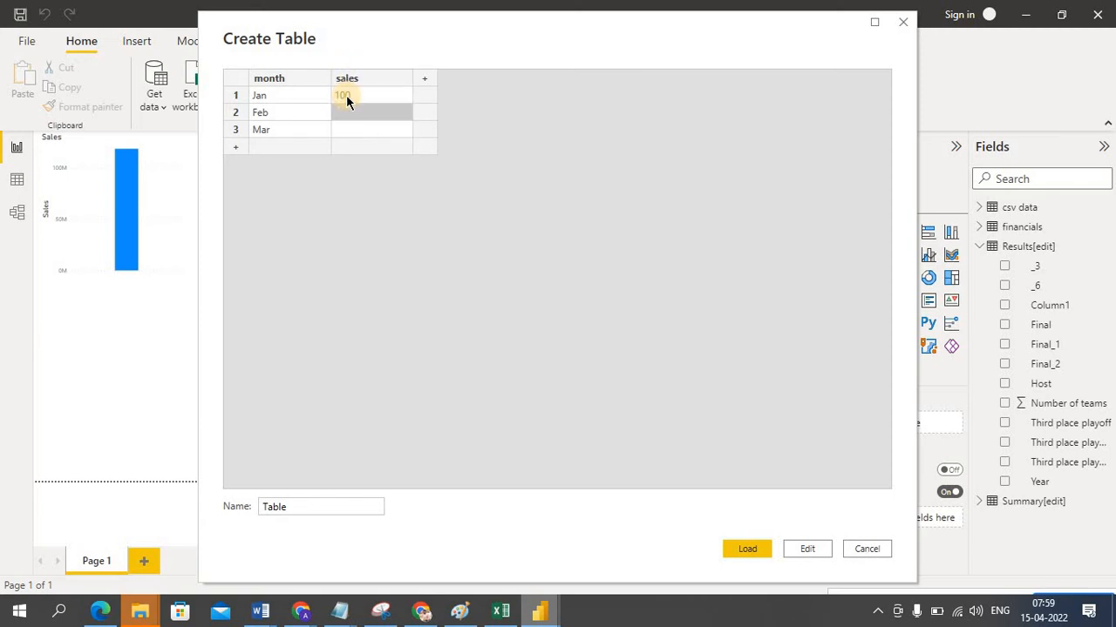
text(200)
key(Return)
text(150)
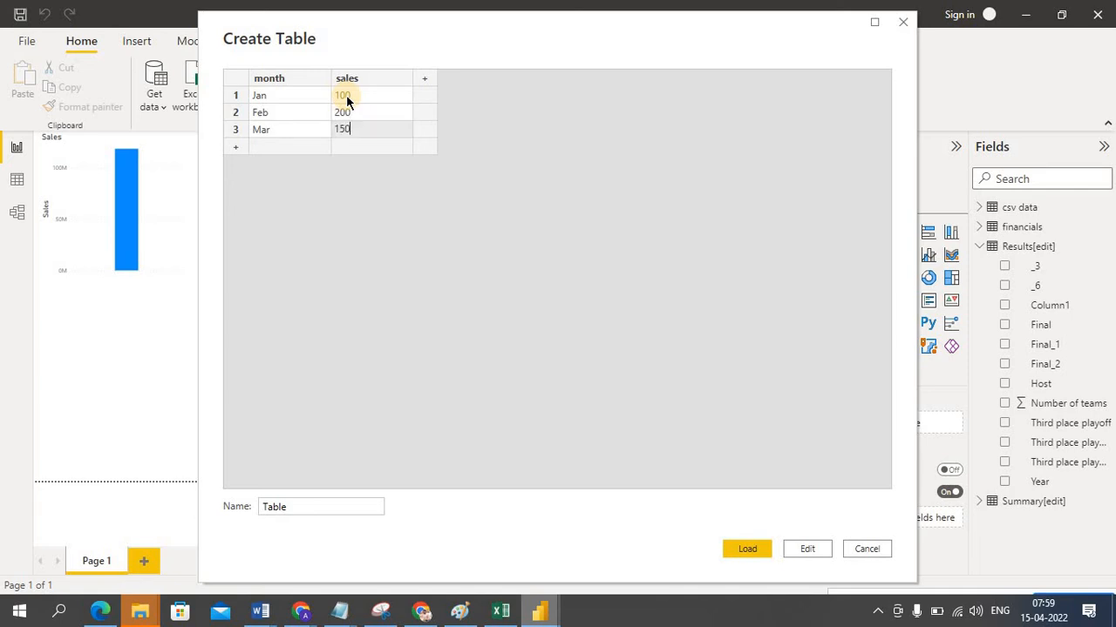
click(456, 164)
Step: Rename the sales column to rep and replace its values with first month, 2nd month and 3rd month
double_click(361, 80)
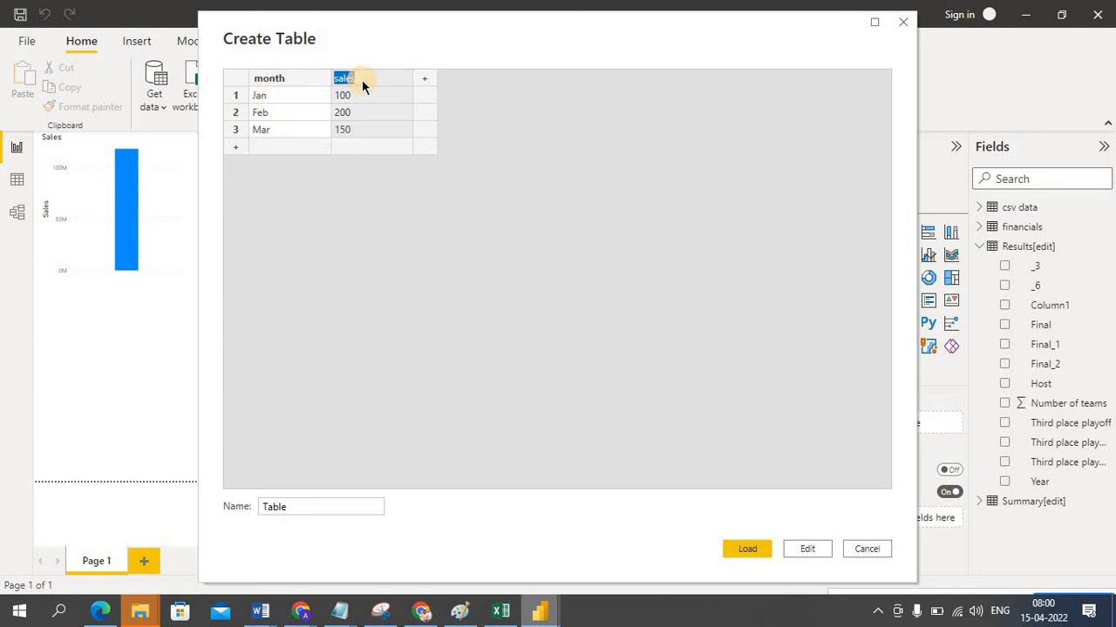
text(rep)
click(367, 96)
text(first month)
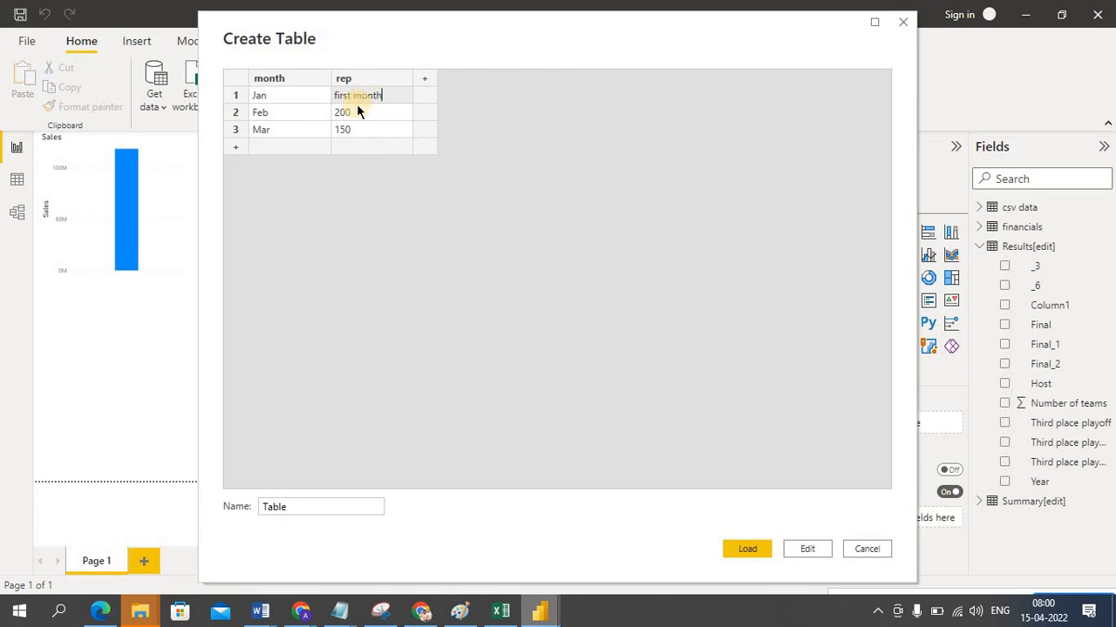
click(354, 114)
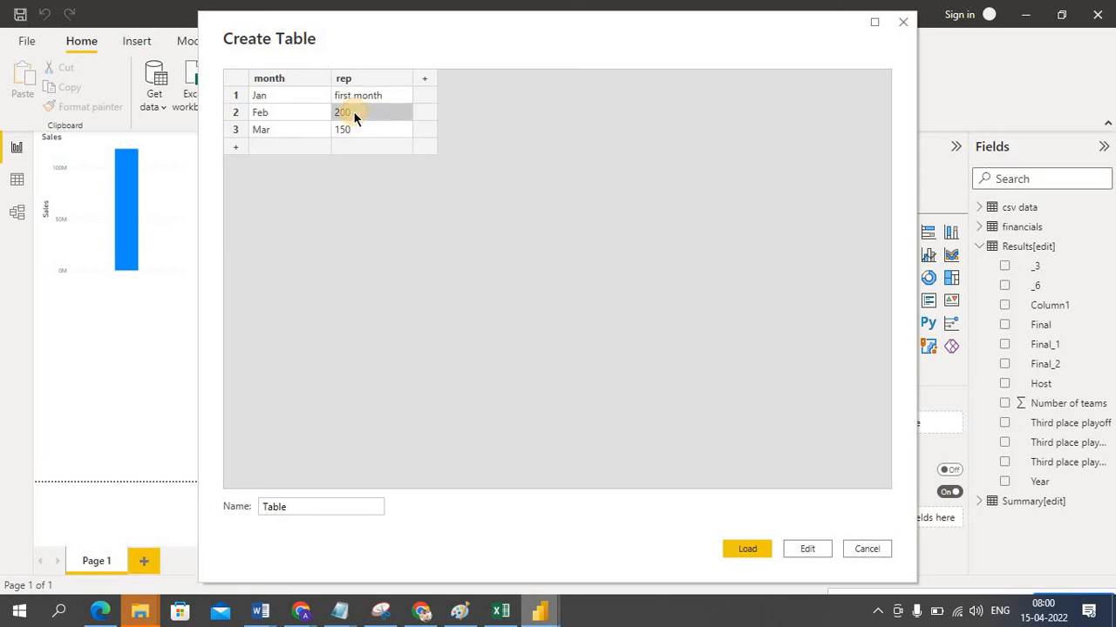
text(2nd month)
click(355, 129)
text(3)
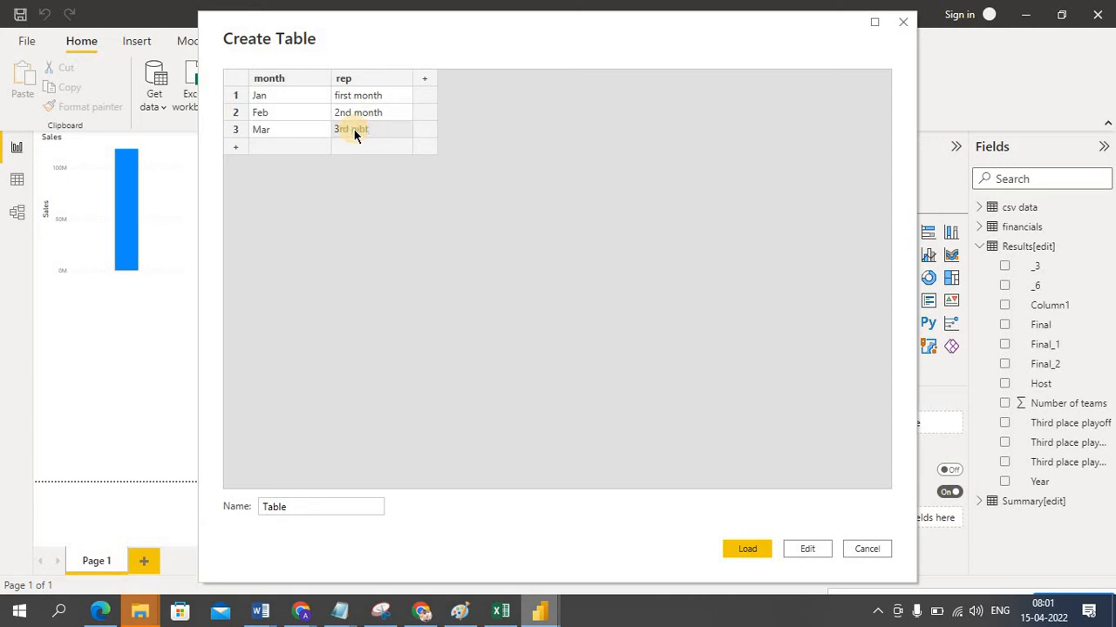
key(BackSpace)
key(BackSpace)
text(onth)
Step: Name the new table Month data and load it into the report
click(305, 506)
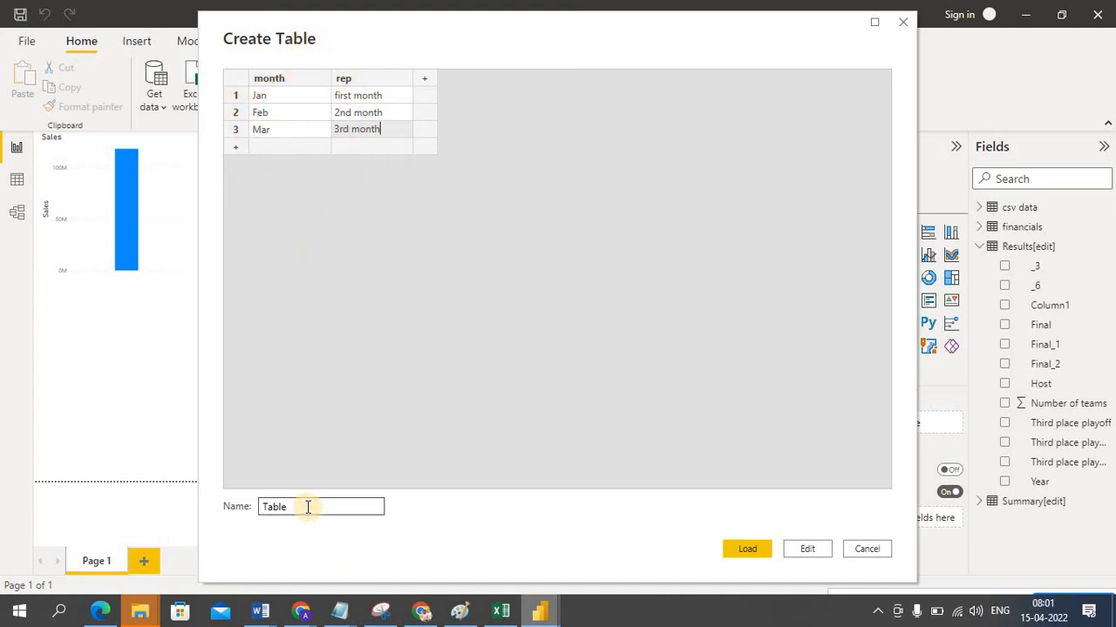
double_click(309, 509)
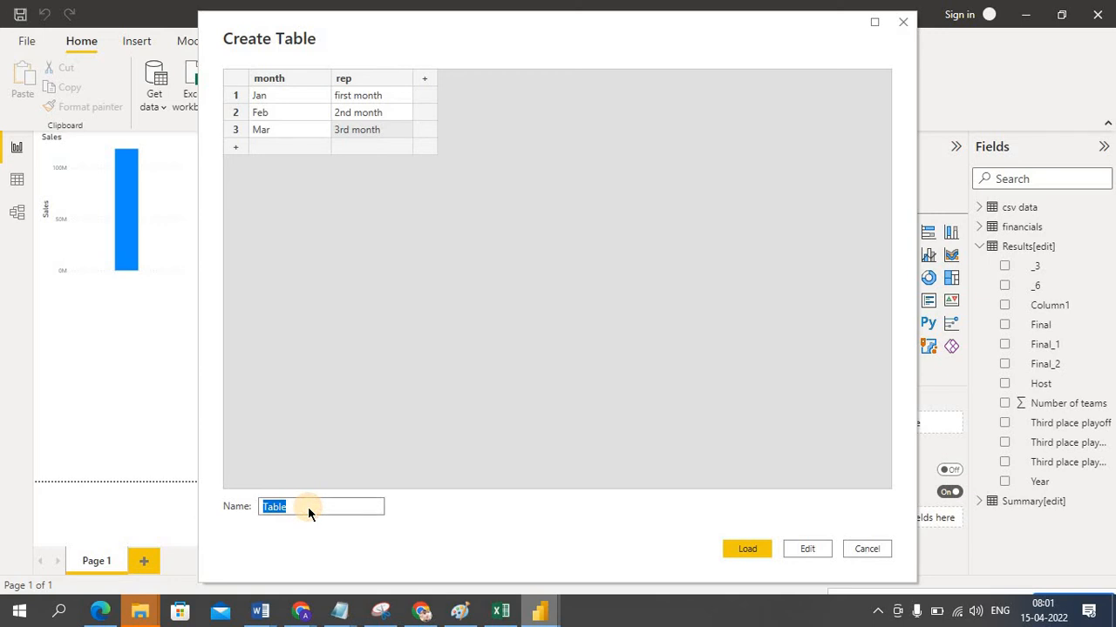
text(Month data)
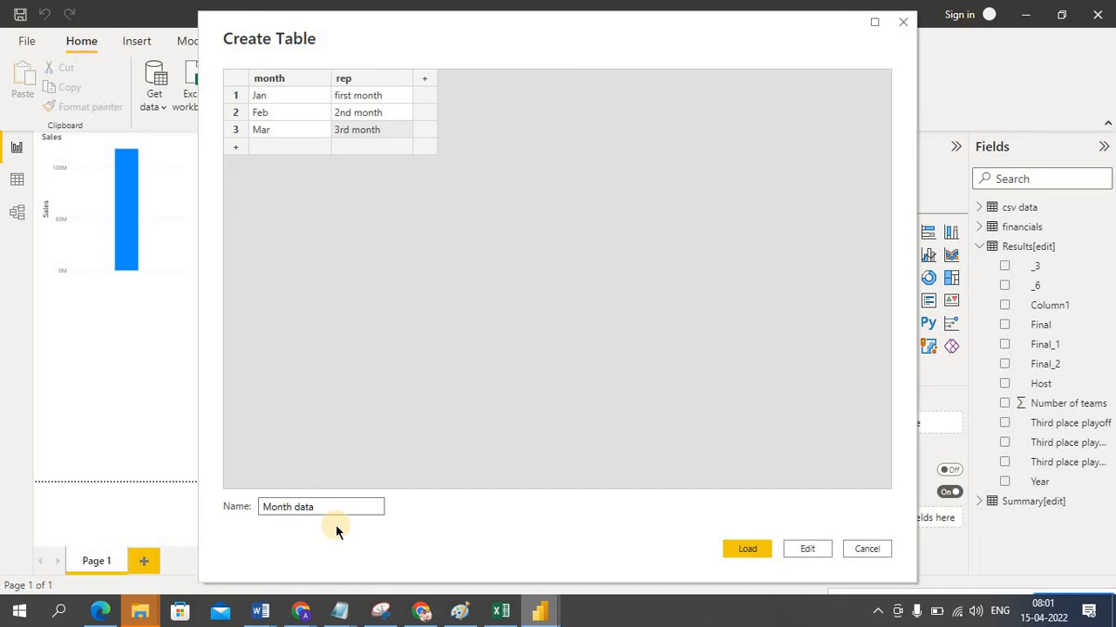
click(744, 546)
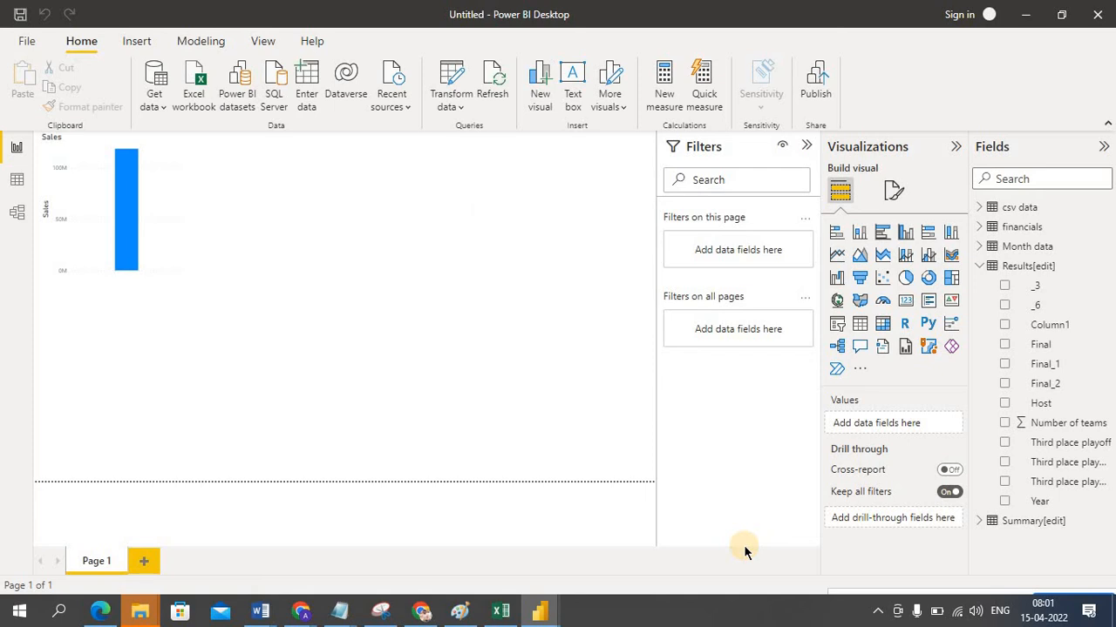
Step: Expand the Month data table to examine its fields, check the Data view, and return to the report view
click(982, 248)
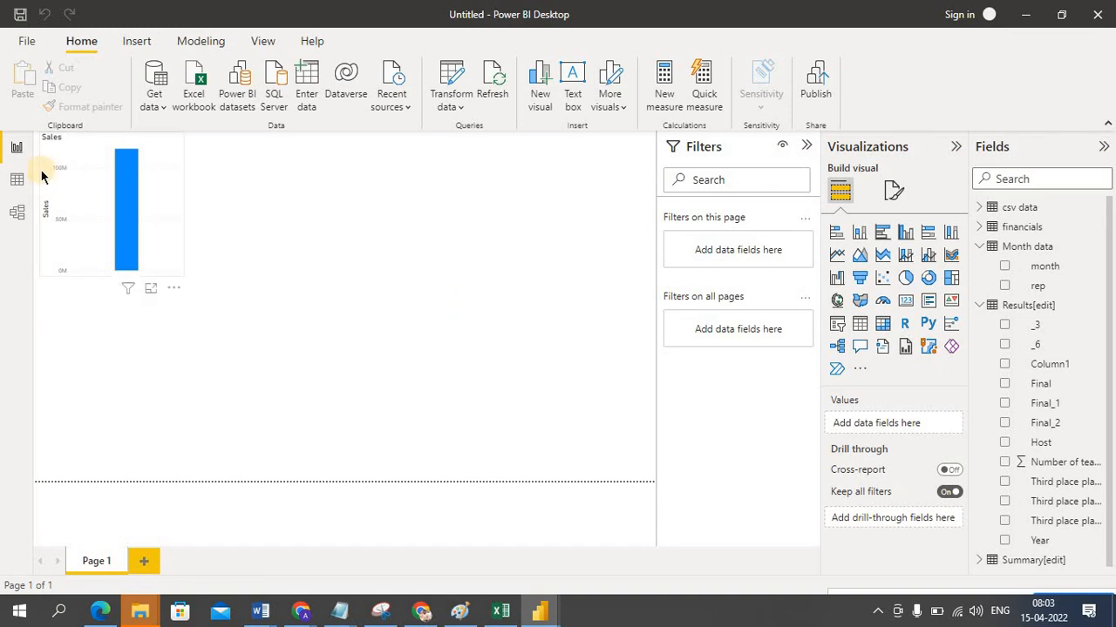
click(20, 151)
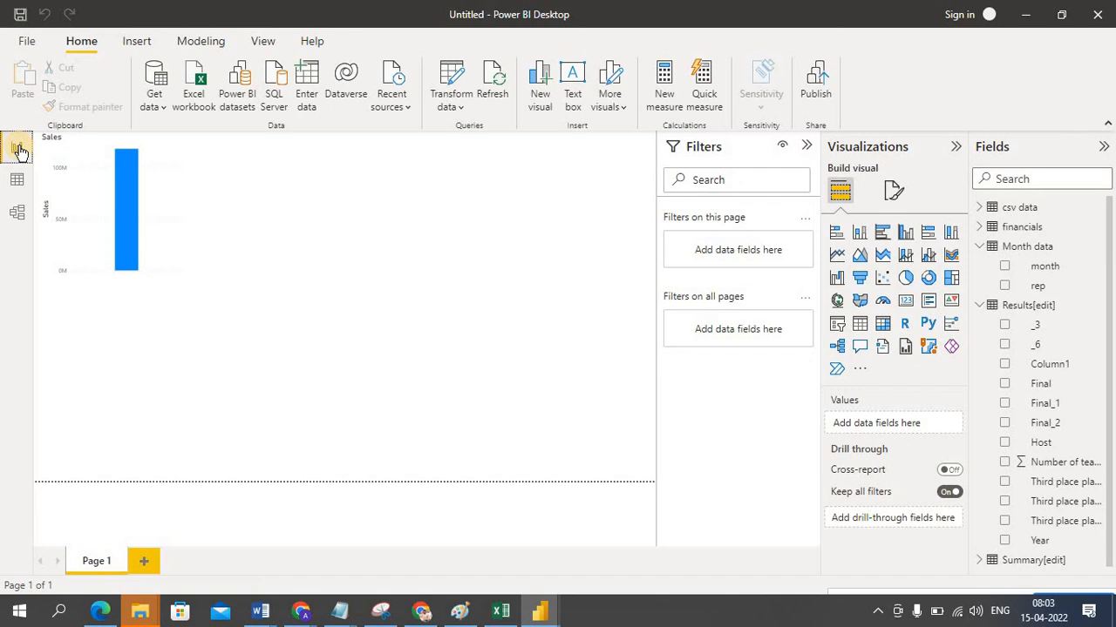
click(18, 180)
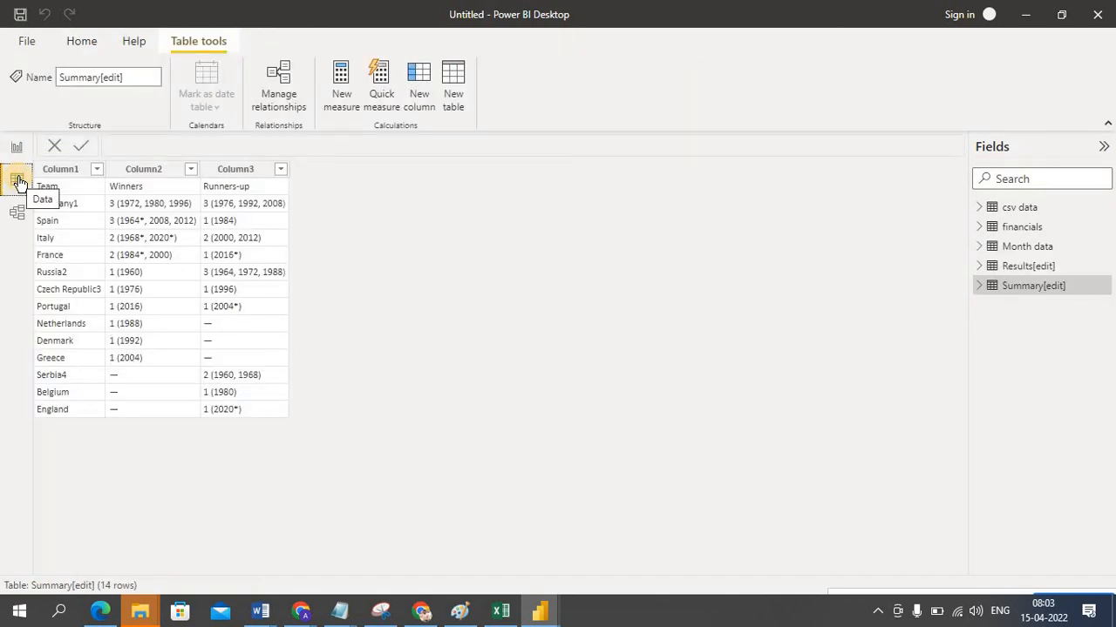
click(18, 145)
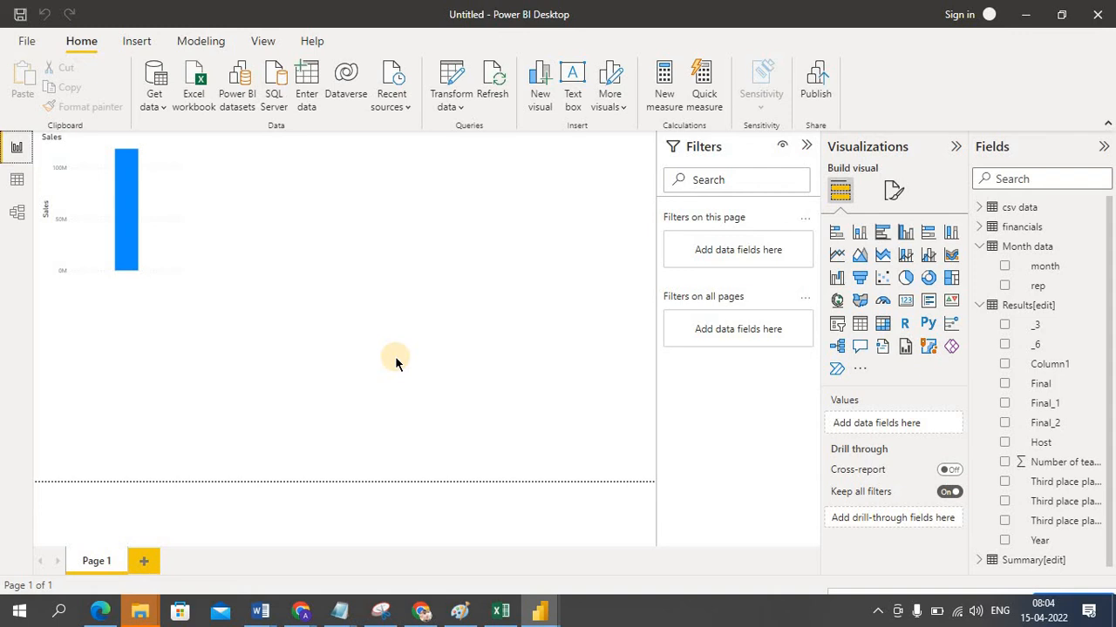
Step: Switch to Paint and start a new blank canvas, discarding the existing drawing without saving
click(461, 610)
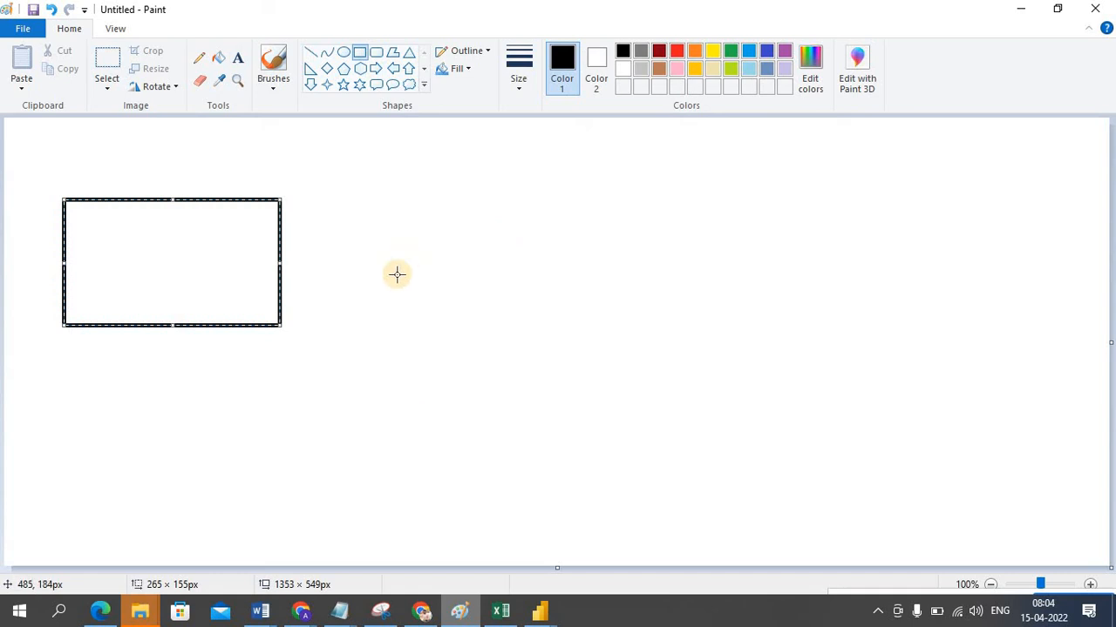
click(395, 274)
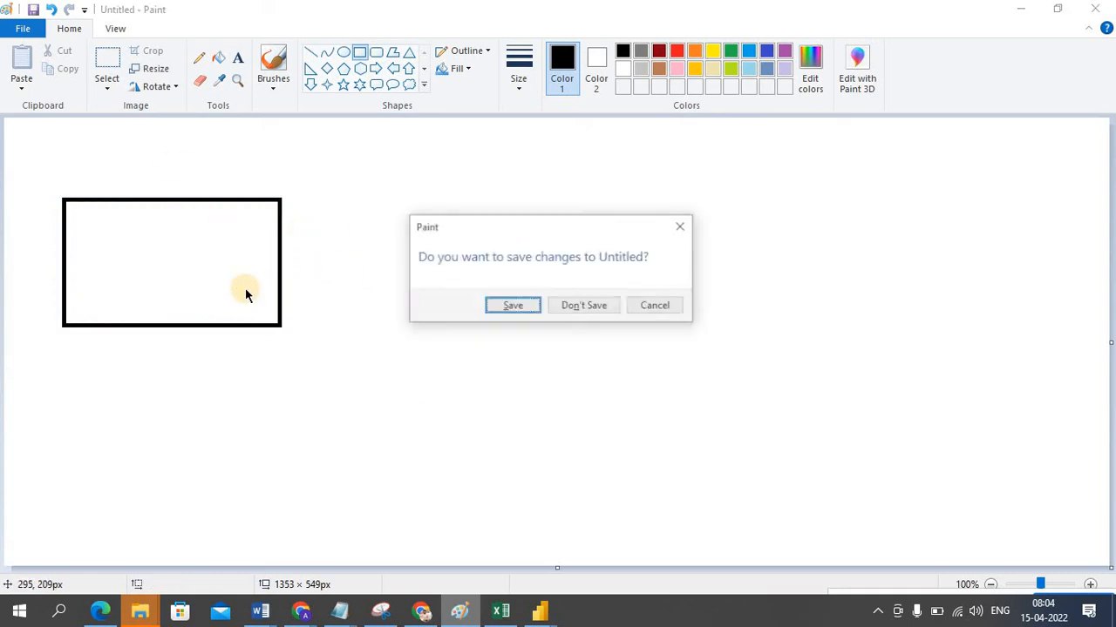
click(581, 309)
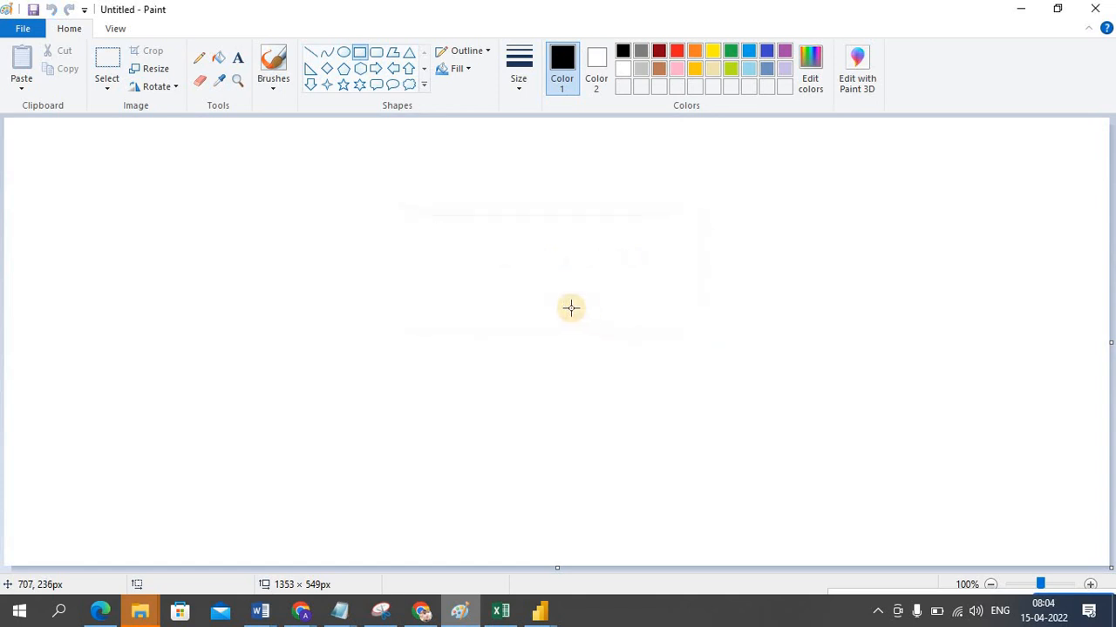
Step: Draw a circle about 129 × 135 px near the canvas's upper-left corner and label it Sql inside
click(344, 52)
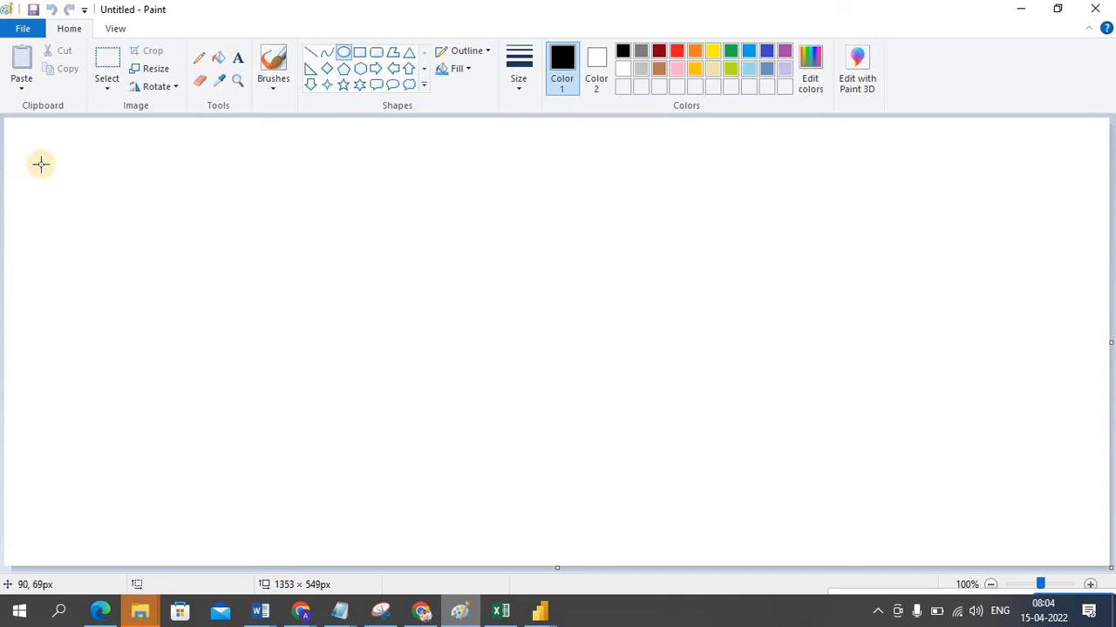
drag(40, 163, 147, 276)
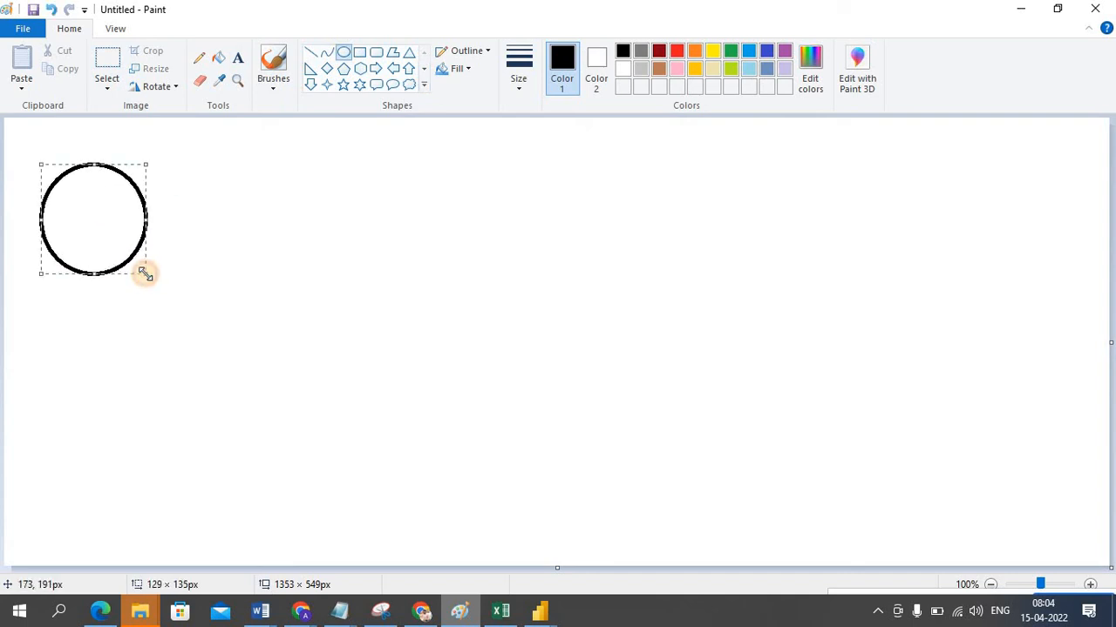
click(238, 57)
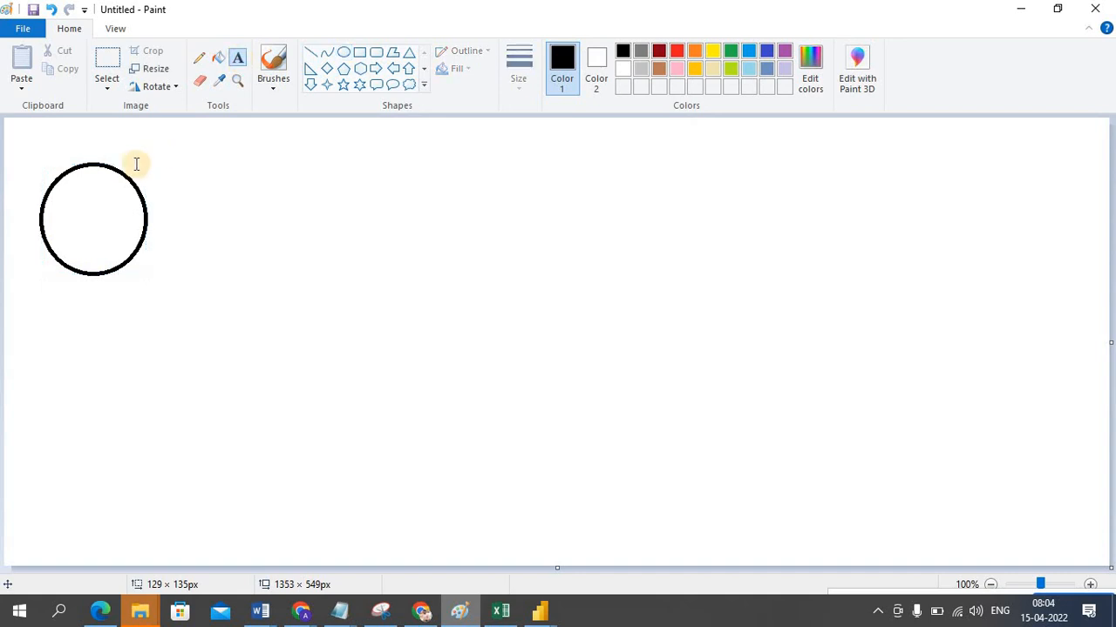
click(83, 191)
text(Sql)
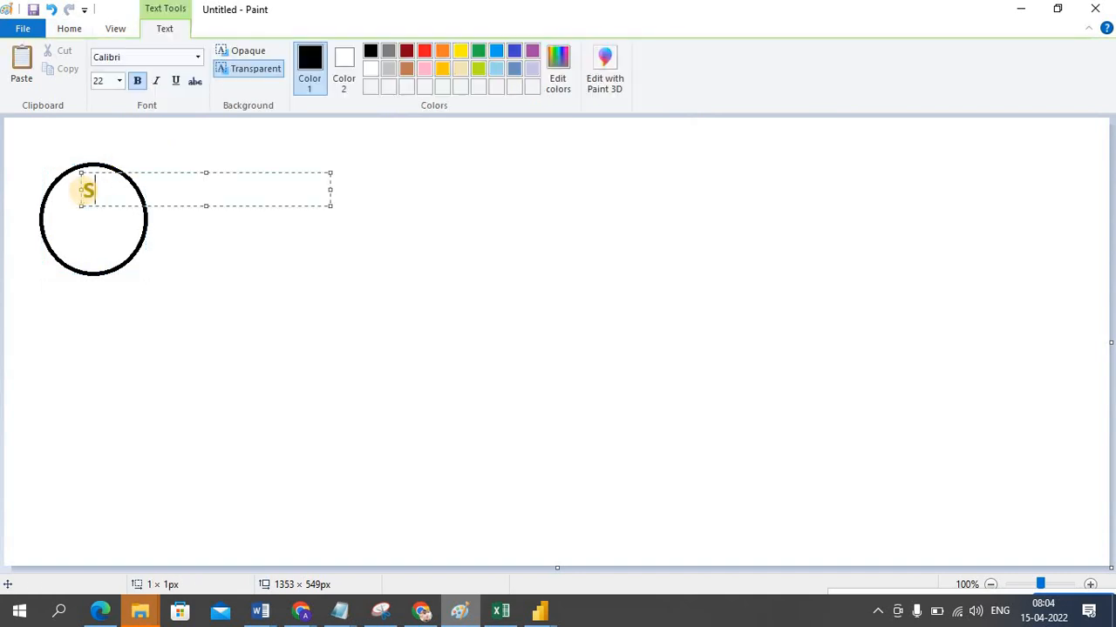
click(302, 348)
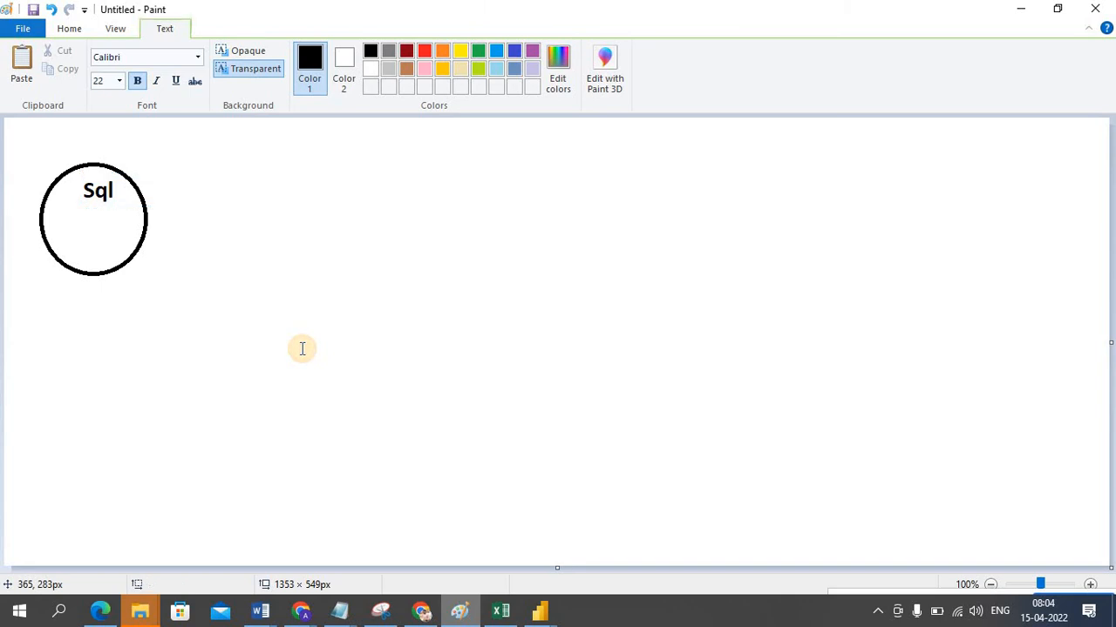
Step: Draw a rectangle about 177 × 123 px below the Sql circle, with a thin band about 173 × 18 px inside its upper edge
click(360, 52)
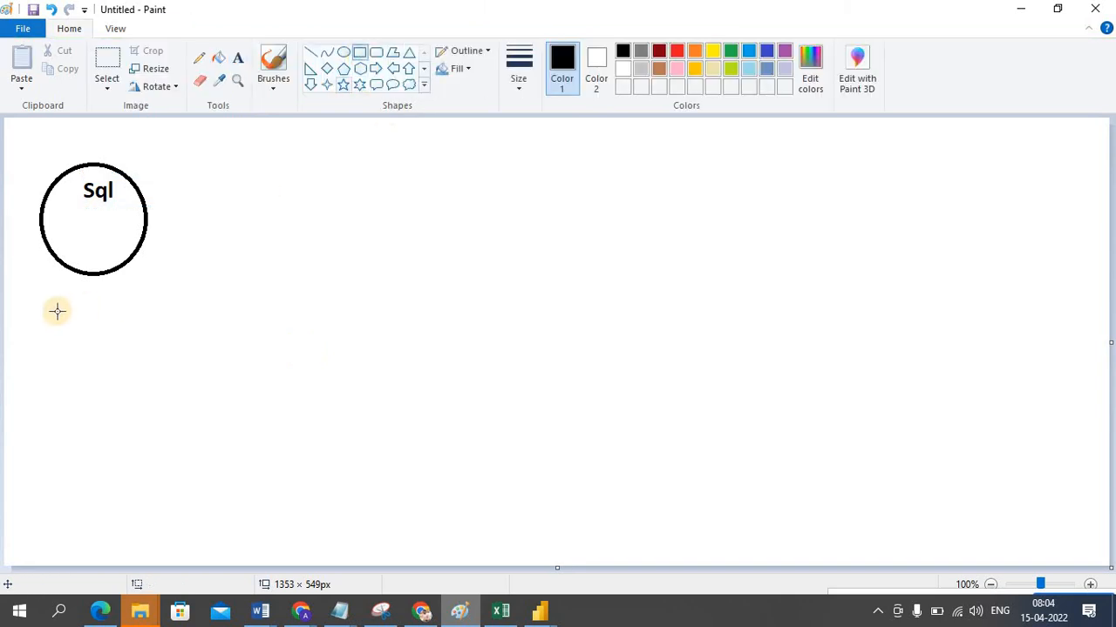
drag(53, 302, 198, 403)
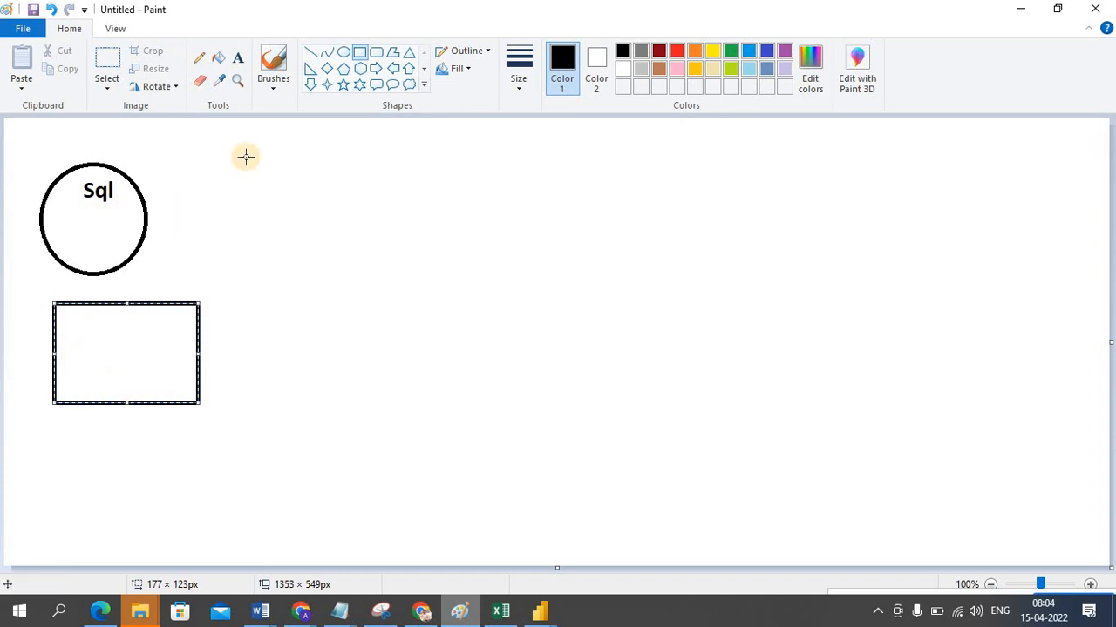
drag(253, 211, 64, 329)
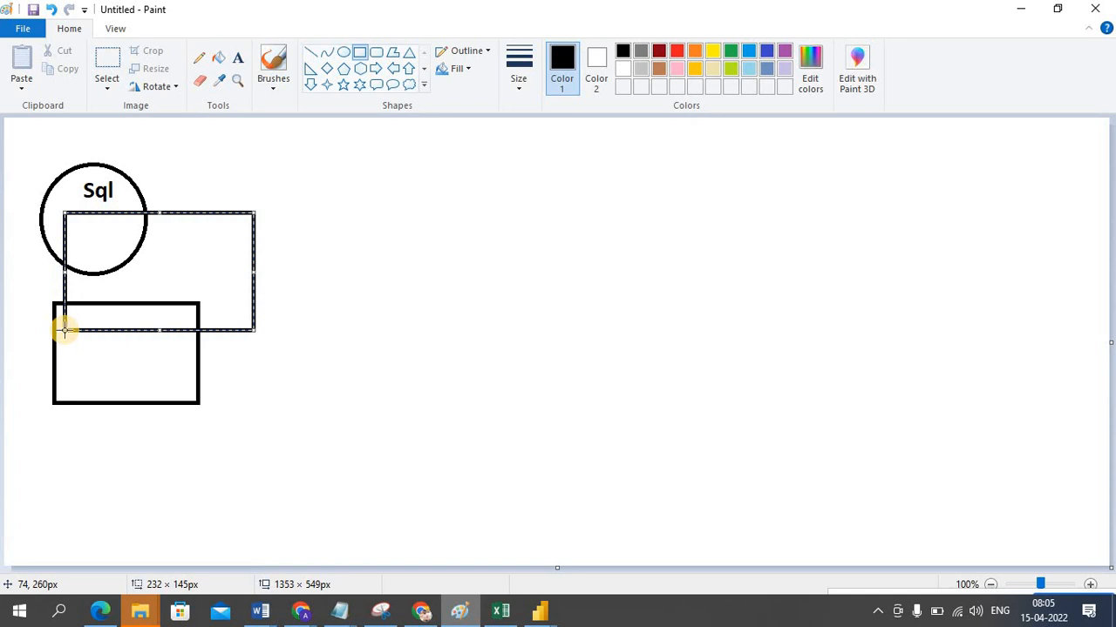
key(ctrl+z)
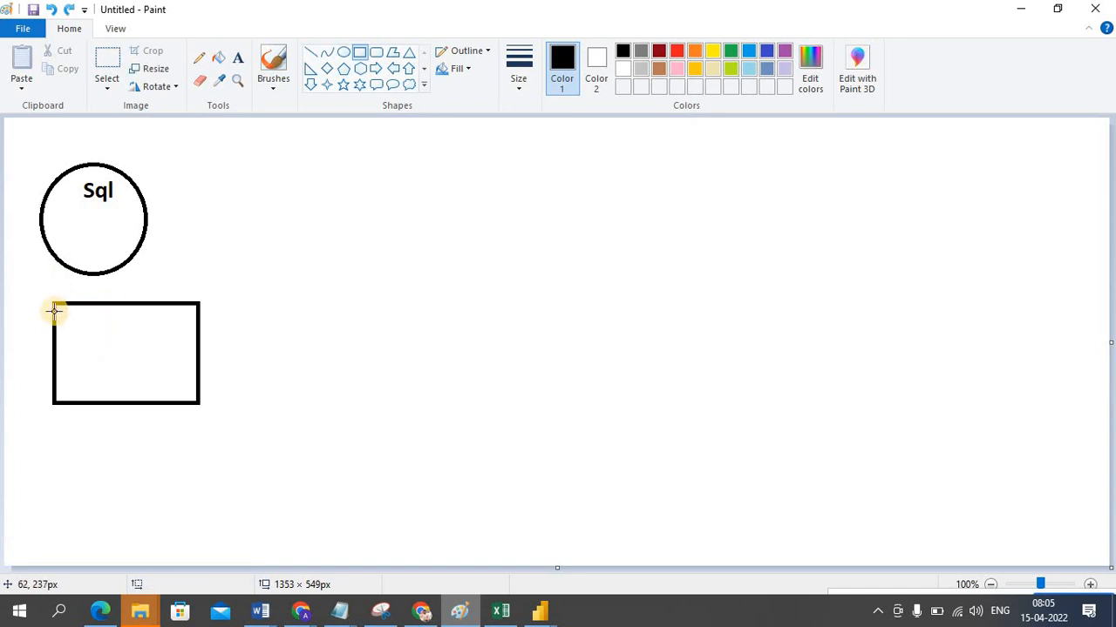
drag(54, 311, 194, 323)
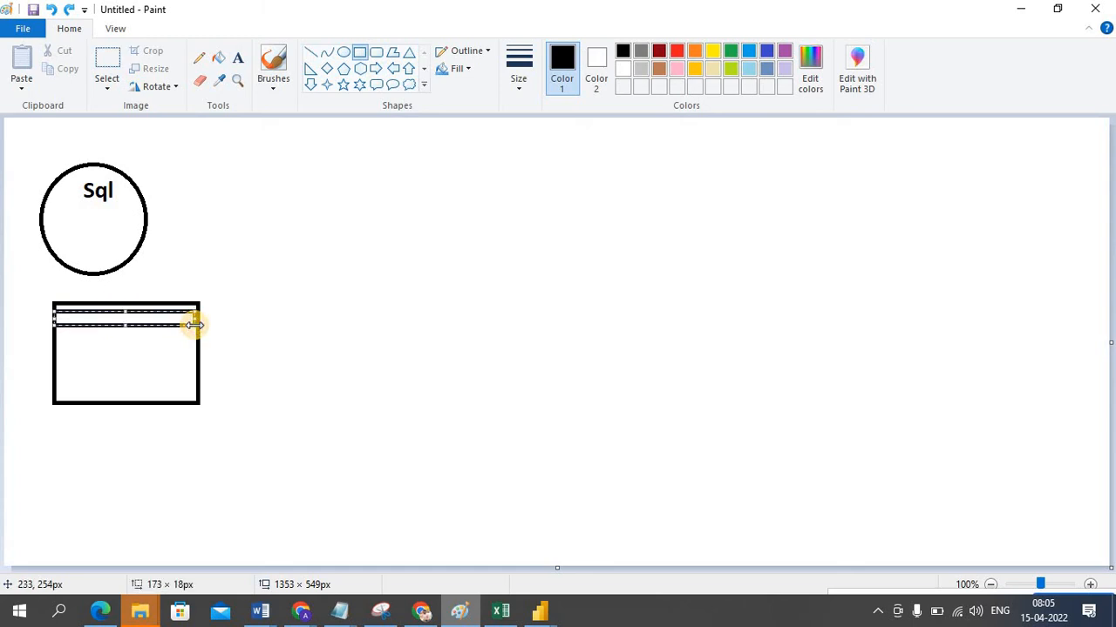
click(250, 331)
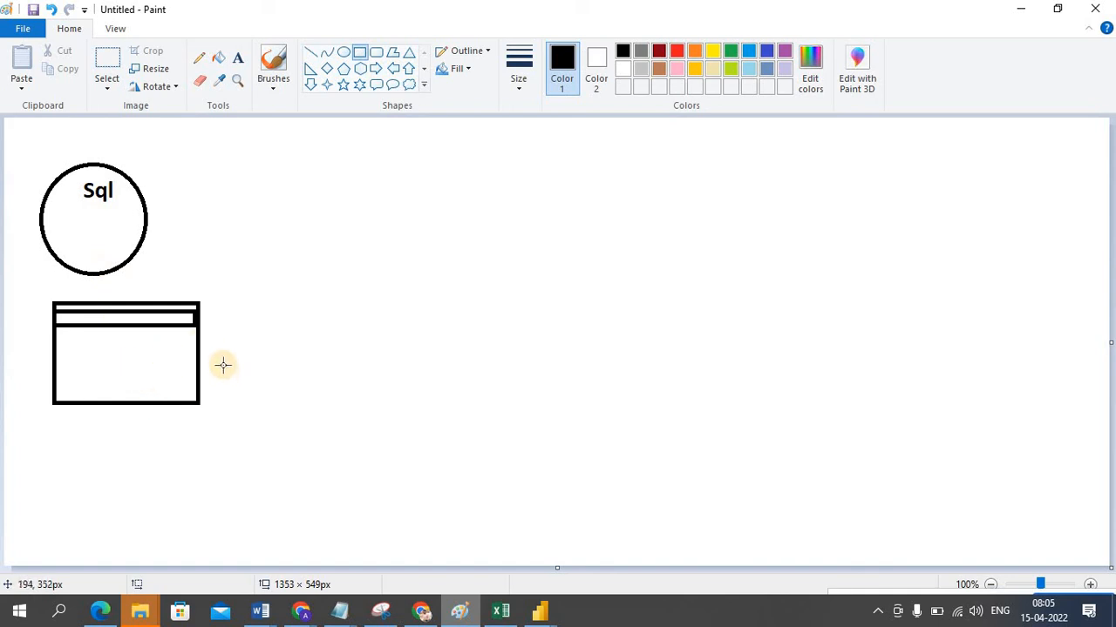
Step: Switch to the Financial Sample workbook in Excel and snip the first rows of the Product, Discount Band and Units Sold columns with Snipping Tool
click(504, 614)
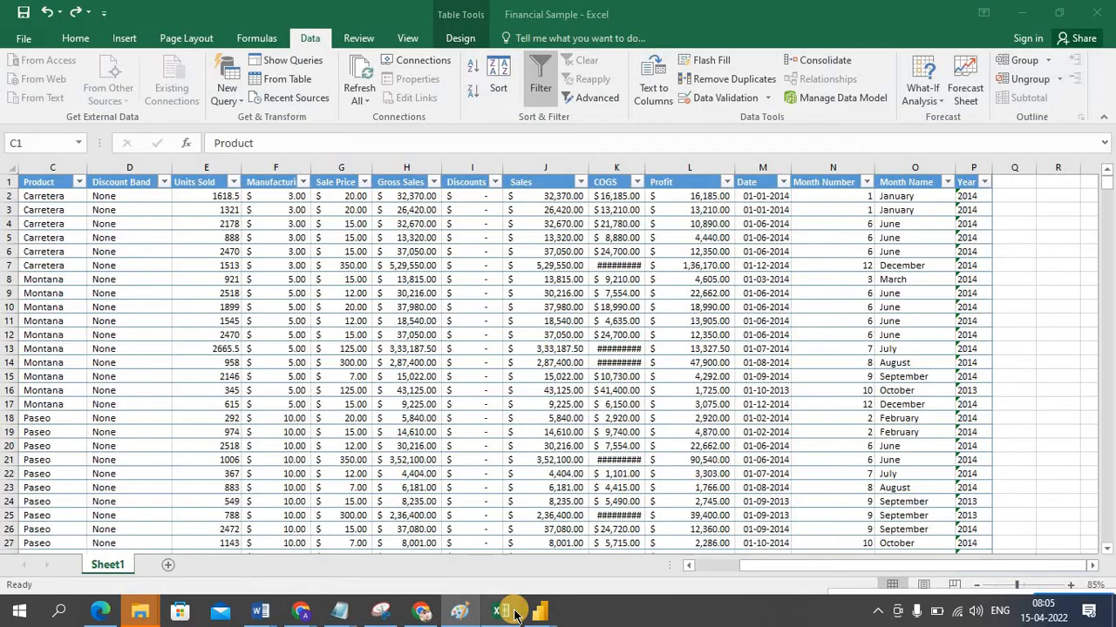
click(380, 613)
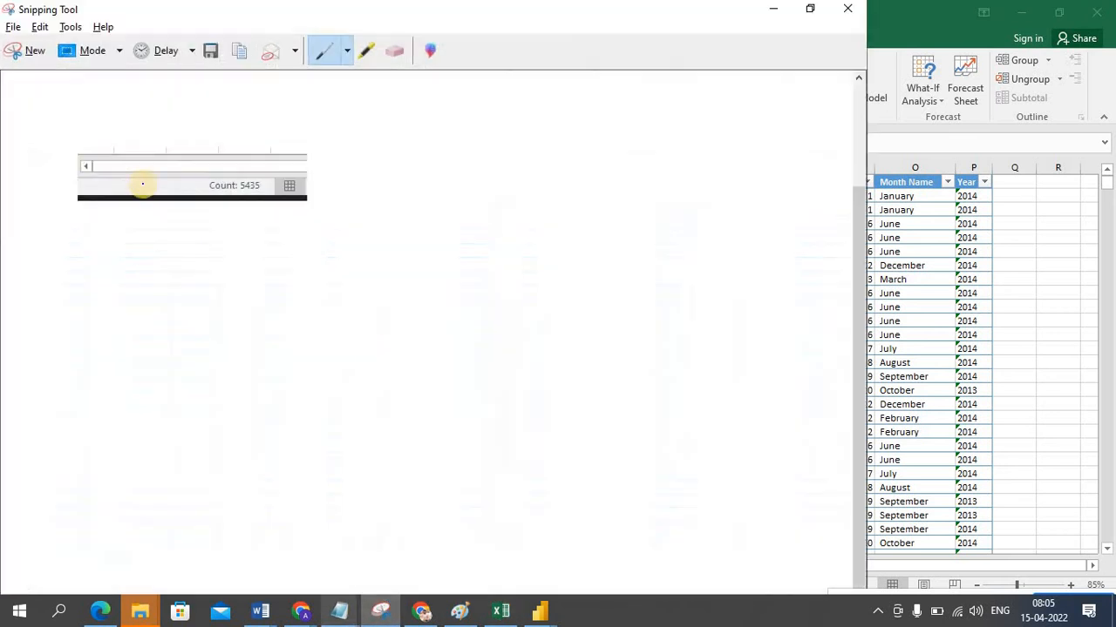
click(22, 50)
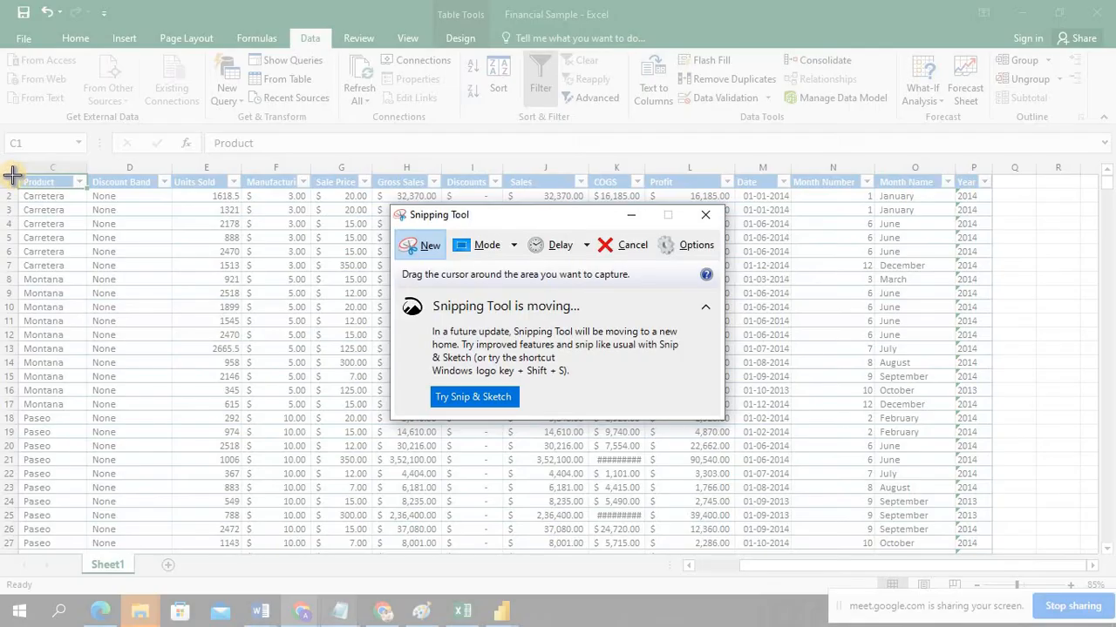
drag(12, 175, 251, 342)
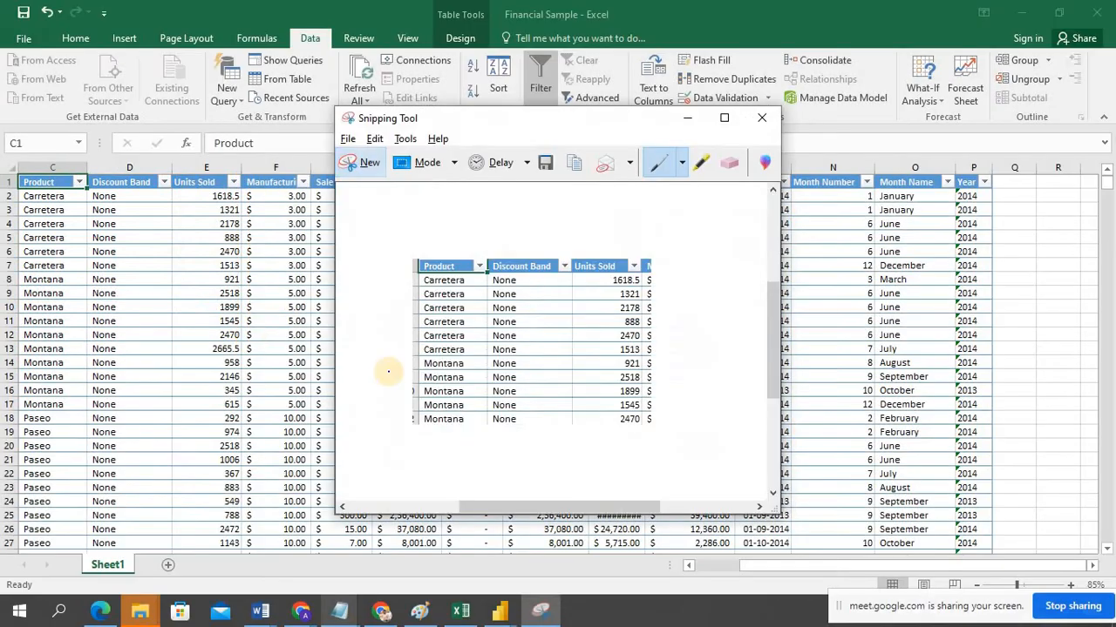
Step: Paste the table snip into the Paint drawing, shrink it to about 145 × 99 px and place it inside the rectangle below the circle
click(419, 612)
key(ctrl+v)
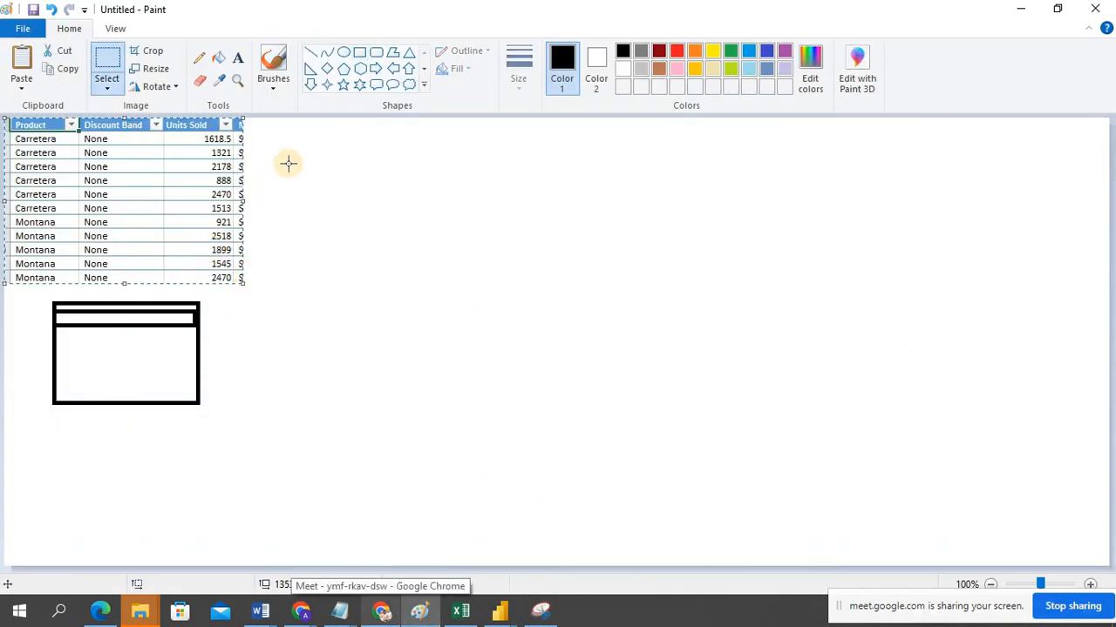
drag(151, 181, 127, 201)
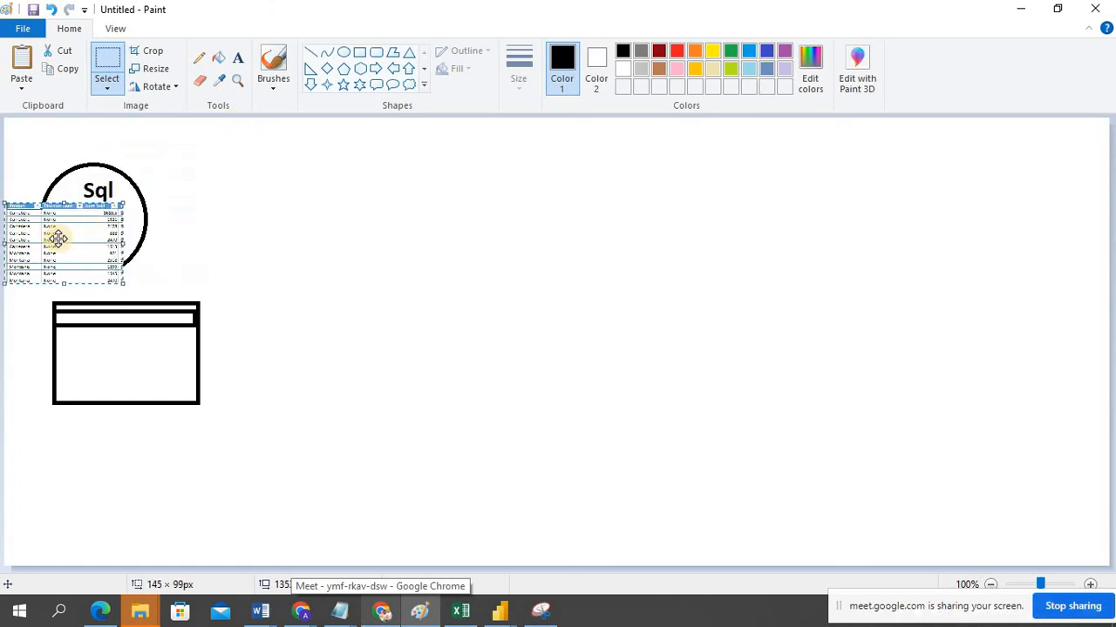
drag(58, 239, 107, 348)
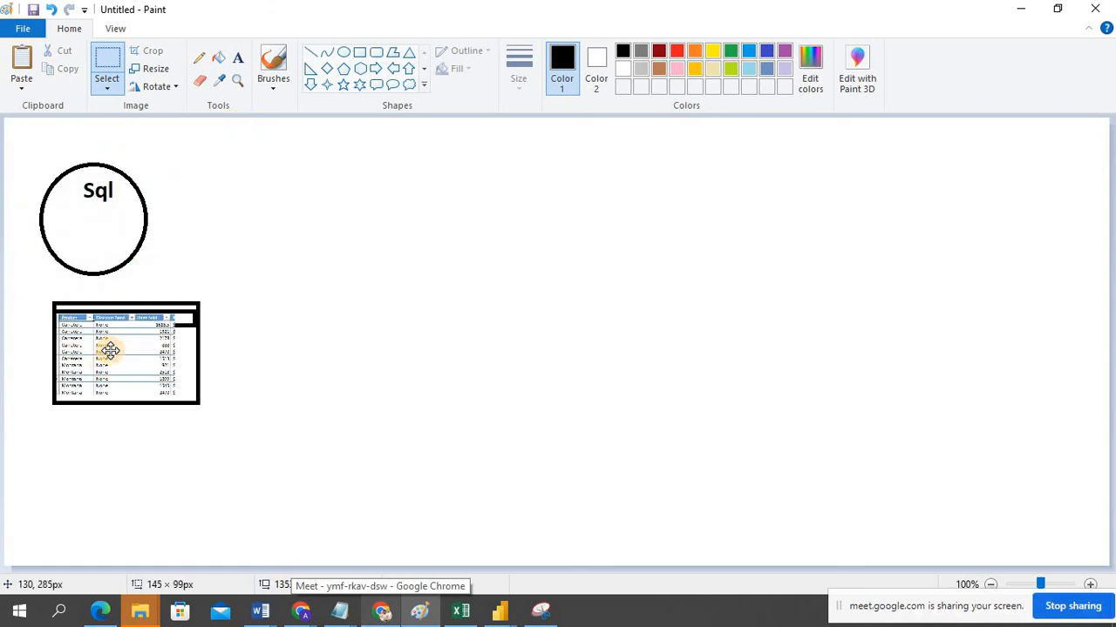
click(231, 351)
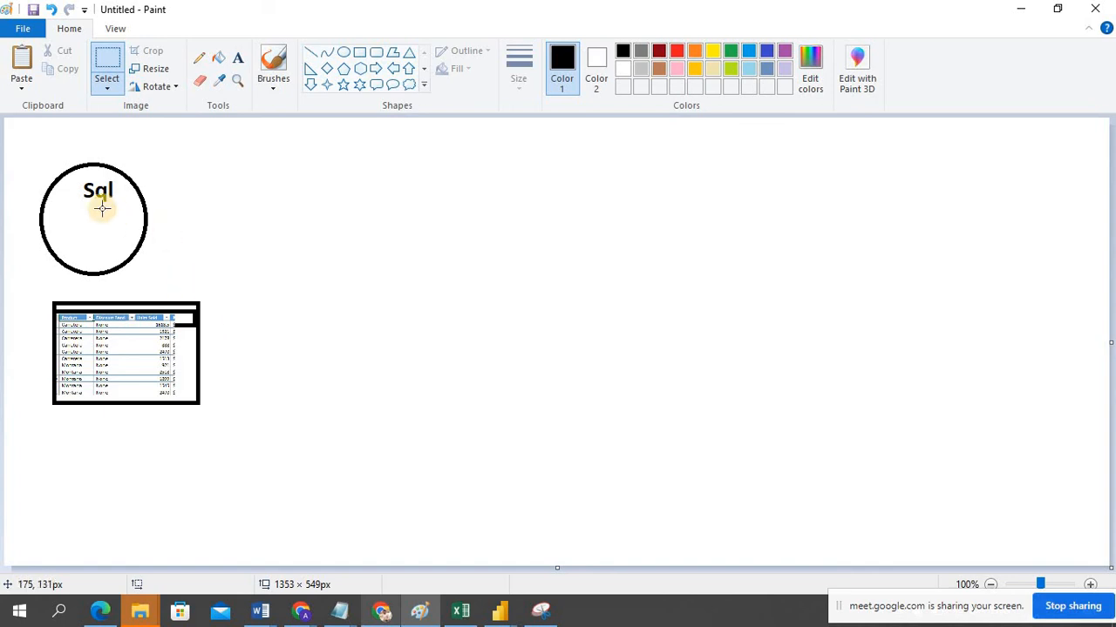
Step: Draw a square about 71 × 74 px inside the Sql circle and a rectangle about 228 × 126 px below the table picture
click(358, 53)
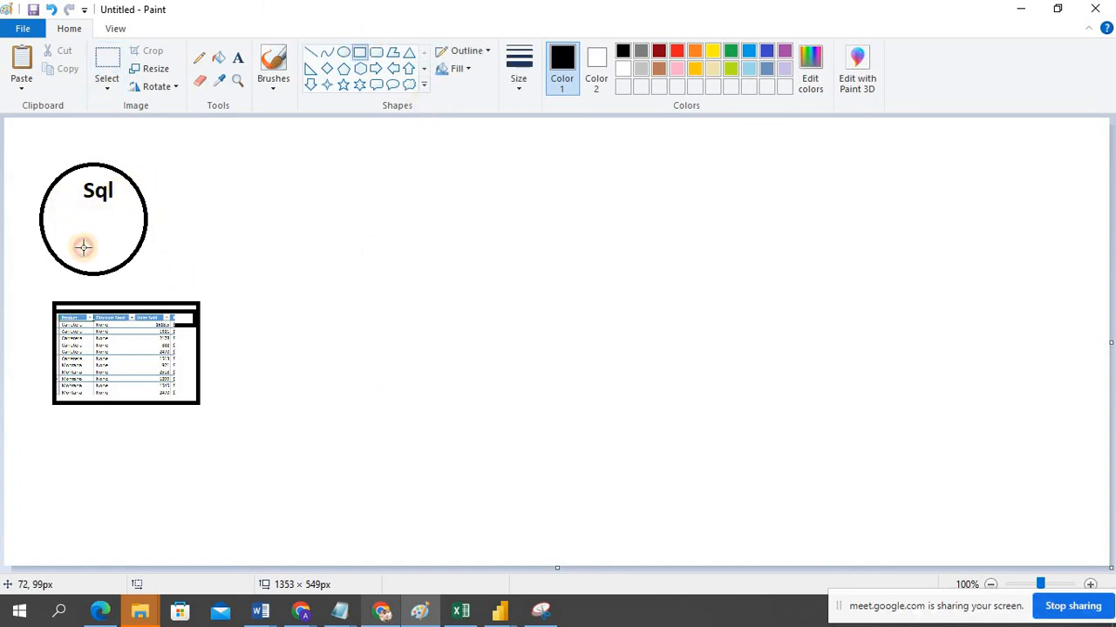
drag(62, 197, 122, 260)
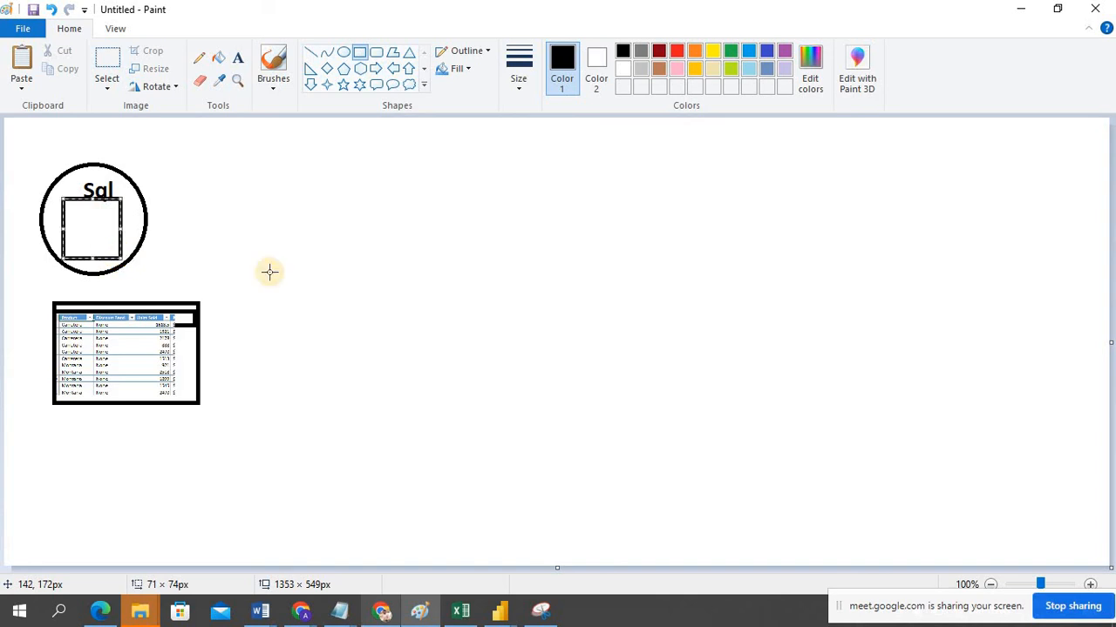
click(321, 304)
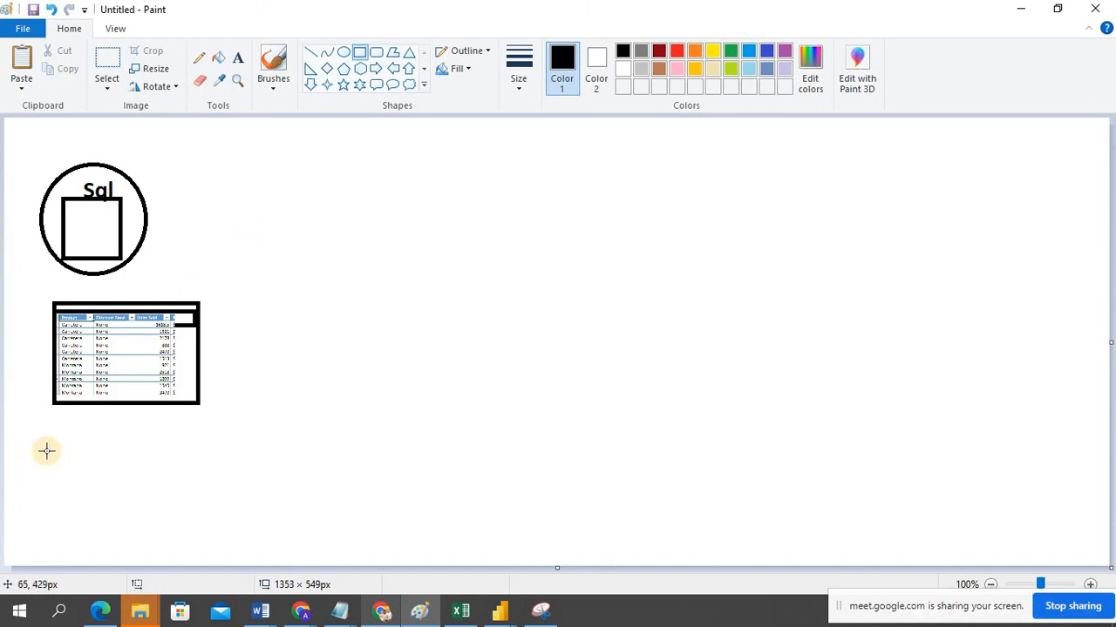
drag(46, 451, 244, 560)
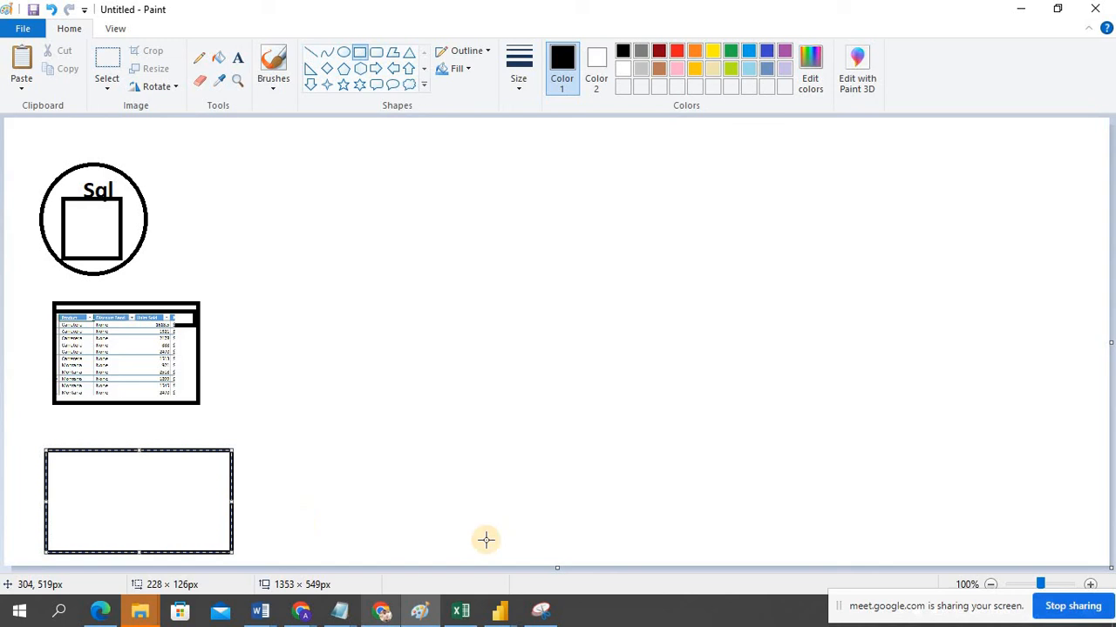
Step: Switch to the UEFA European Championship Wikipedia page in Chrome and snip its address bar, logo and article heading
click(377, 618)
click(806, 13)
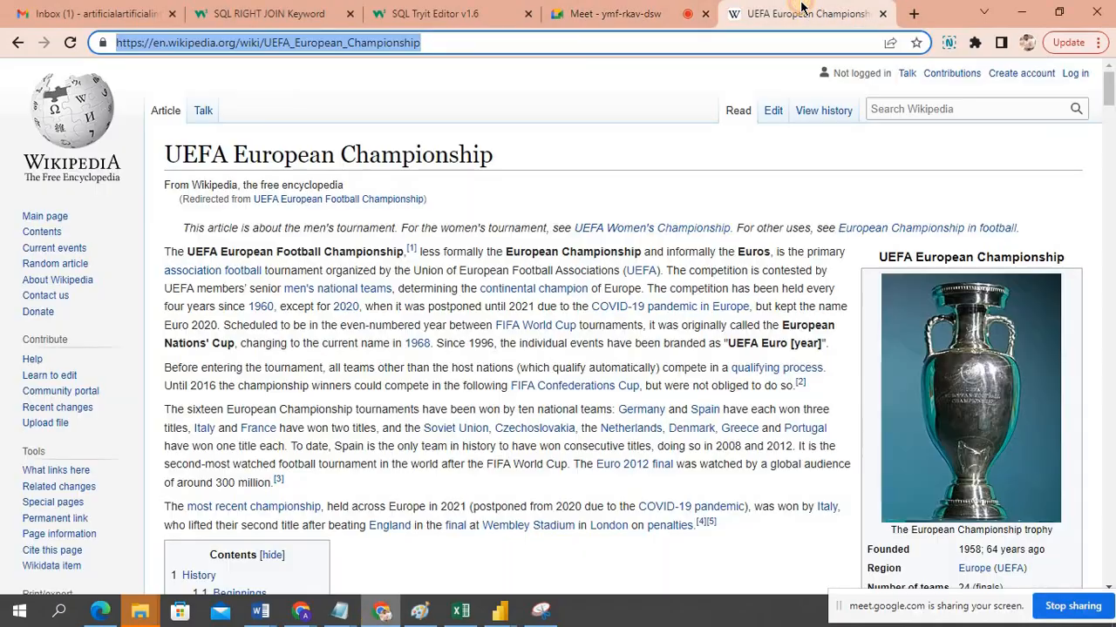
click(616, 158)
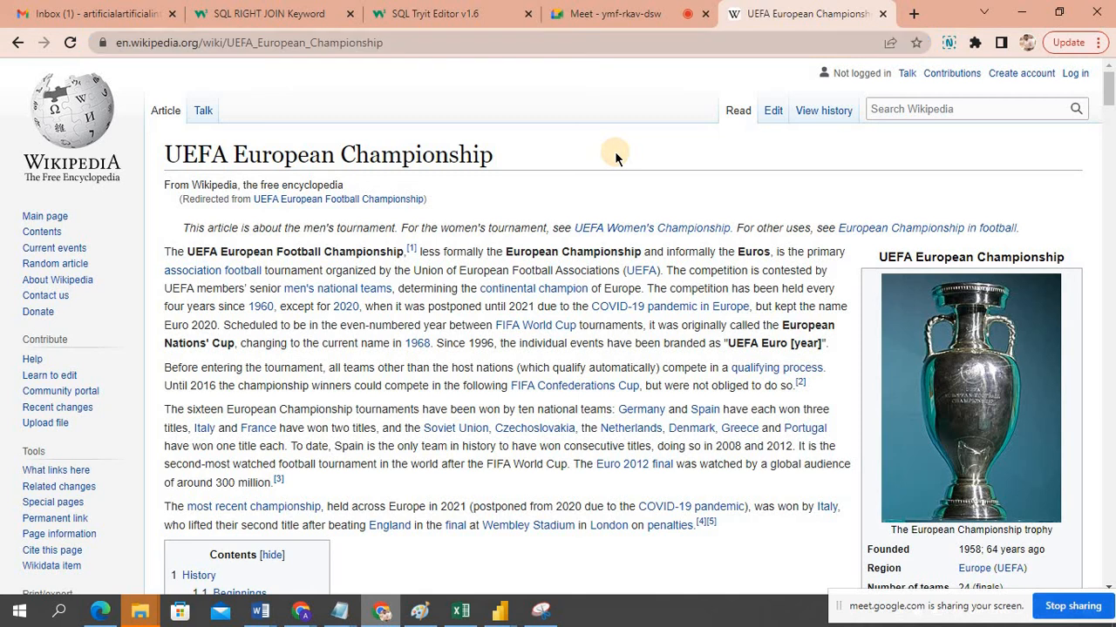
click(541, 613)
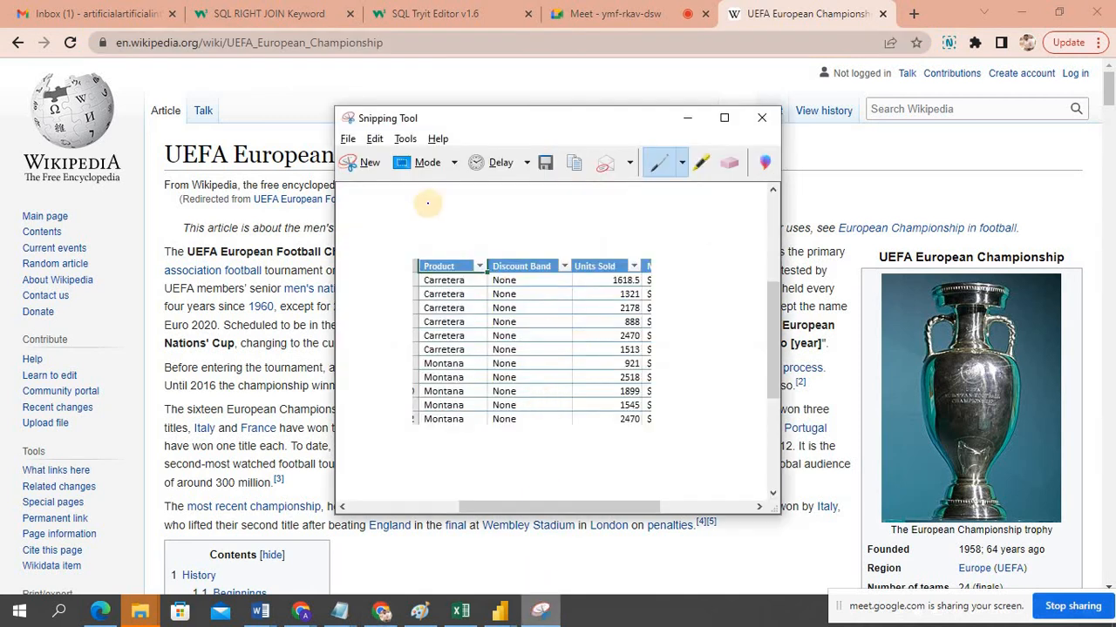
click(360, 159)
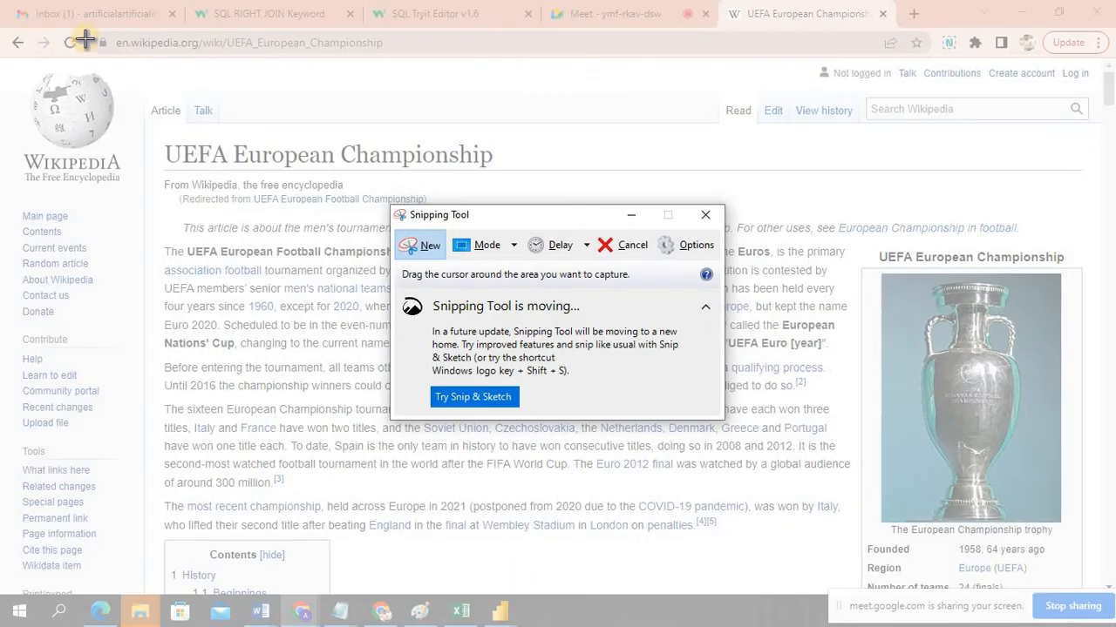
drag(7, 35, 521, 261)
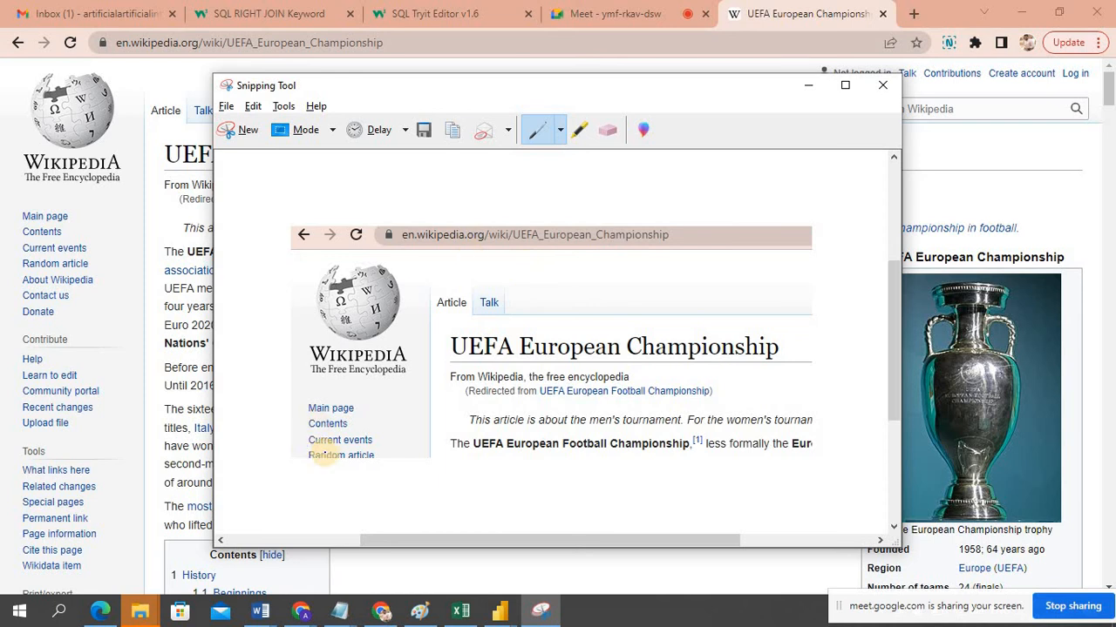
Step: Paste the Wikipedia snip into the Paint drawing, shrink it to about 218 × 130 px and place it over the lowest rectangle
click(419, 614)
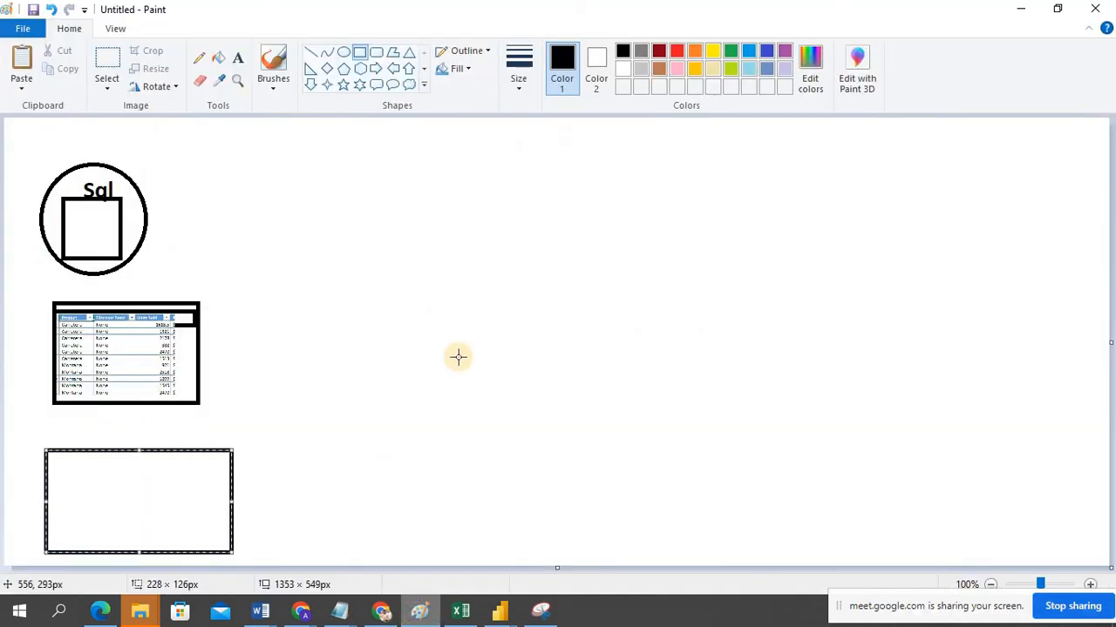
key(ctrl+v)
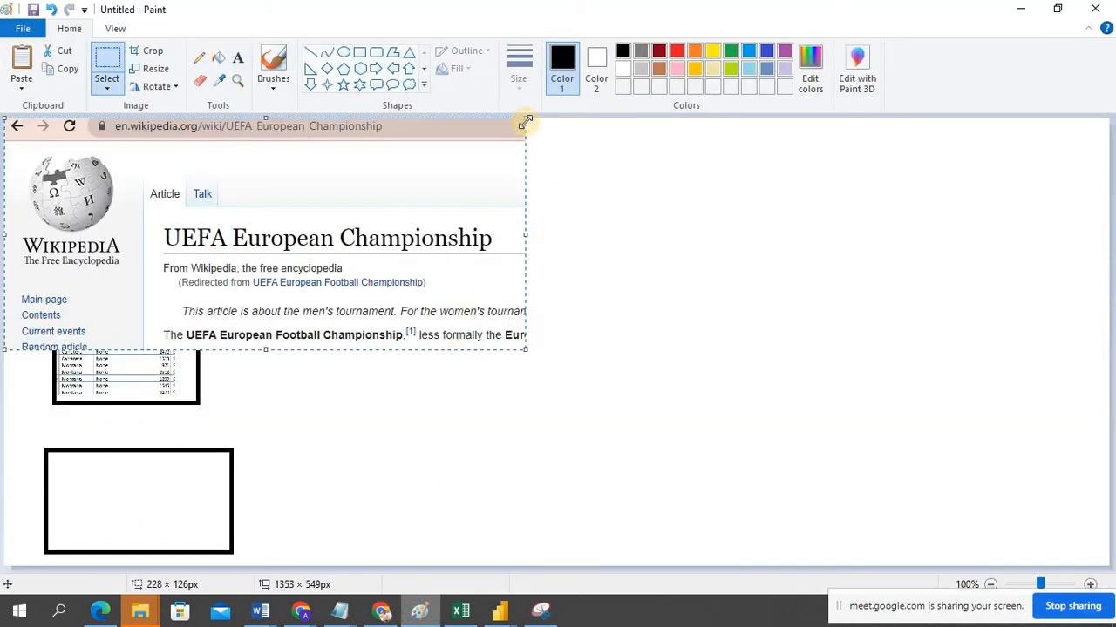
drag(526, 122, 183, 245)
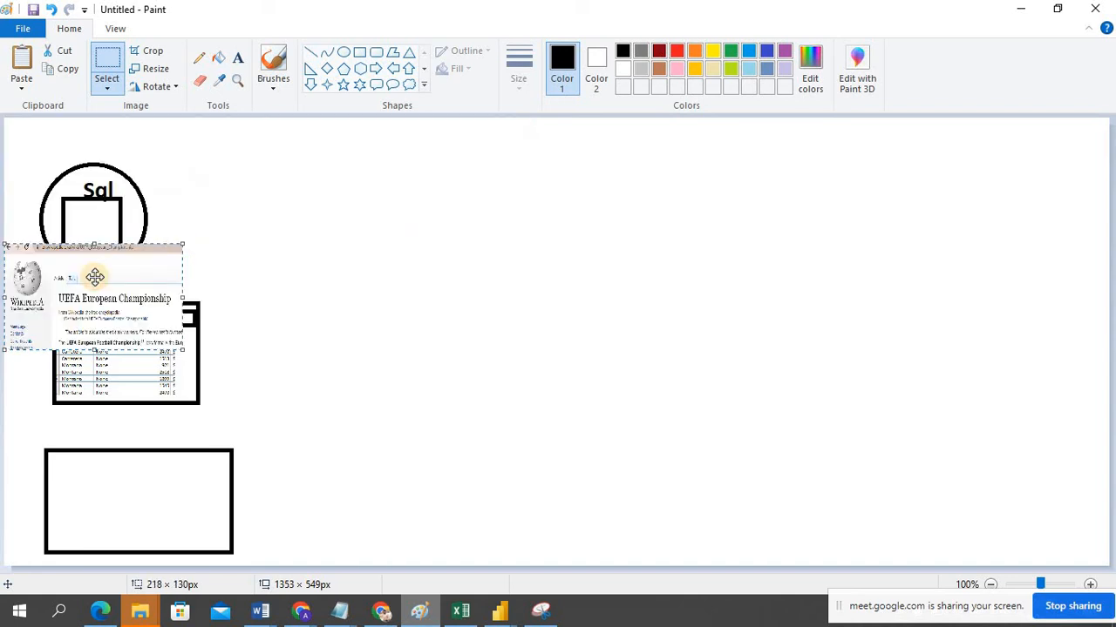
drag(95, 277, 136, 478)
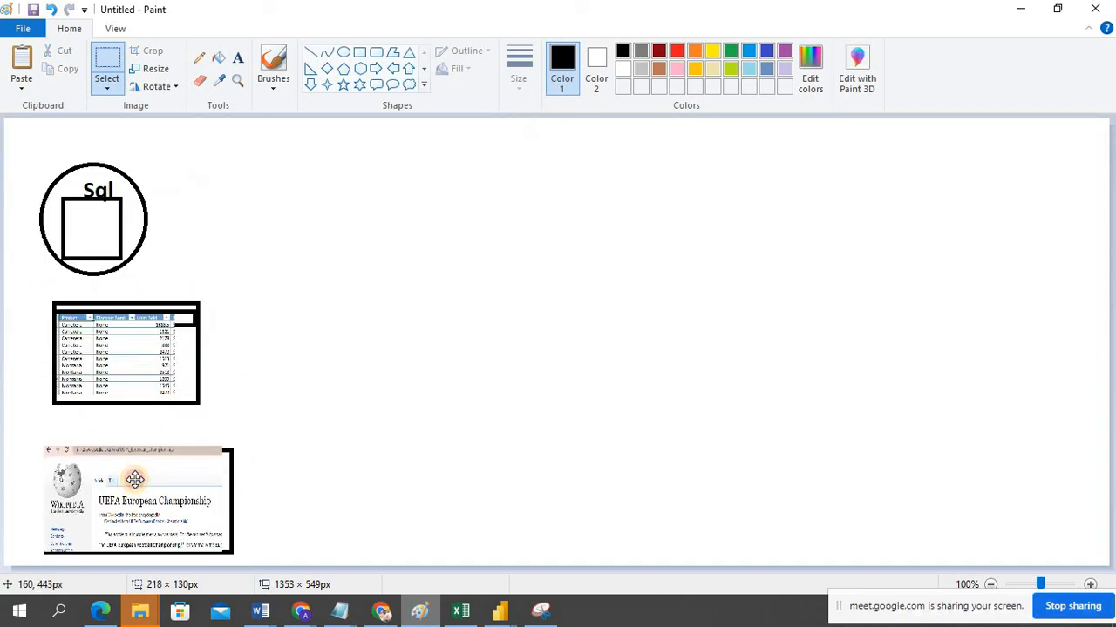
Step: Shrink the pasted Wikipedia snip to about 200 × 104 px and place it inside the lowest rectangle
drag(222, 448, 218, 462)
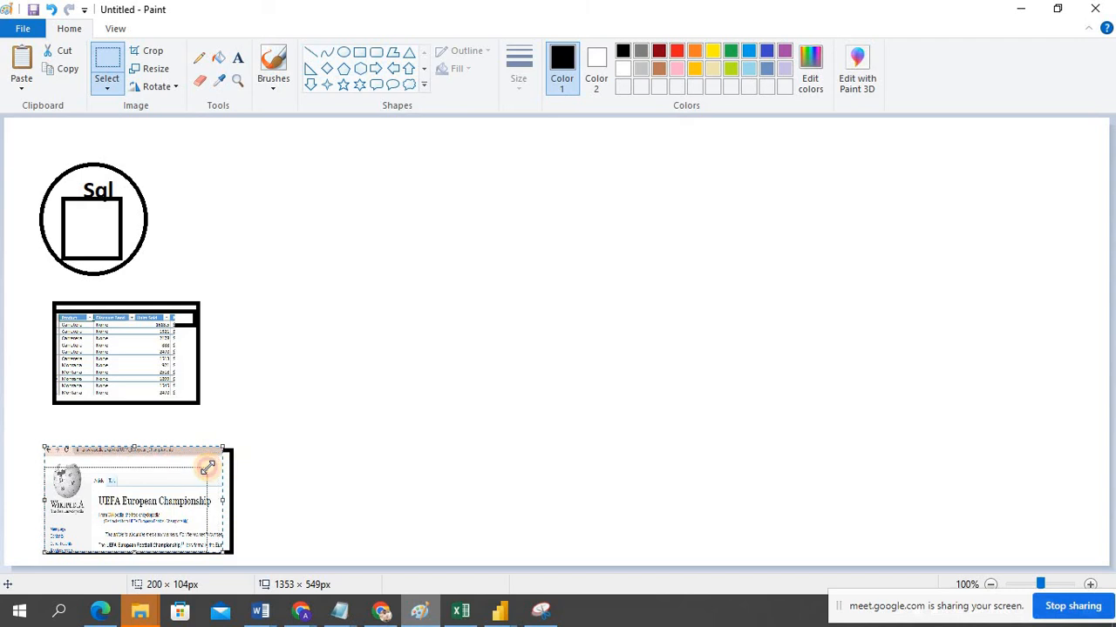
mouse_move(145, 493)
mouse_down()
mouse_move(153, 501)
mouse_move(156, 491)
mouse_up()
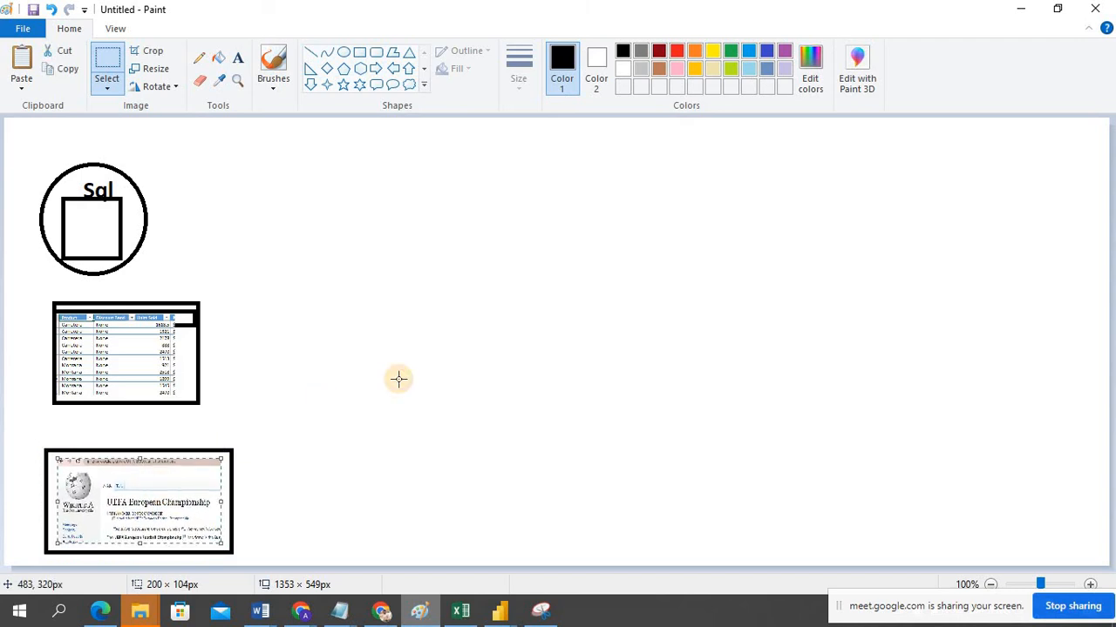
Step: Draw three straight lines from the Sql circle, the table picture and the Wikipedia picture to a common point in the middle
click(314, 57)
drag(150, 231, 401, 326)
mouse_move(216, 374)
mouse_down()
mouse_move(386, 321)
mouse_move(406, 326)
mouse_up()
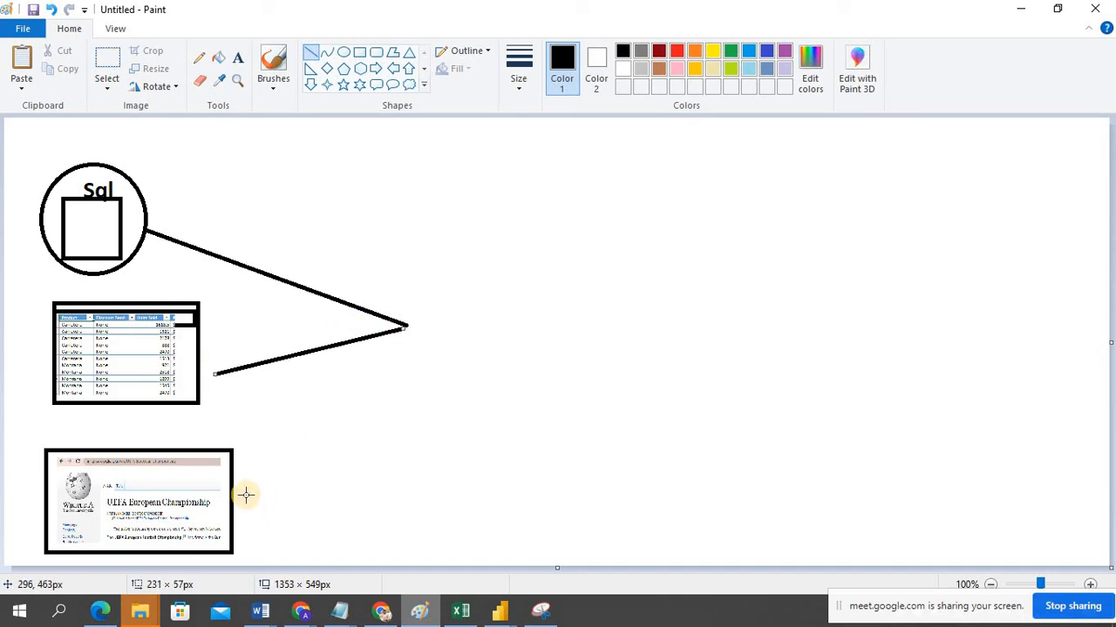
mouse_move(245, 495)
mouse_down()
mouse_move(366, 316)
mouse_move(406, 337)
mouse_up()
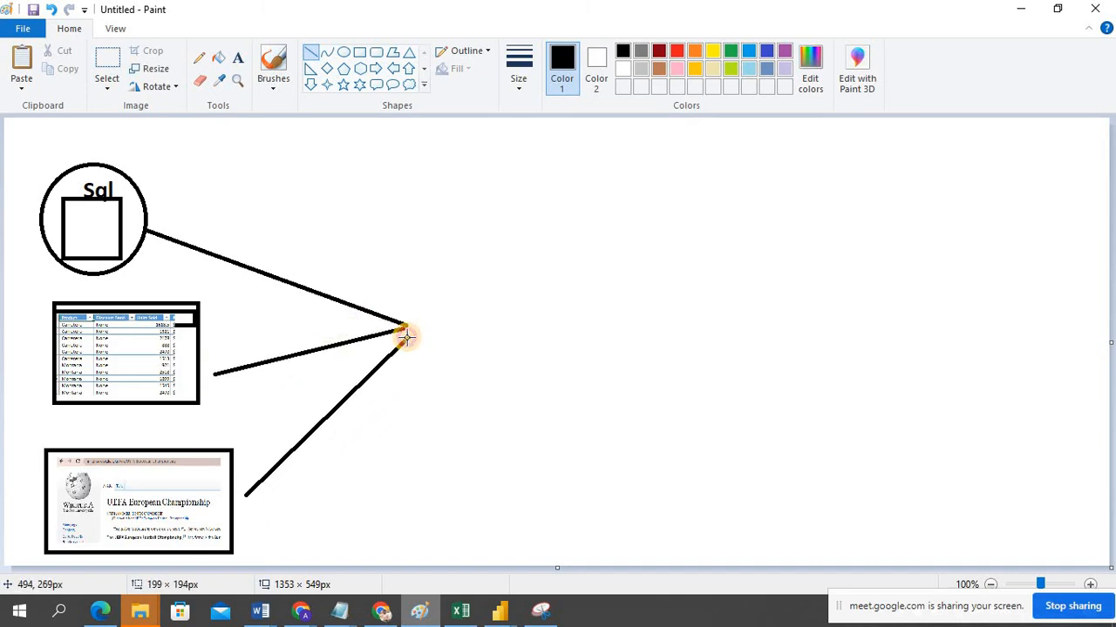
click(456, 257)
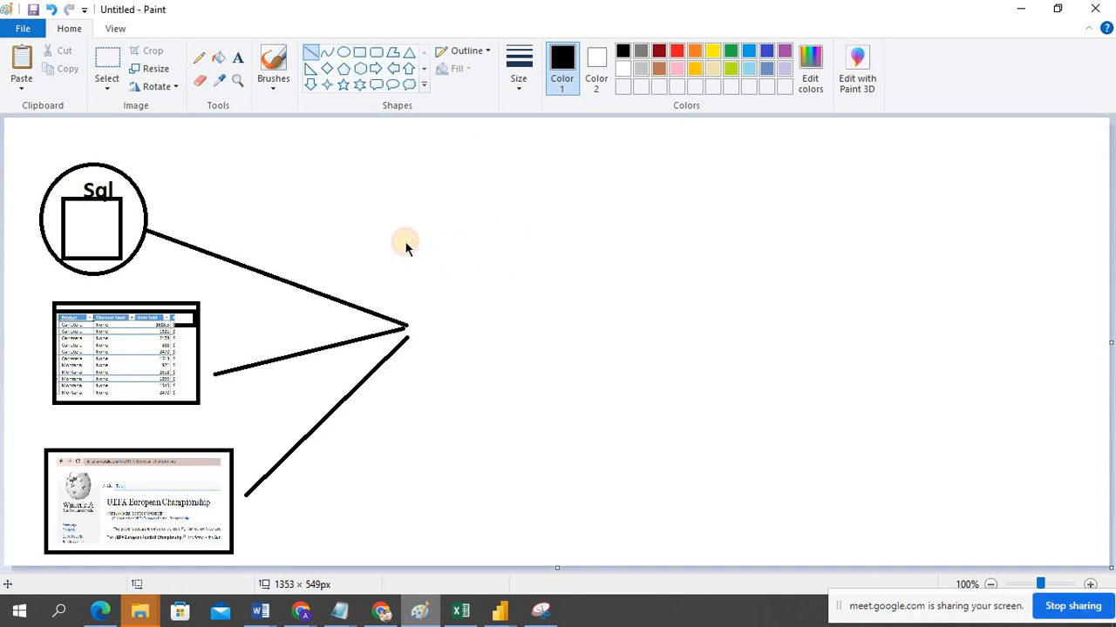
Step: Draw a monitor where the lines meet: a rectangle about 258 × 227 px with a small rectangle as its stand underneath
click(360, 52)
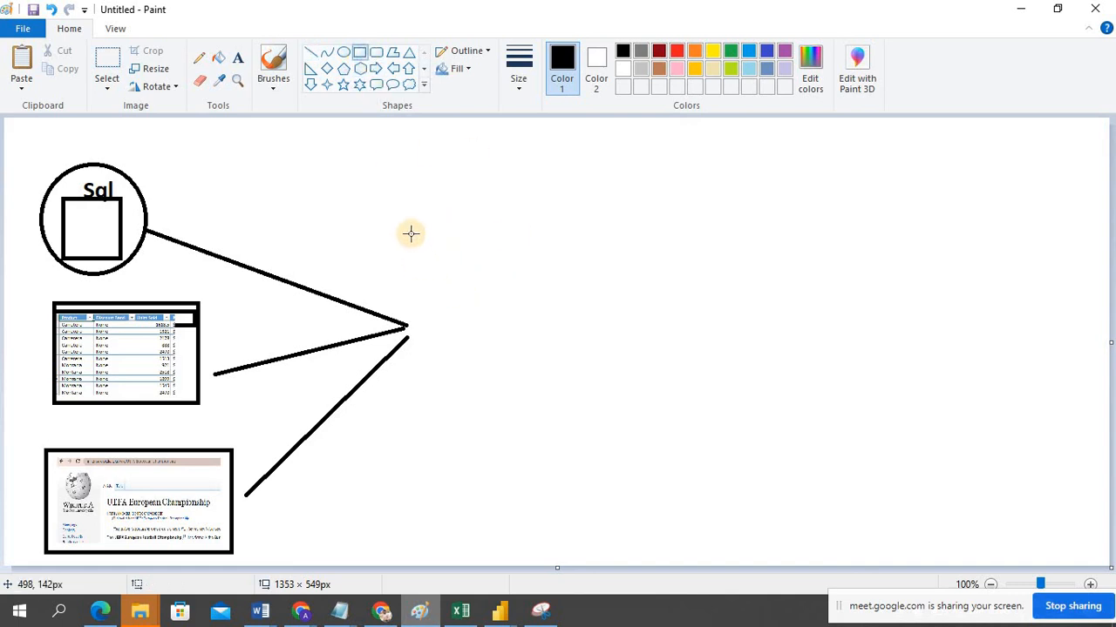
drag(410, 233, 622, 419)
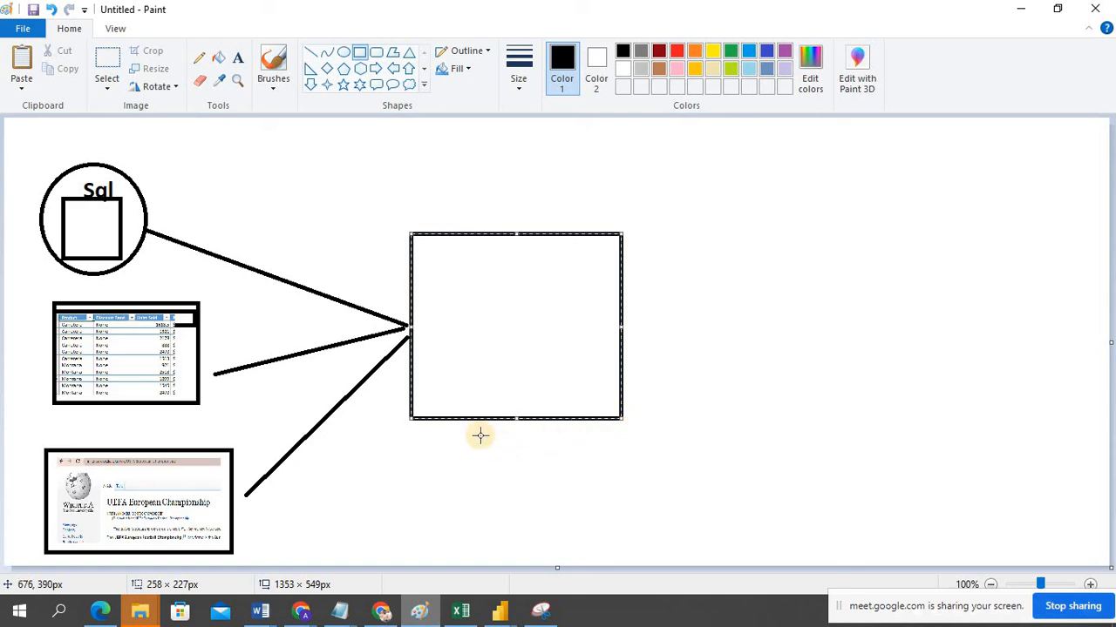
drag(477, 423, 554, 446)
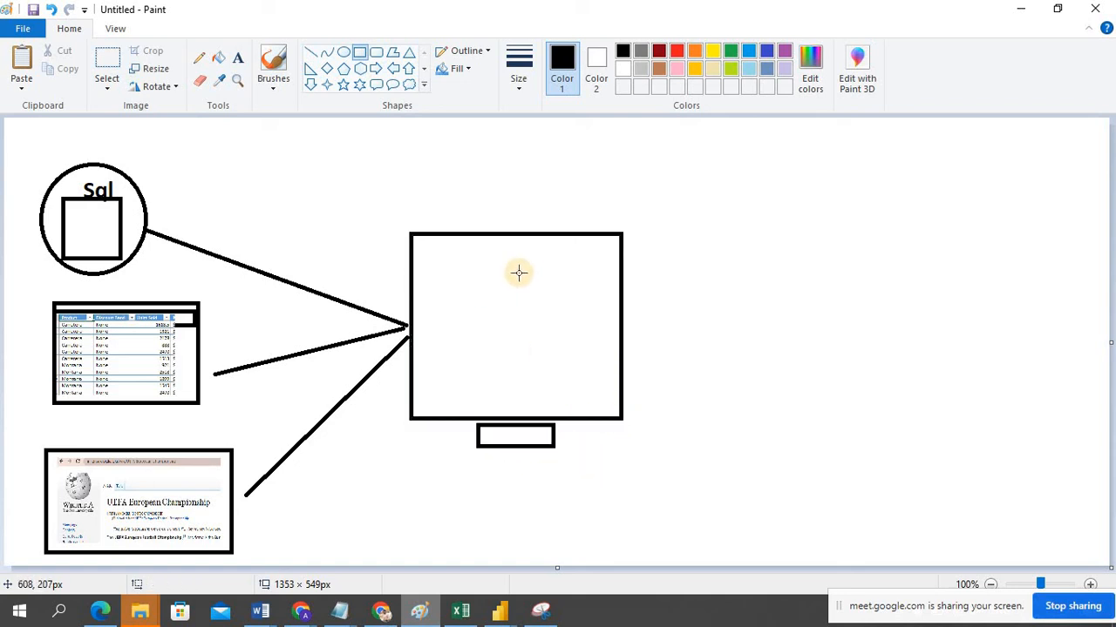
Step: Switch to the Sales Analysis report in Power BI Desktop and snip its whole dashboard canvas
click(509, 613)
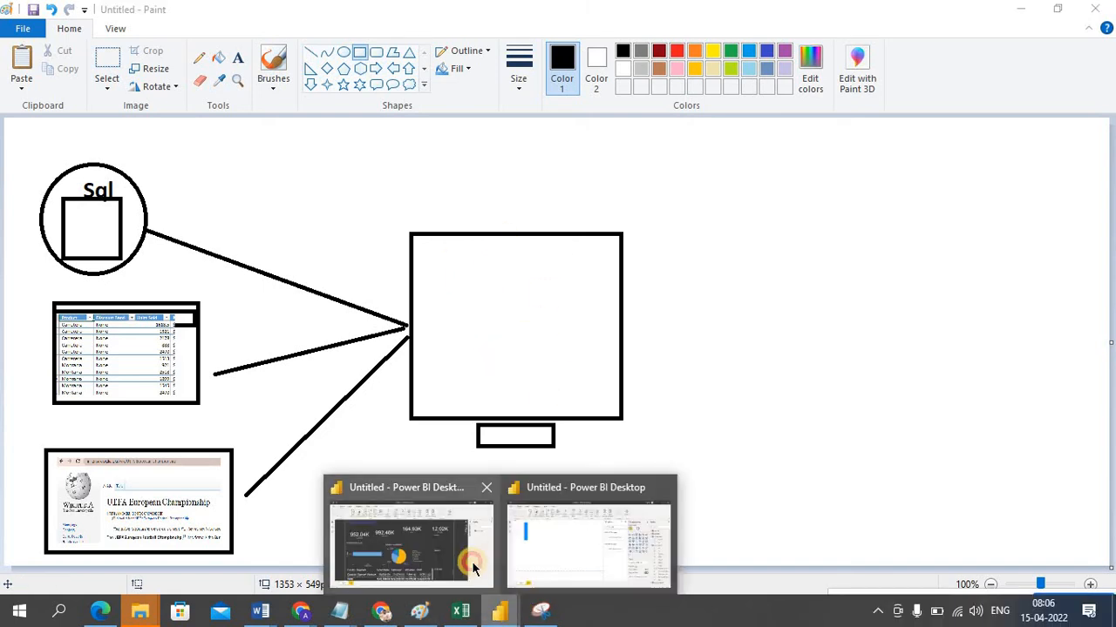
click(471, 561)
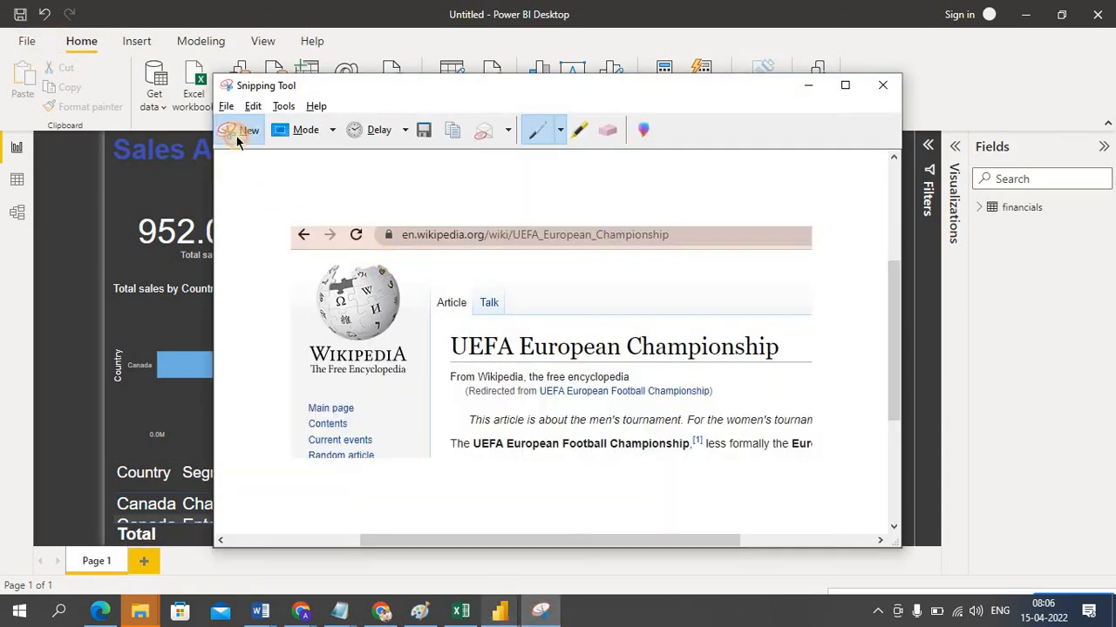
click(237, 136)
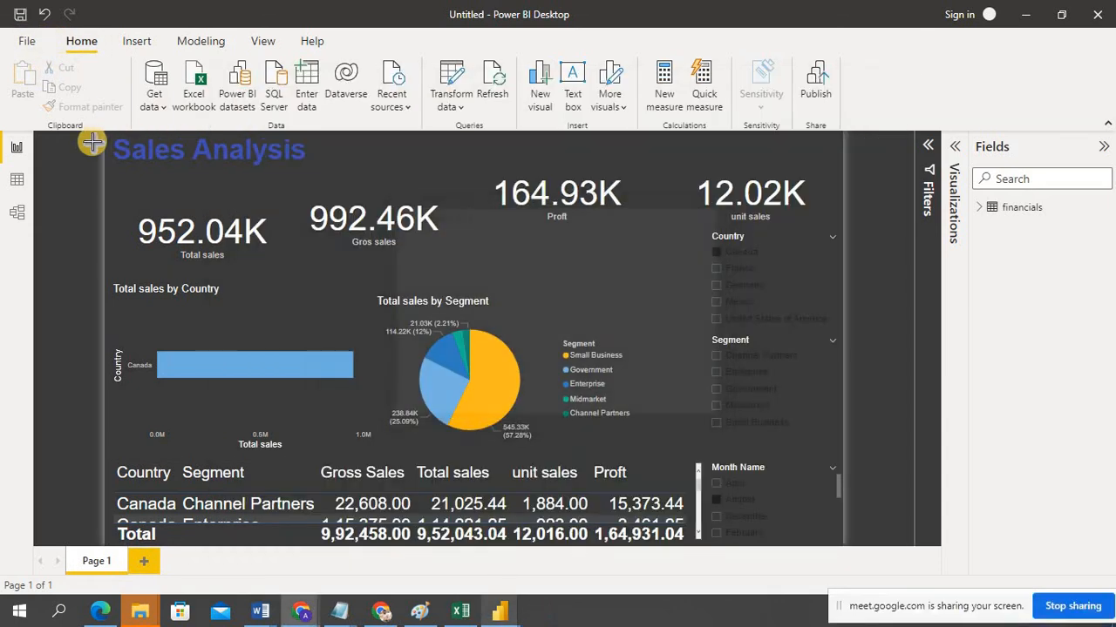
drag(77, 137, 827, 558)
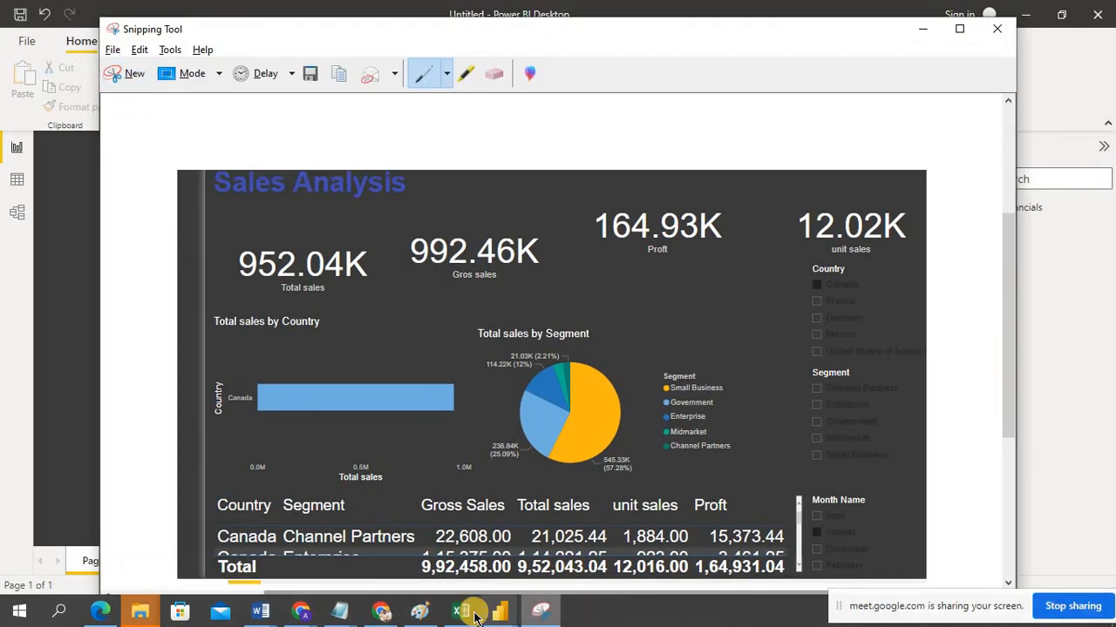
Step: Paste the dashboard snip into the Paint drawing, shrink it to about 228 × 136 px and place it inside the monitor rectangle
click(419, 612)
key(ctrl+v)
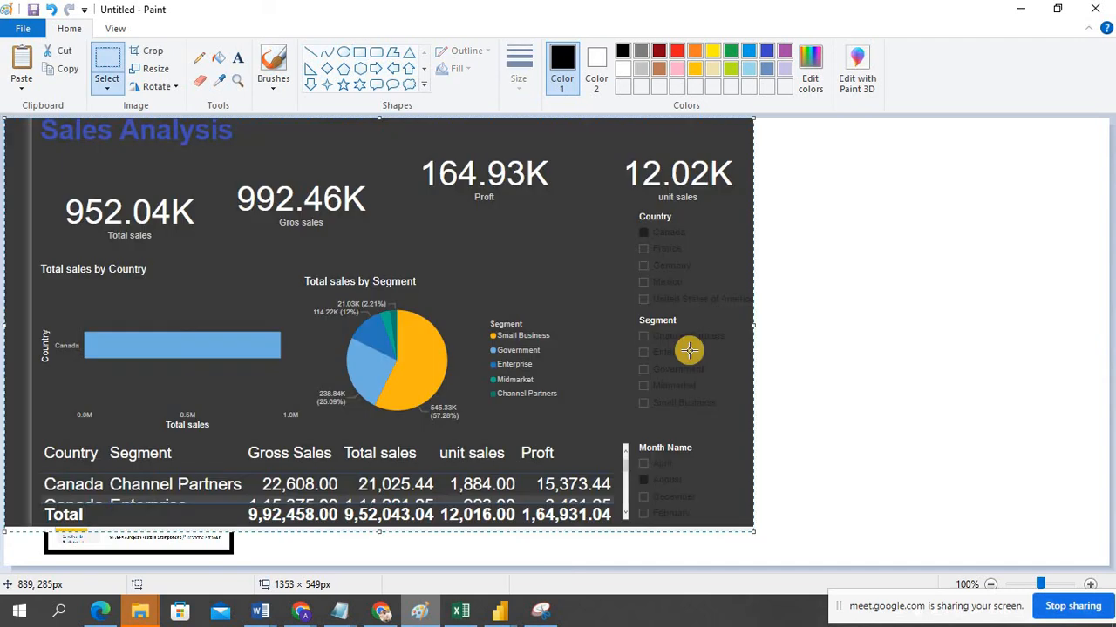
drag(751, 127, 345, 369)
drag(545, 275, 530, 305)
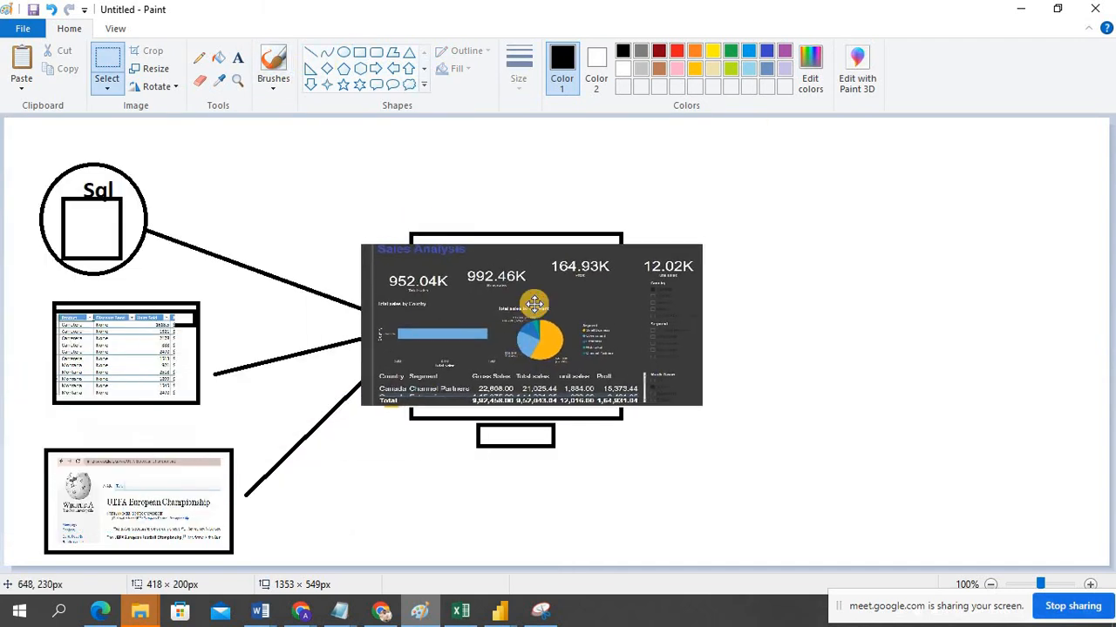
drag(706, 235, 578, 279)
drag(480, 324, 529, 300)
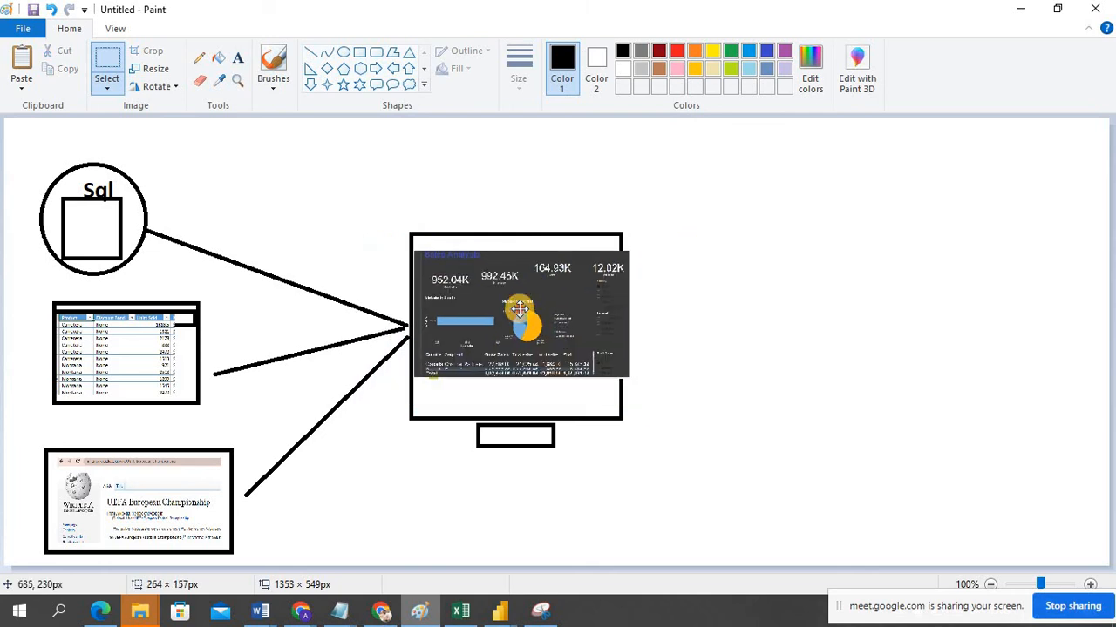
drag(629, 250, 598, 268)
drag(519, 311, 525, 298)
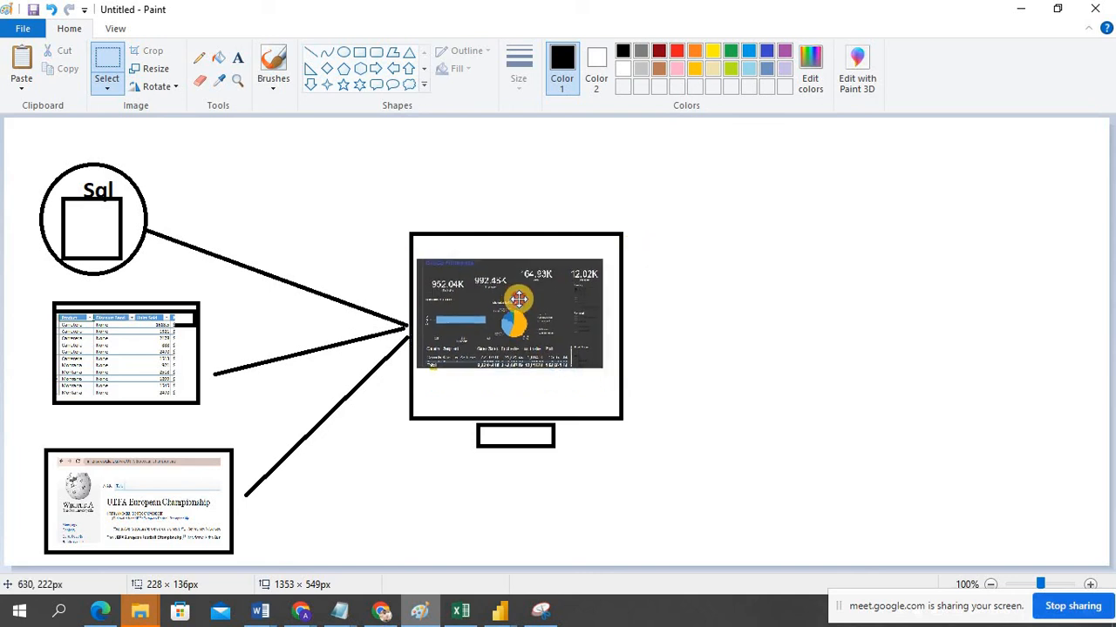
click(680, 310)
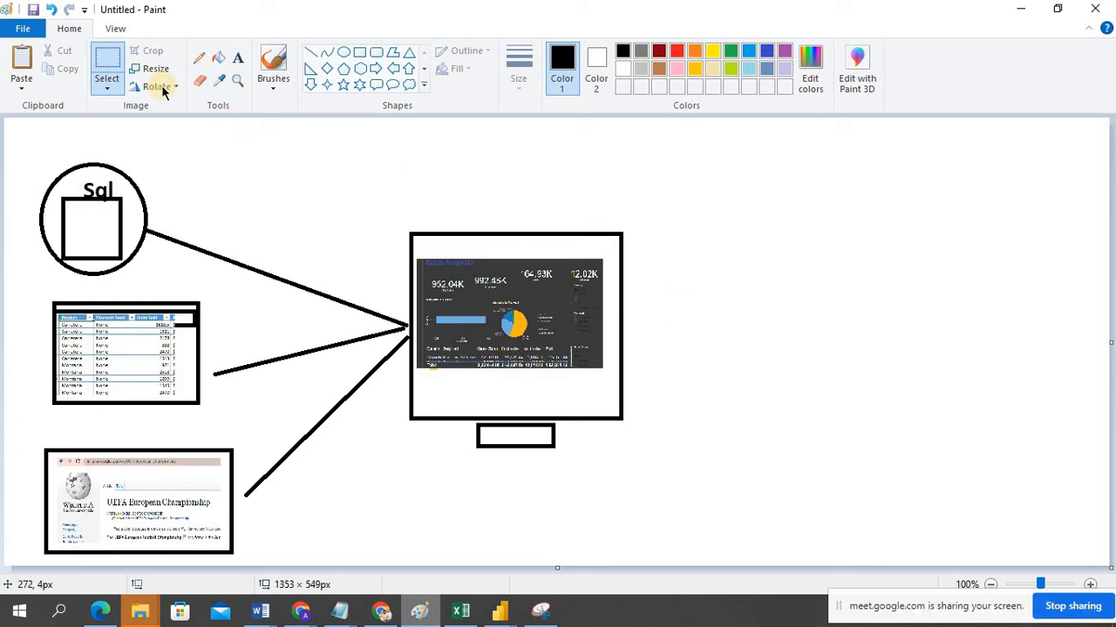
Step: Cut the monitor with its dashboard picture and paste it farther right, leaving a gap after the three lines
click(98, 59)
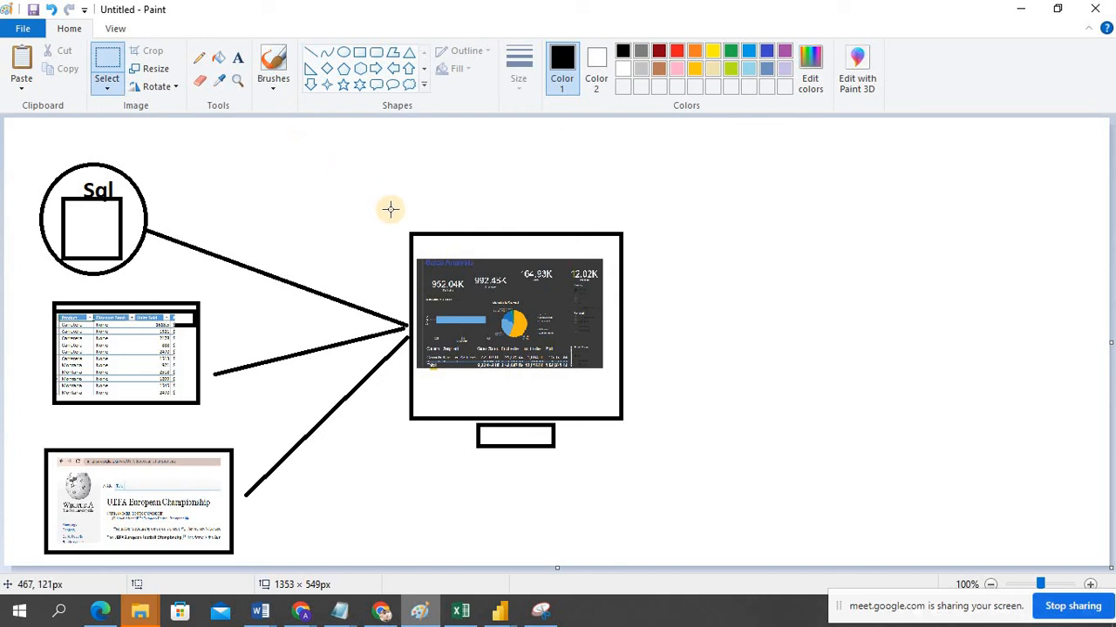
mouse_move(391, 207)
mouse_down()
mouse_move(532, 441)
mouse_move(634, 459)
mouse_up()
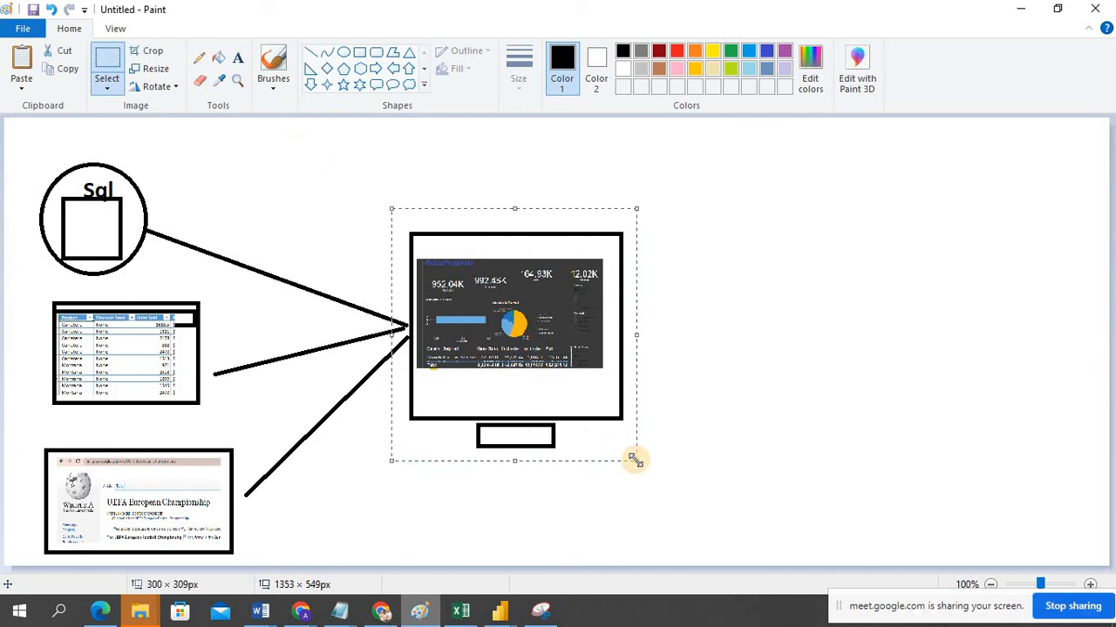
key(Delete)
key(ctrl+v)
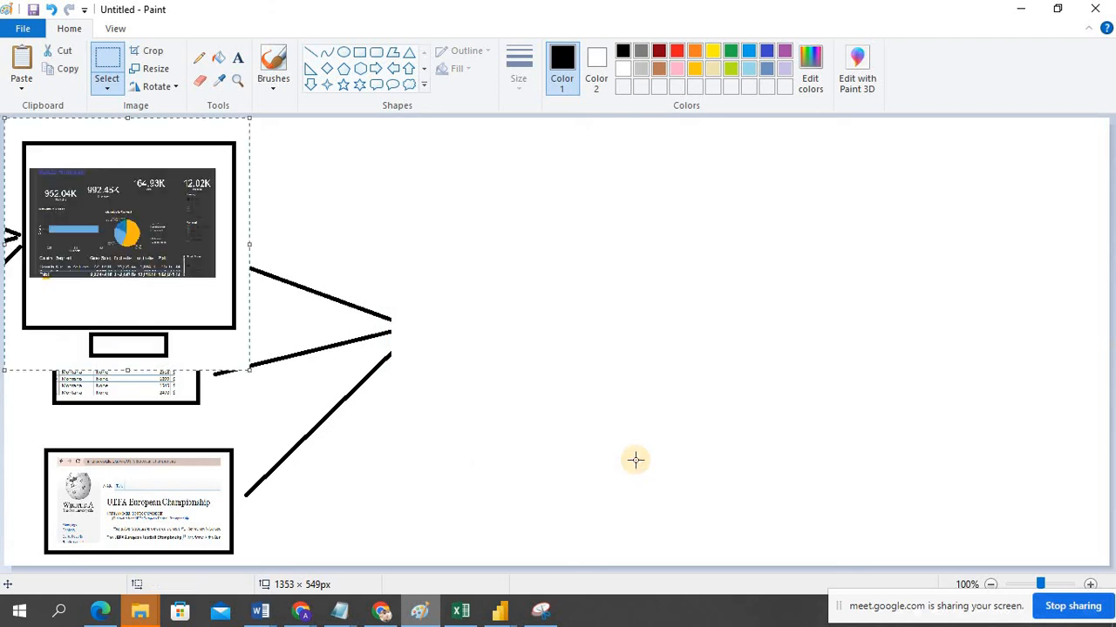
drag(218, 200, 676, 240)
drag(845, 284, 850, 310)
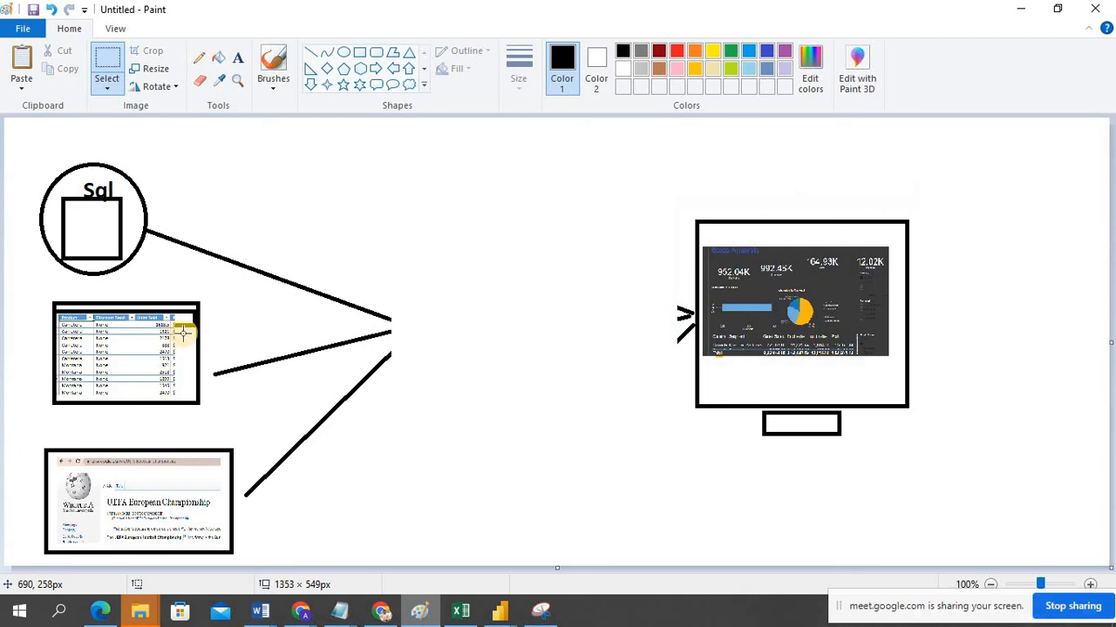
click(104, 192)
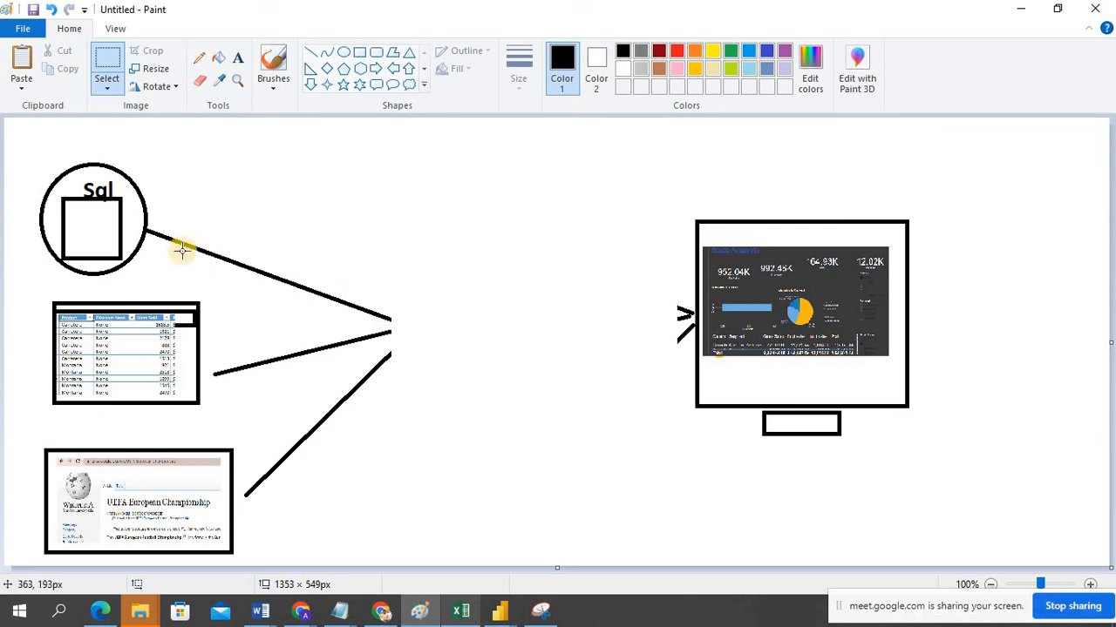
click(499, 615)
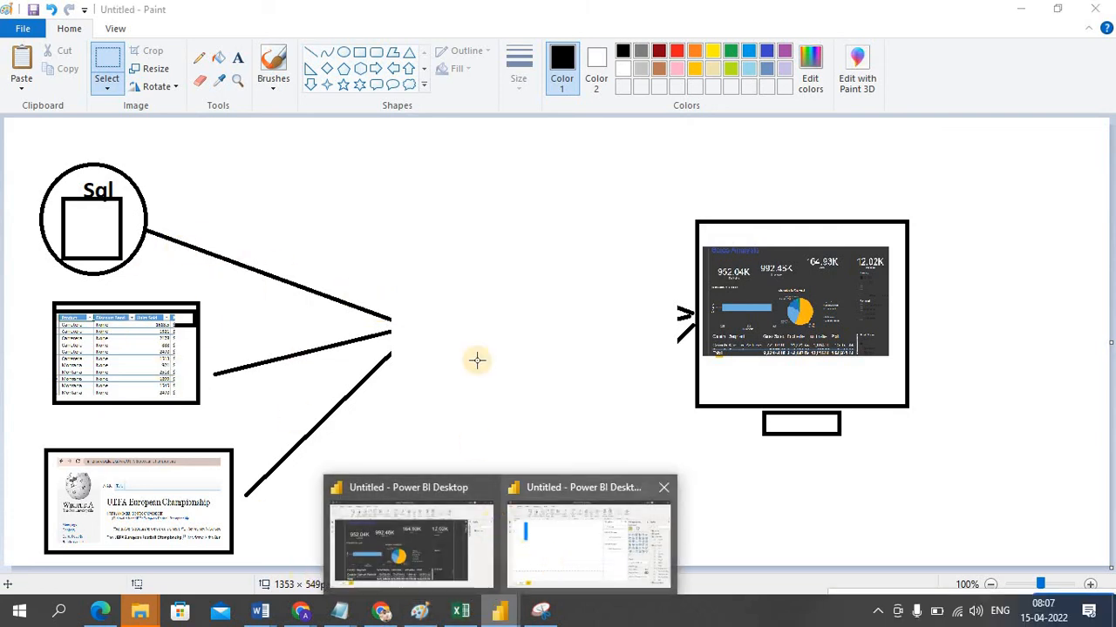
click(486, 328)
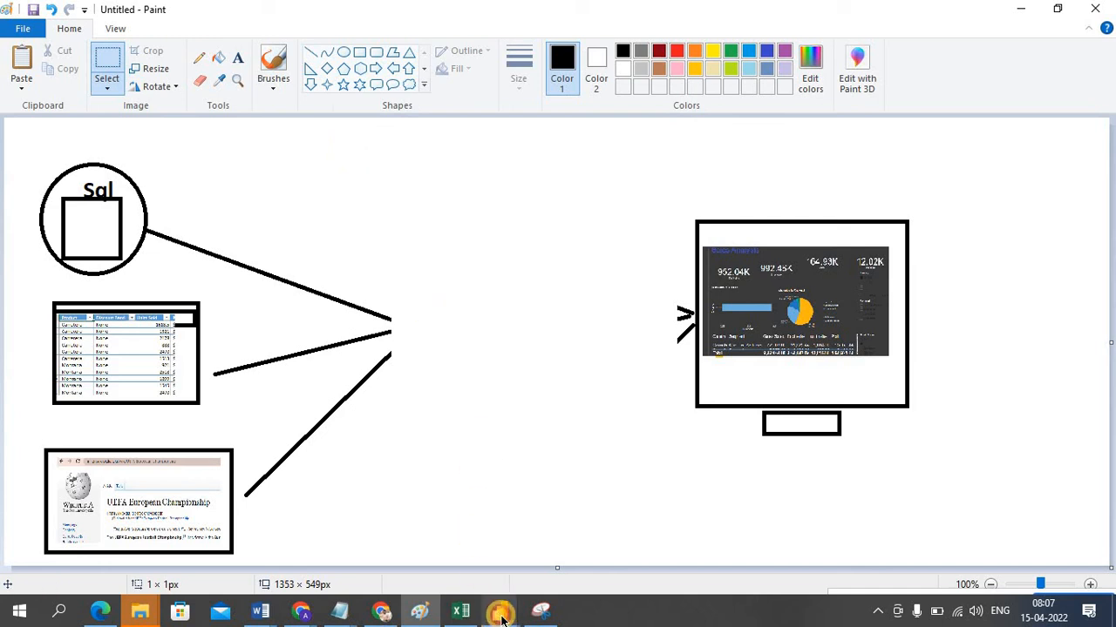
Step: Switch to the Power BI Desktop report with the Sales column chart and review the common data sources offered for import
mouse_move(501, 617)
click(537, 563)
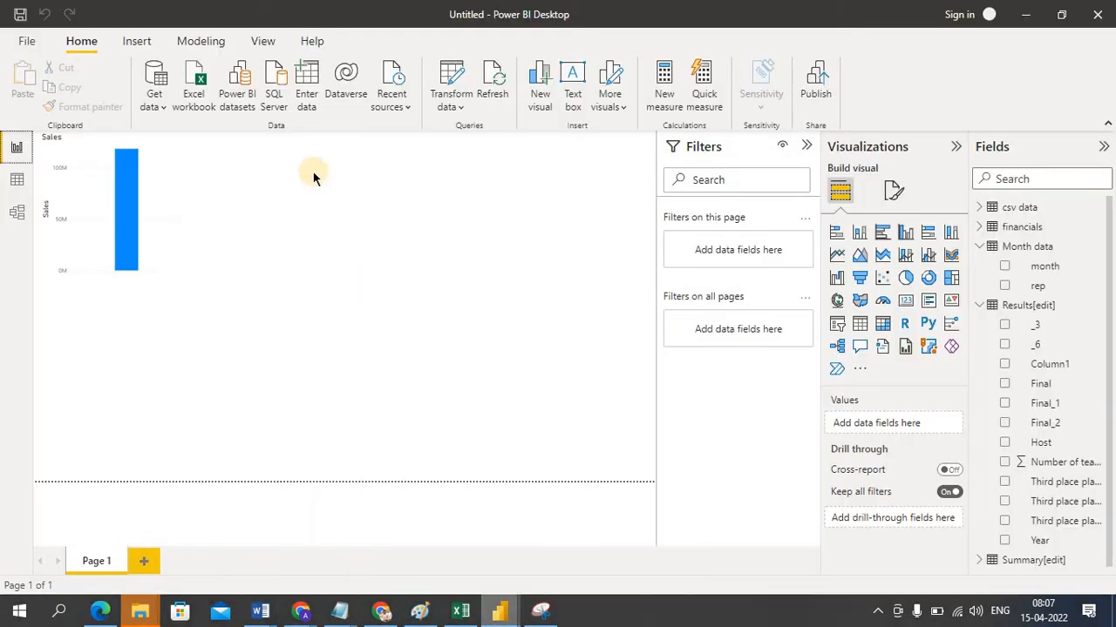
click(155, 103)
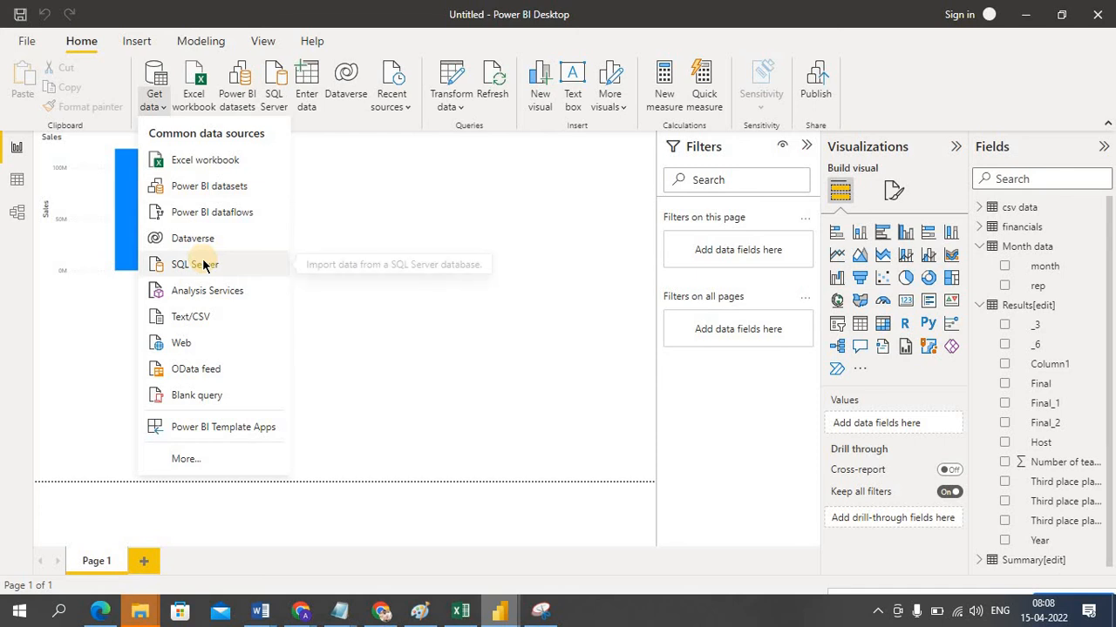
Step: Return to the Paint drawing and add the text "Source data set" above the Sql circle
key(alt+Tab)
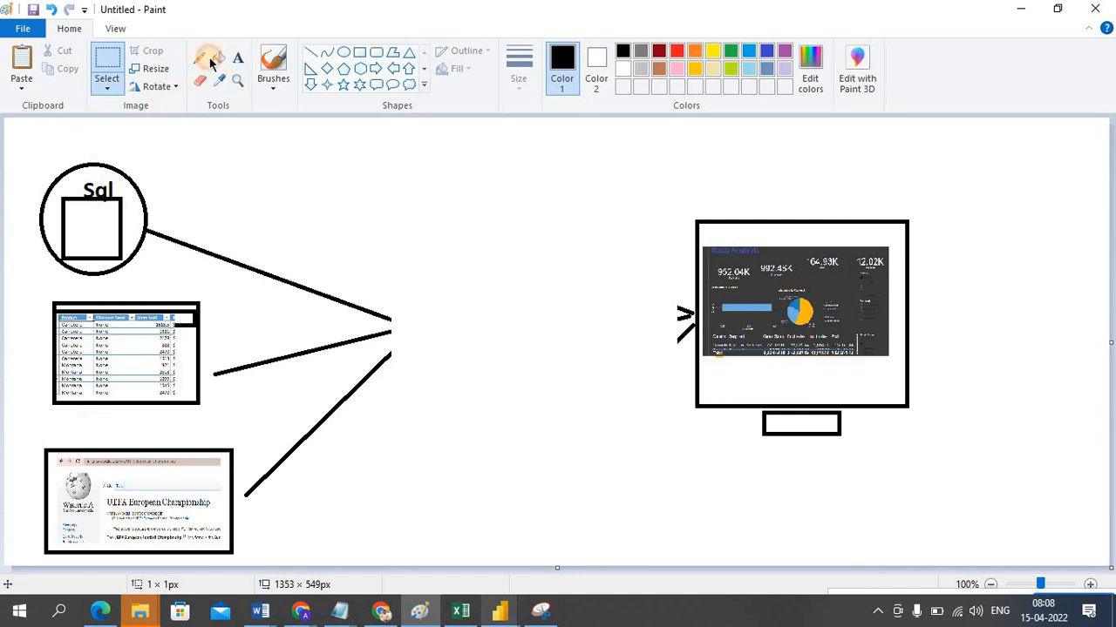
click(237, 59)
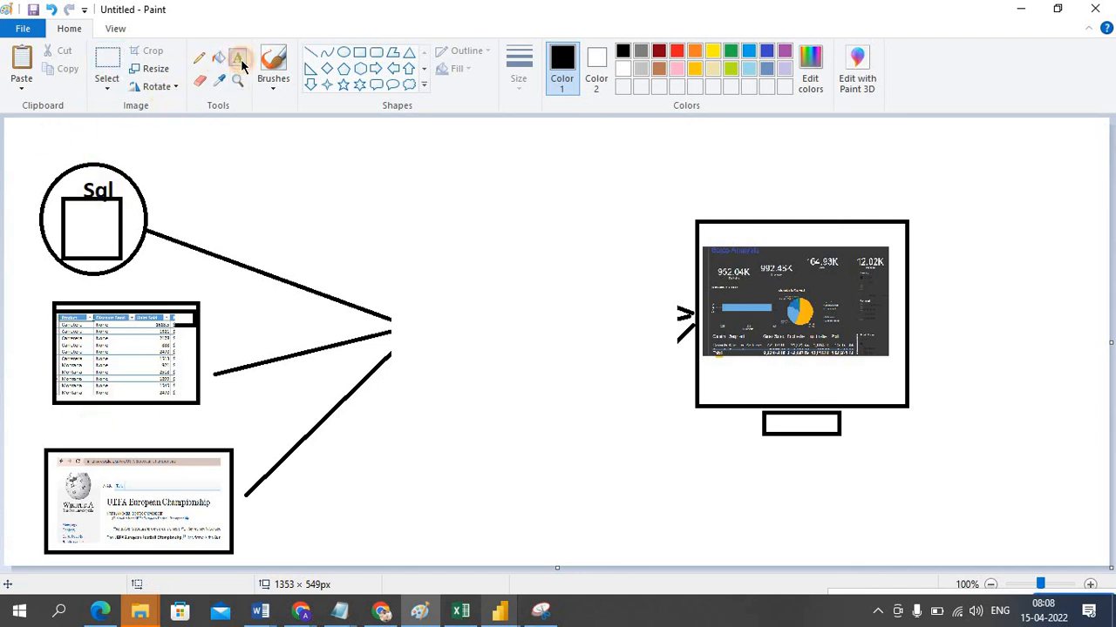
click(48, 141)
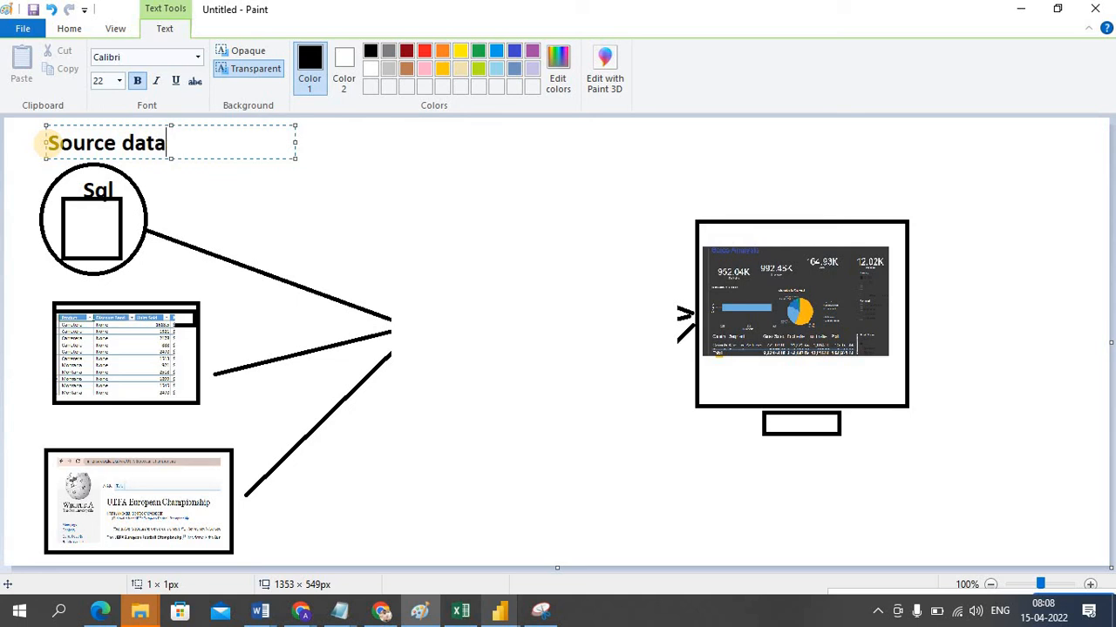
click(214, 210)
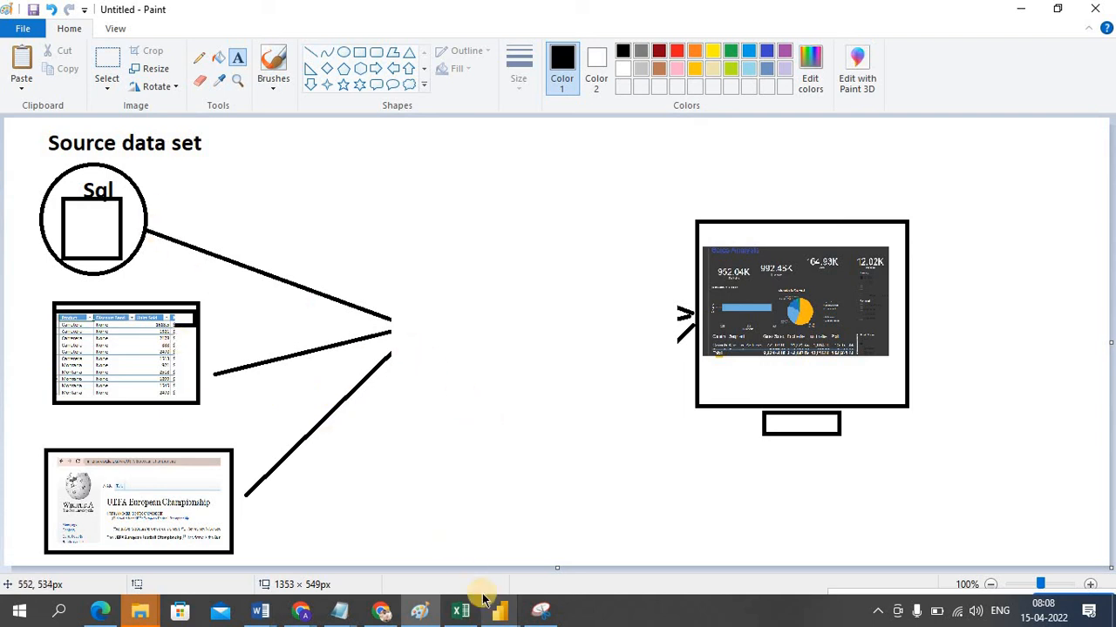
Step: Switch back to the Power BI Desktop report with the Sales chart and examine the Summary[edit] table in the data view
mouse_move(498, 610)
click(569, 550)
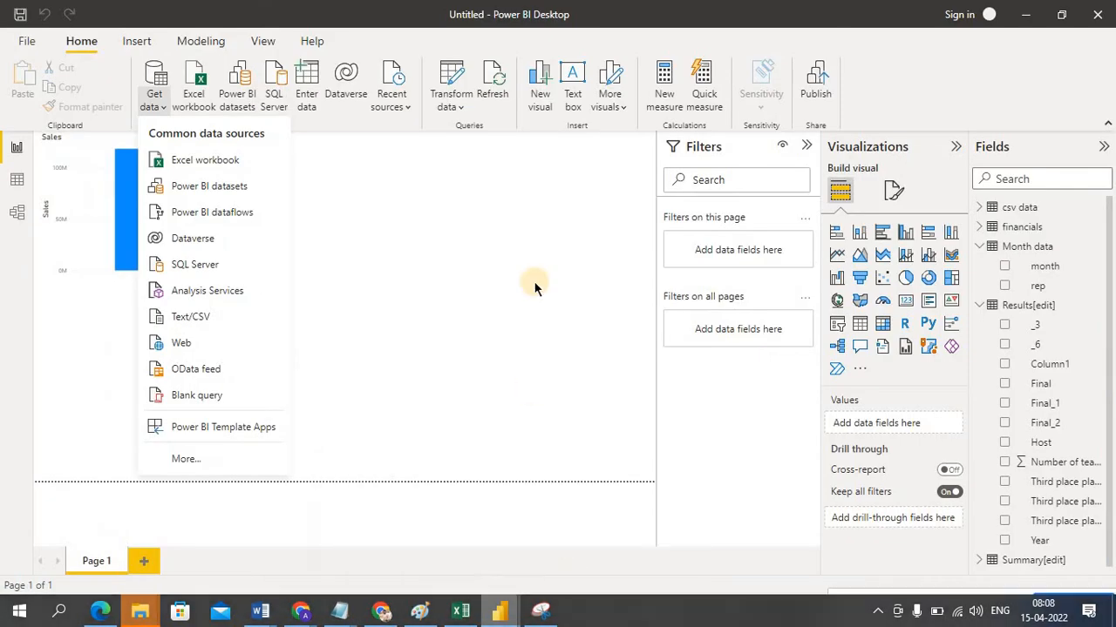
click(472, 254)
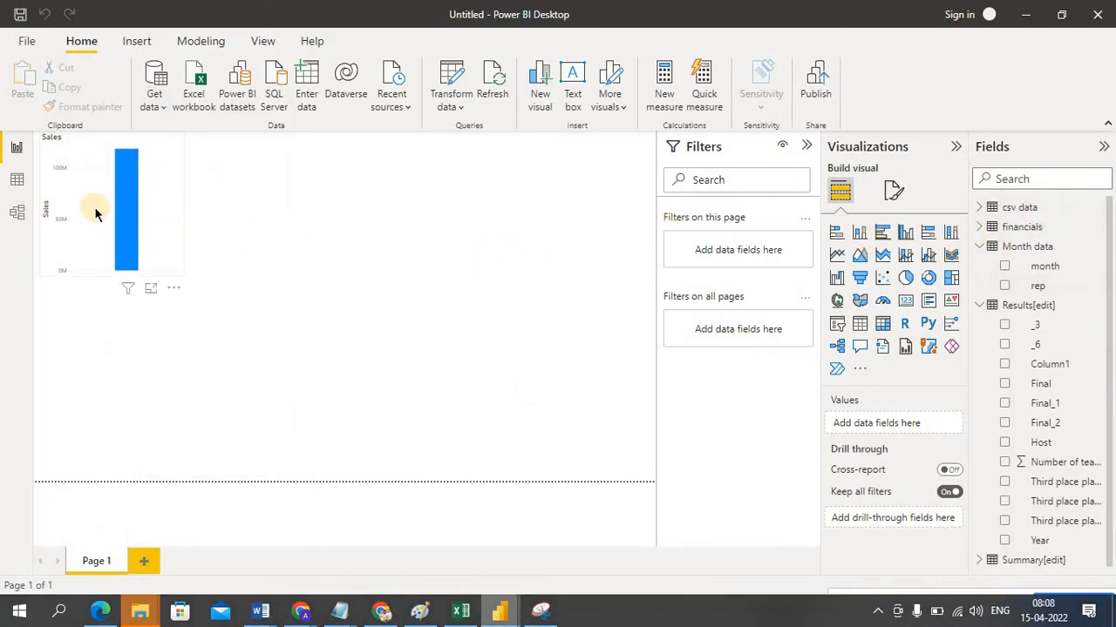
click(19, 184)
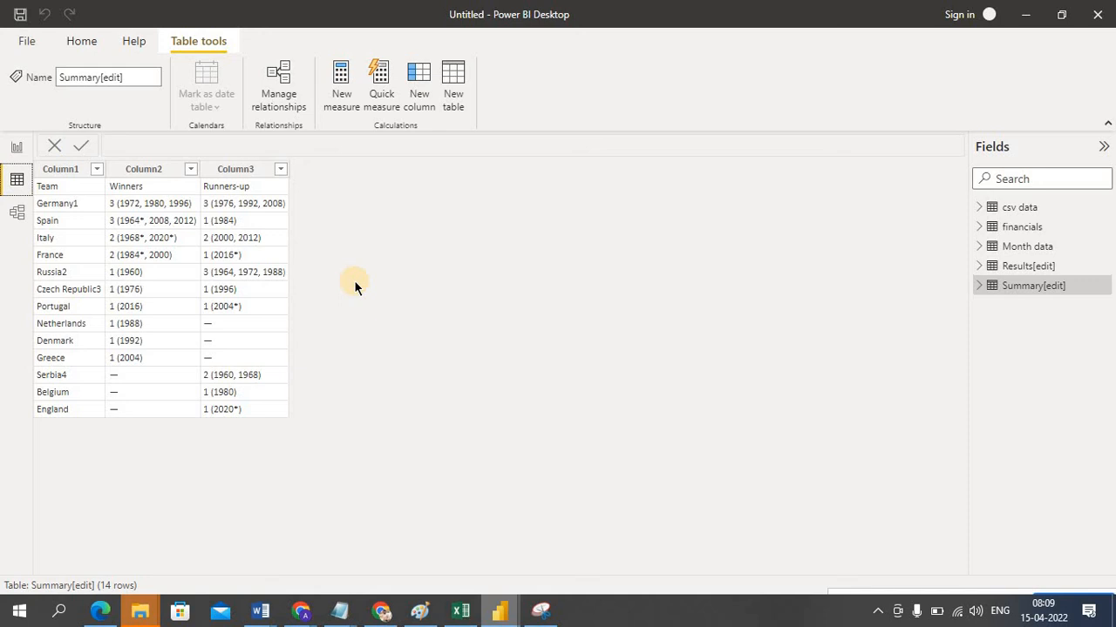
Step: Return to the report view, open the Power Query Editor to transform the data, maximize it and display the Summary[edit] query
click(15, 150)
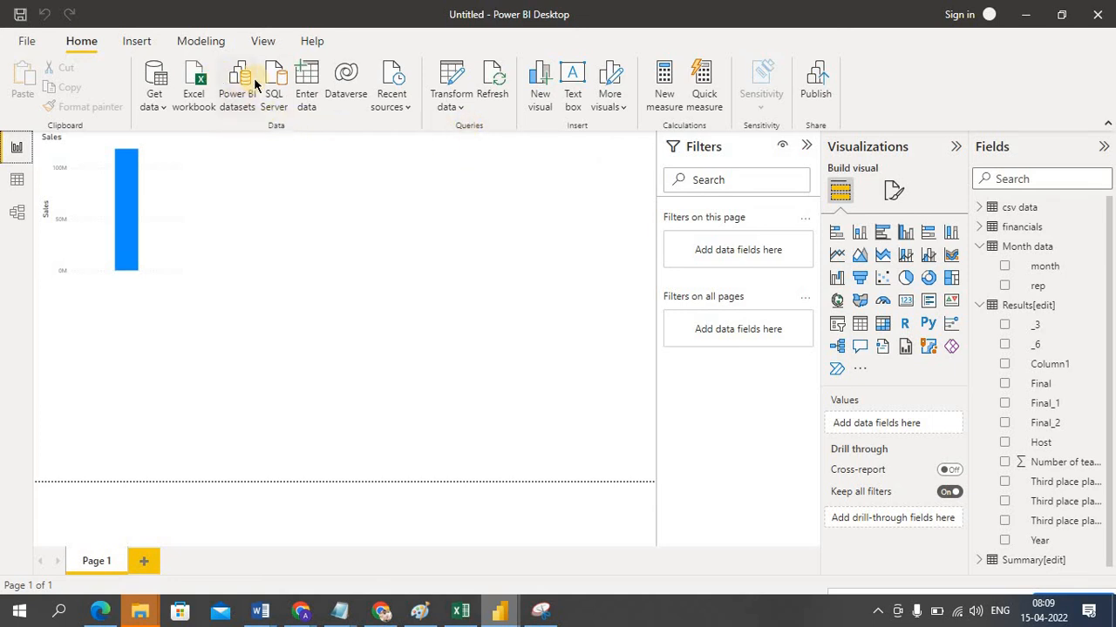
click(463, 108)
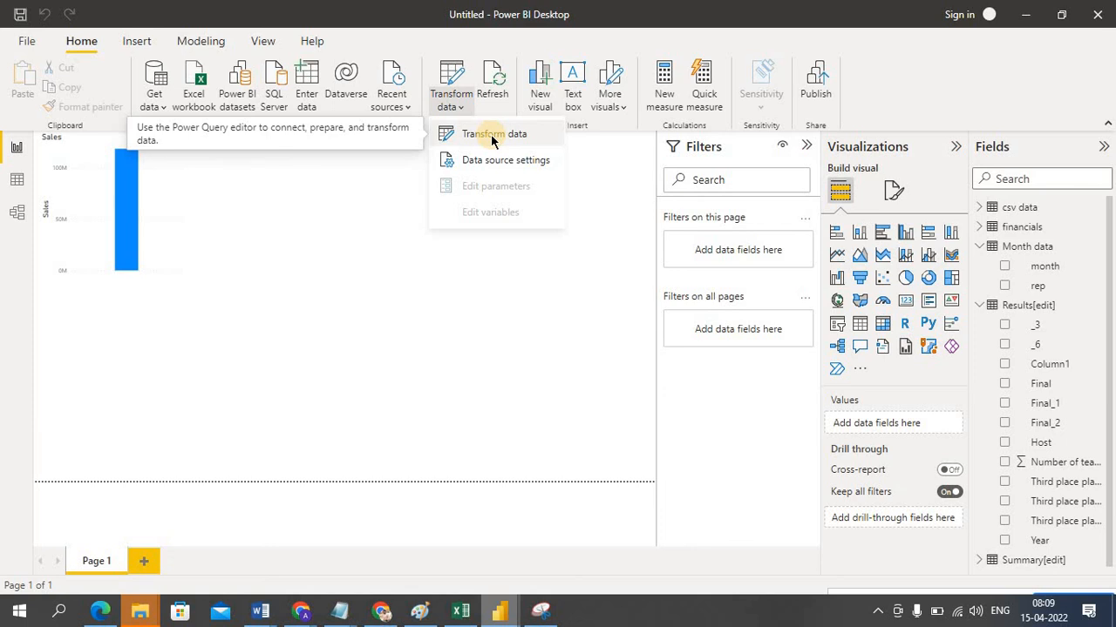
click(491, 135)
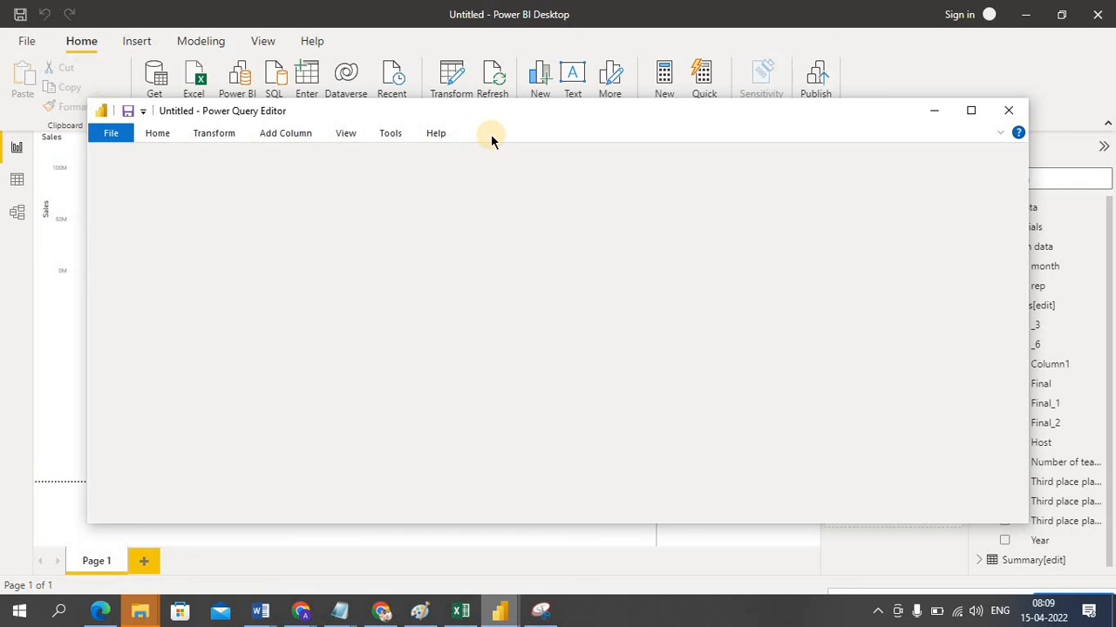
click(216, 133)
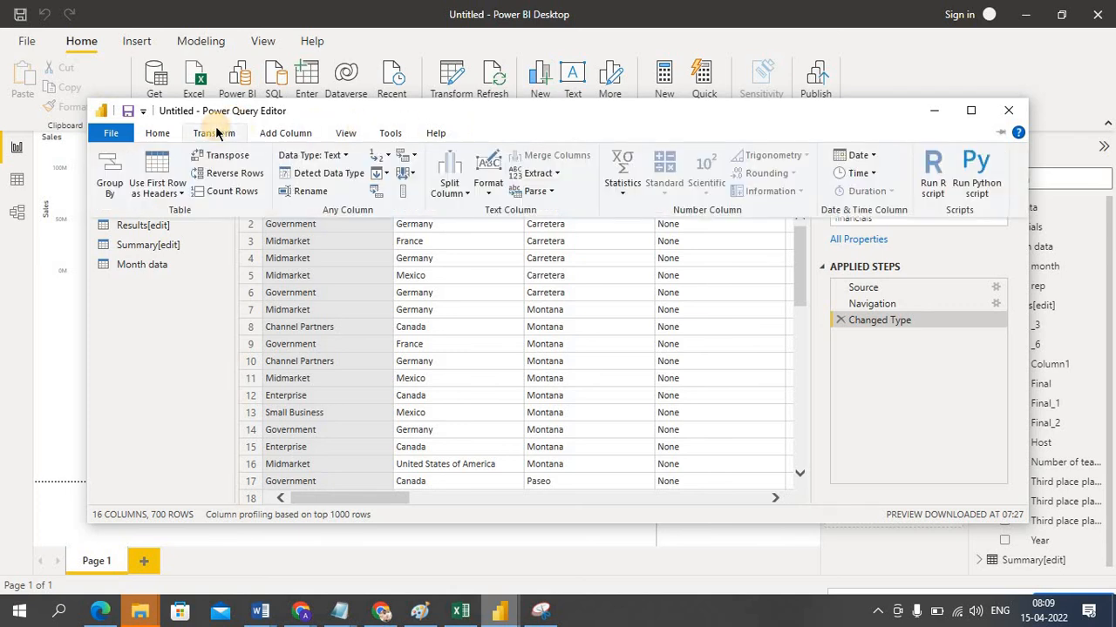
click(967, 111)
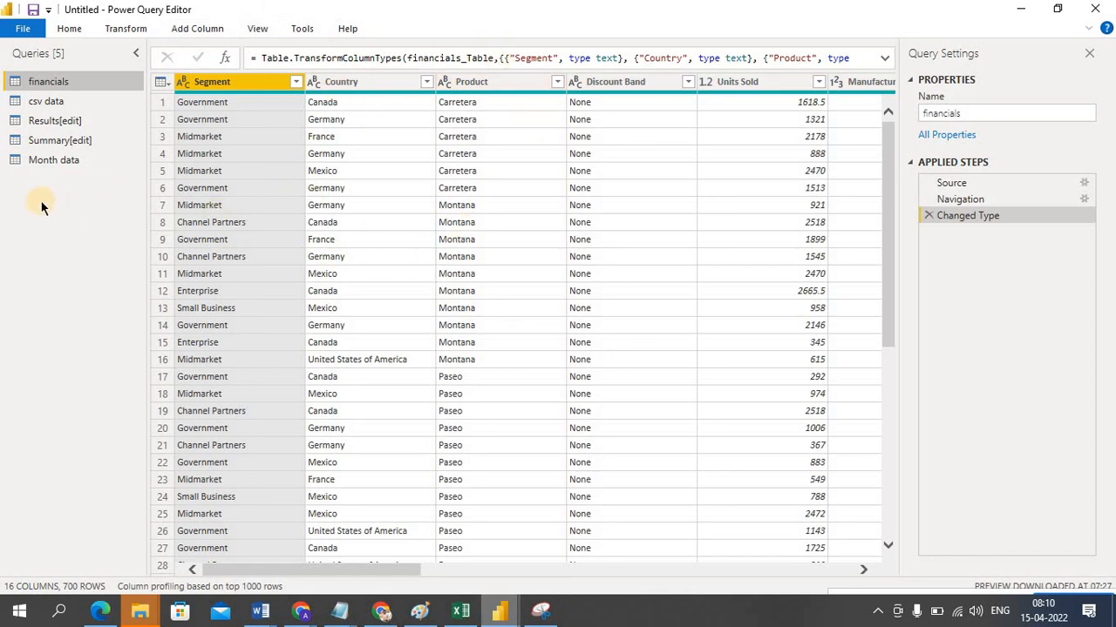
click(45, 123)
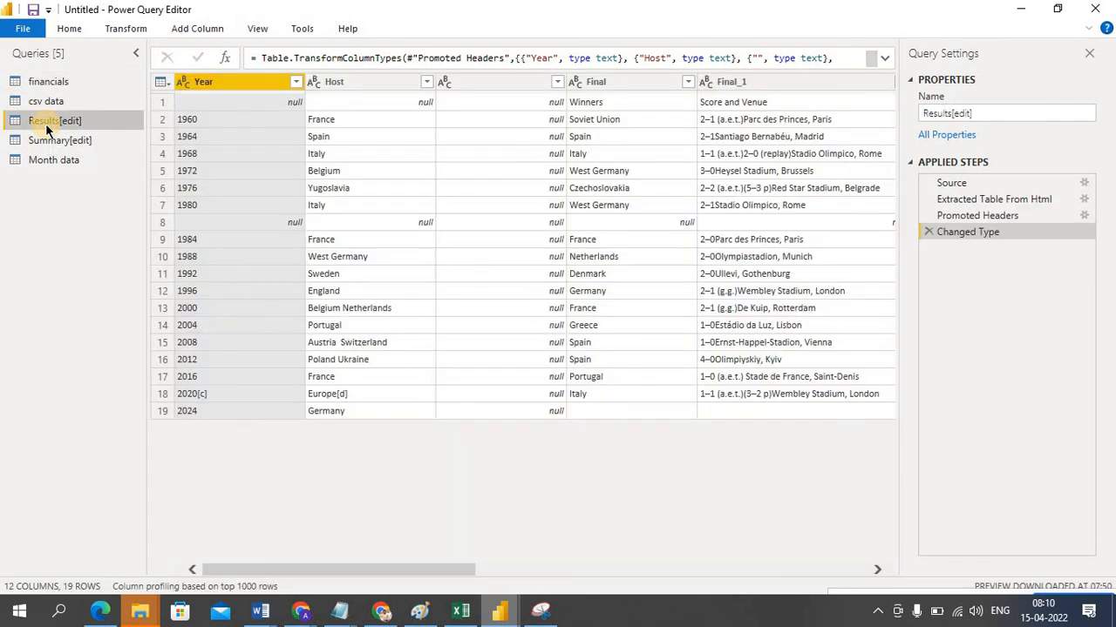
click(43, 144)
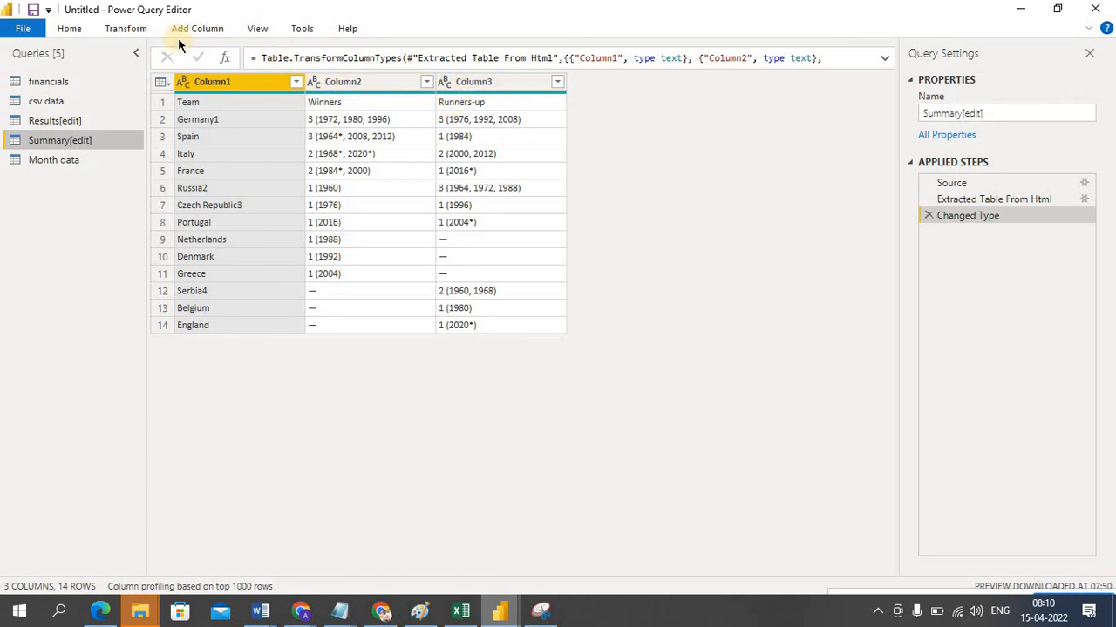
Step: Review the available transform commands and try promoting the first row of the Summary[edit] query to column headers
click(125, 31)
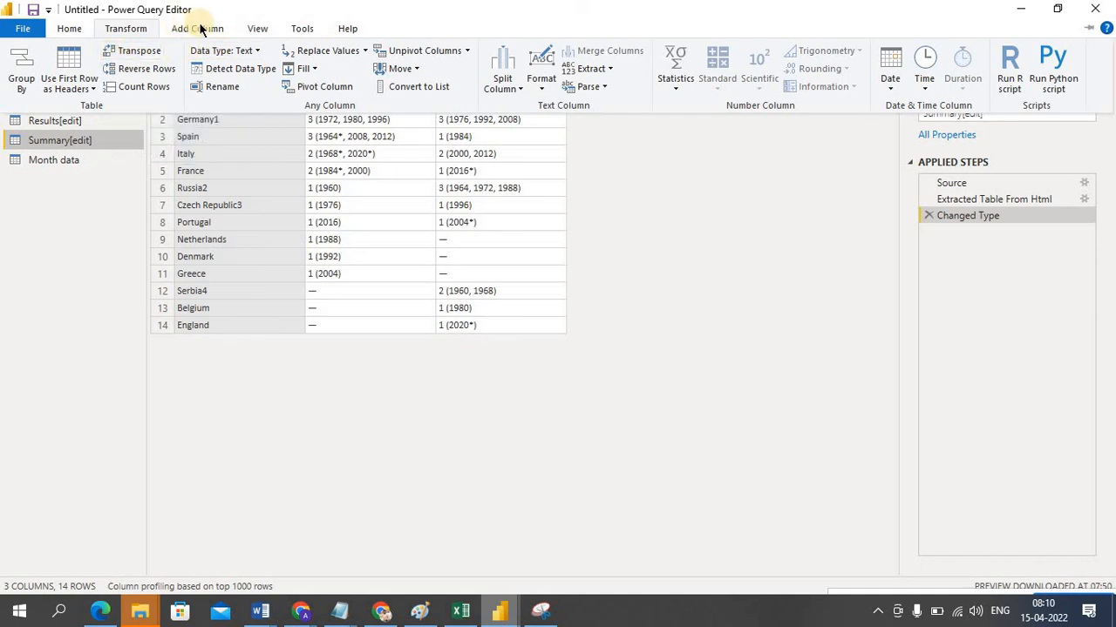
click(406, 70)
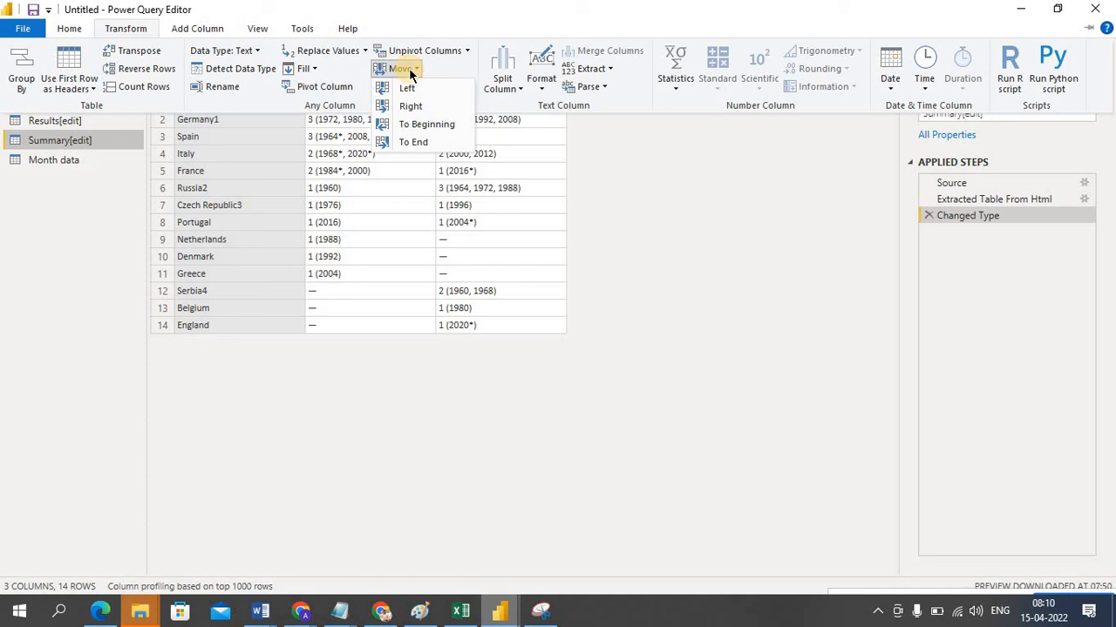
click(601, 125)
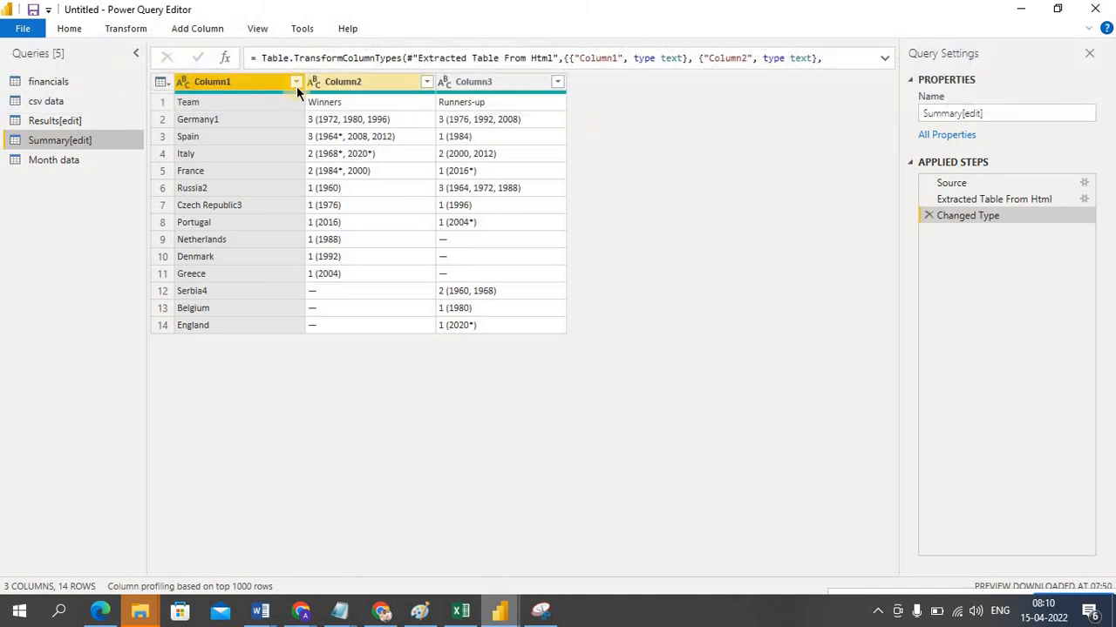
click(127, 28)
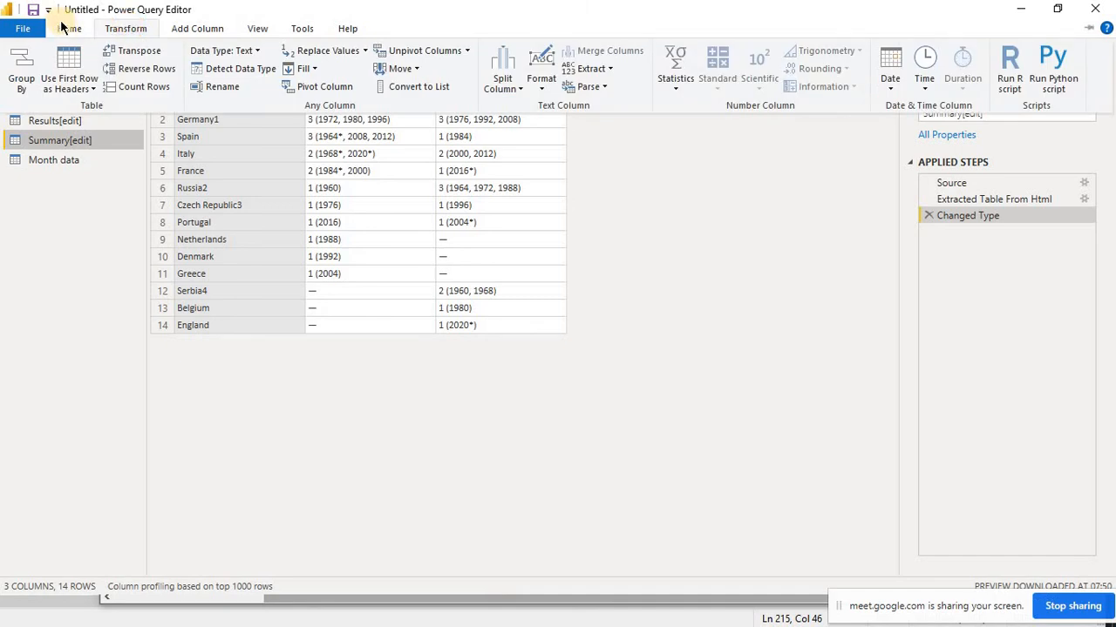
click(61, 28)
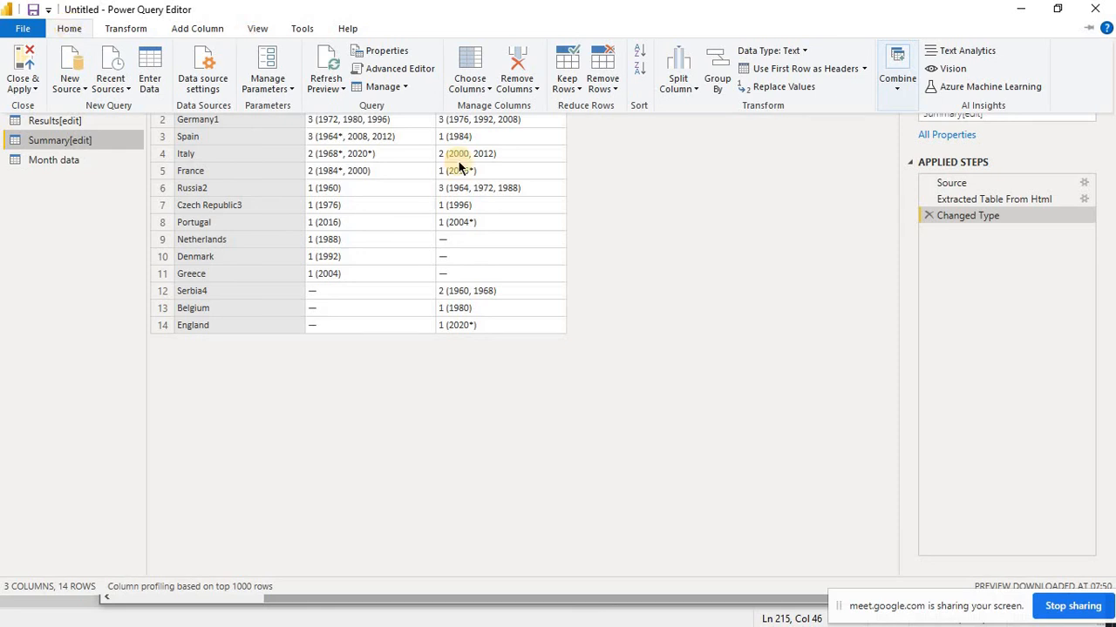
click(794, 67)
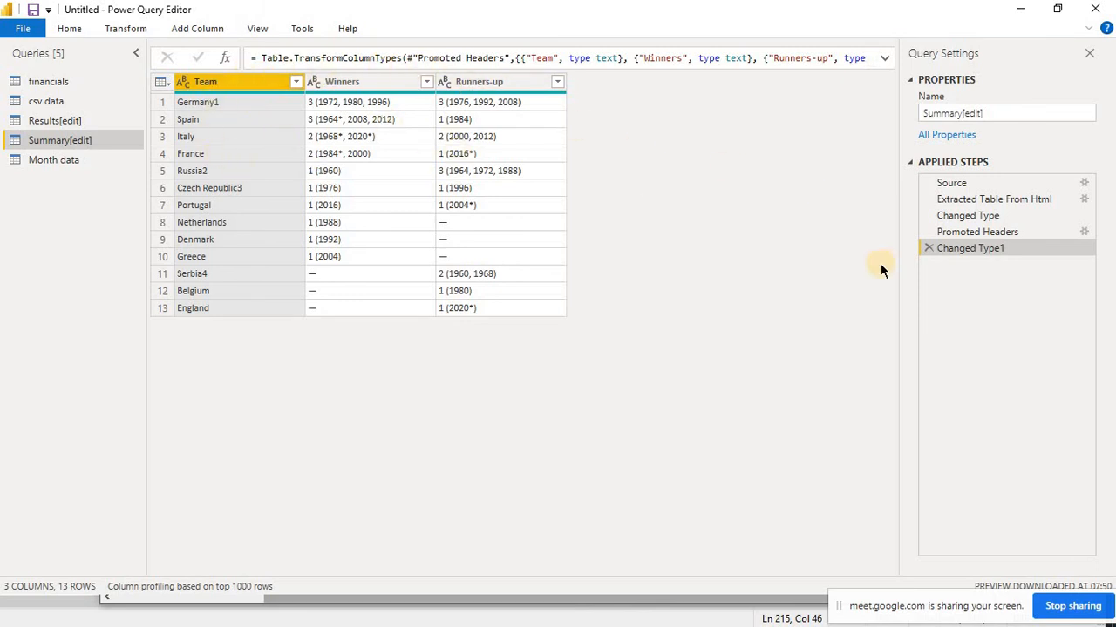
Step: Delete the Changed Type1 and Promoted Headers steps from the Summary[edit] query's applied steps
drag(979, 182, 984, 216)
click(928, 249)
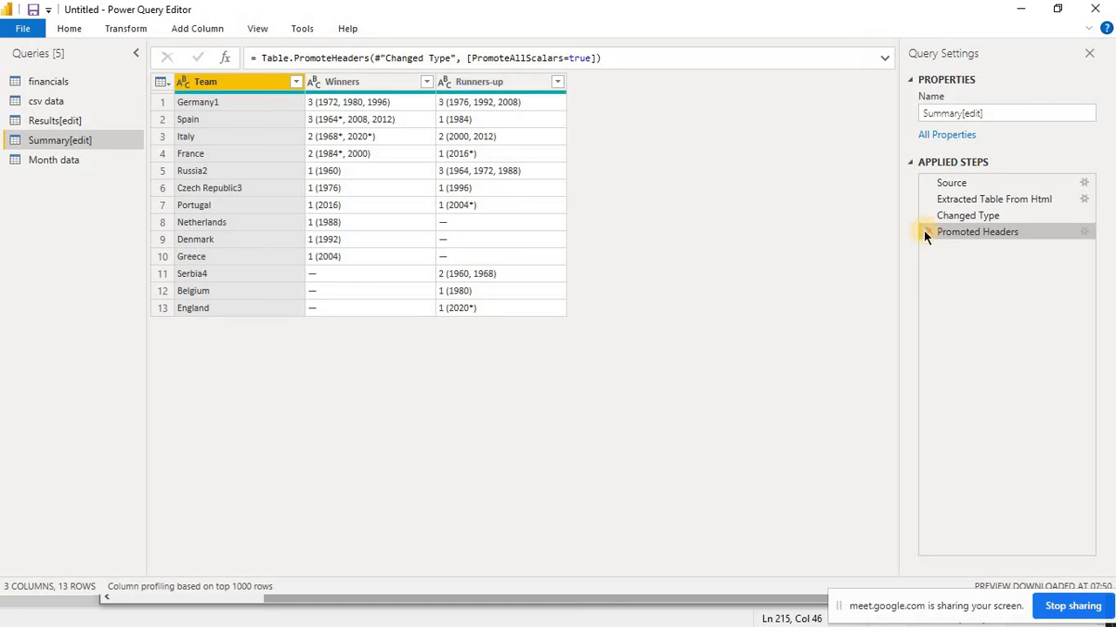
click(928, 232)
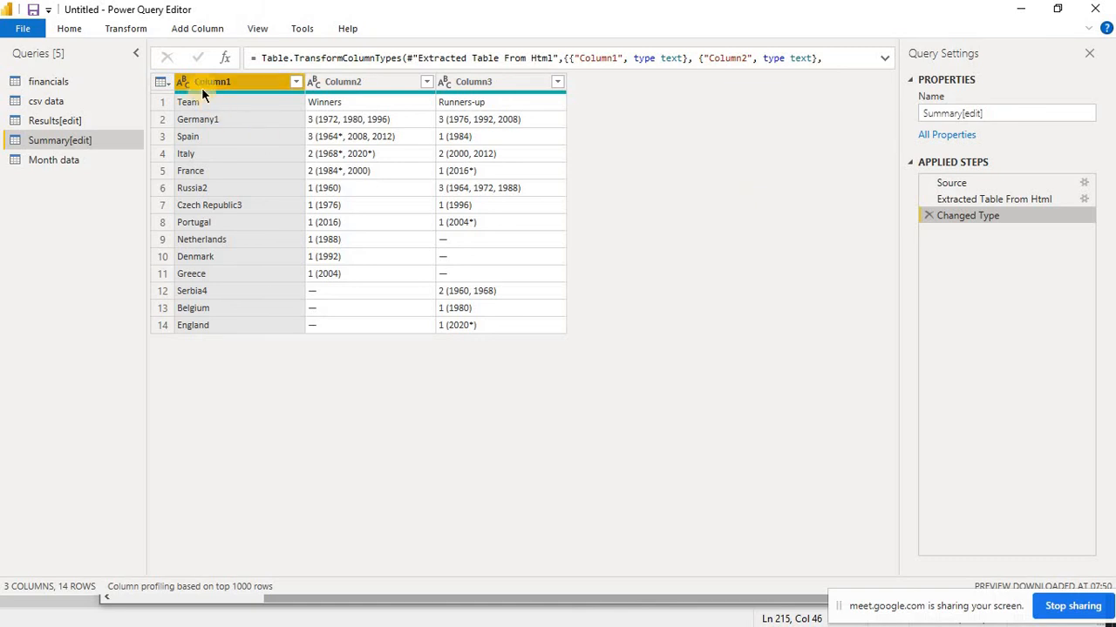
Step: Use the first row of the Summary[edit] query as headers
click(70, 29)
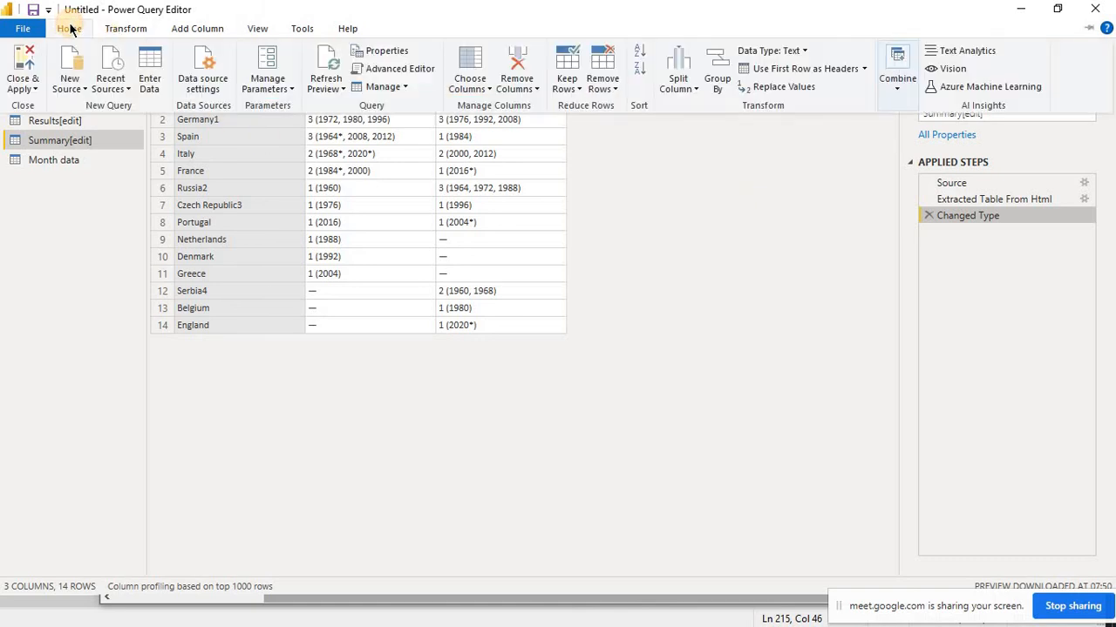
click(369, 43)
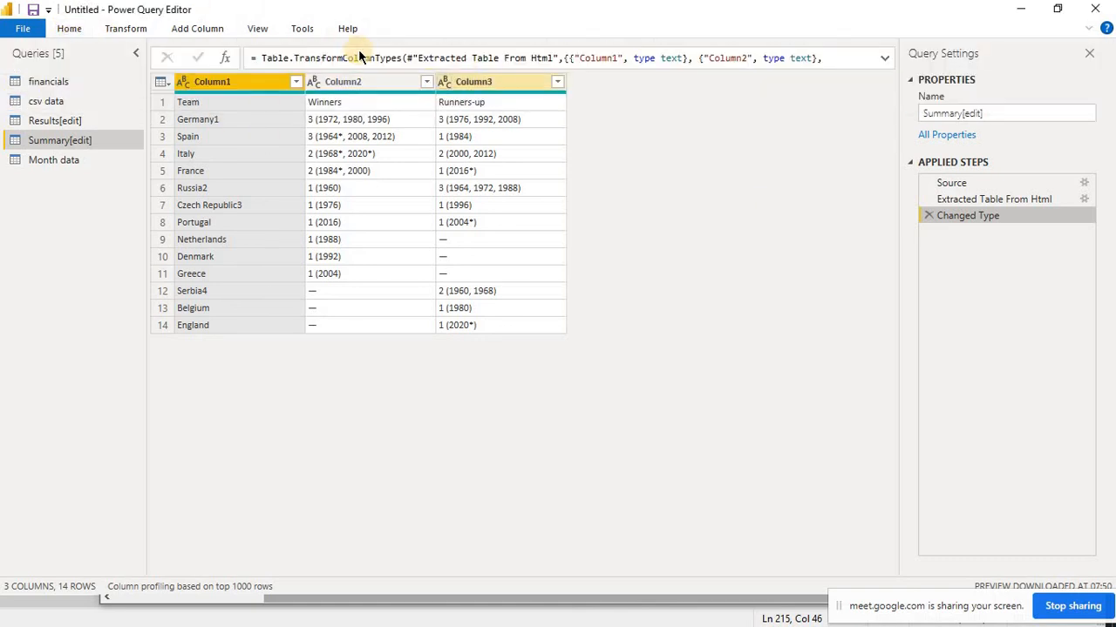
click(82, 29)
click(628, 69)
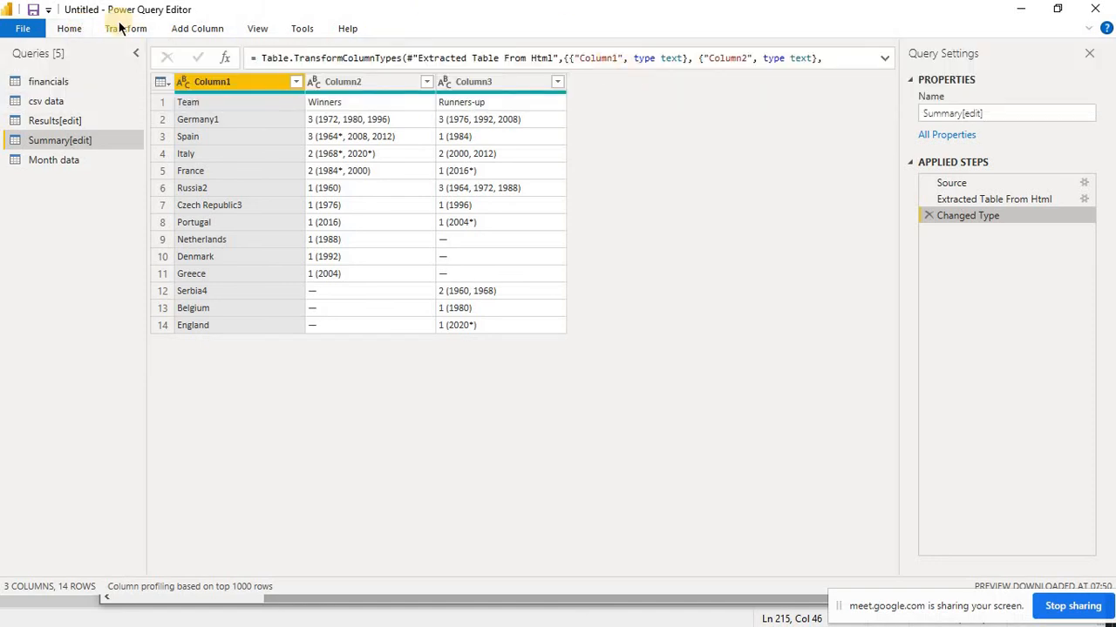
click(71, 24)
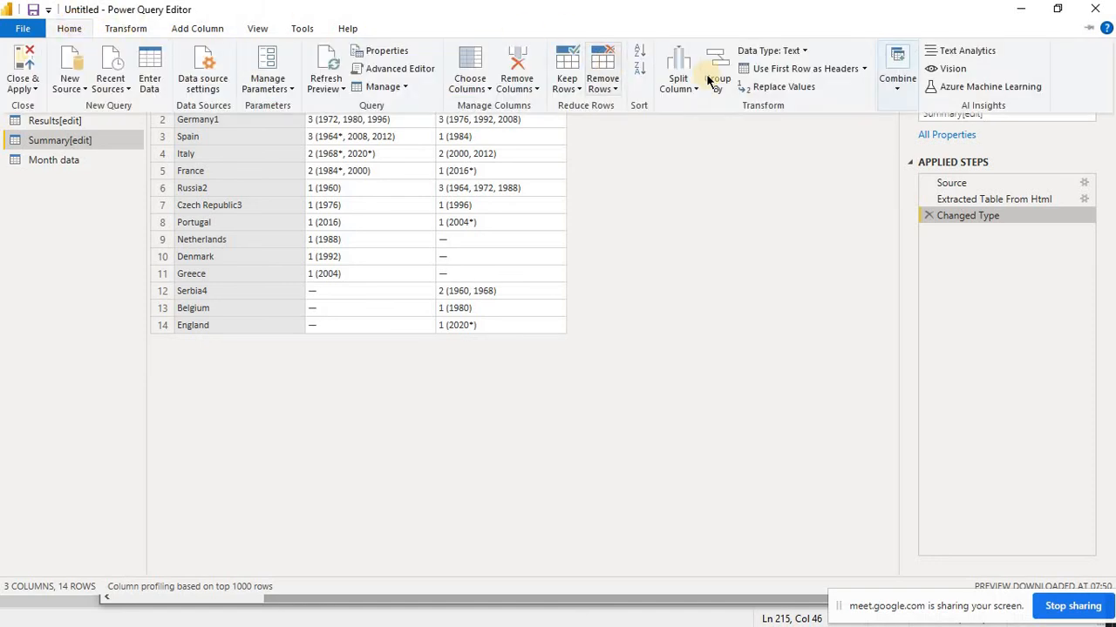
click(787, 68)
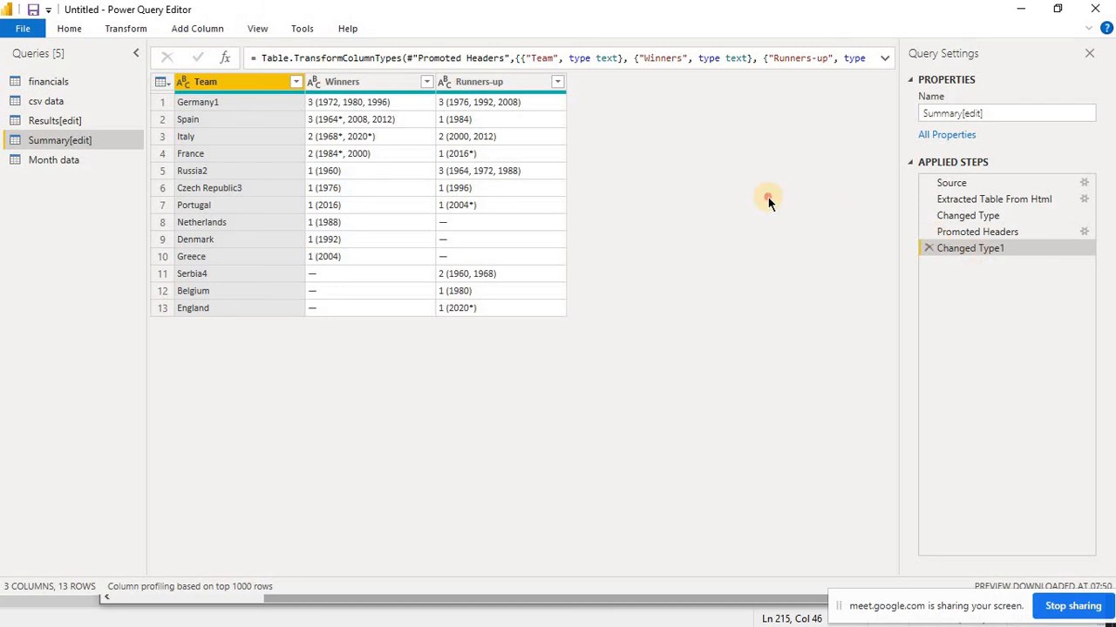
Step: Apply the pending query changes and save the file as TEST2 in the Power BI 2 folder
click(32, 11)
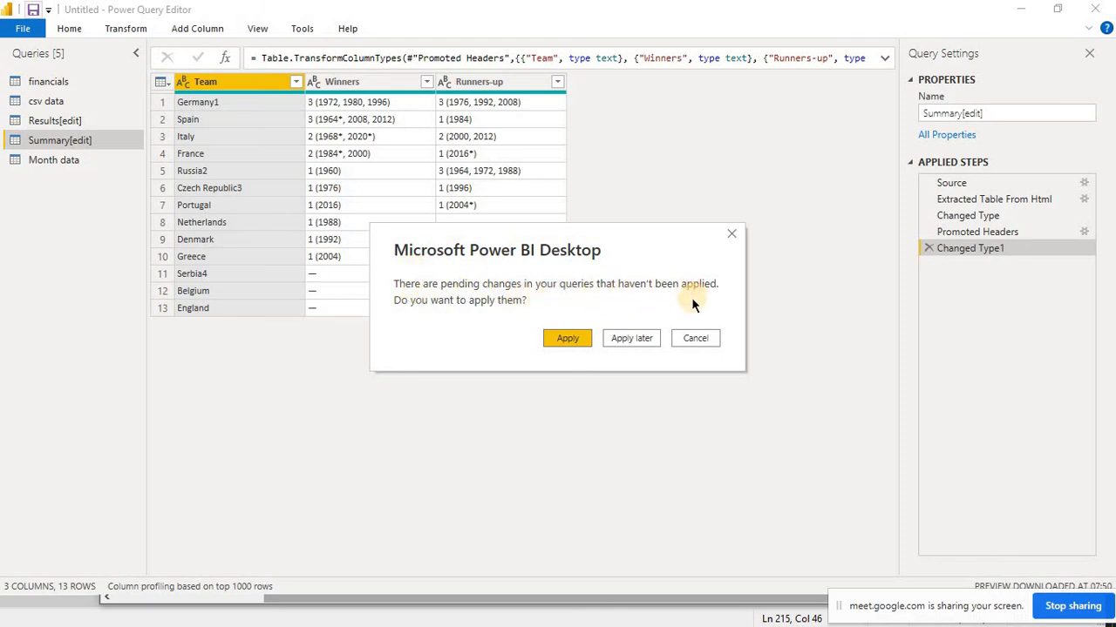
click(567, 338)
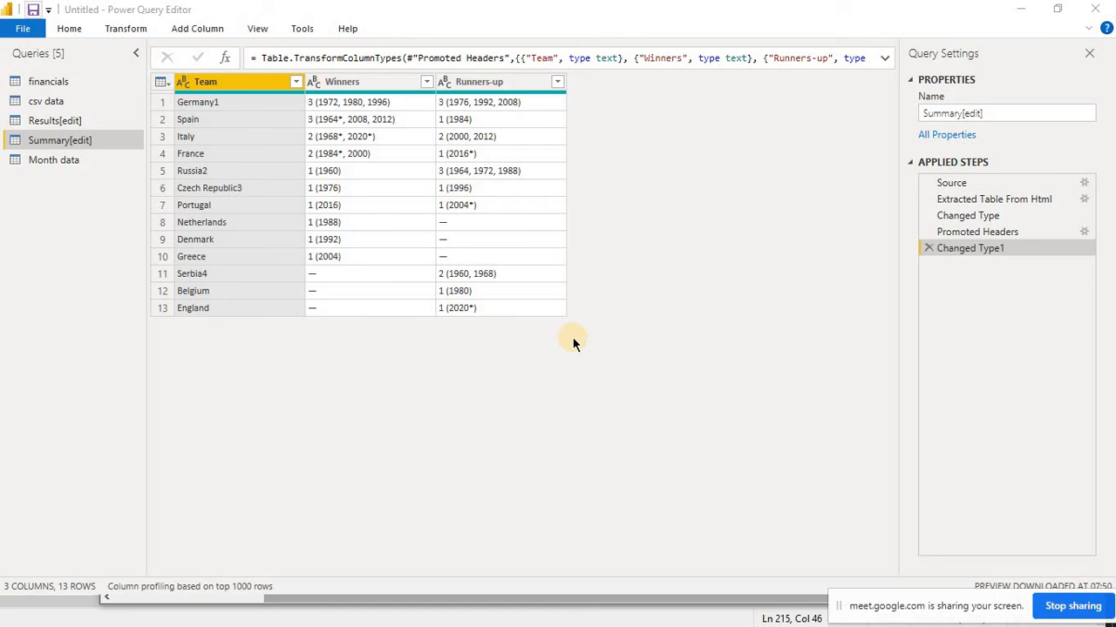
key(ctrl+s)
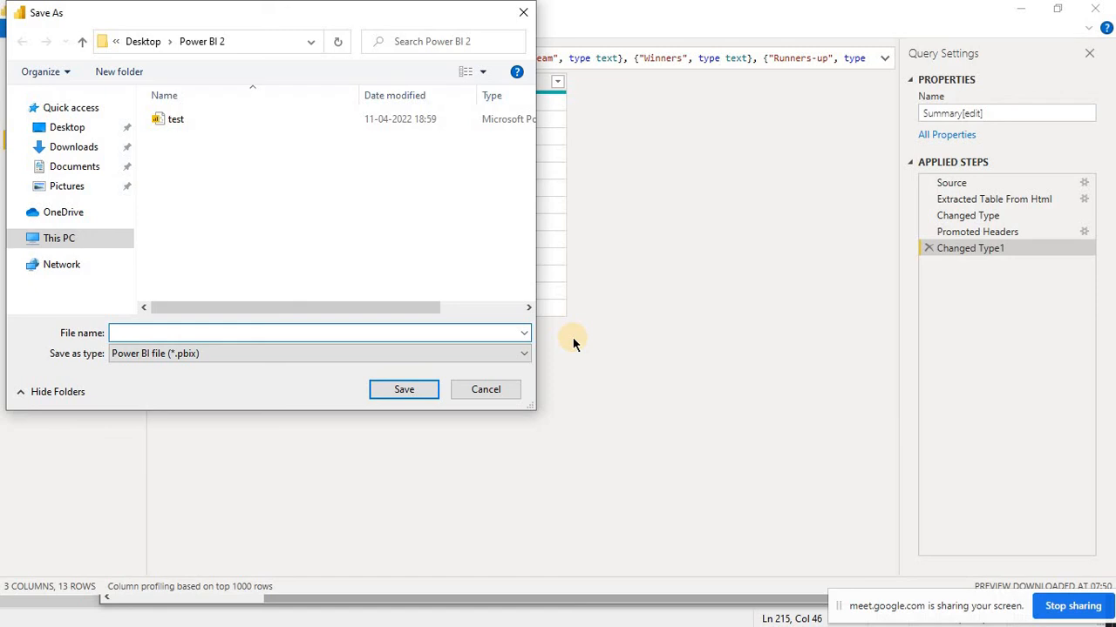
text(TEST)
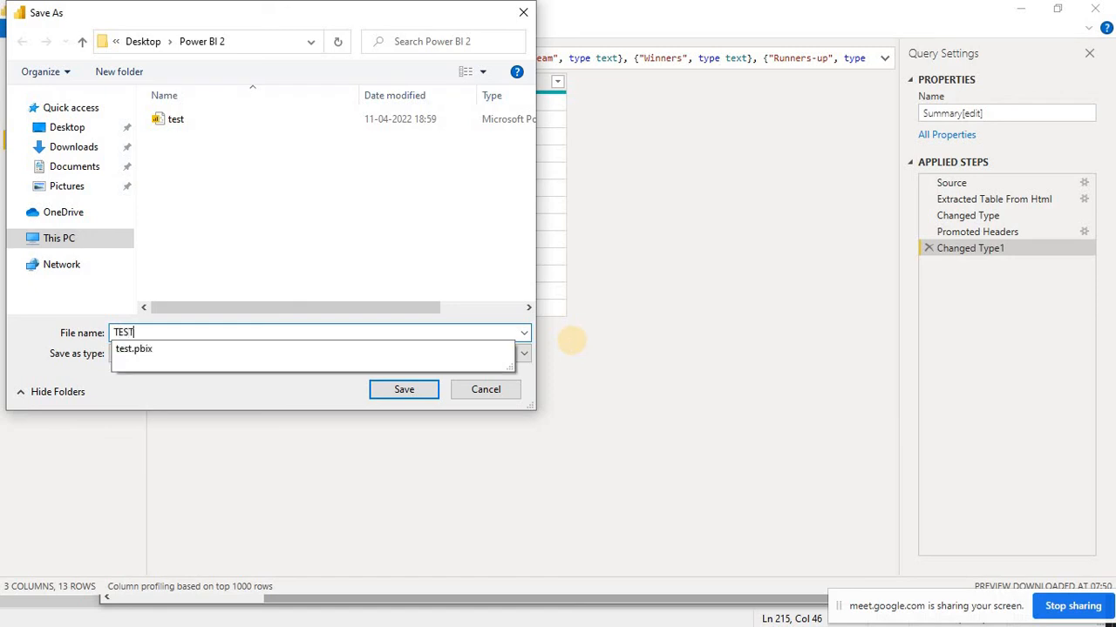
text(2)
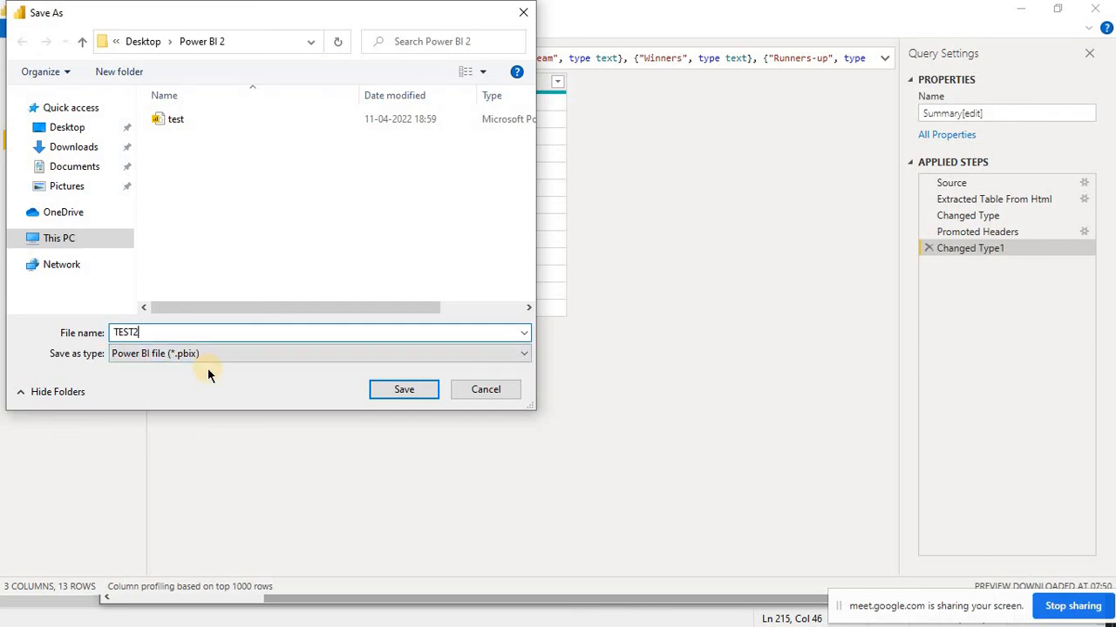
click(398, 386)
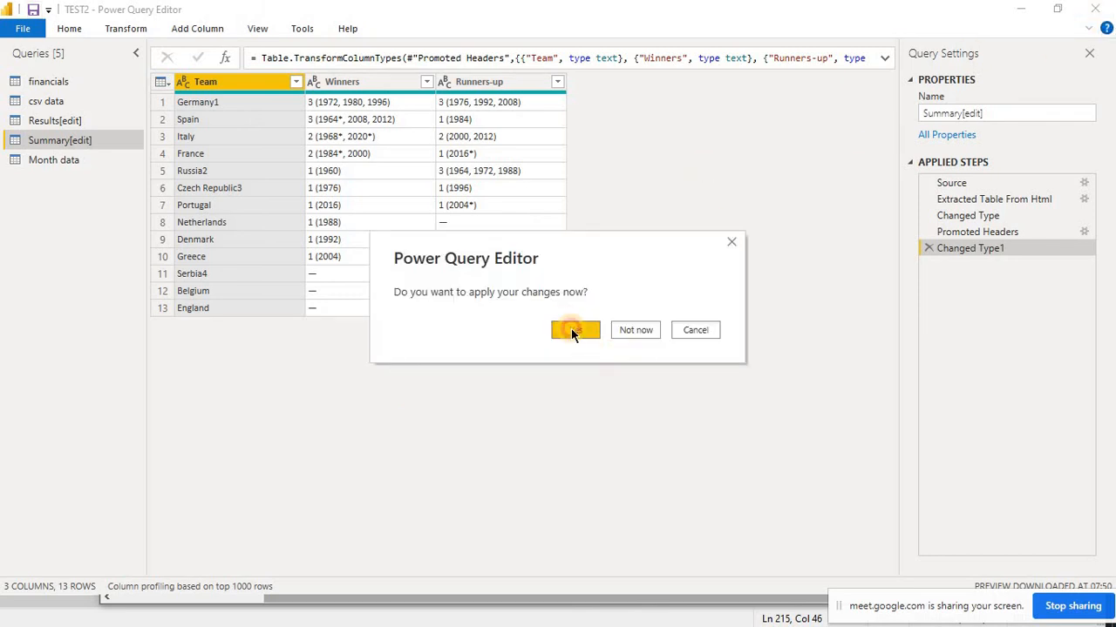
click(574, 330)
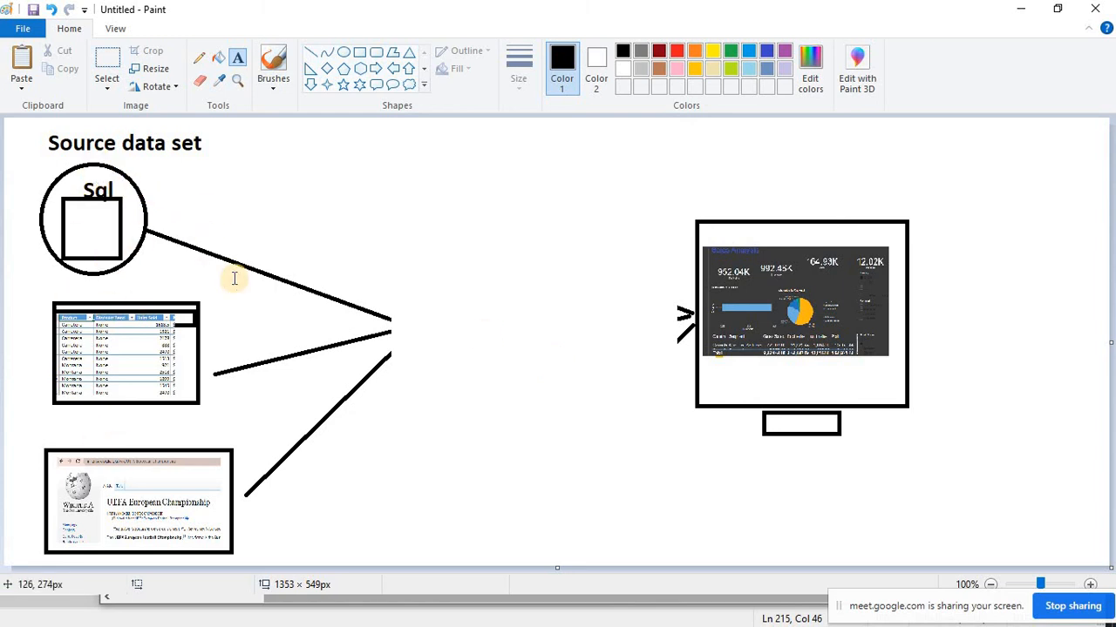
Step: In the Paint drawing, draw a rectangle about 191 × 160 px where the three lines meet and add the text "Cleaning data" inside it
click(359, 53)
drag(388, 270, 546, 400)
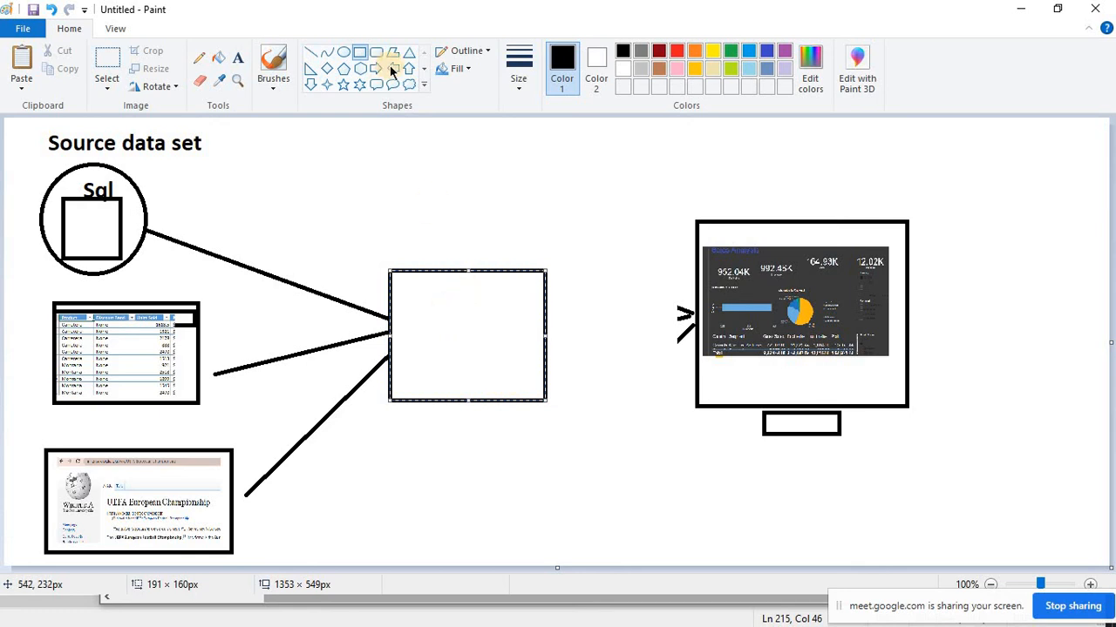
click(237, 62)
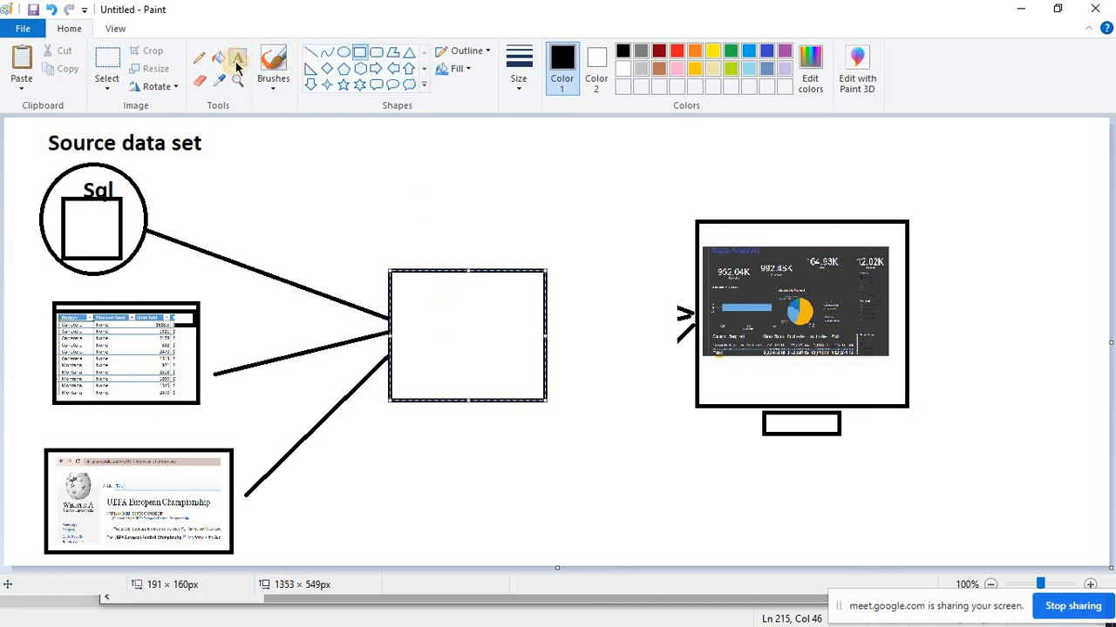
click(419, 315)
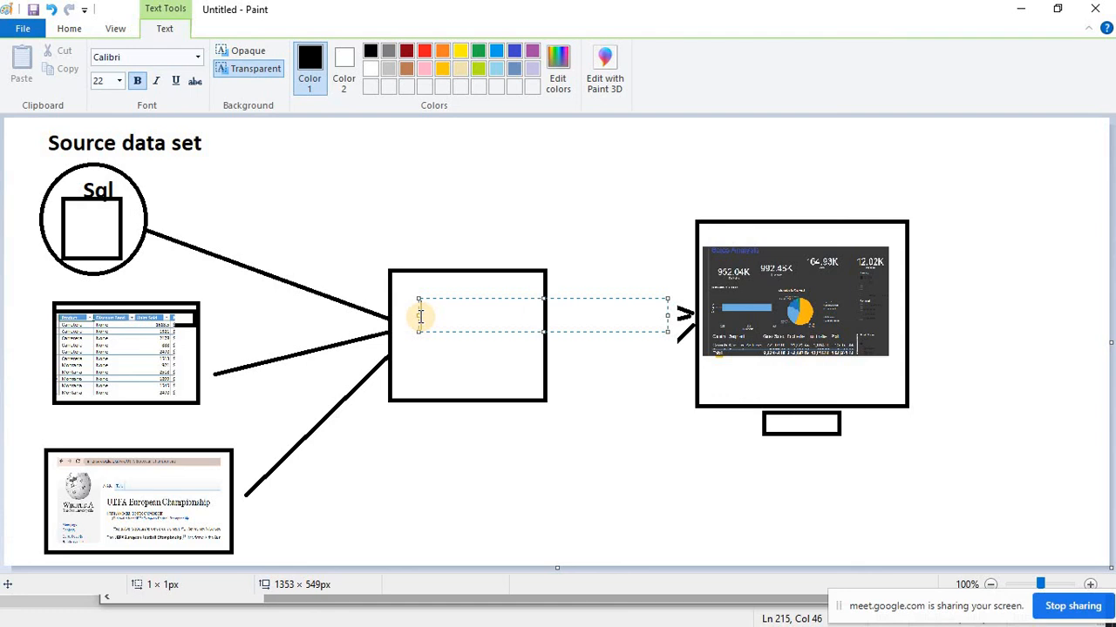
text(Cleaning d)
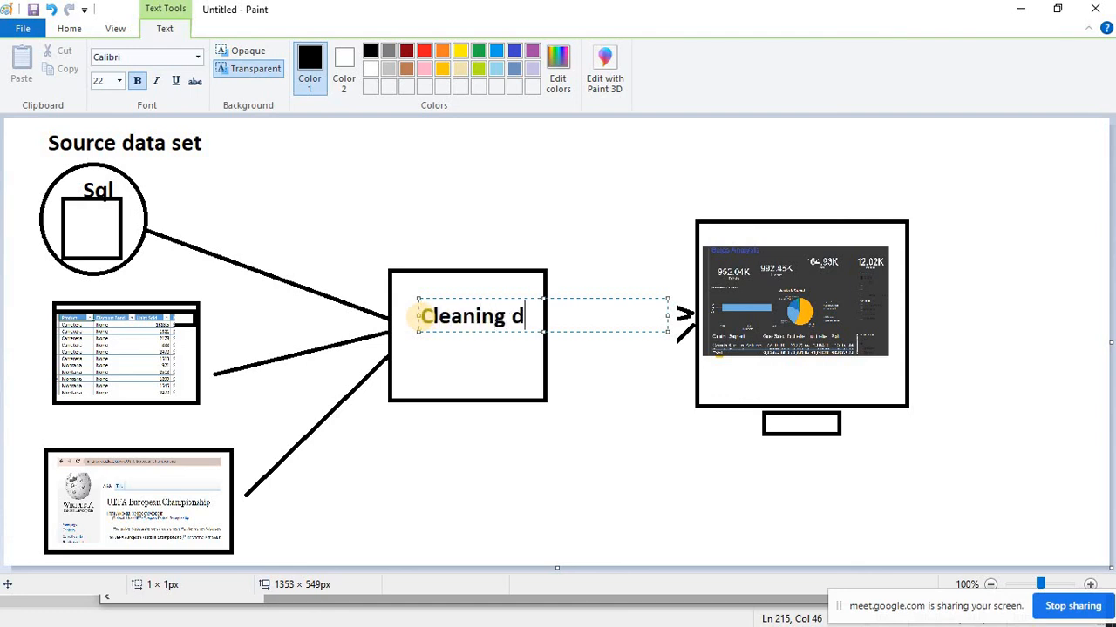
text(ata in re)
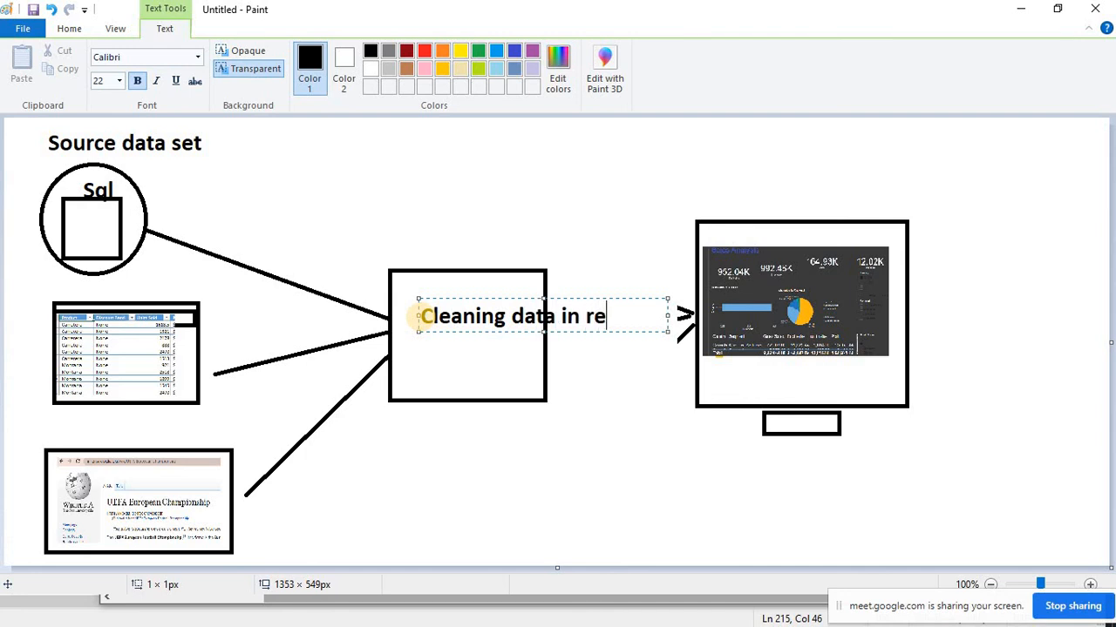
key(BackSpace)
key(BackSpace)
key(BackSpace)
key(BackSpace)
key(BackSpace)
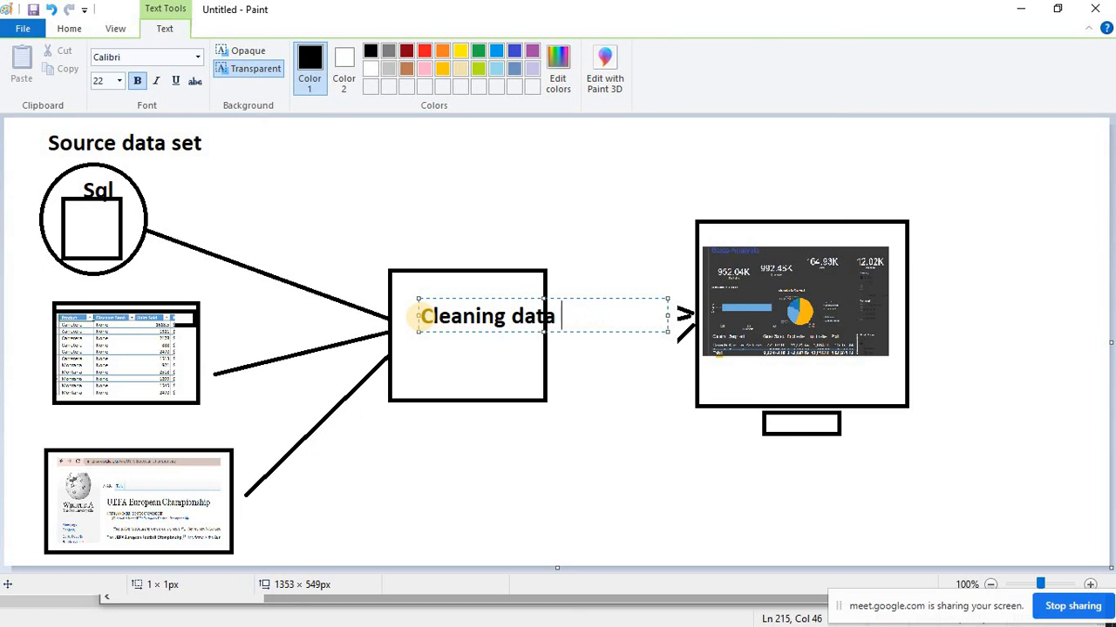
click(499, 455)
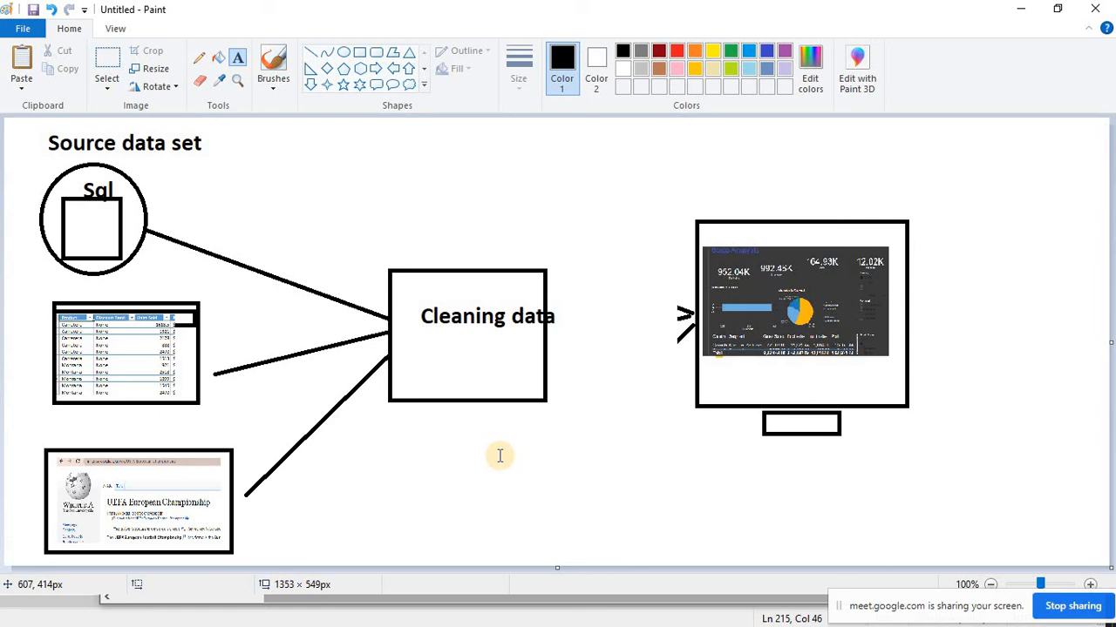
Step: Draw a straight line from the Cleaning data box toward the dashboard monitor
click(312, 55)
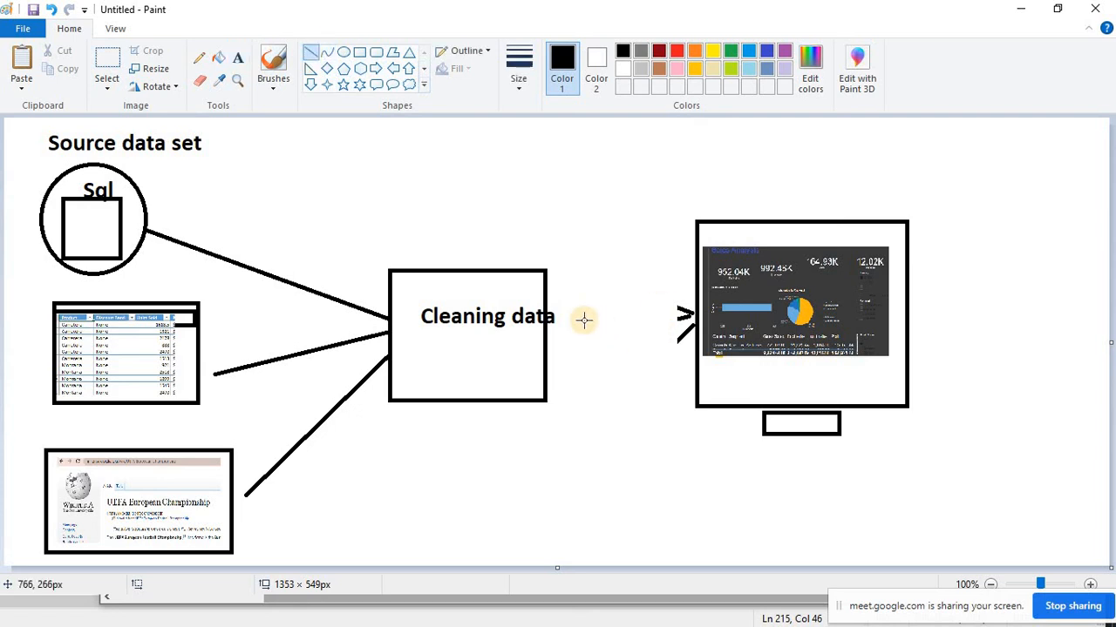